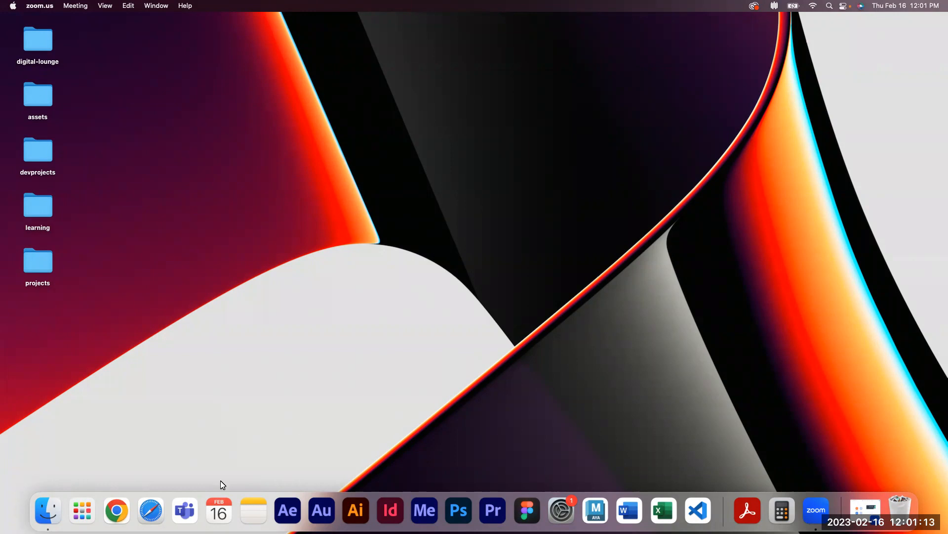
Open Safari and go to figma.com
left_click(156, 509)
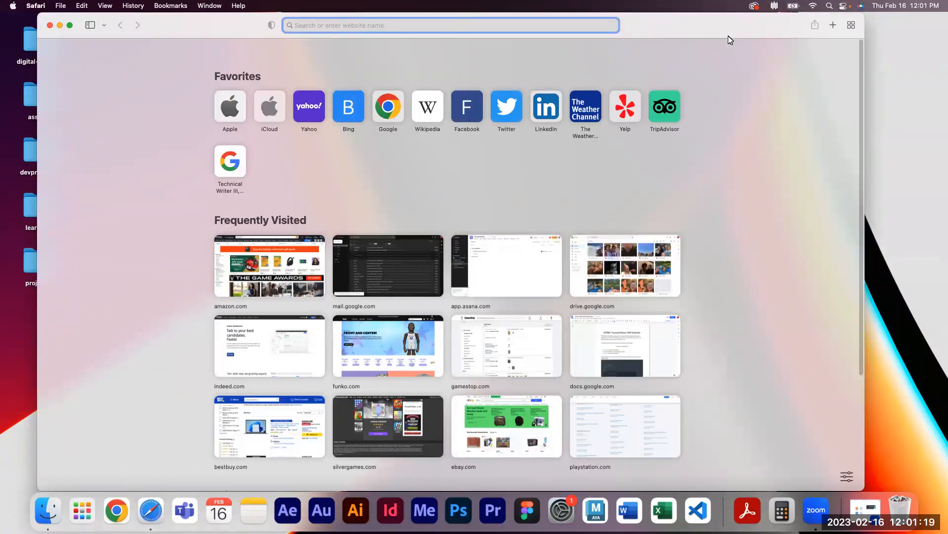
left_click_drag(730, 37, 729, 68)
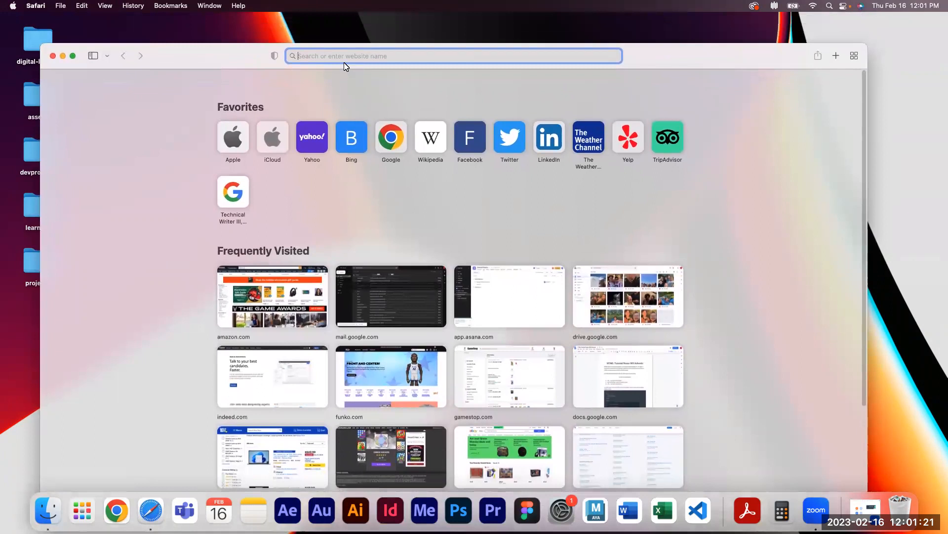
type("figma.com")
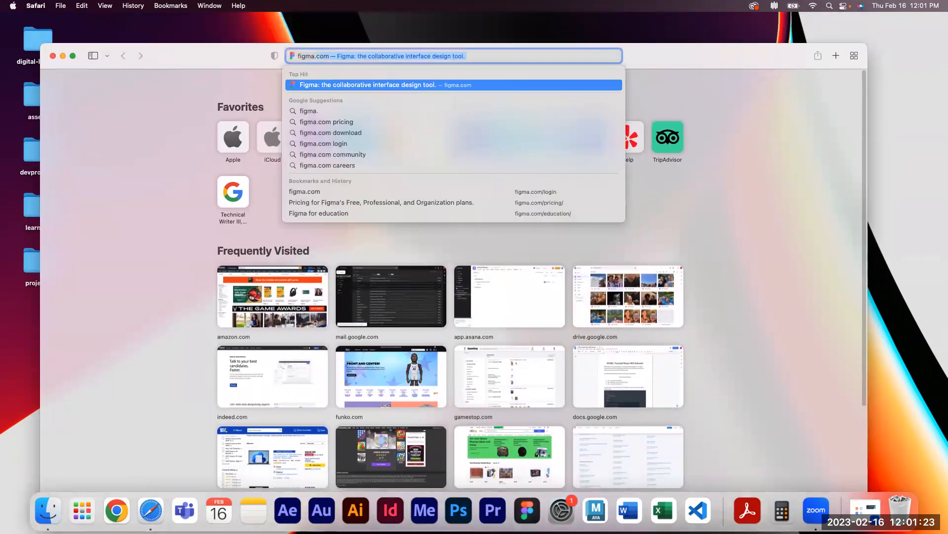
key("Return")
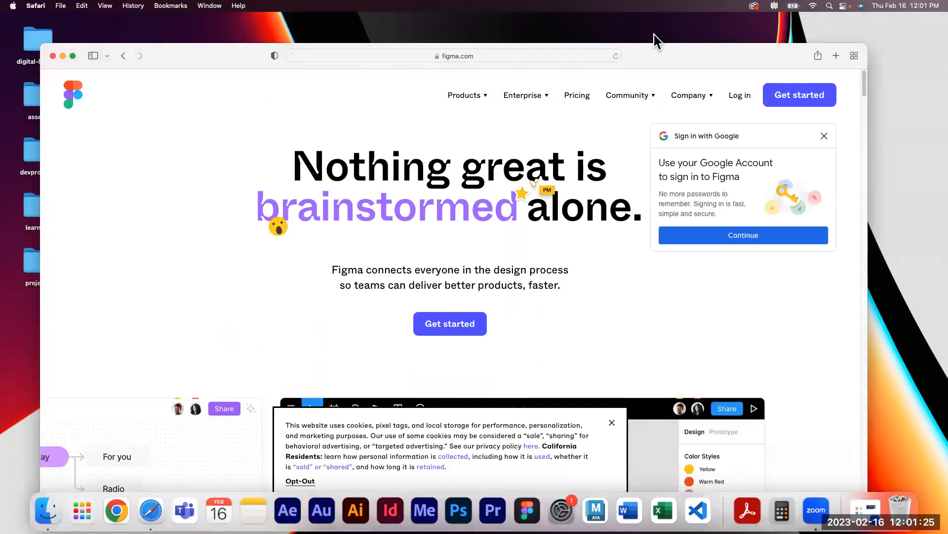
Dismiss the Google sign-in prompt and open the Pricing page
left_click(823, 131)
left_click_drag(864, 52, 932, 52)
left_click_drag(40, 77, 11, 78)
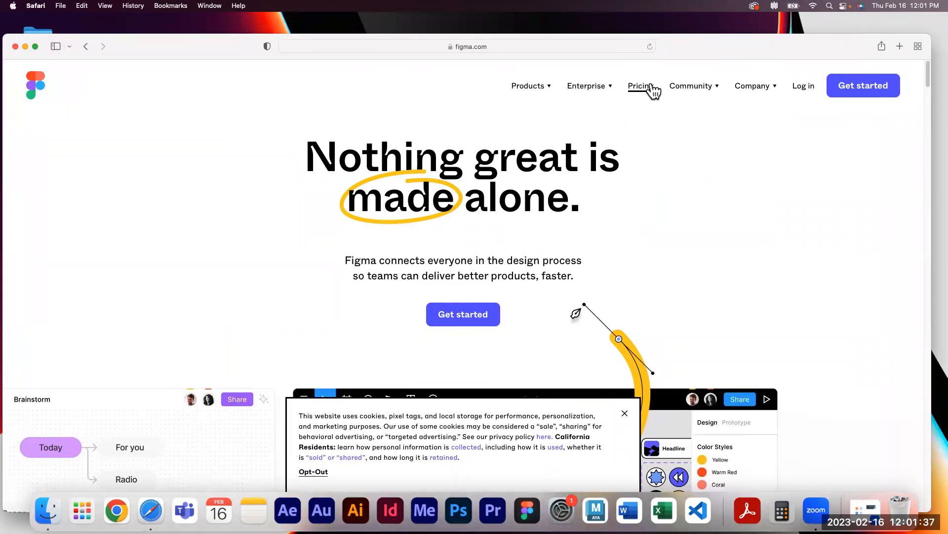
left_click(652, 87)
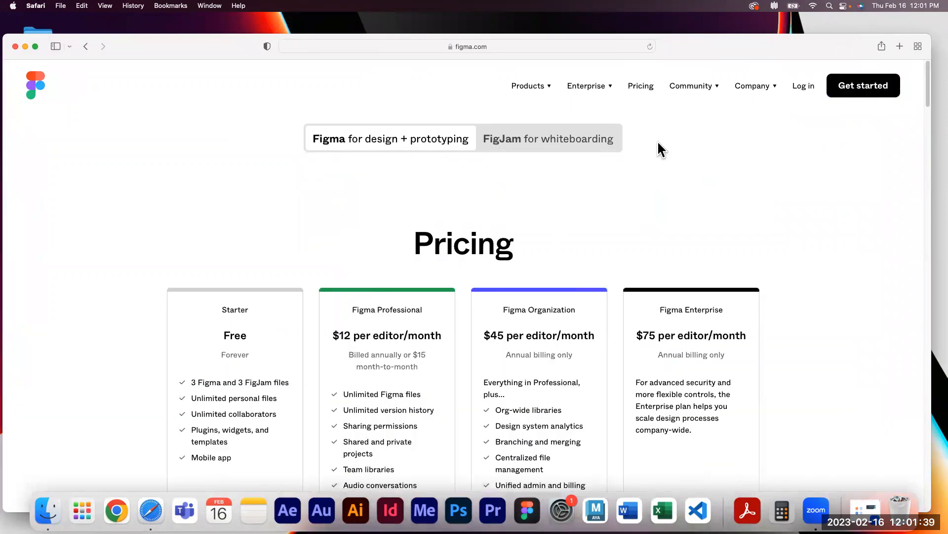
Scroll through the pricing plans and open the Free for students and educators page
scroll(654, 137, "down", 5)
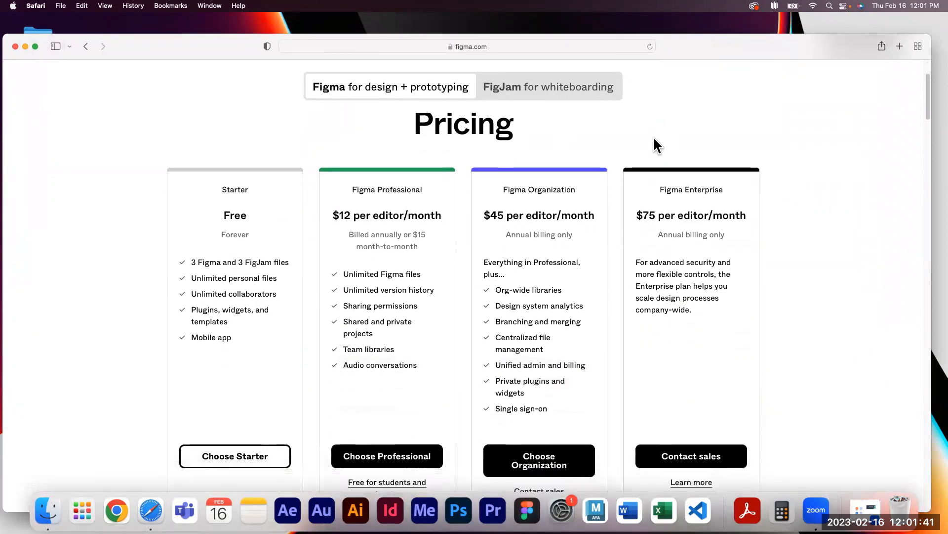
scroll(653, 136, "down", 2)
scroll(593, 144, "up", 3)
scroll(395, 197, "down", 3)
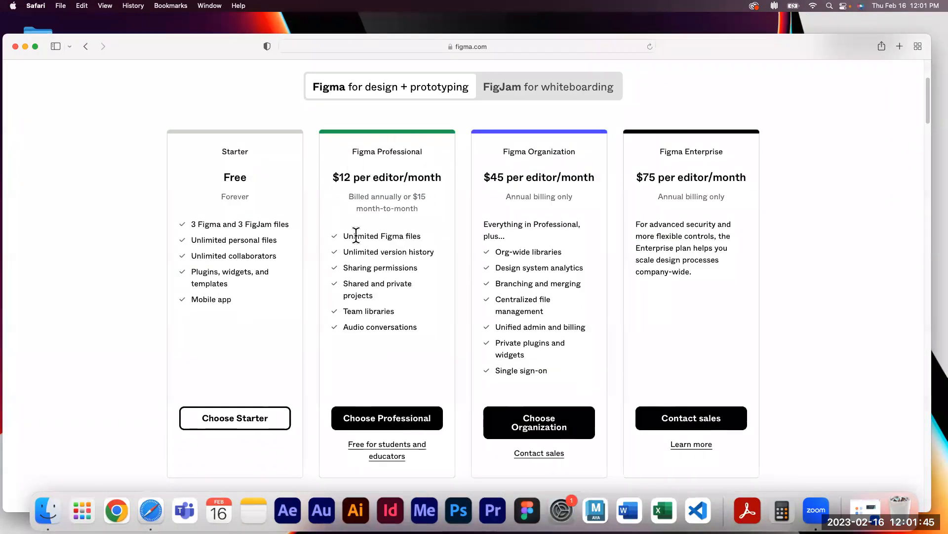
scroll(426, 223, "down", 1)
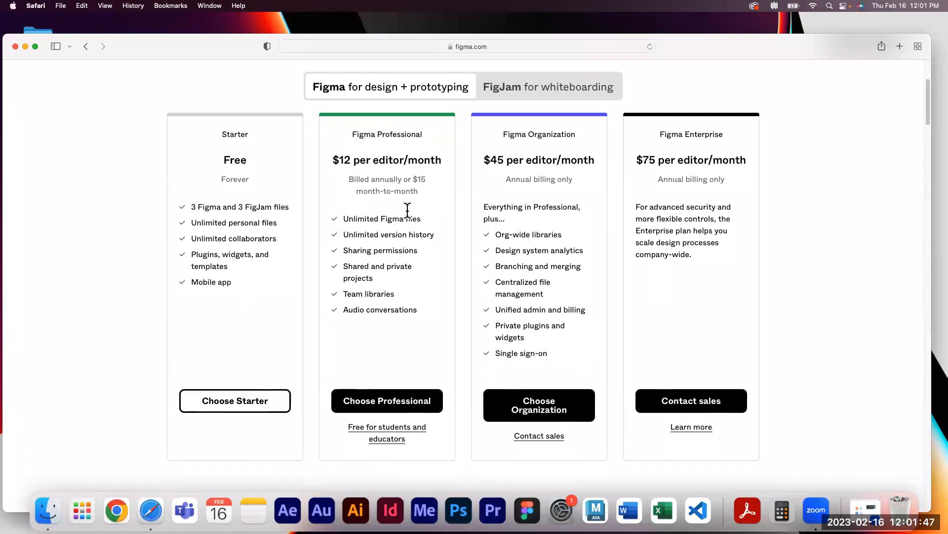
left_click(384, 443)
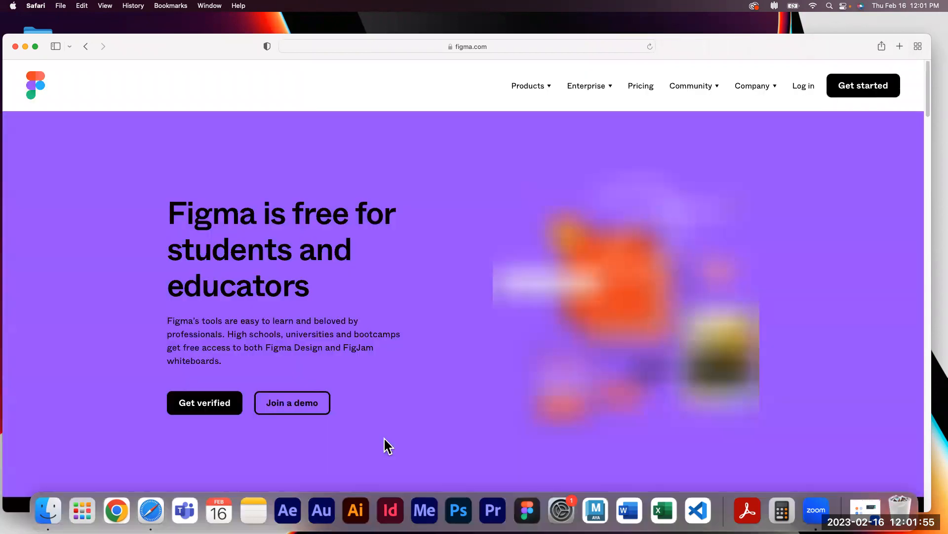
Start verification with Get verified and switch the login form to account creation
scroll(437, 294, "down", 2)
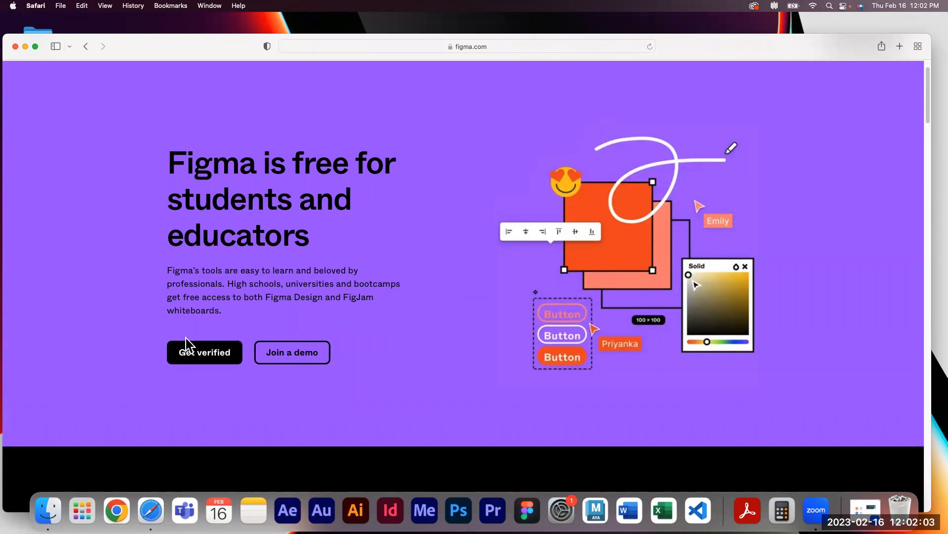
left_click(209, 355)
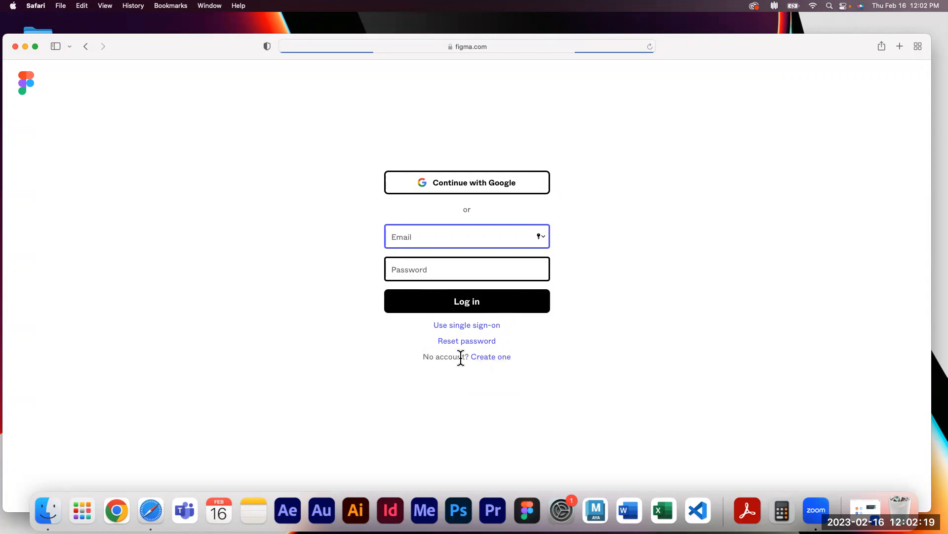
left_click(494, 357)
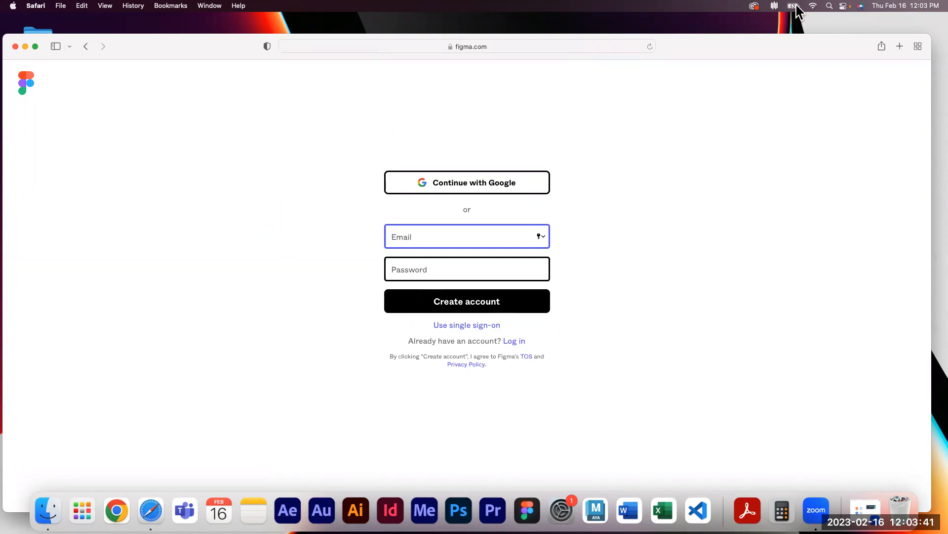
Return to the figma.com home page and open the Pricing page again
left_click_drag(688, 52, 725, 84)
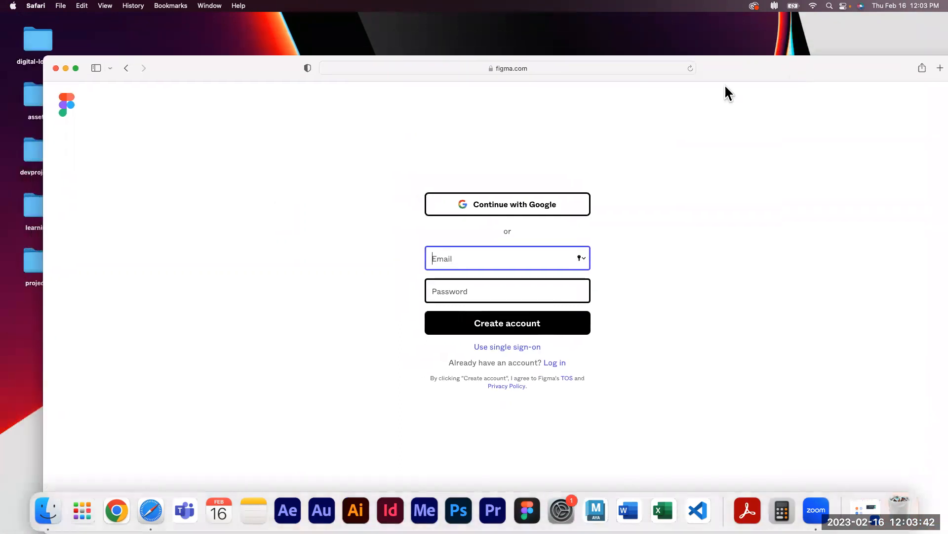
left_click(526, 69)
type("figma")
key("Return")
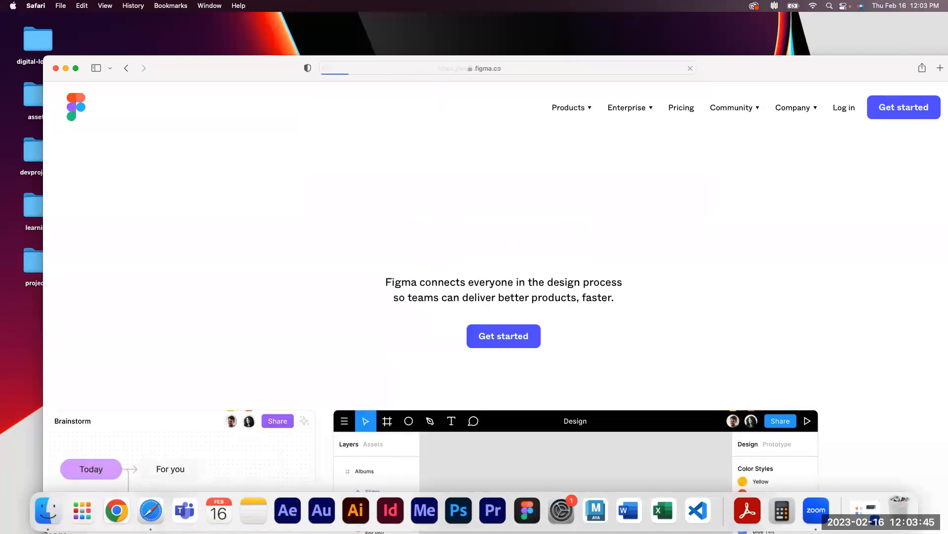
left_click_drag(781, 61, 743, 48)
mouse_move(664, 105)
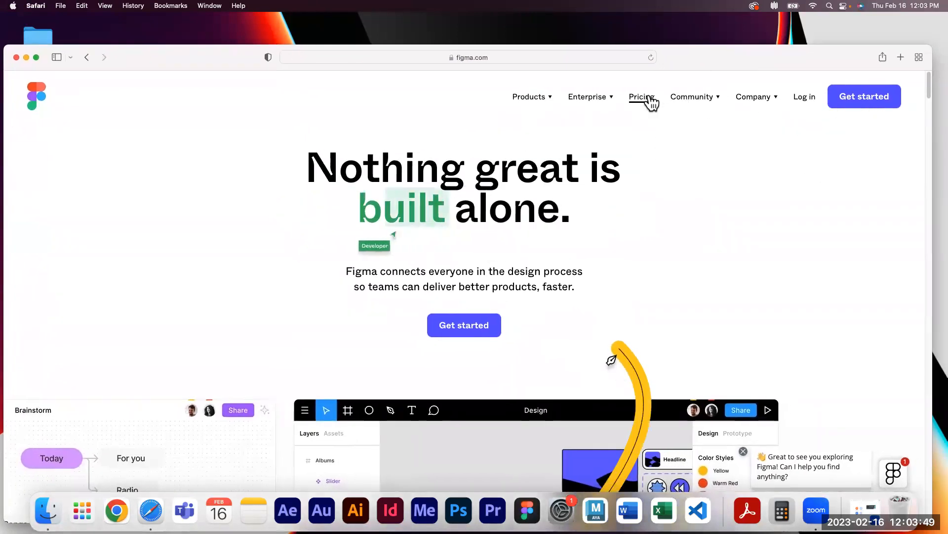
left_click(651, 100)
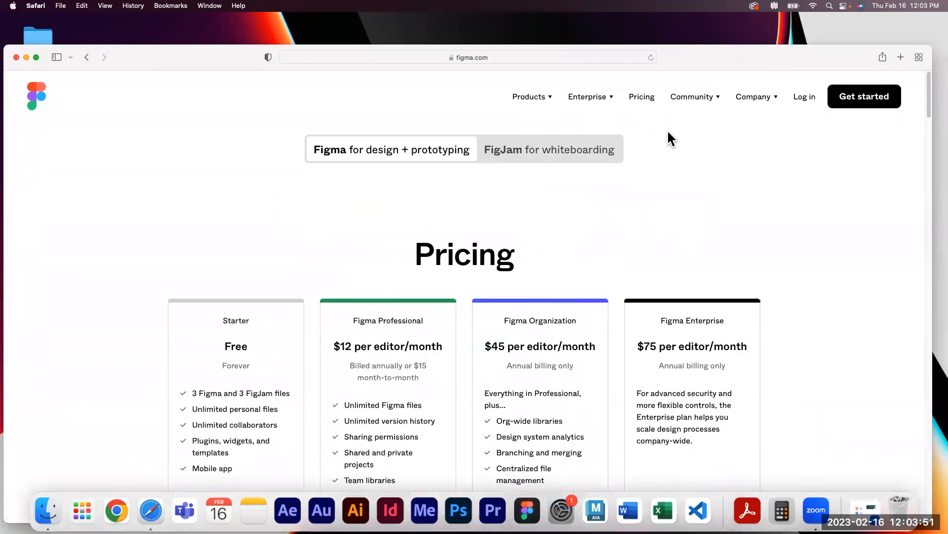
Follow the Free for students and educators link through Get verified to the account-creation form
scroll(663, 131, "down", 2)
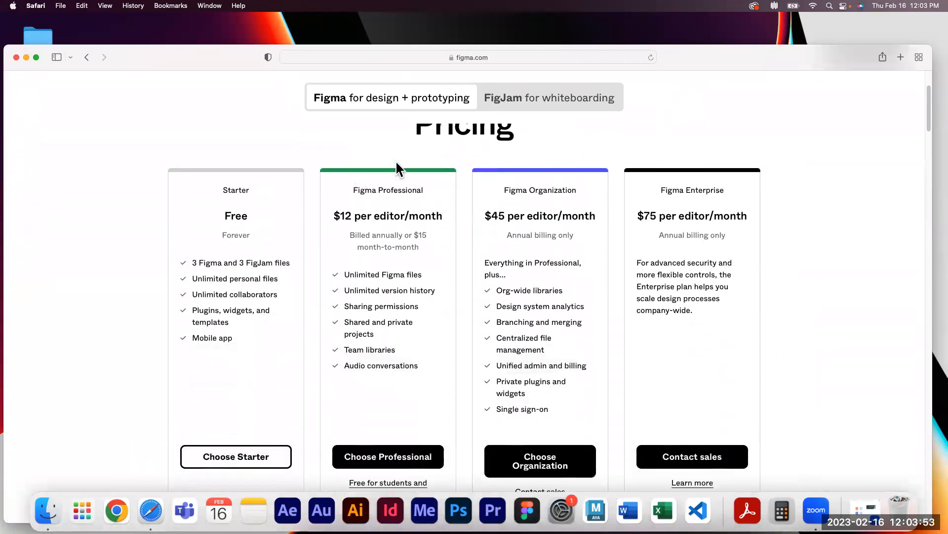
scroll(417, 270, "down", 2)
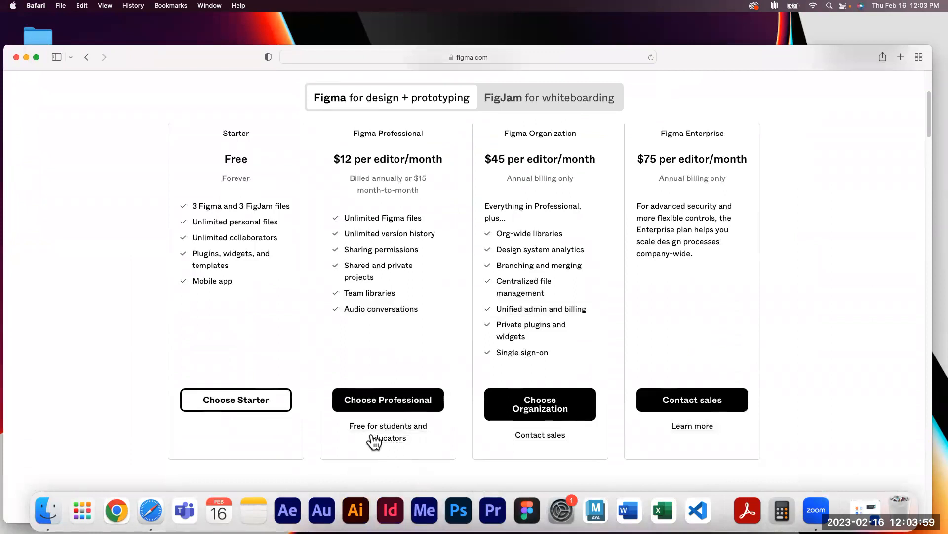
left_click(374, 442)
scroll(307, 262, "down", 3)
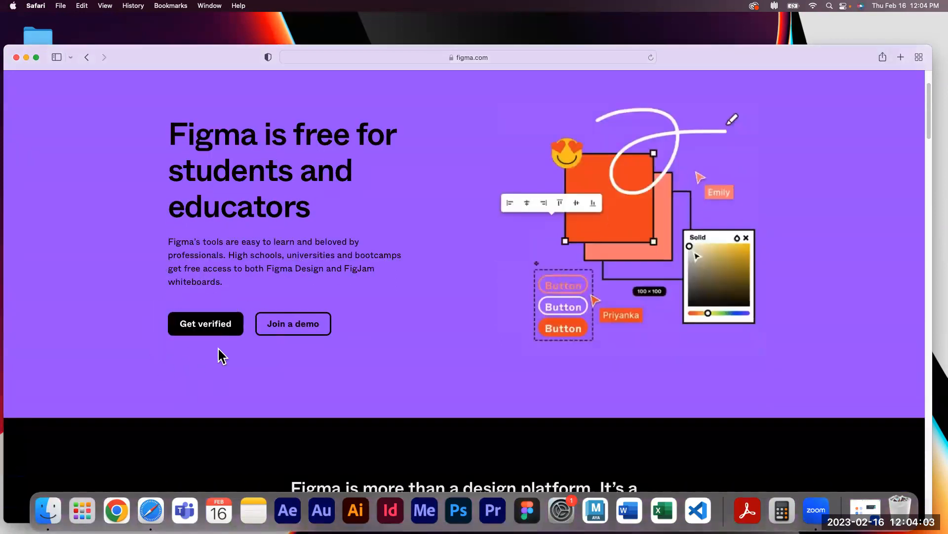
left_click(214, 331)
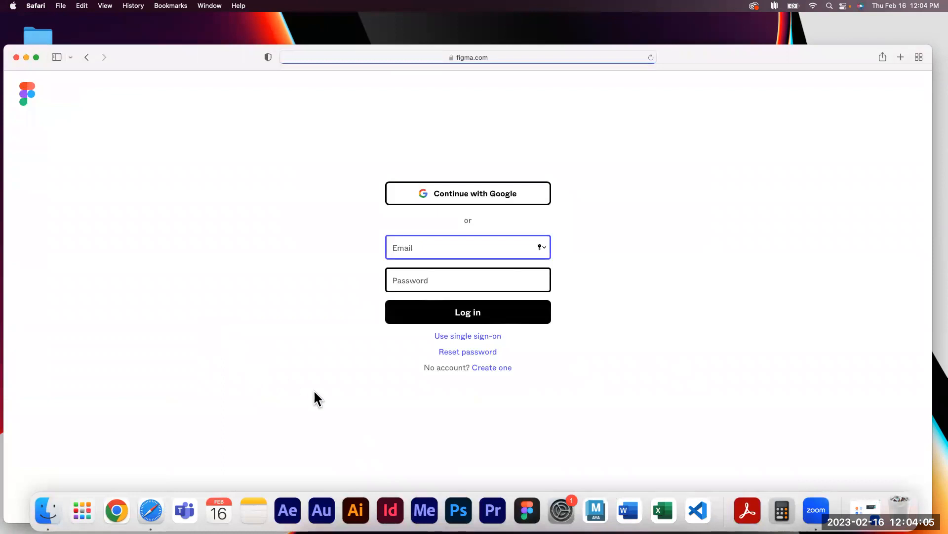
left_click(496, 370)
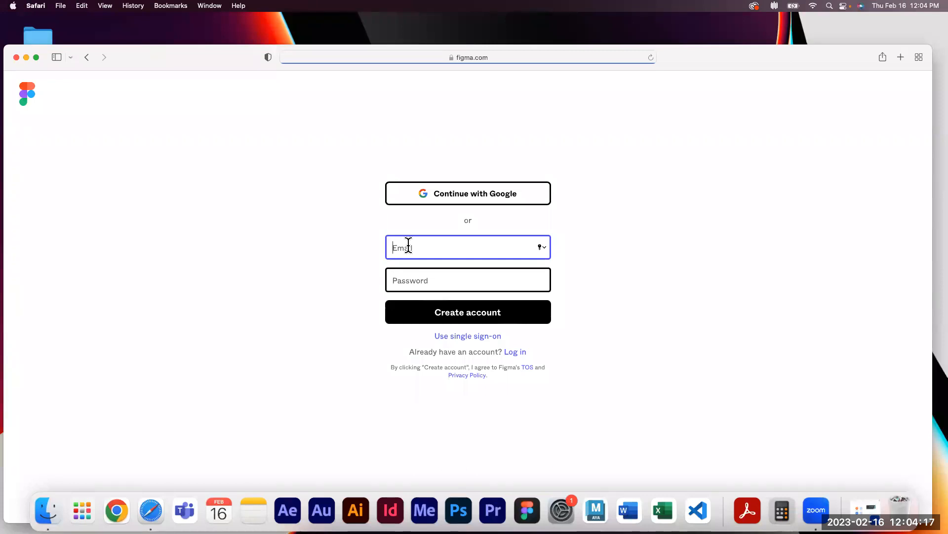
Go back to figma.com through the address bar
left_click_drag(767, 63, 771, 62)
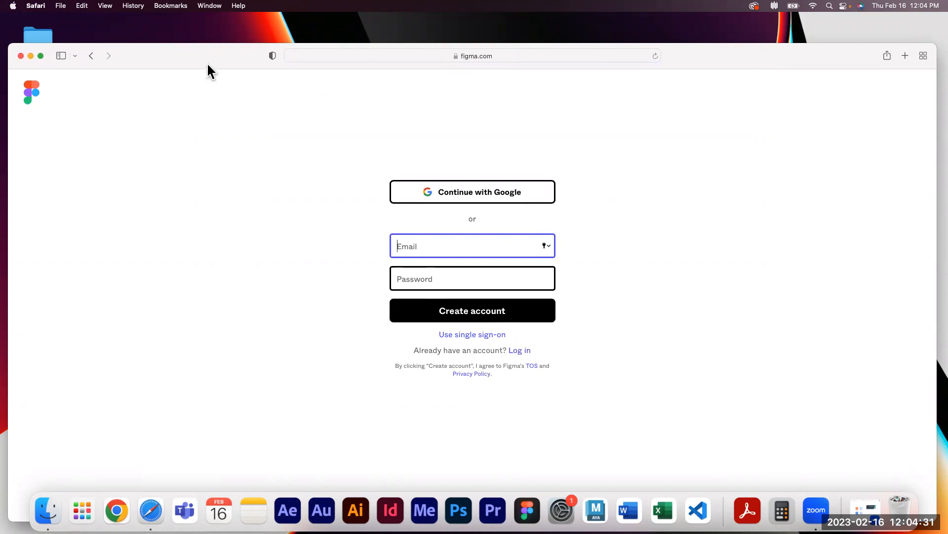
left_click(486, 60)
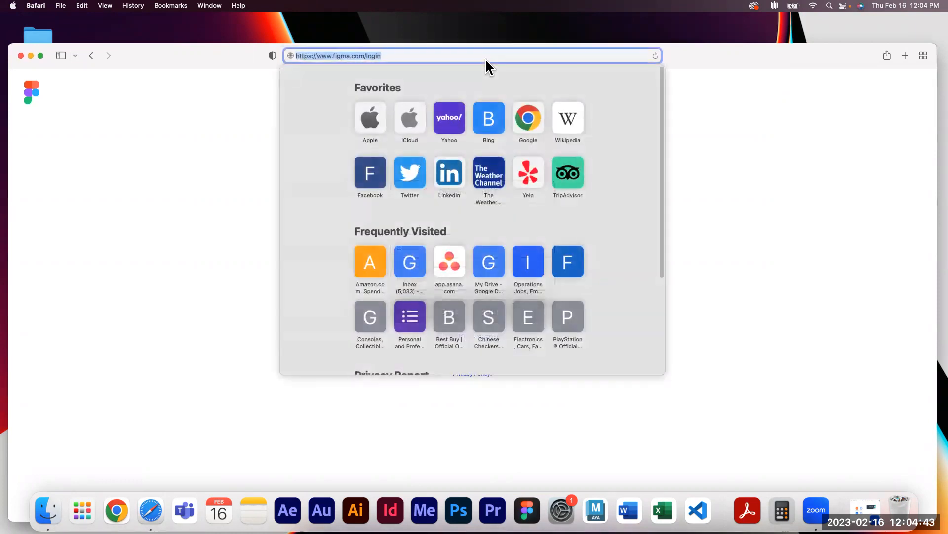
left_click(700, 120)
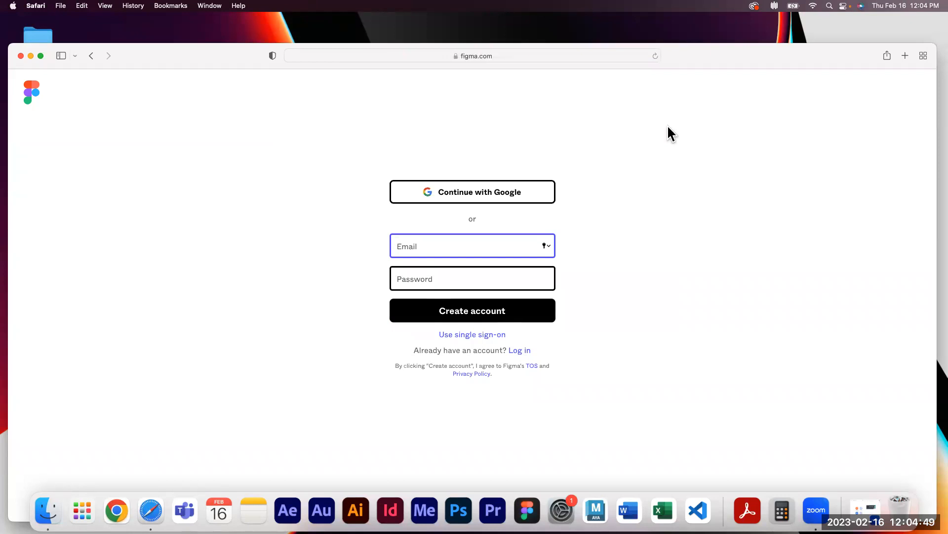
left_click(496, 58)
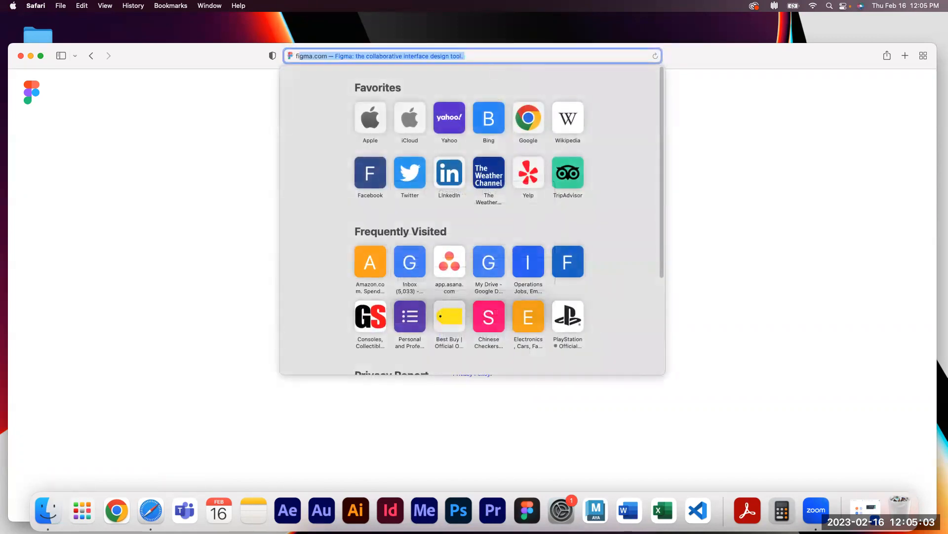
type("figma.com")
key("Return")
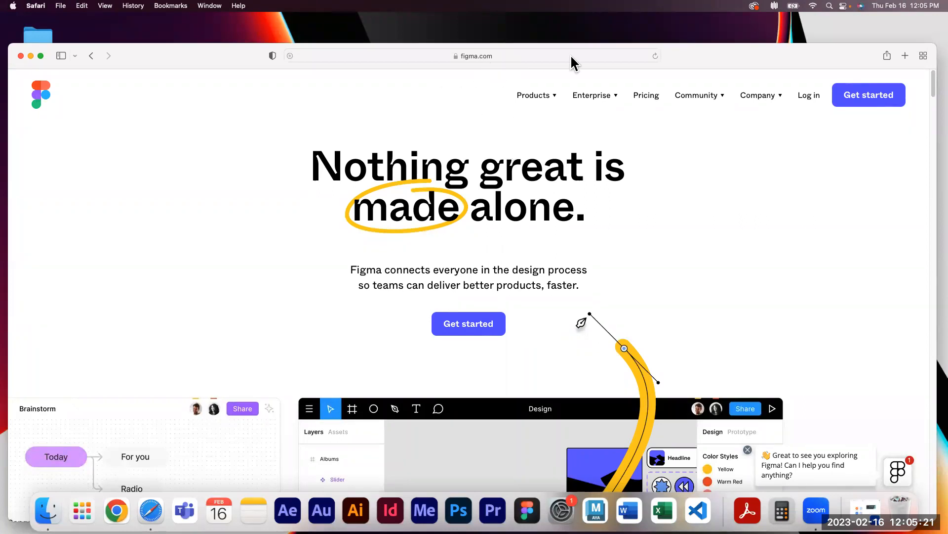
Open the Pricing page and the Free for students and educators page
left_click(650, 103)
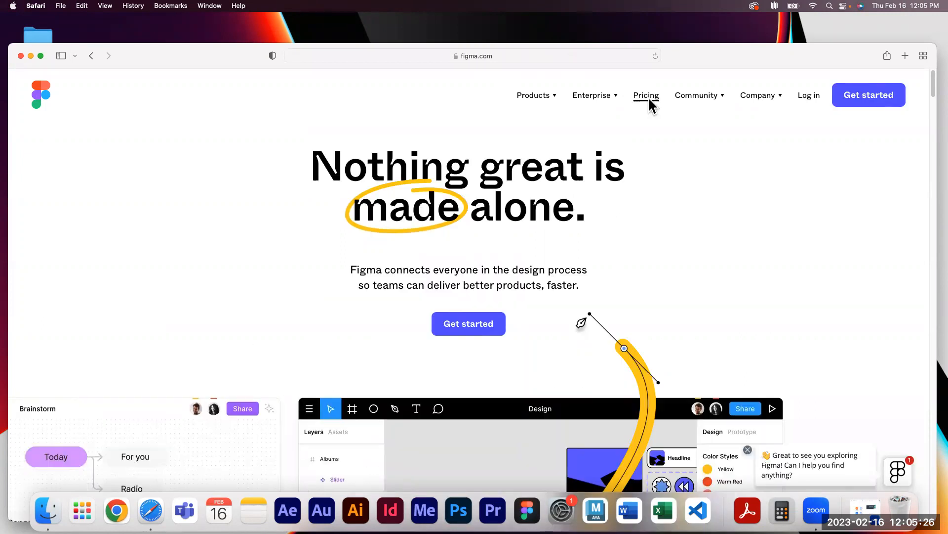
left_click(649, 98)
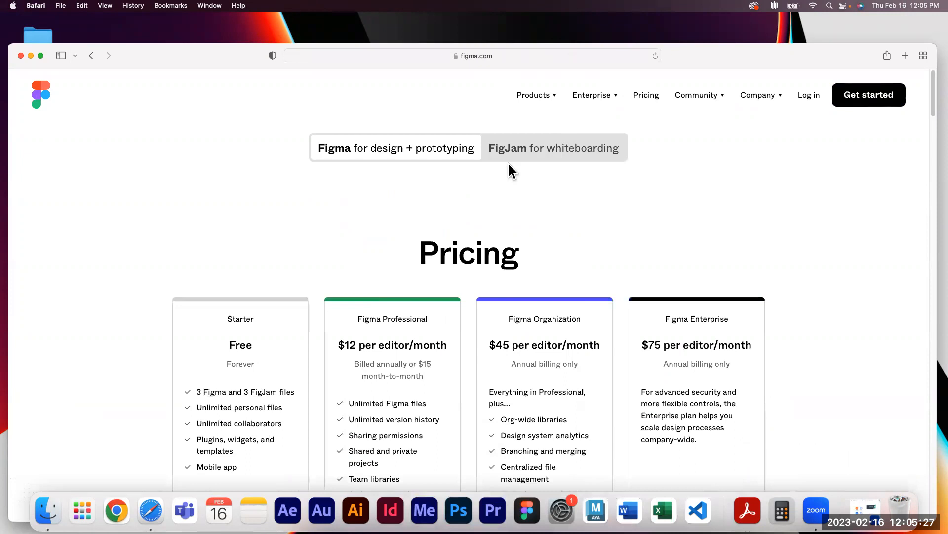
scroll(508, 162, "down", 3)
scroll(494, 166, "down", 2)
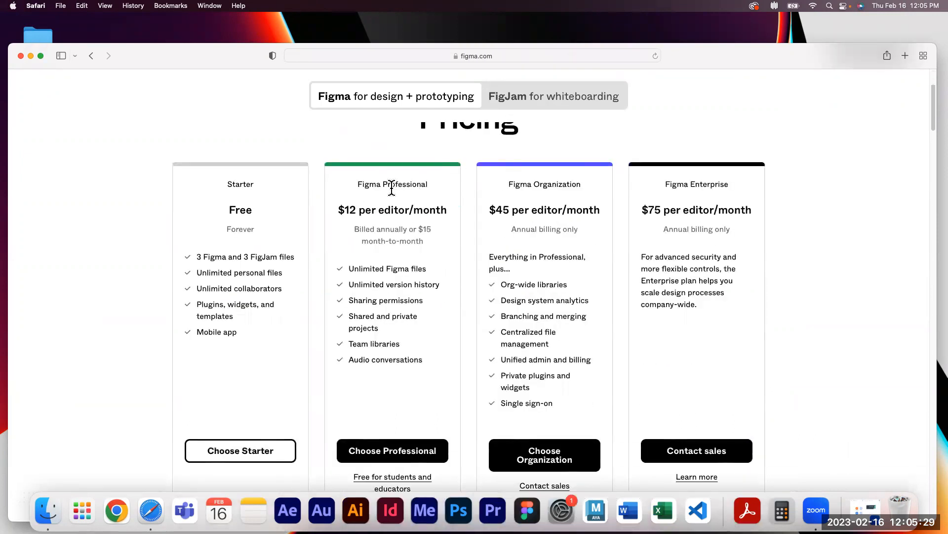
scroll(388, 188, "down", 1)
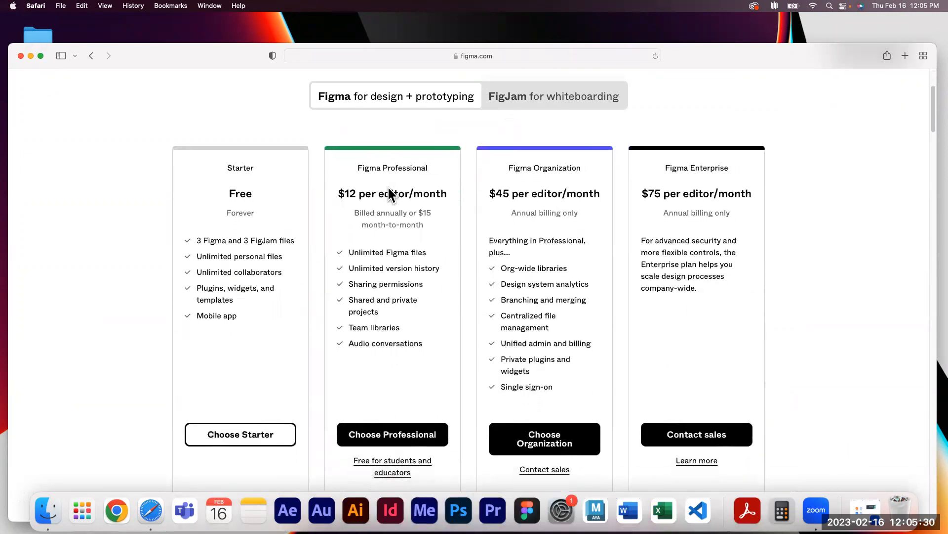
left_click(401, 470)
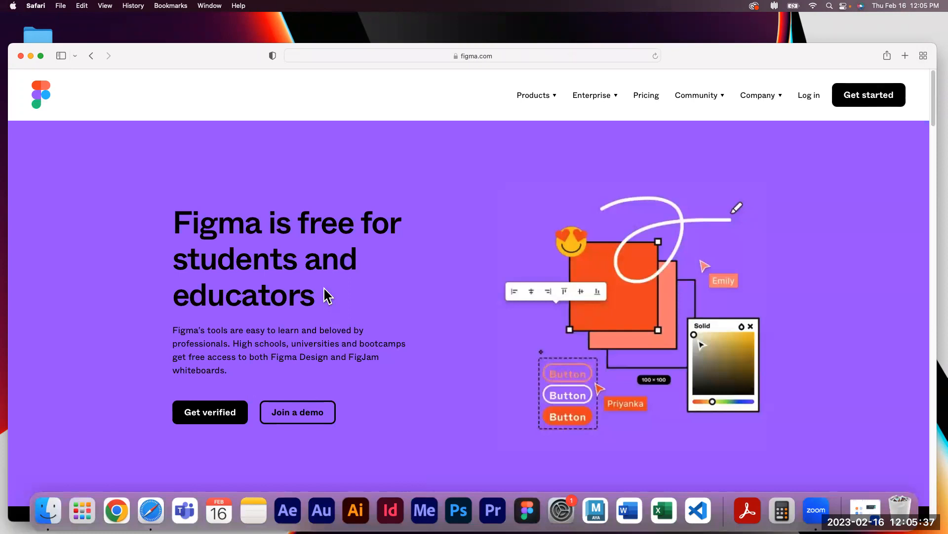
Start verification with Get verified and switch the login form to account creation
scroll(326, 291, "down", 2)
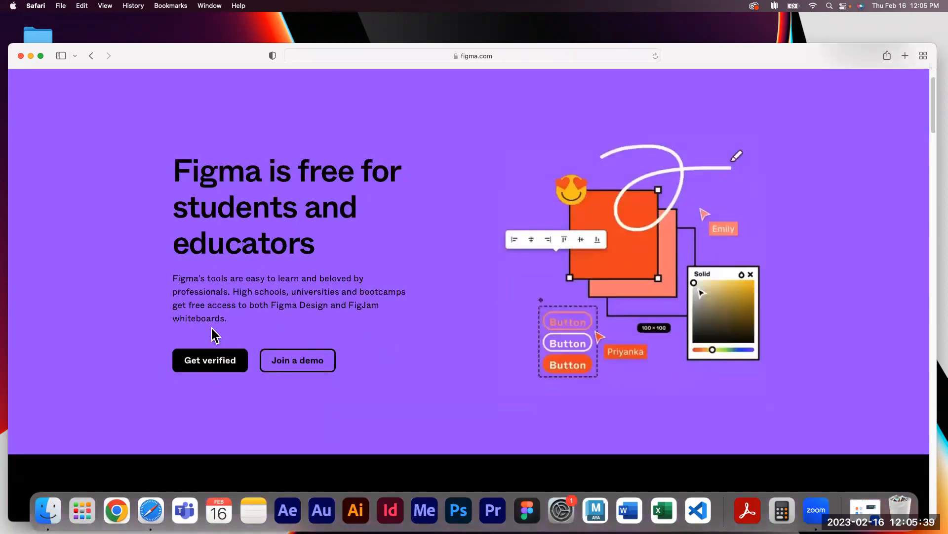
left_click(221, 363)
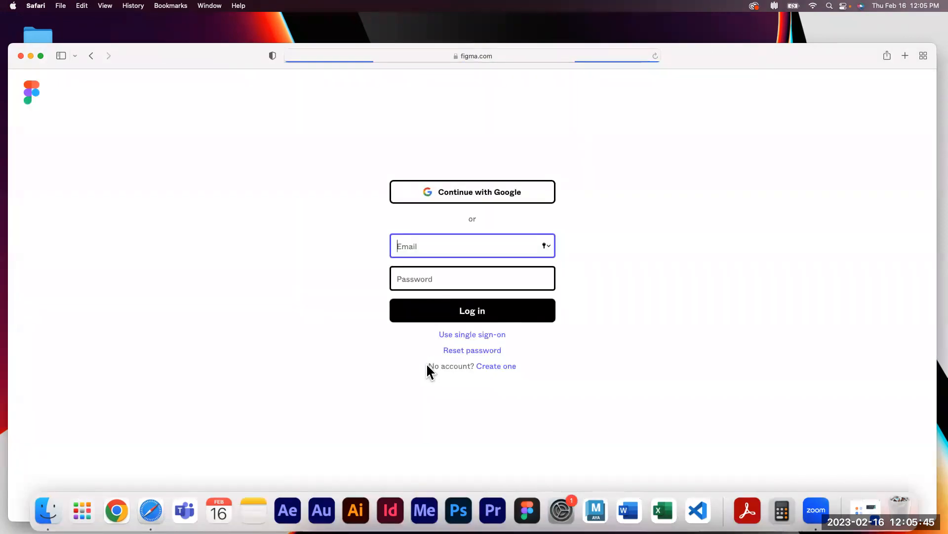
left_click(503, 369)
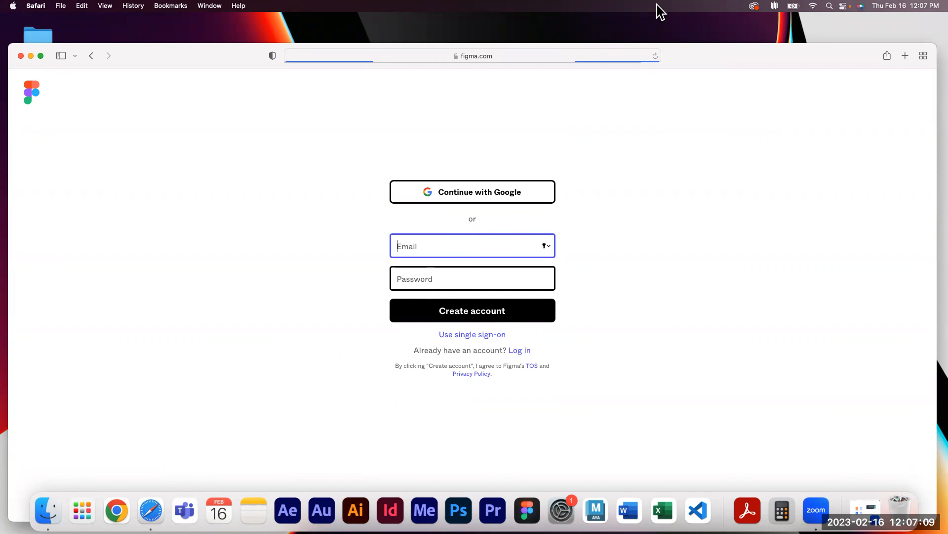
Close the Safari window and open Chrome
left_click(20, 55)
left_click(117, 511)
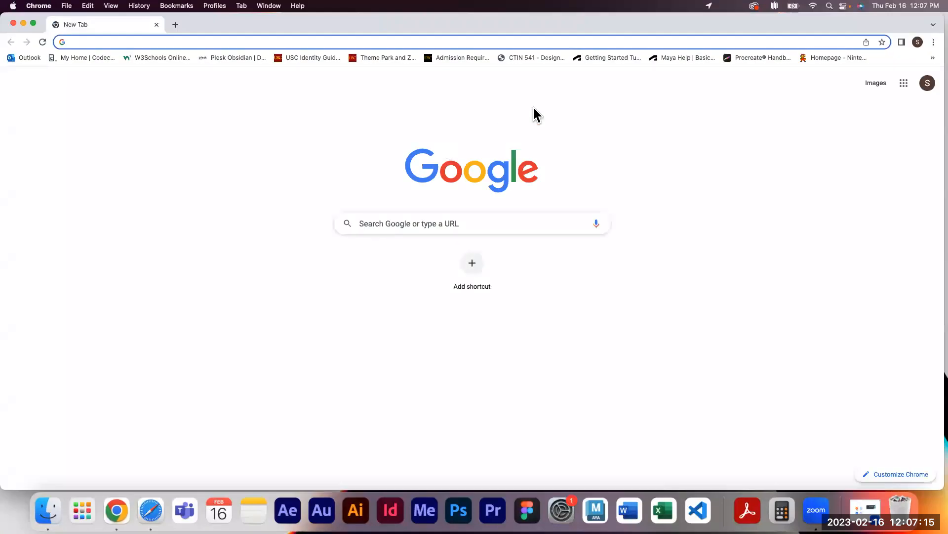
Open figma.com in Chrome, switch the workspace to Community and back to the personal files
type("figma.")
key("Return")
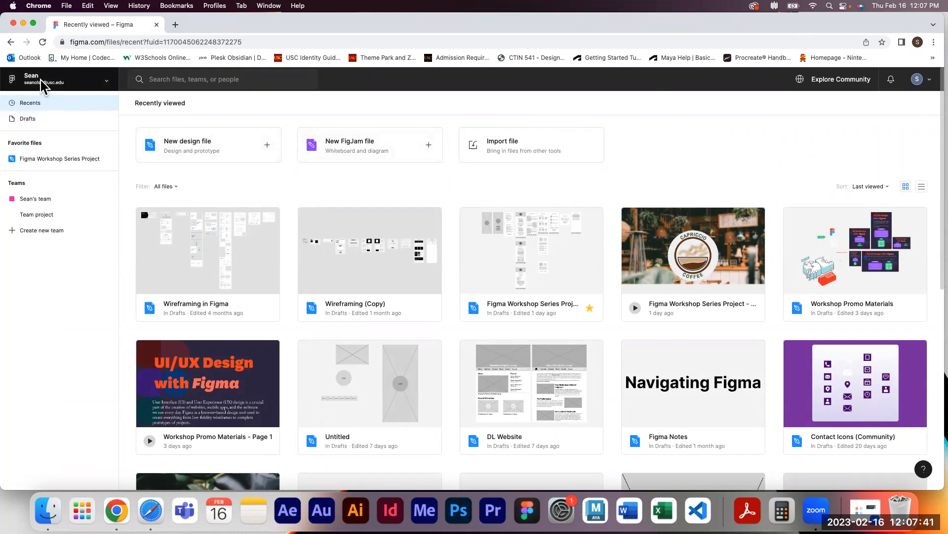
left_click(97, 85)
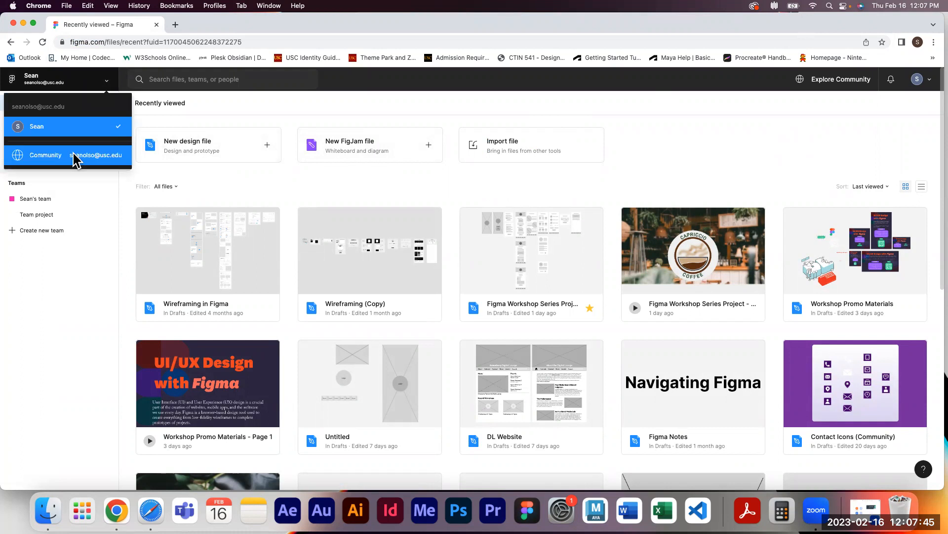
left_click(62, 158)
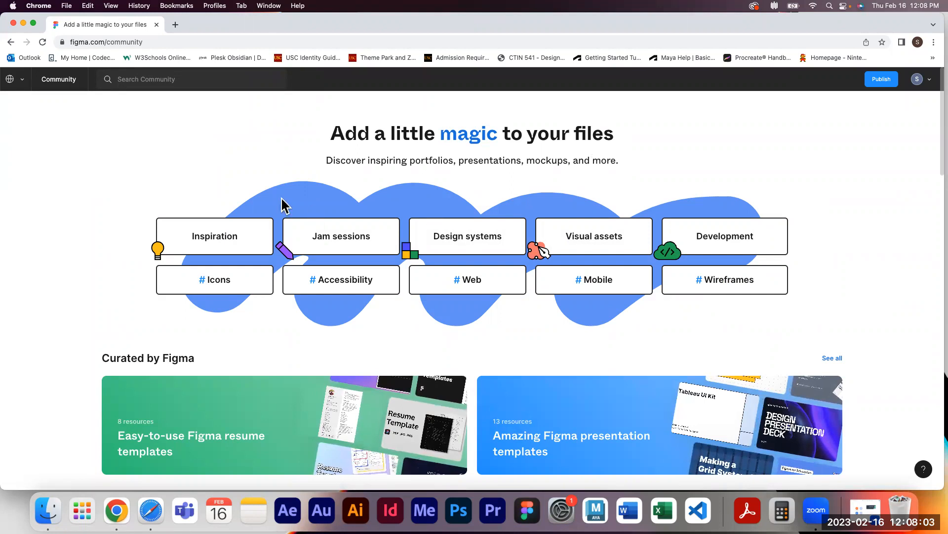
left_click(22, 79)
left_click(34, 126)
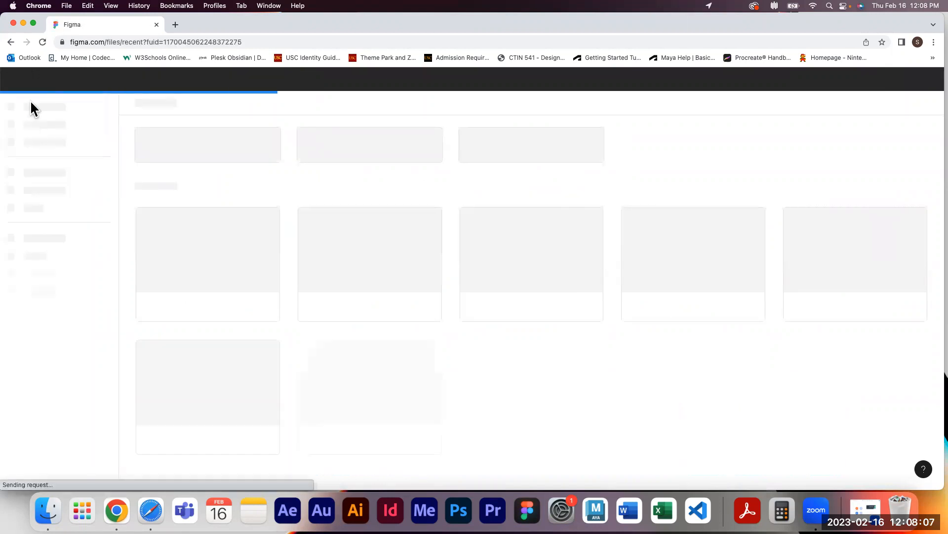
Open the file search field and the account menu, then dismiss both
left_click(168, 83)
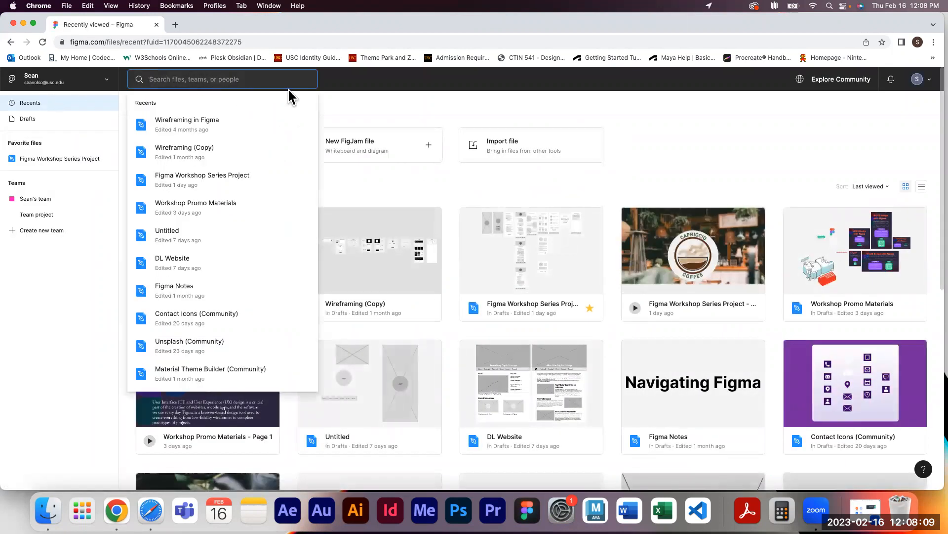
left_click(383, 102)
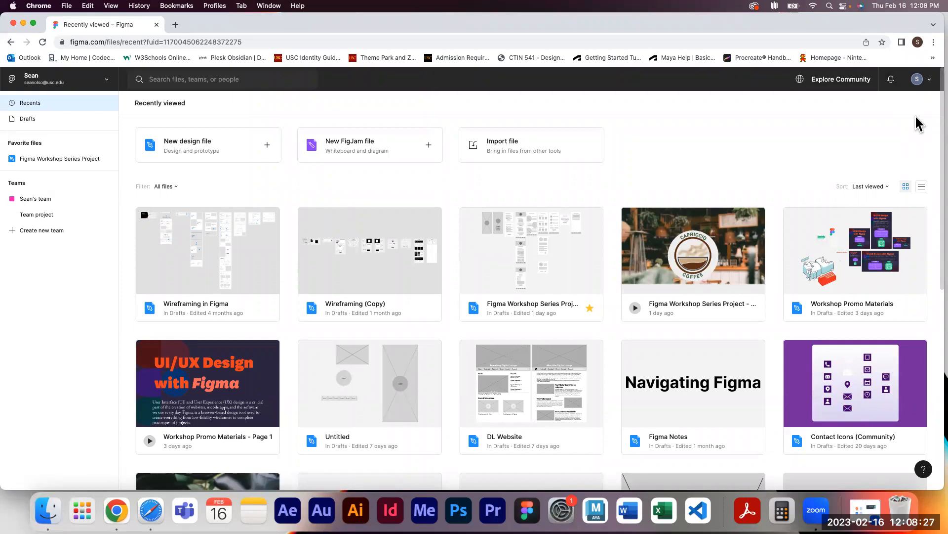
left_click(917, 80)
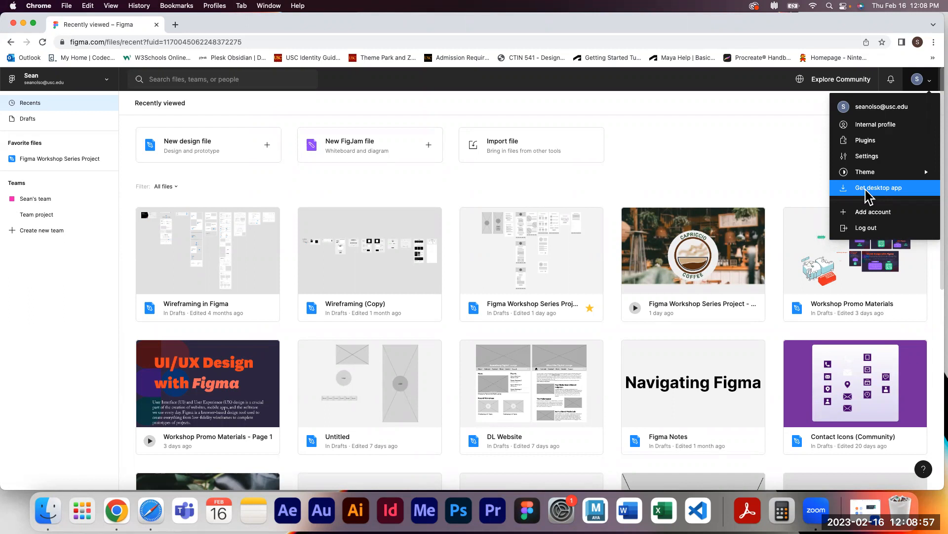
left_click(716, 165)
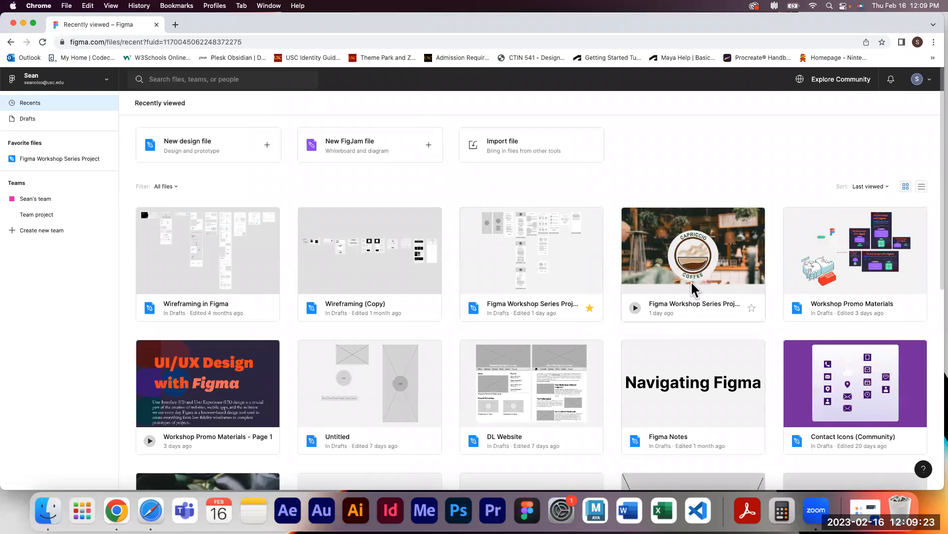
Play the Figma Workshop Series Project prototype, try its Login button, and return to the file browser
double_click(704, 289)
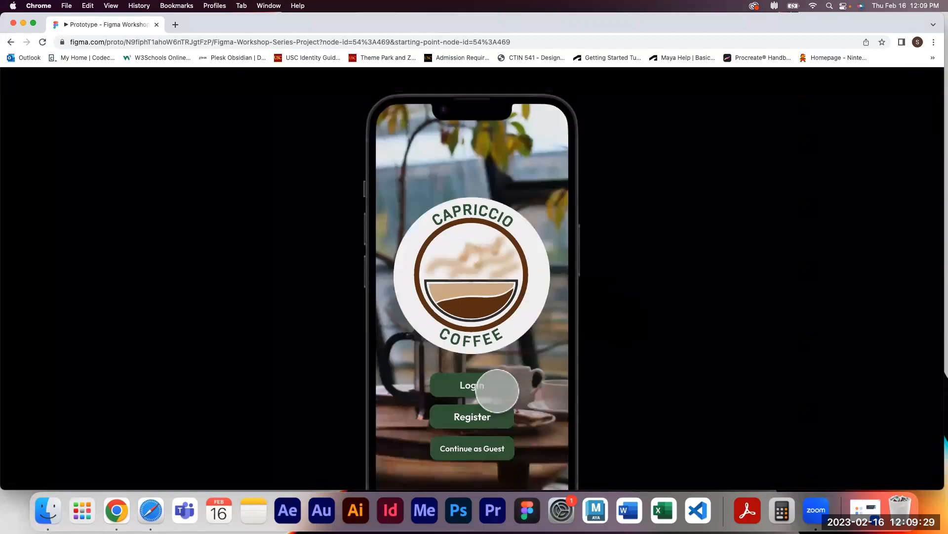
left_click(491, 385)
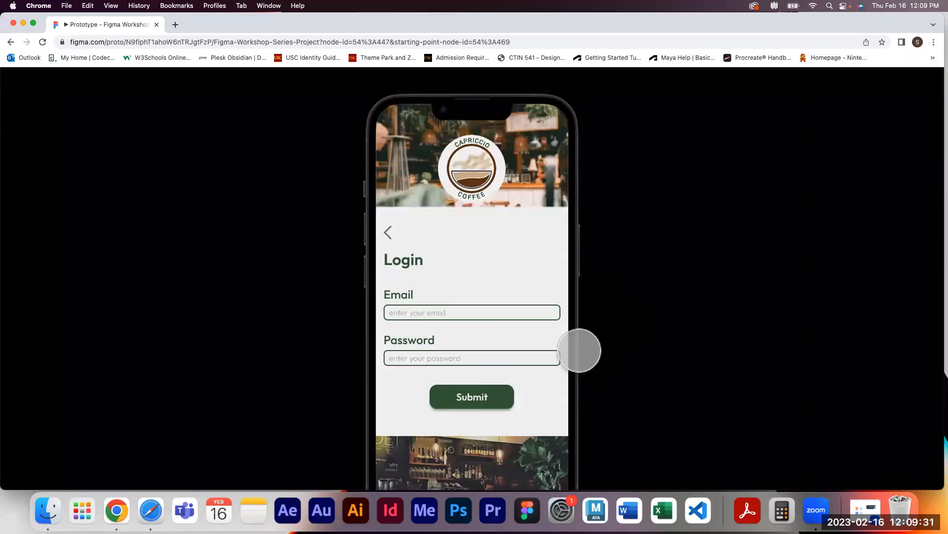
left_click(11, 42)
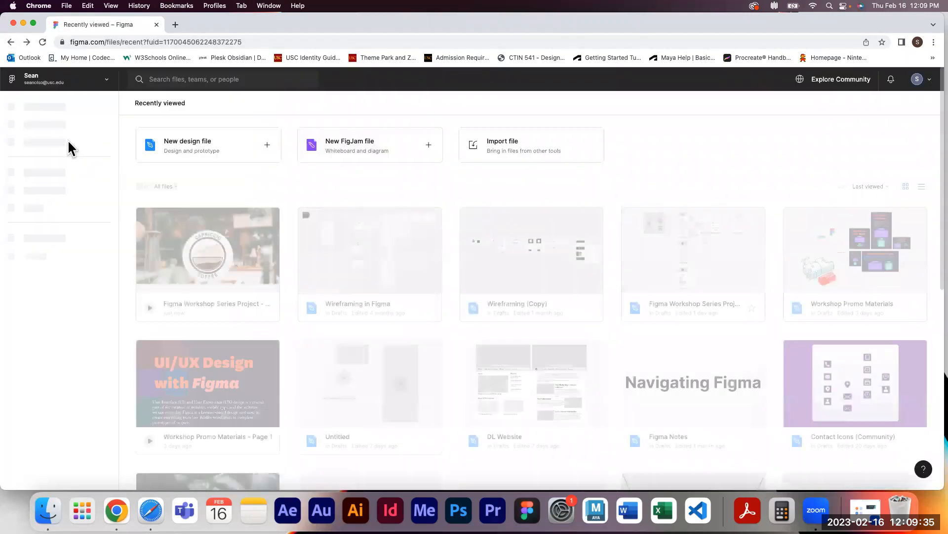
Browse the Drafts and Recents lists and open the file type filter options
left_click(55, 118)
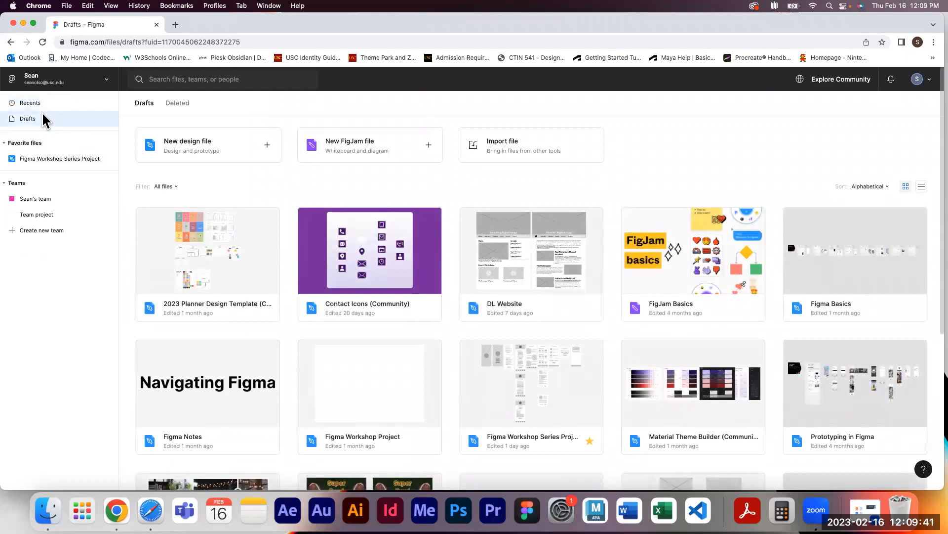
left_click(40, 102)
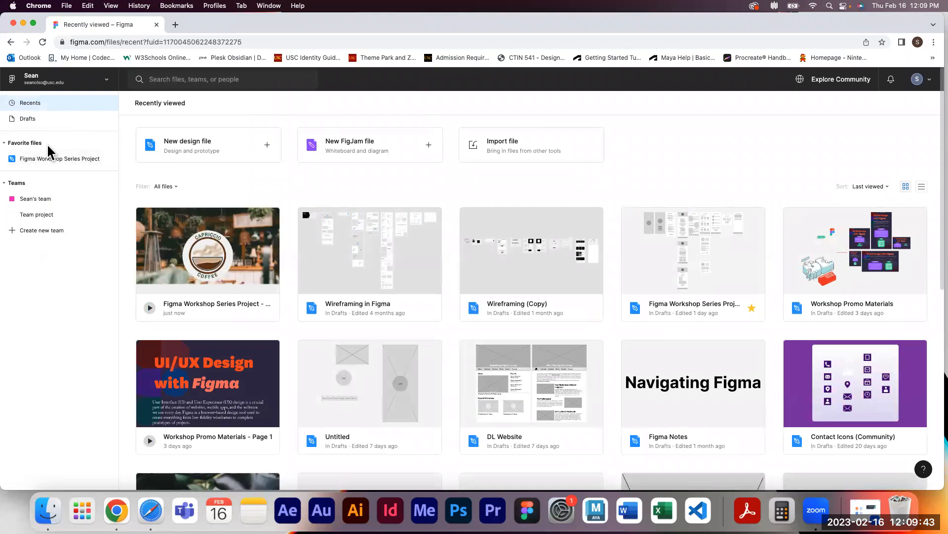
mouse_move(242, 310)
left_click(168, 186)
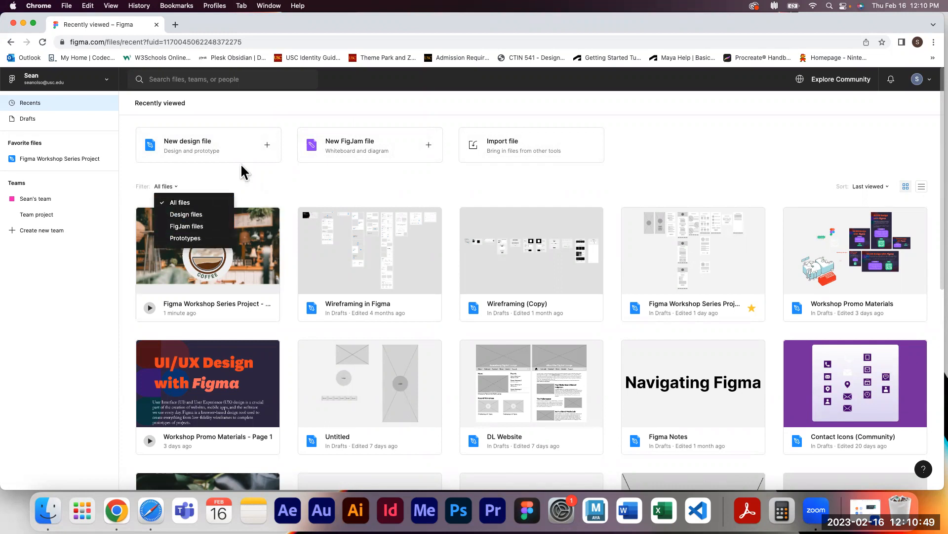
left_click(221, 172)
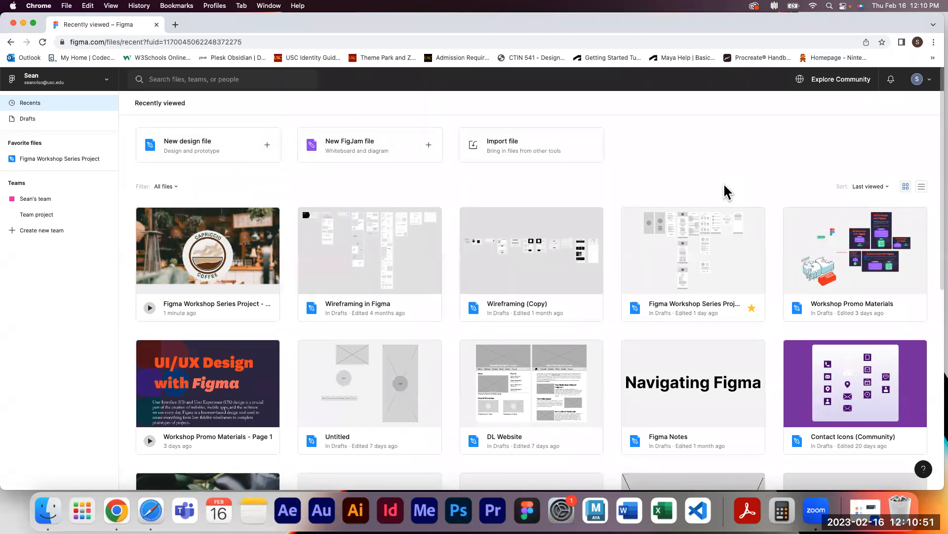
Review the sort options and toggle the recent files between list and grid views
left_click(868, 186)
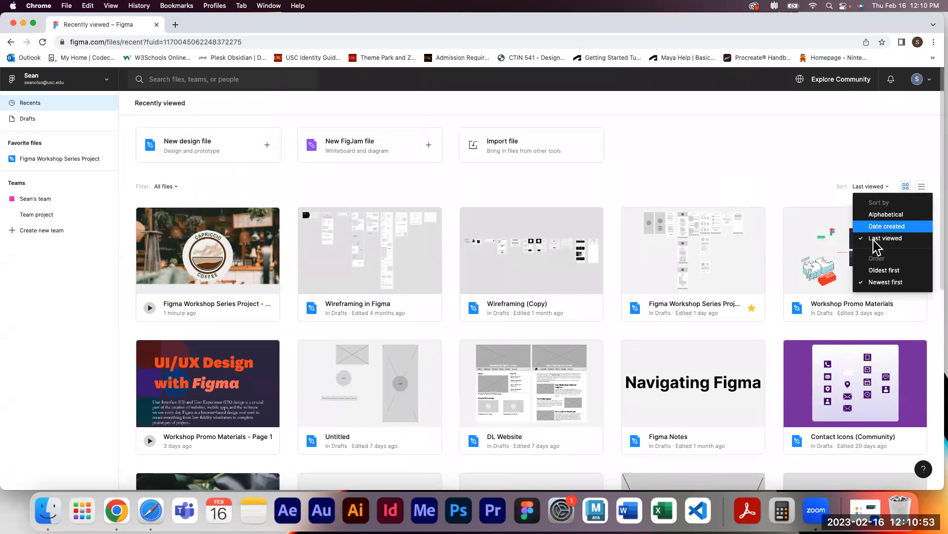
left_click(861, 168)
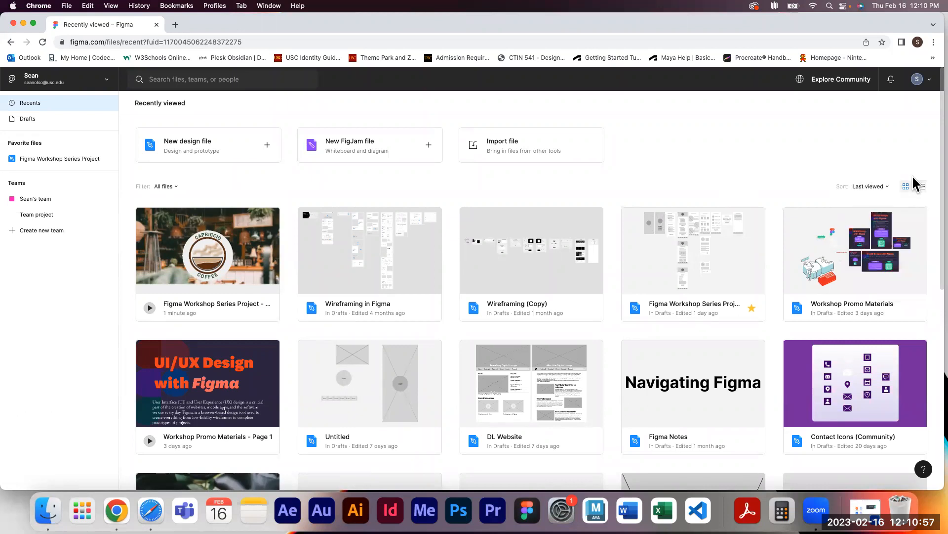
left_click(920, 185)
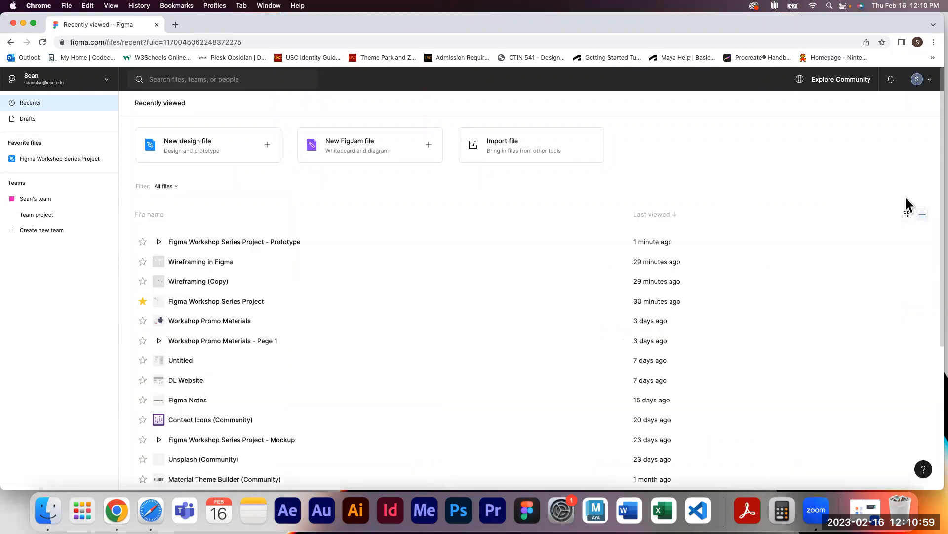
left_click(907, 214)
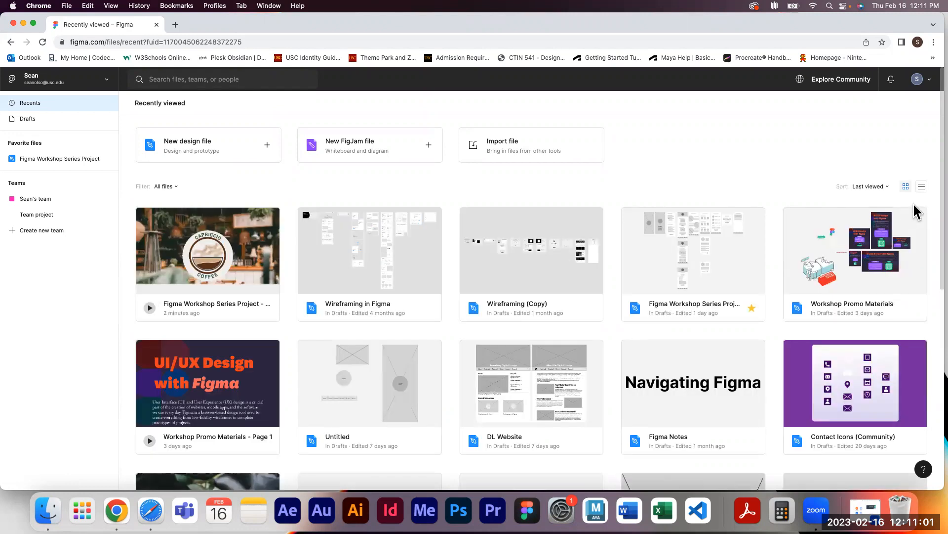
left_click(922, 187)
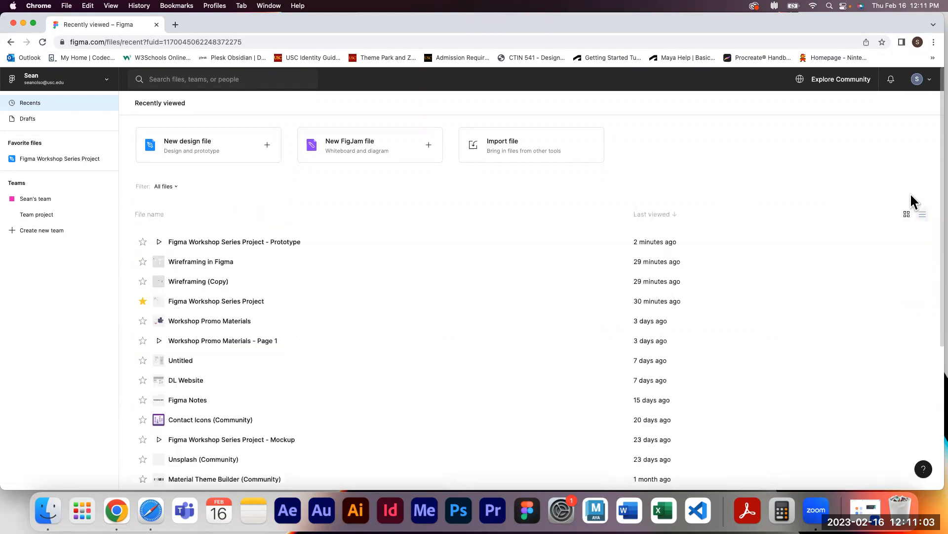
left_click(907, 214)
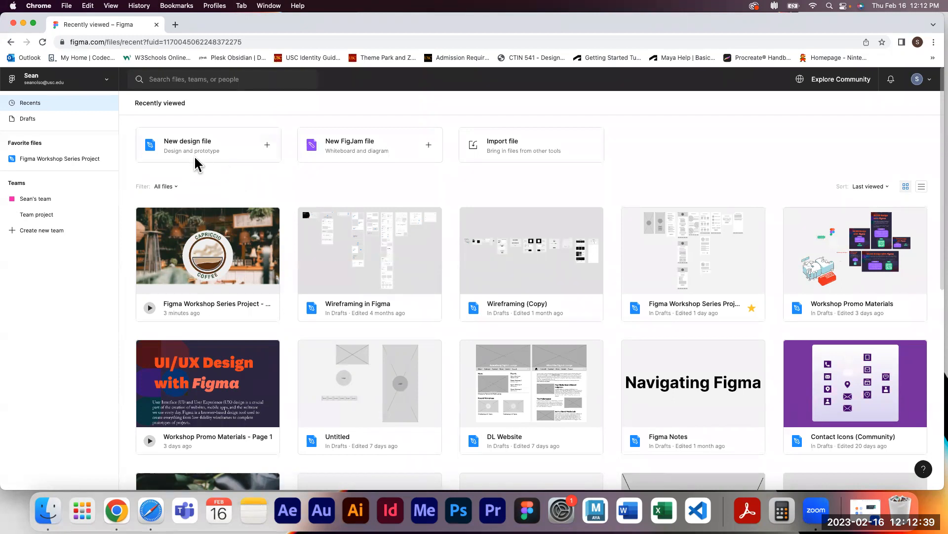
Create a new design file and browse the main menu's File, View and Edit submenus
left_click(229, 145)
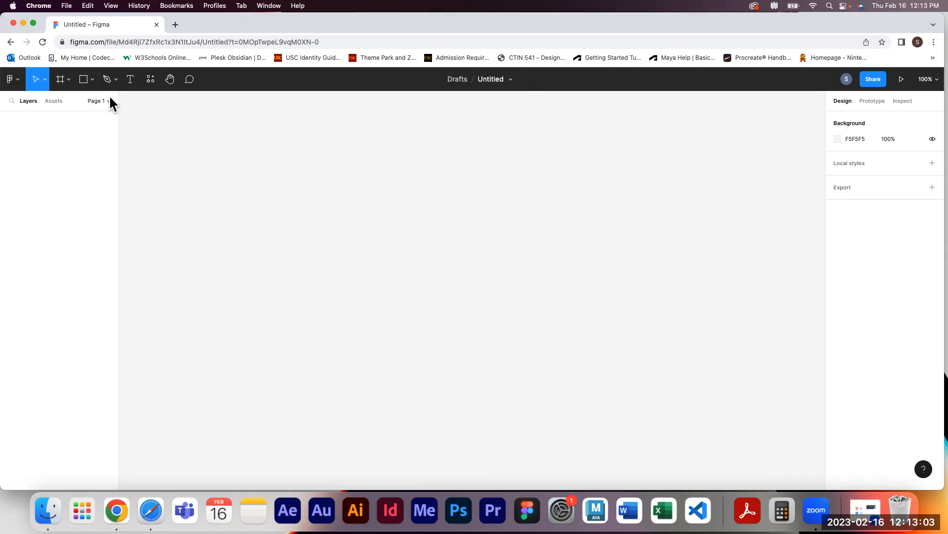
left_click(19, 83)
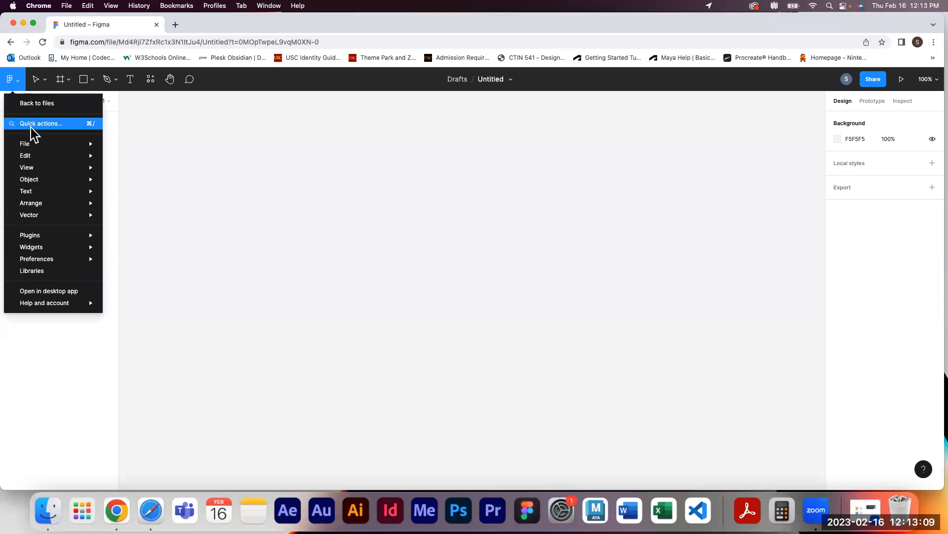
mouse_move(44, 146)
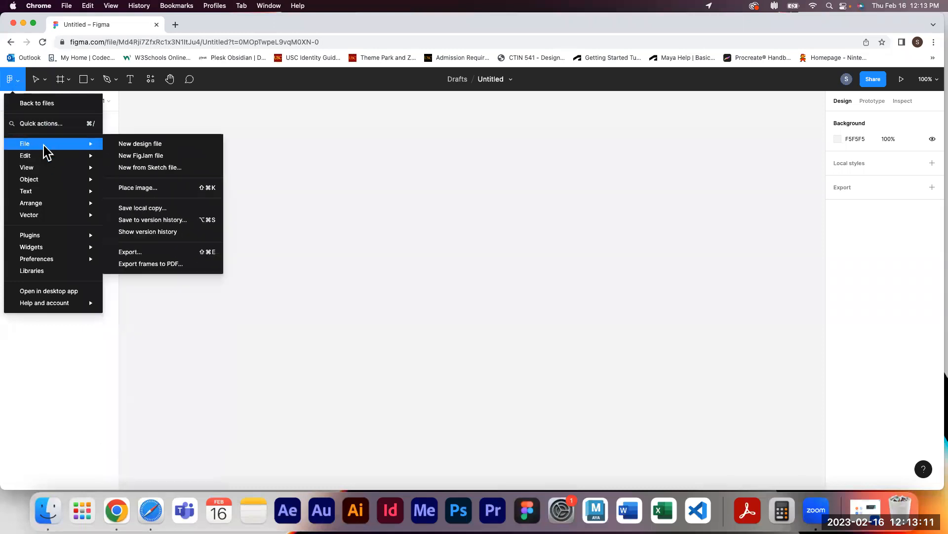
mouse_move(52, 173)
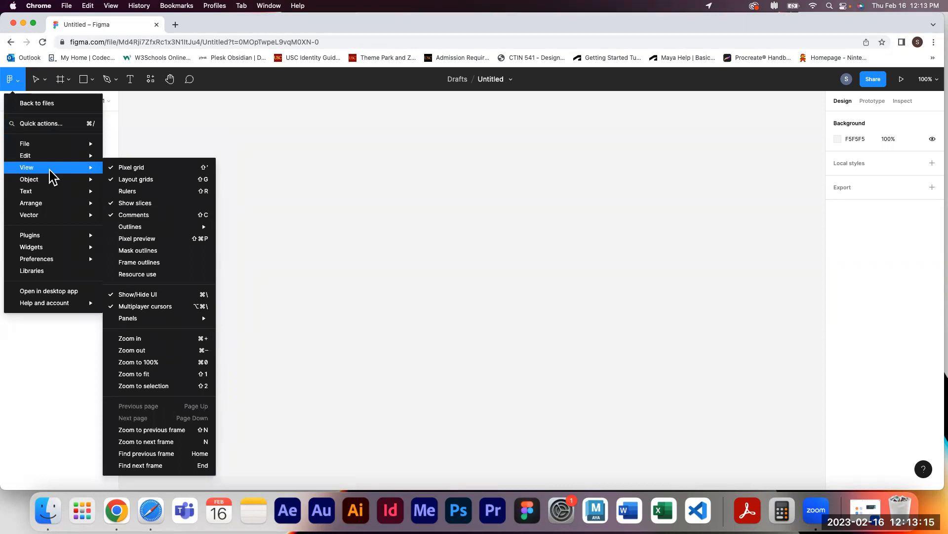
mouse_move(66, 235)
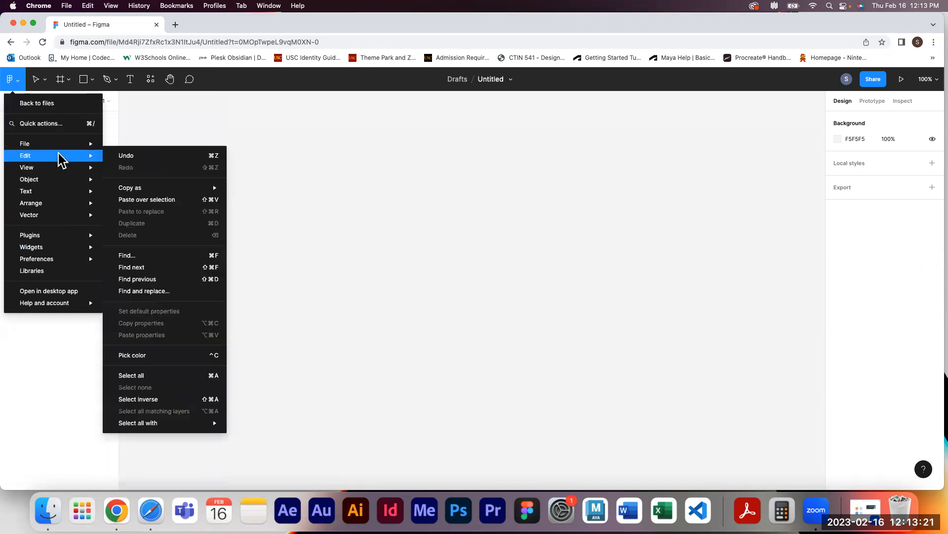
mouse_move(94, 143)
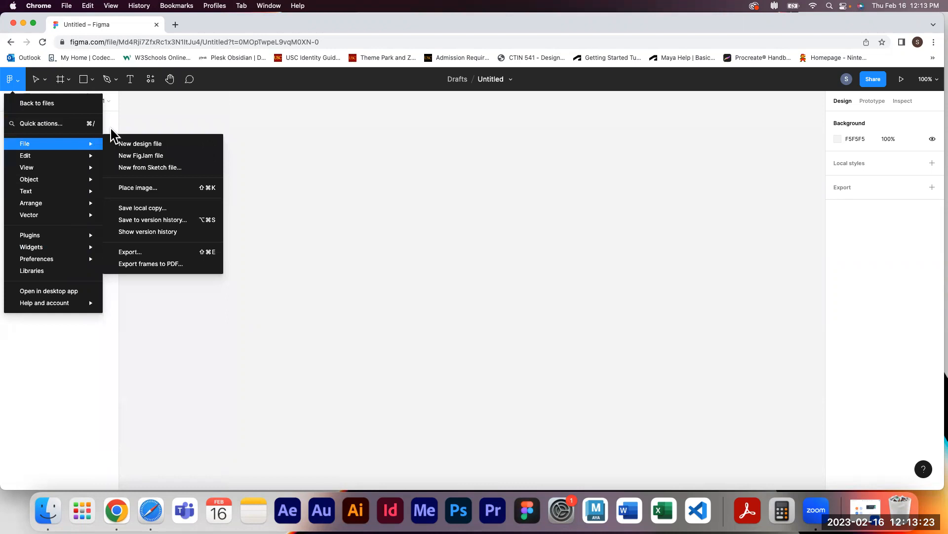
left_click(239, 81)
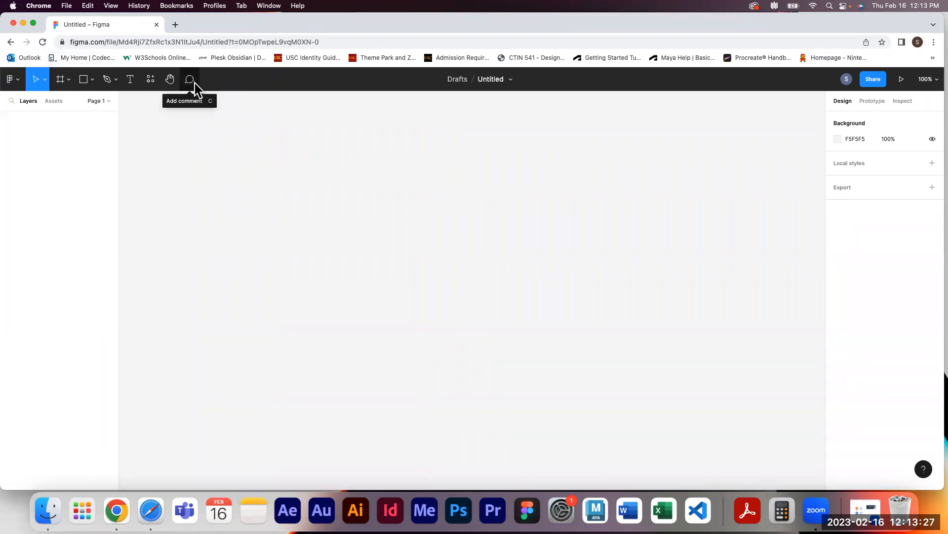
Open the Move, Frame, Shape and Pen tool menus to review their options
left_click(45, 79)
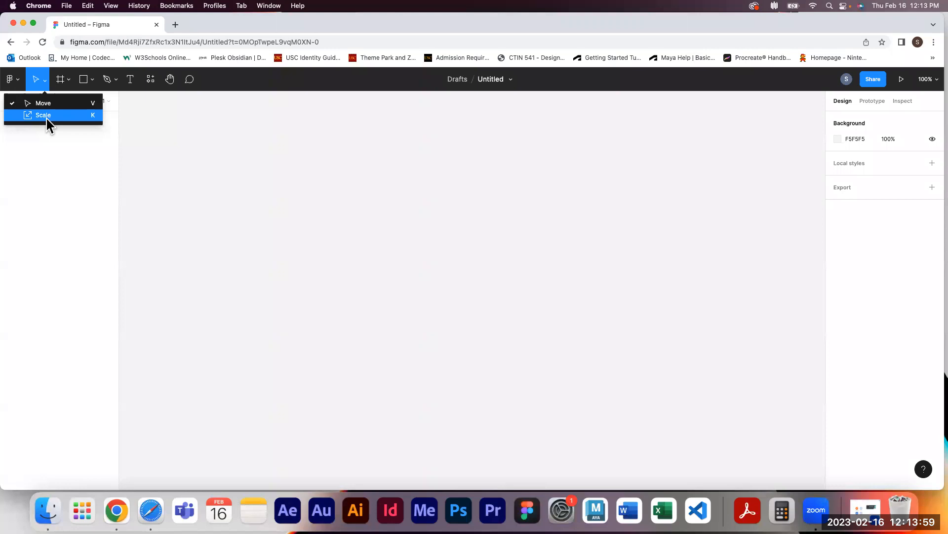
left_click(69, 80)
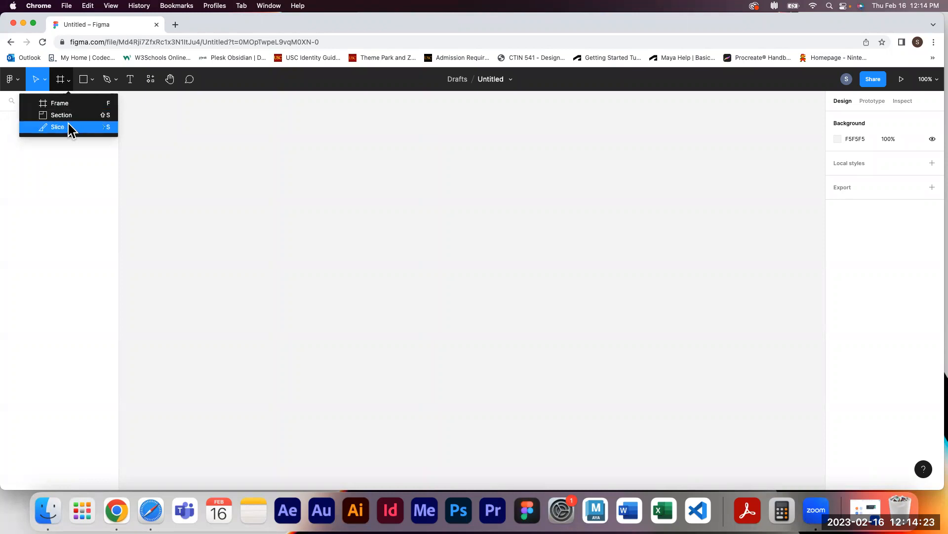
left_click(93, 81)
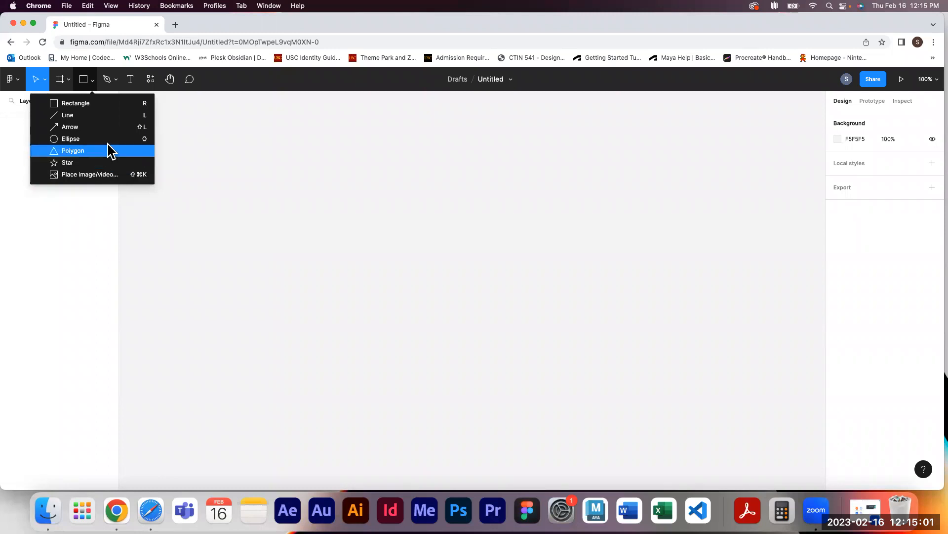
left_click(114, 80)
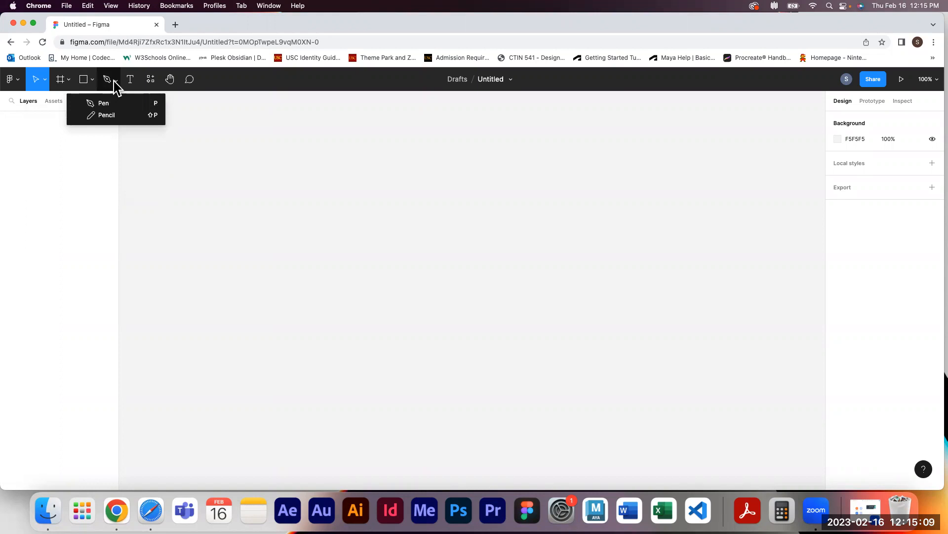
Draw a closed four-point vector shape about 802 × 460 with the Pen tool and finish the path
left_click(116, 99)
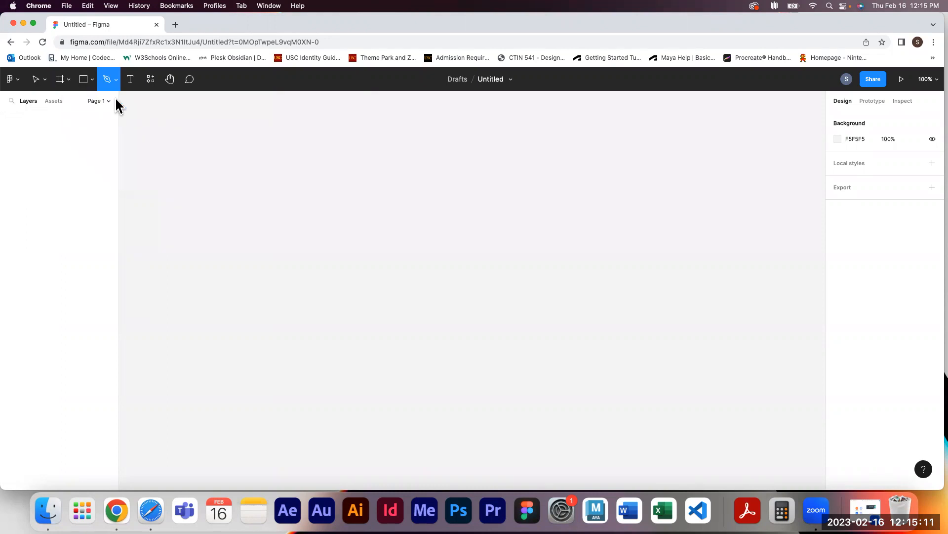
left_click(303, 189)
left_click(694, 293)
left_click(481, 416)
left_click(298, 292)
left_click(302, 190)
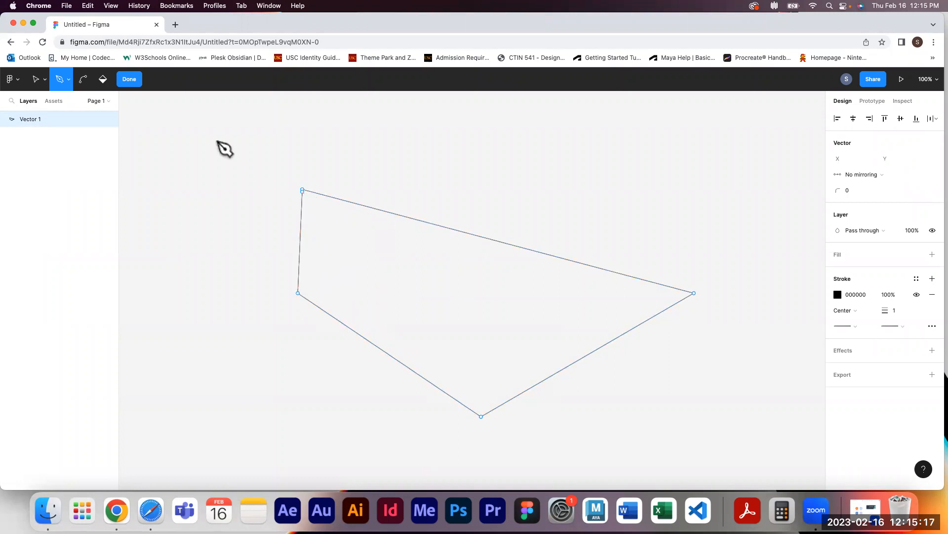
left_click(129, 80)
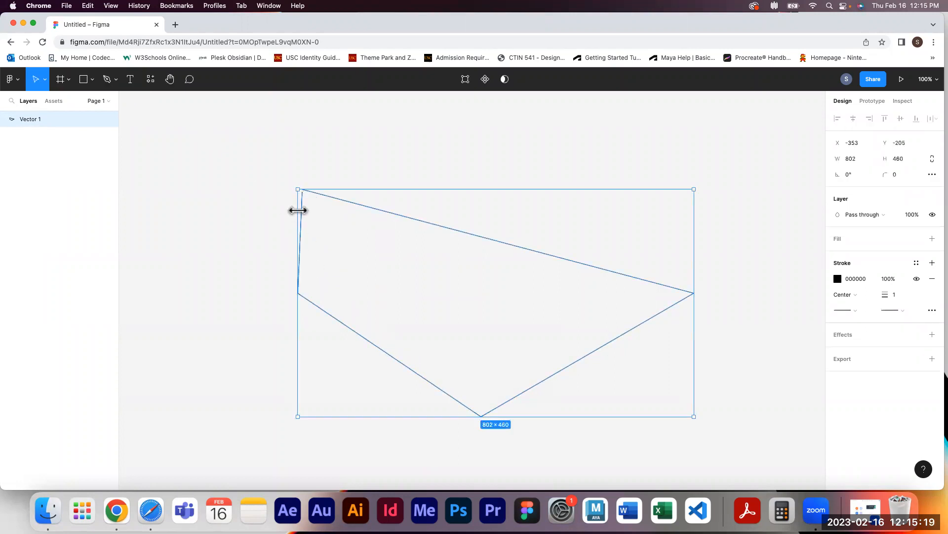
Delete the four-point vector shape from the canvas
key("Delete")
Draw a freehand curve with the Pencil tool, then select it and delete it
left_click(115, 80)
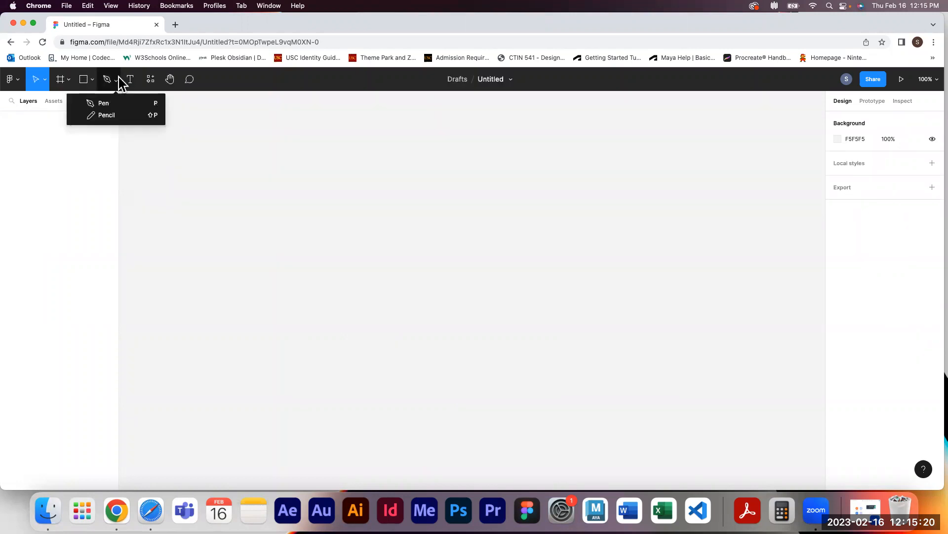
left_click(114, 115)
mouse_move(280, 221)
left_mouse_down()
mouse_move(356, 189)
mouse_move(361, 239)
mouse_move(390, 314)
mouse_move(519, 334)
mouse_move(575, 245)
mouse_move(520, 193)
mouse_move(474, 218)
mouse_move(480, 273)
mouse_move(519, 282)
mouse_move(524, 293)
mouse_move(475, 313)
mouse_move(431, 298)
mouse_move(418, 211)
left_mouse_up()
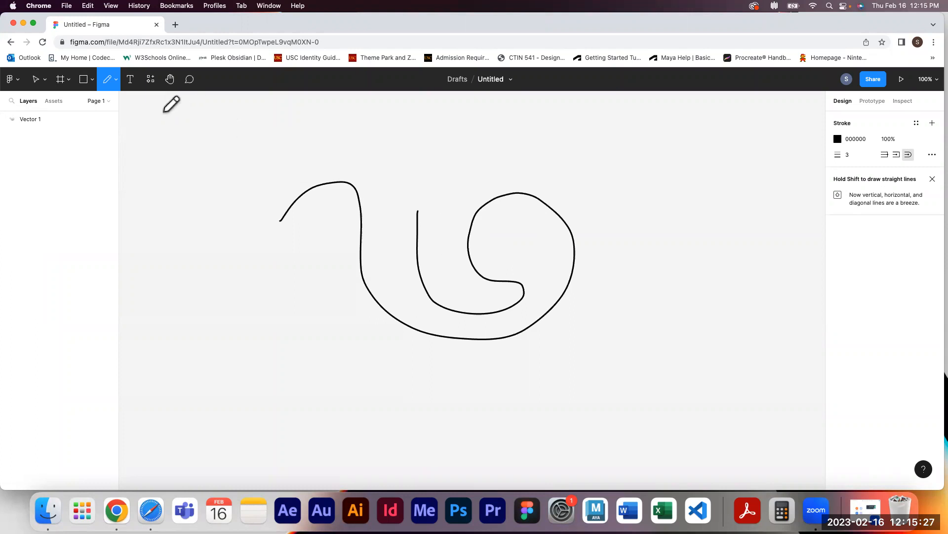
left_click(36, 79)
left_click_drag(228, 165, 683, 379)
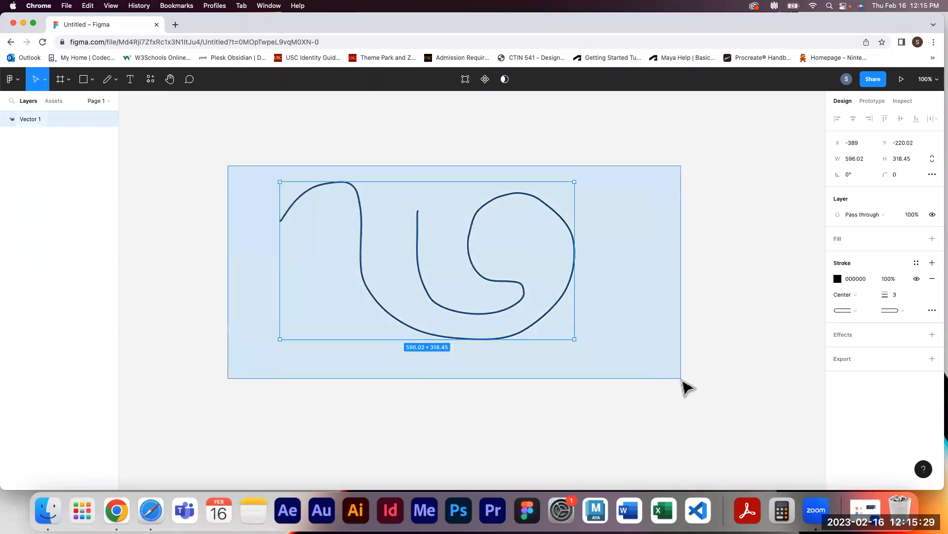
key("Delete")
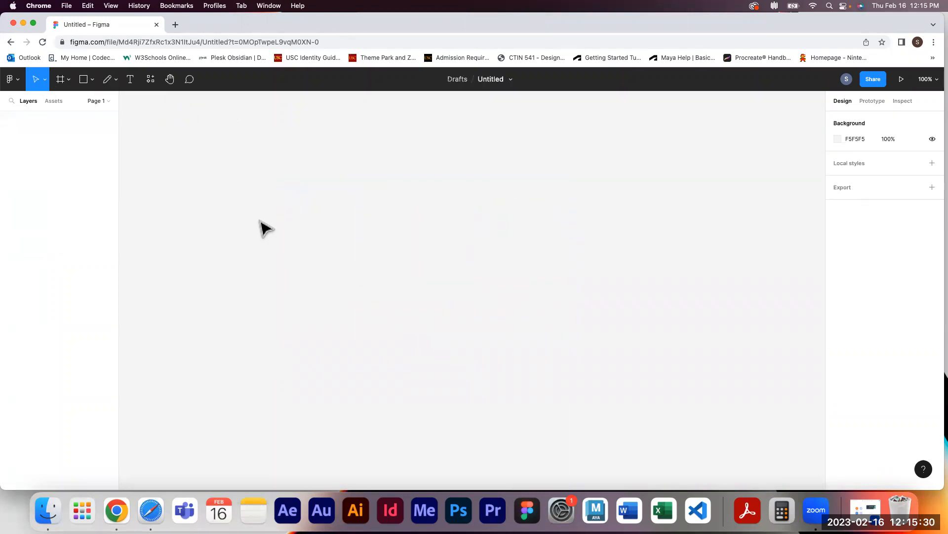
Browse the Components, Plugins and Widgets tabs of the Resources panel, then close it
left_click(151, 86)
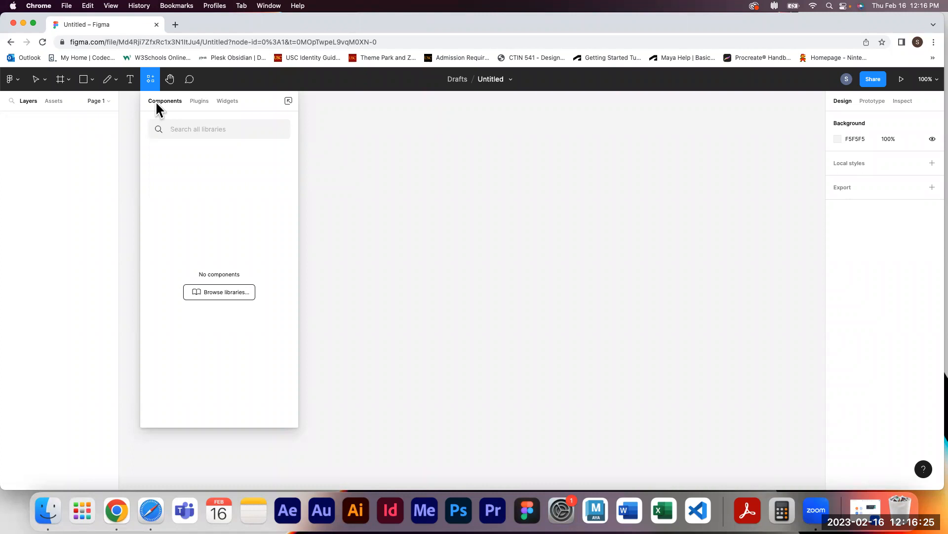
left_click(199, 102)
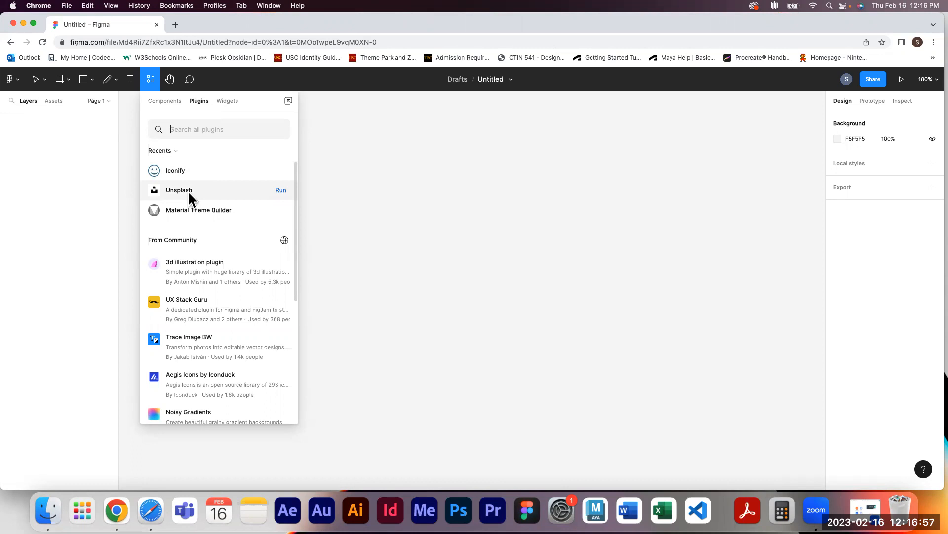
left_click(220, 101)
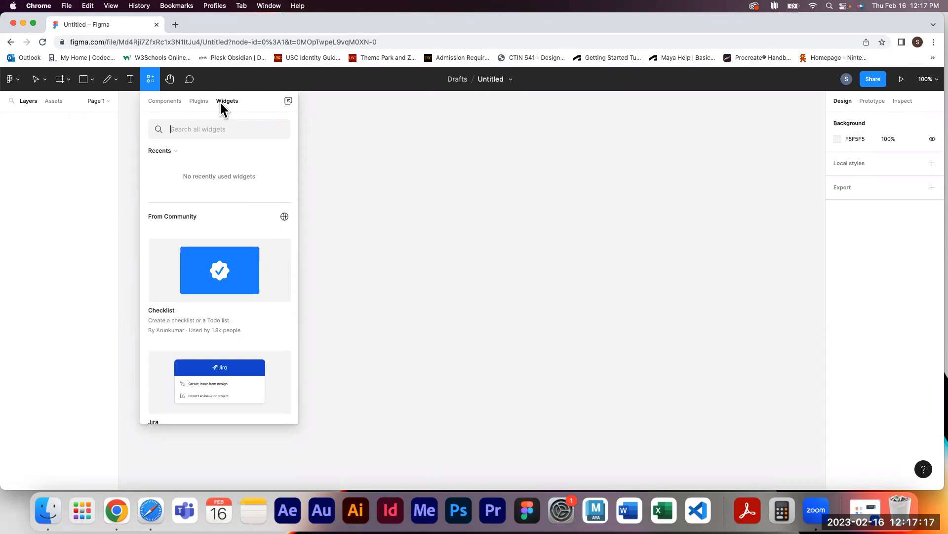
left_click(213, 79)
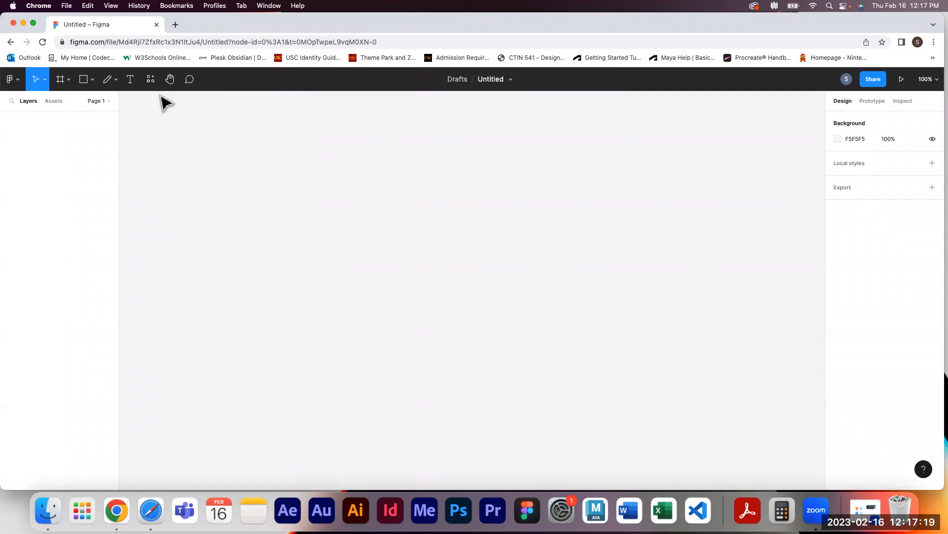
Draw a rectangle about 814 × 218 on the canvas
left_click(168, 80)
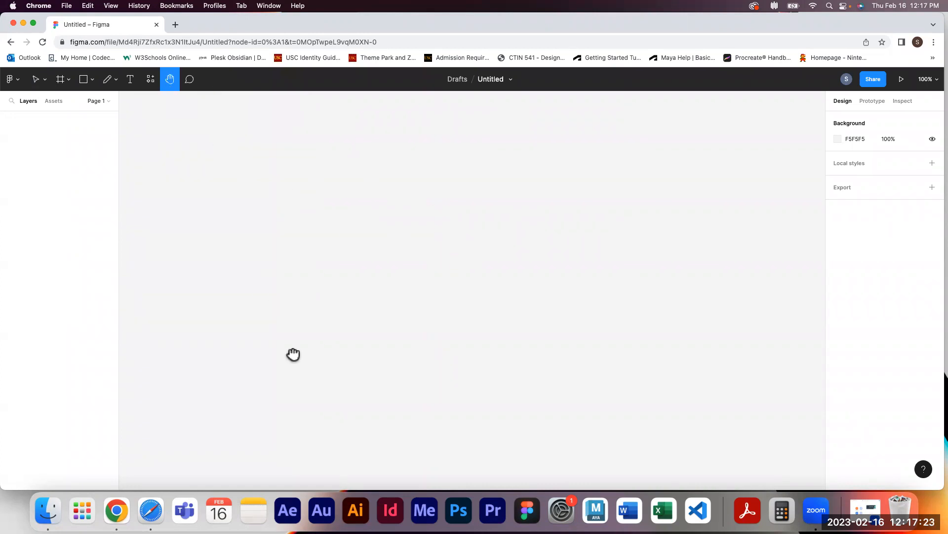
left_click(83, 79)
left_click_drag(242, 171, 645, 279)
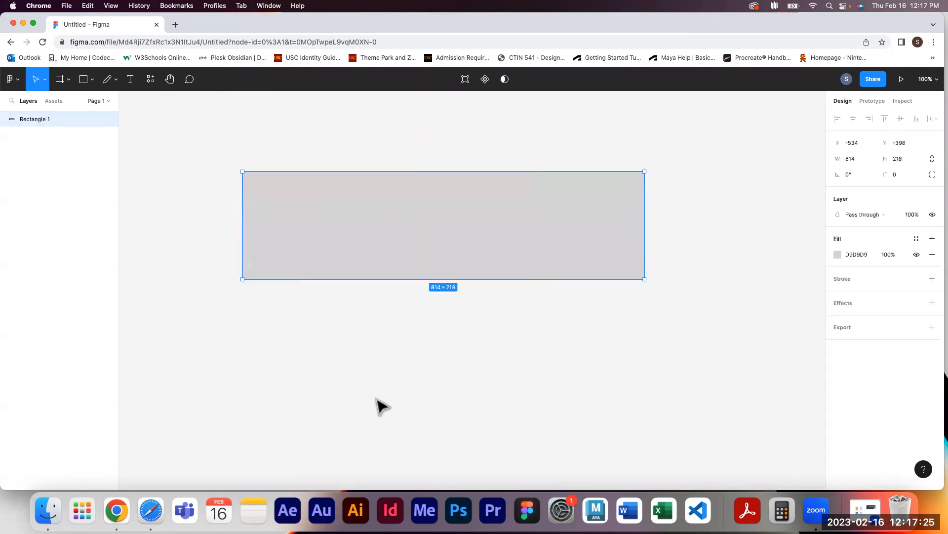
Pan around the canvas with the Hand tool and by holding the space bar
left_click(170, 81)
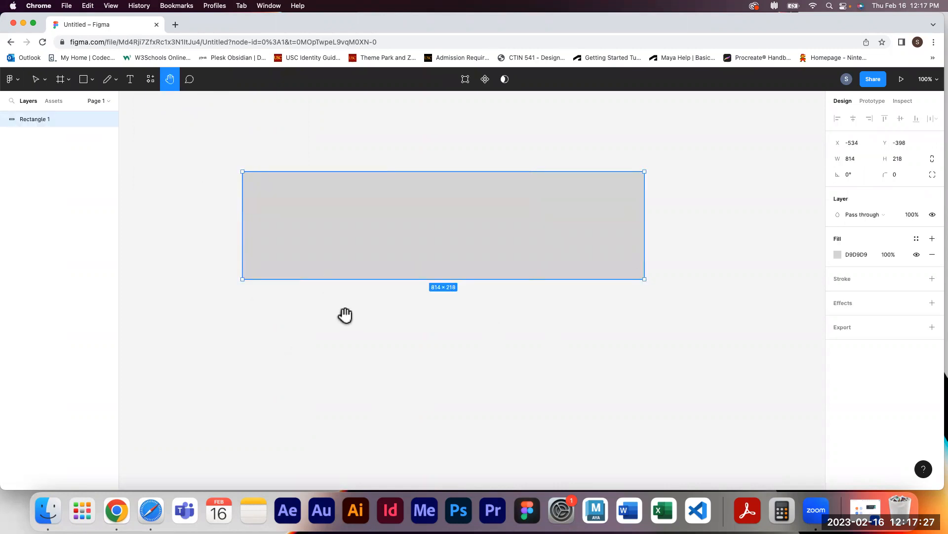
left_click_drag(435, 330, 493, 365)
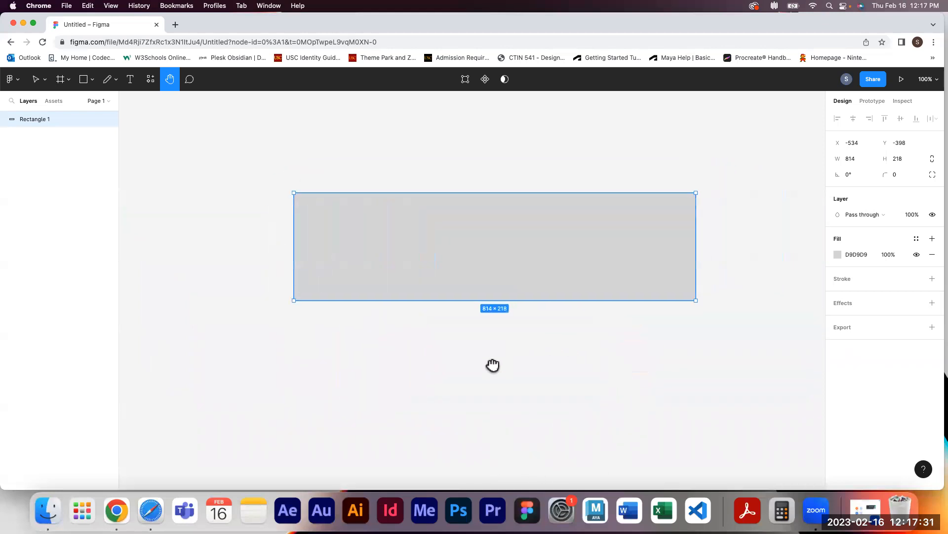
left_click(35, 79)
left_click_drag(212, 214, 246, 266)
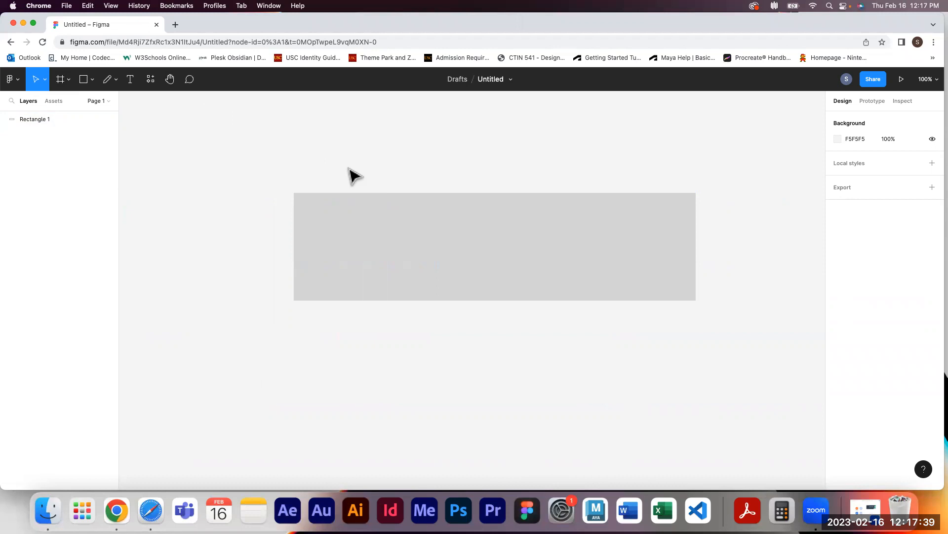
key("space")
left_click_drag(470, 150, 328, 161)
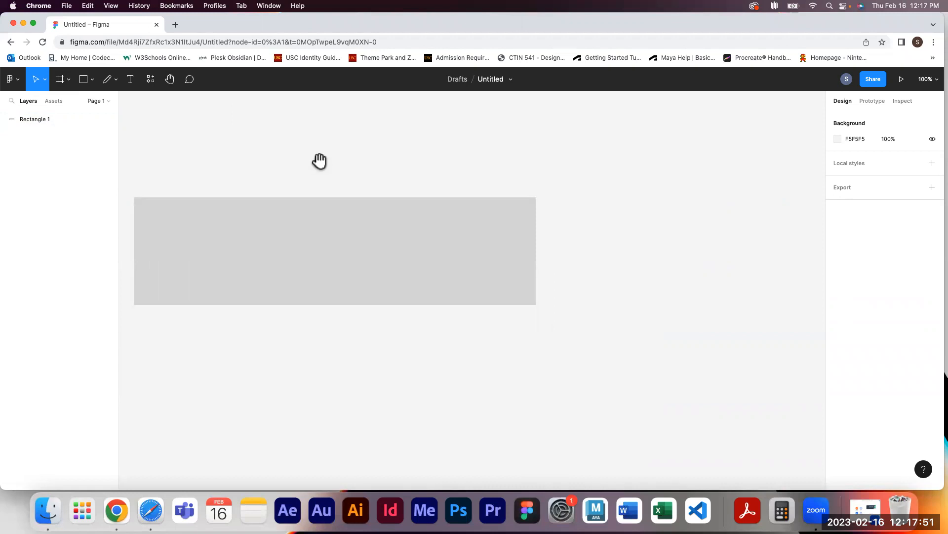
left_click_drag(298, 174, 392, 174)
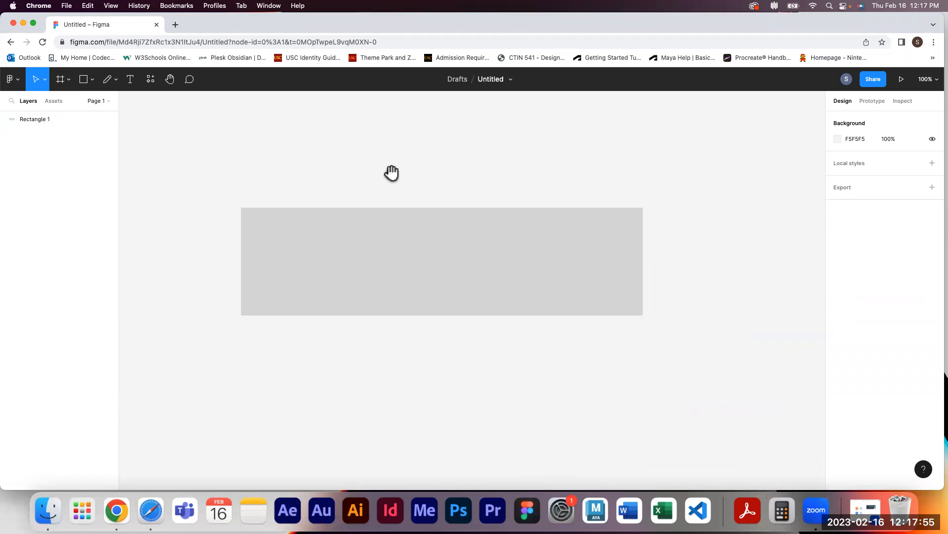
Place a comment on the rectangle, write a note, then clear it and leave the Comment tool
left_click(193, 85)
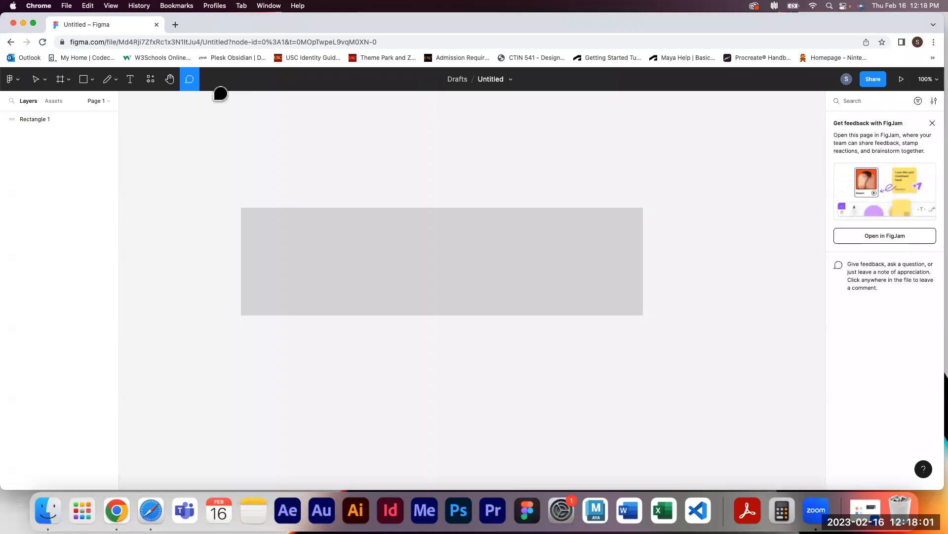
left_click(596, 237)
type("th")
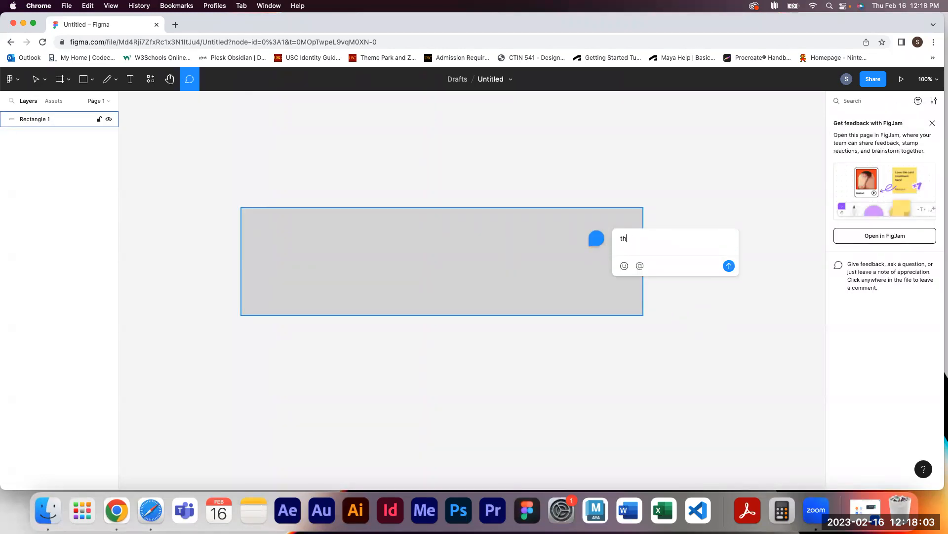
type("is rectnalge is")
key("BackSpace")
key("BackSpace")
key("BackSpace")
key("BackSpace")
key("BackSpace")
key("BackSpace")
key("BackSpace")
key("BackSpace")
key("BackSpace")
key("BackSpace")
key("BackSpace")
key("BackSpace")
key("BackSpace")
key("BackSpace")
key("BackSpace")
key("BackSpace")
key("BackSpace")
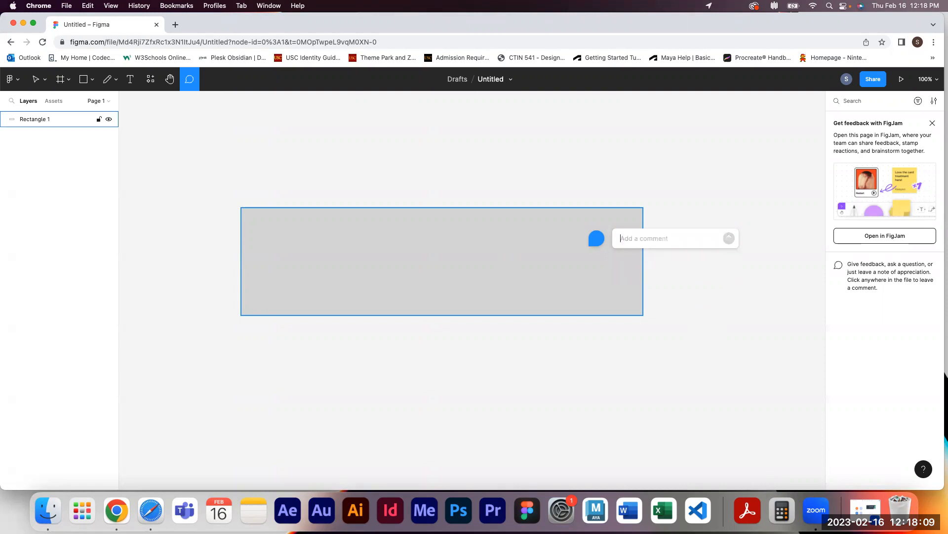
key("v")
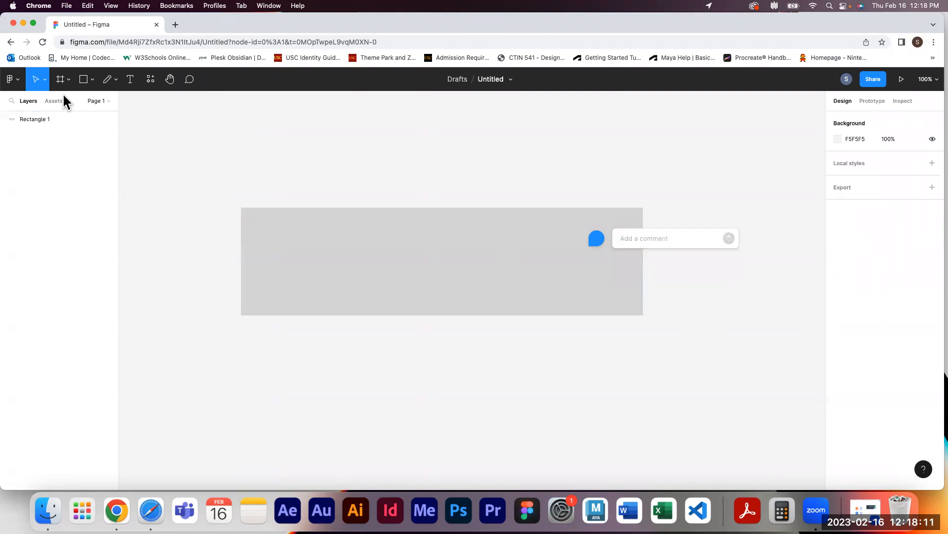
Select the rectangle and delete it
left_click_drag(673, 358, 499, 204)
key("Delete")
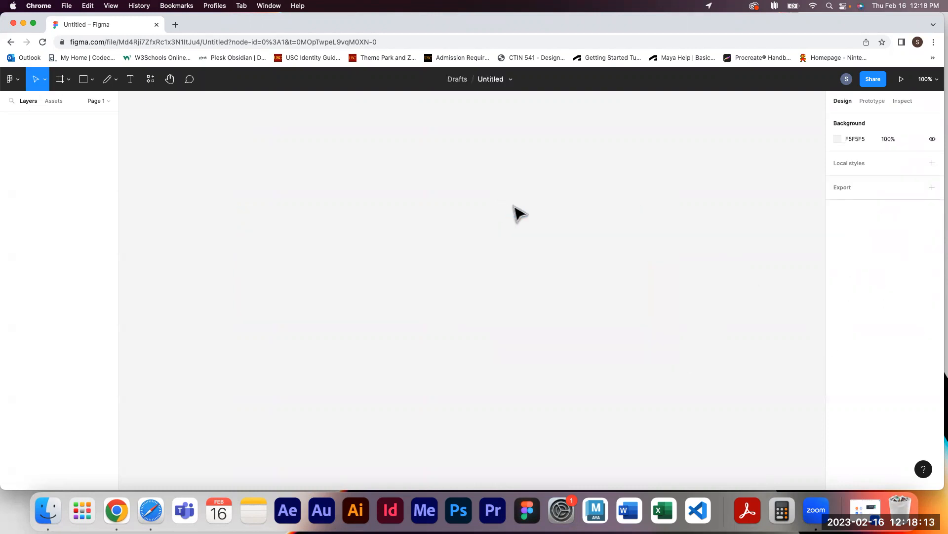
Open the Assets tab and the pages list in the layers panel
left_click(846, 81)
left_click(47, 101)
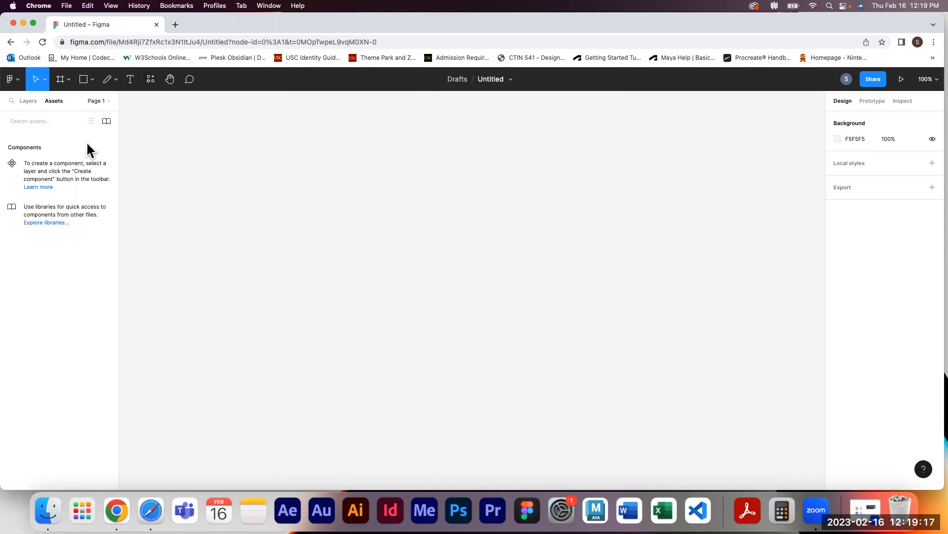
left_click(99, 101)
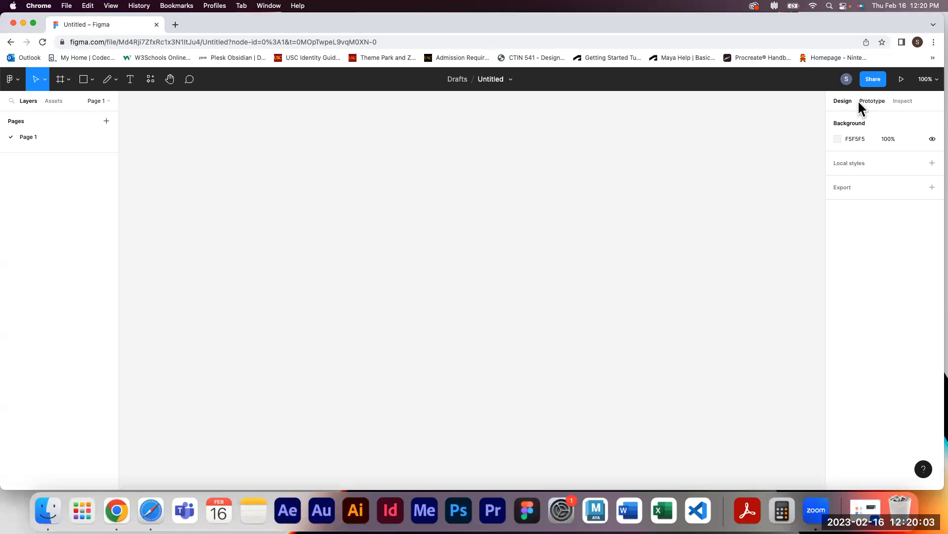
Switch between the Design, Prototype and Inspect tabs of the properties panel
left_click(873, 102)
left_click(902, 101)
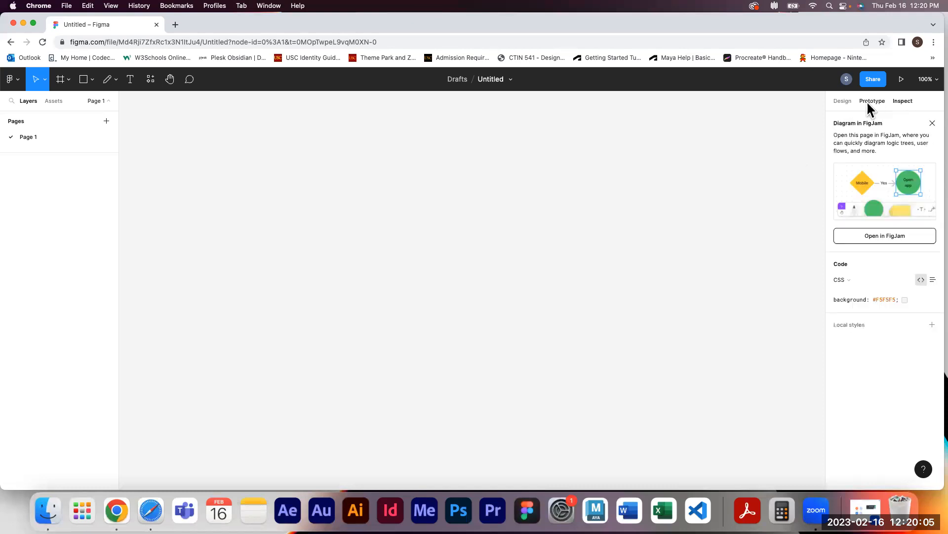
left_click(849, 103)
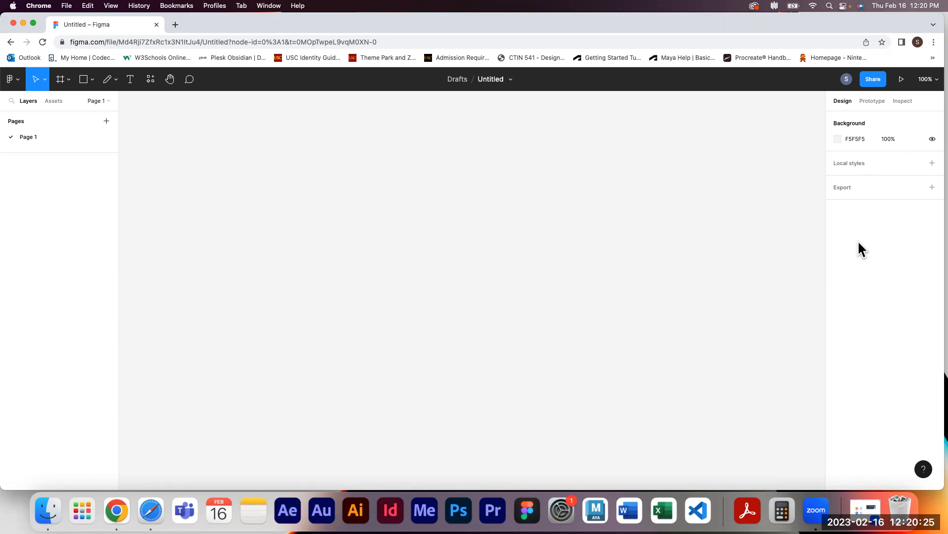
left_click(870, 101)
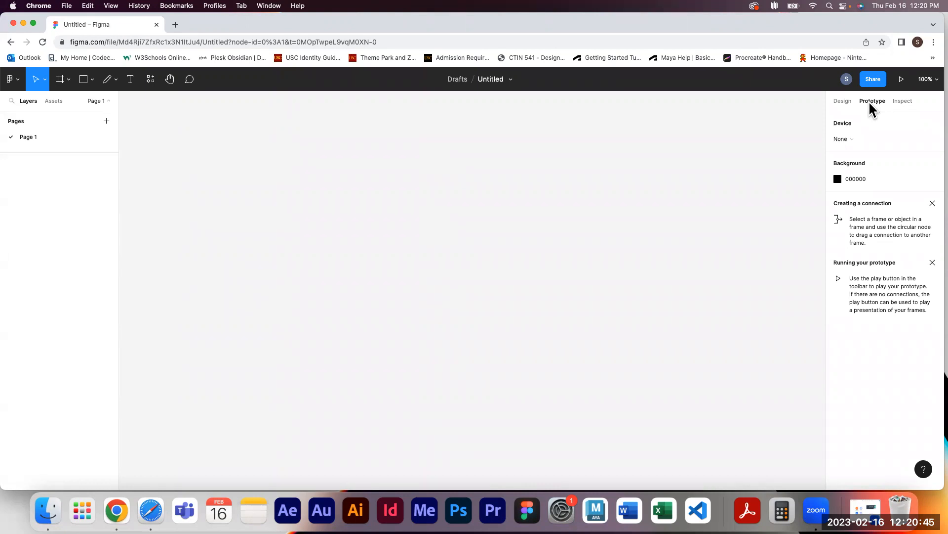
left_click(897, 100)
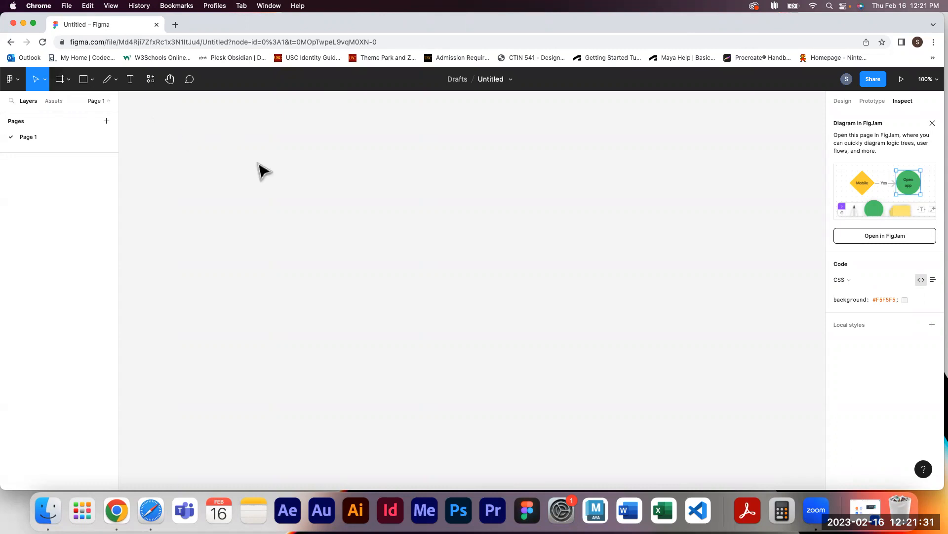
left_click(840, 101)
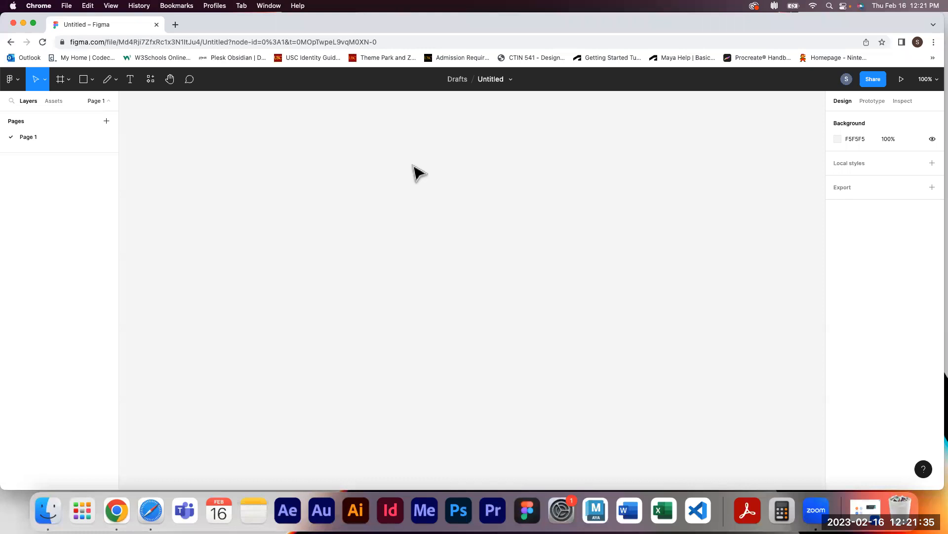
Draw a frame about 757 × 519 with the Frame tool and delete it
key("f")
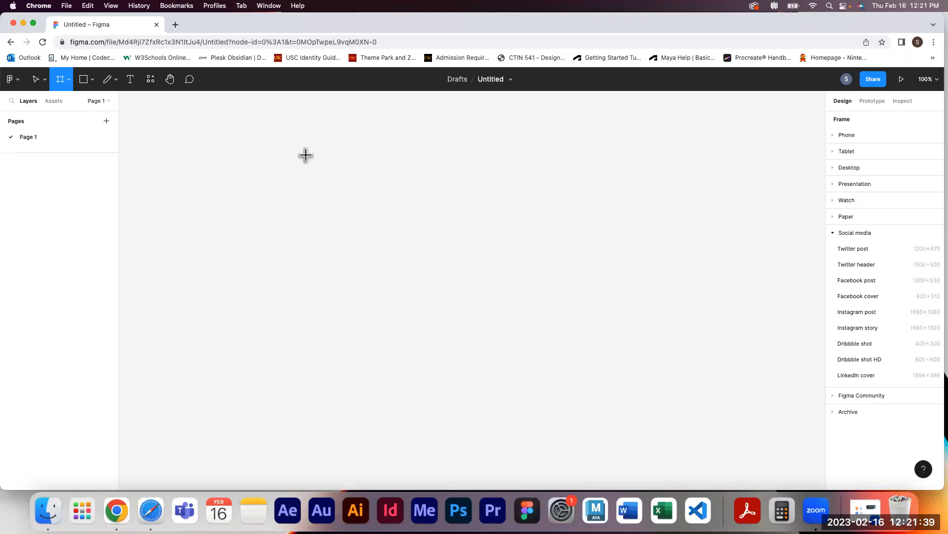
mouse_move(245, 136)
left_mouse_down()
mouse_move(621, 437)
mouse_move(458, 339)
mouse_move(511, 438)
mouse_move(618, 393)
left_mouse_up()
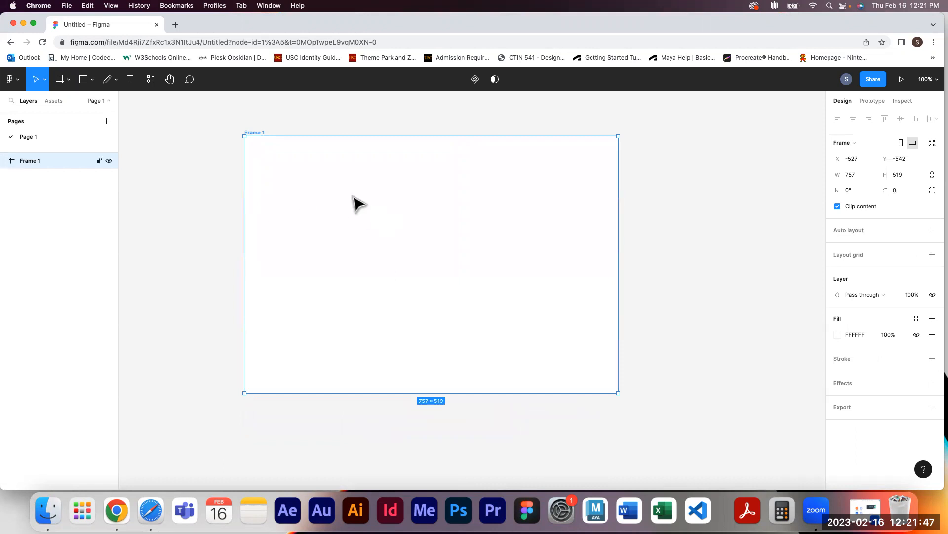
key("Delete")
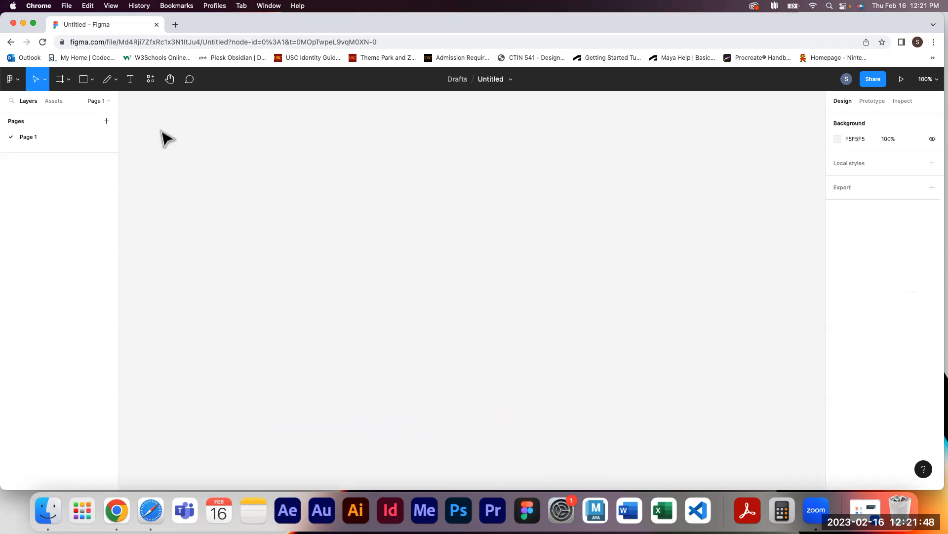
Create an iPhone 14 Pro frame from the Phone frame presets
left_click(67, 81)
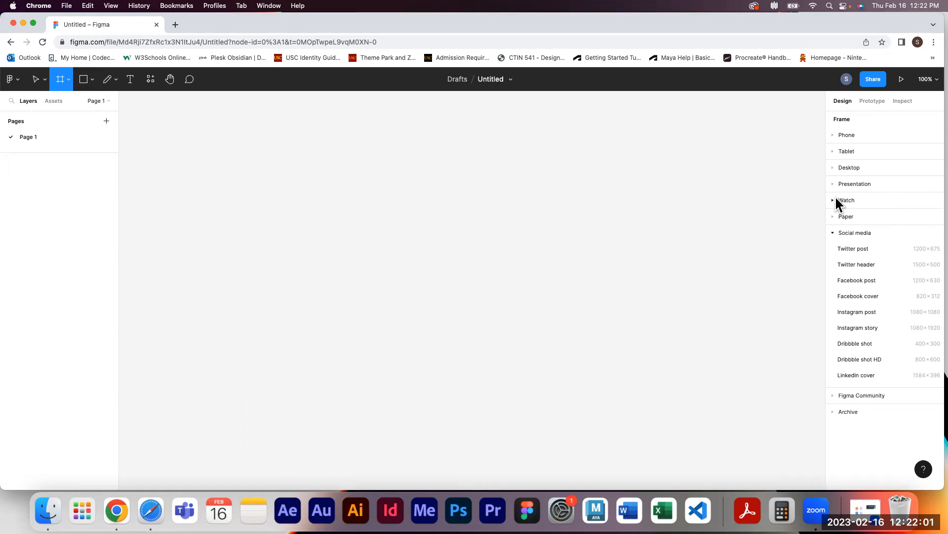
left_click(831, 135)
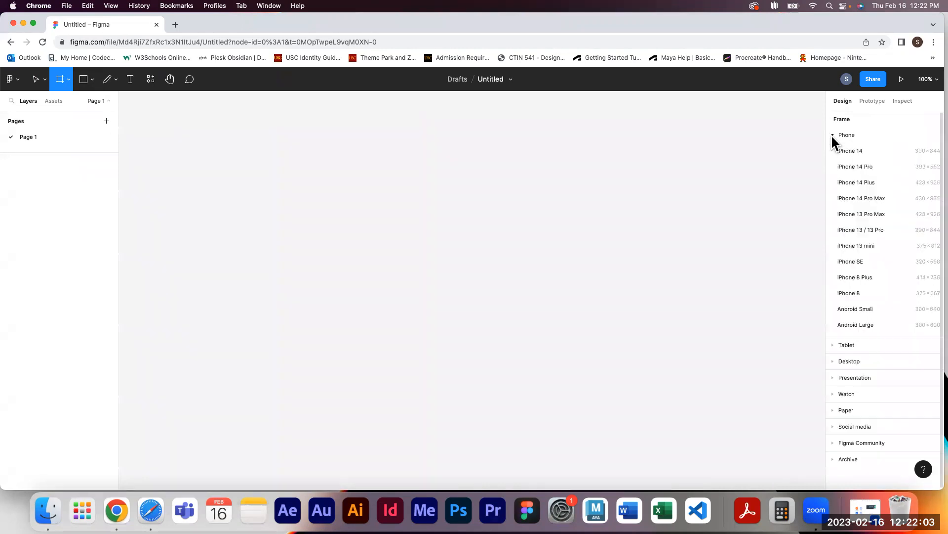
left_click(856, 167)
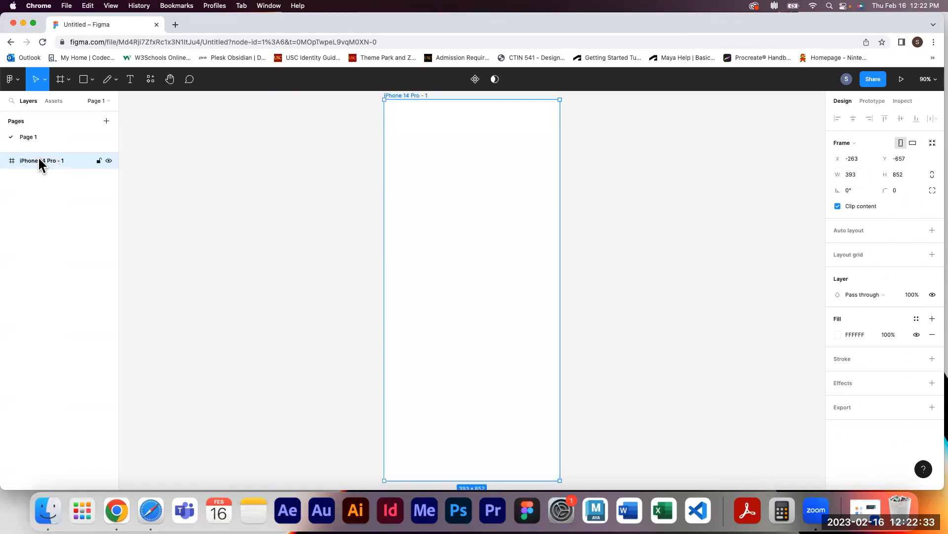
Collapse the pages list and rename the iPhone frame as Loading Screen
left_click(105, 102)
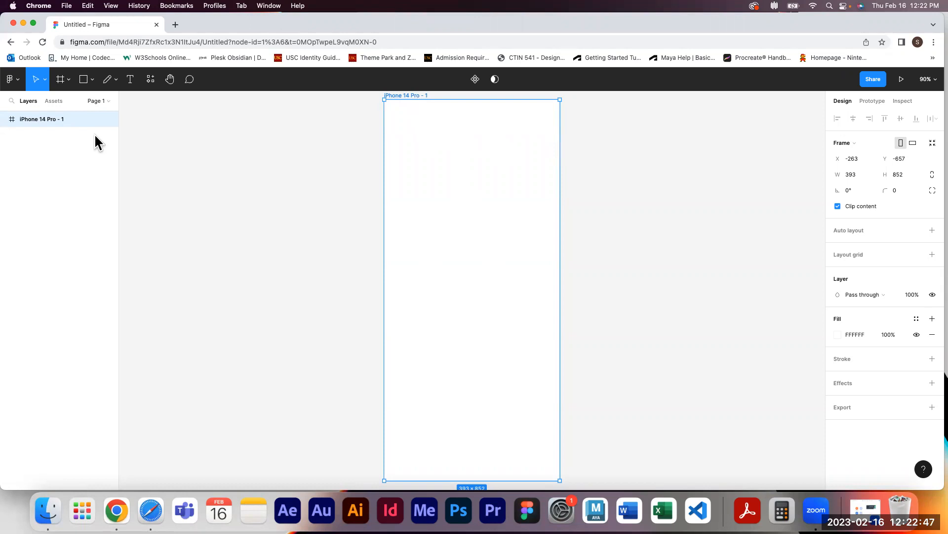
double_click(413, 96)
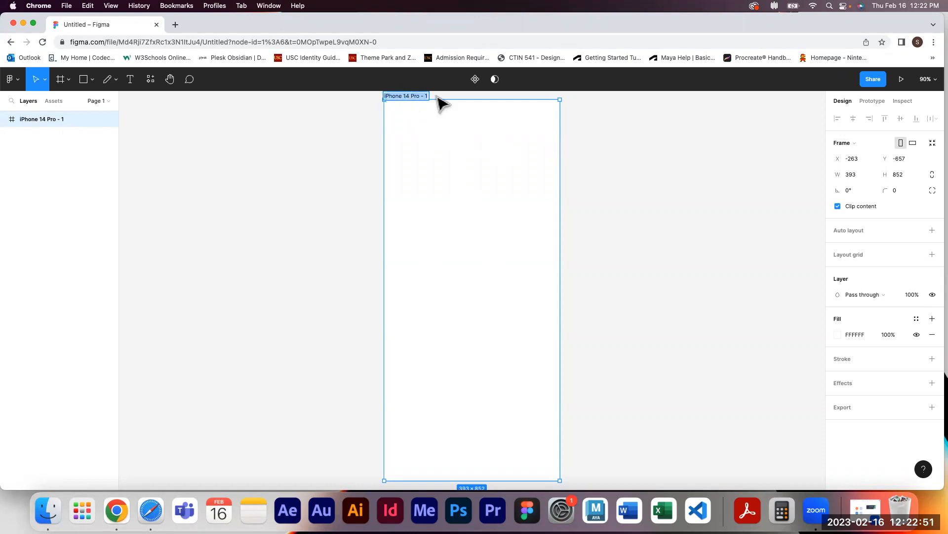
left_click(327, 146)
left_click(49, 114)
double_click(49, 116)
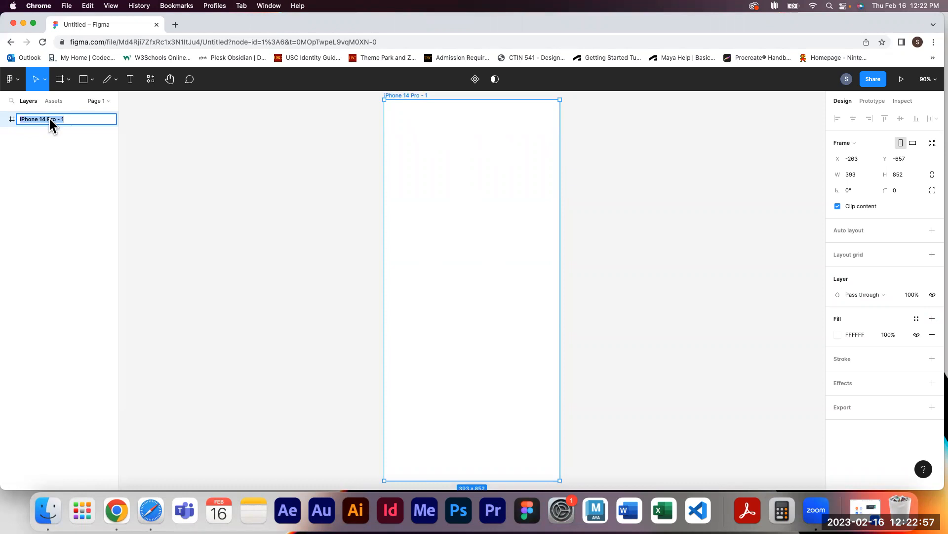
type("Loadiang")
key("BackSpace")
key("BackSpace")
type("g Screen")
key("Return")
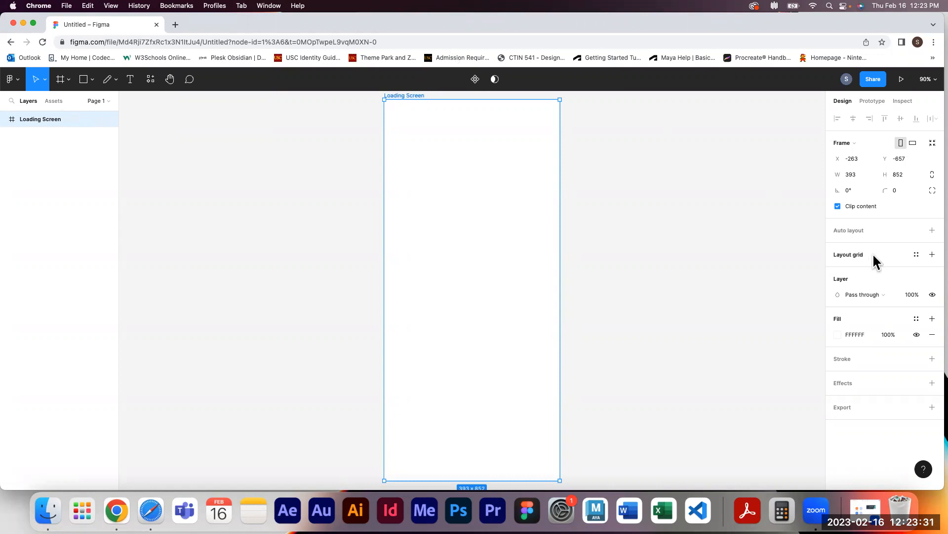
Add a 10px layout grid to the frame and toggle its visibility off and on
left_click(932, 255)
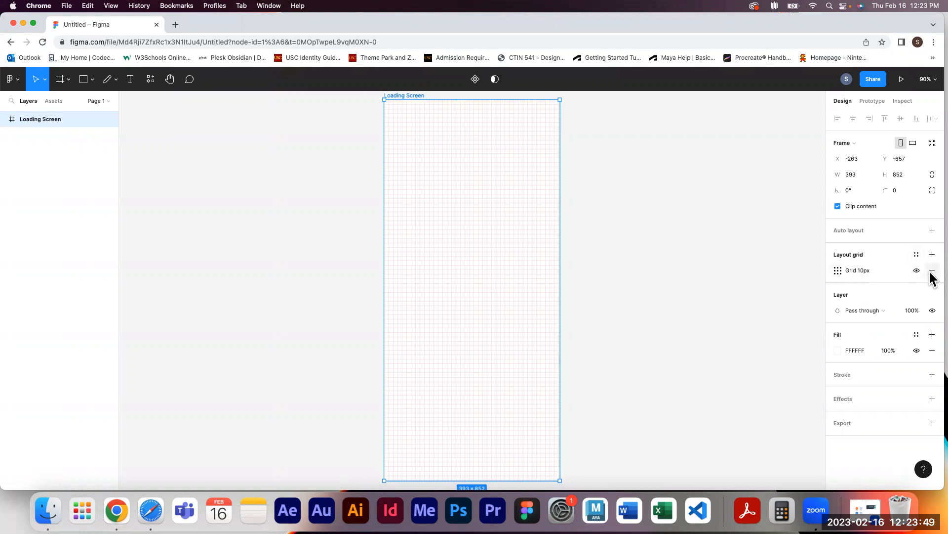
left_click(839, 271)
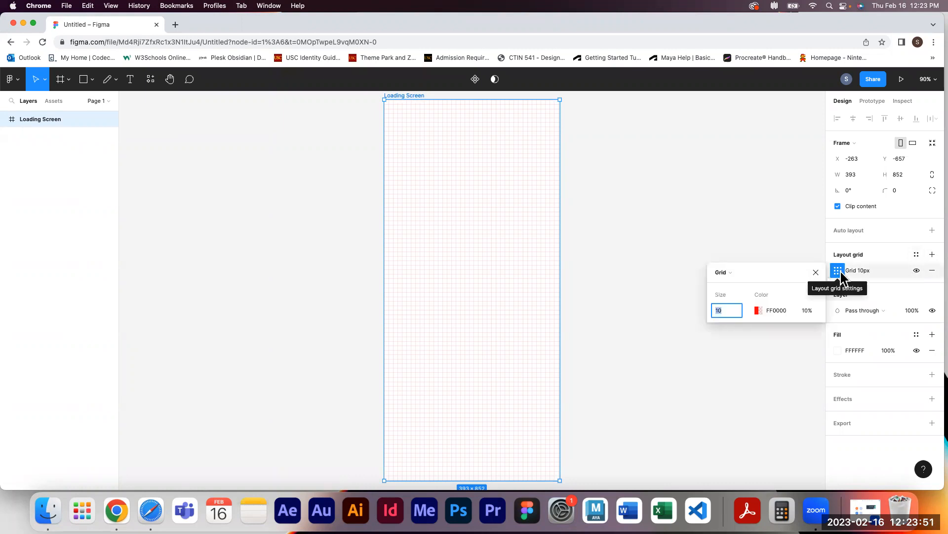
left_click(912, 274)
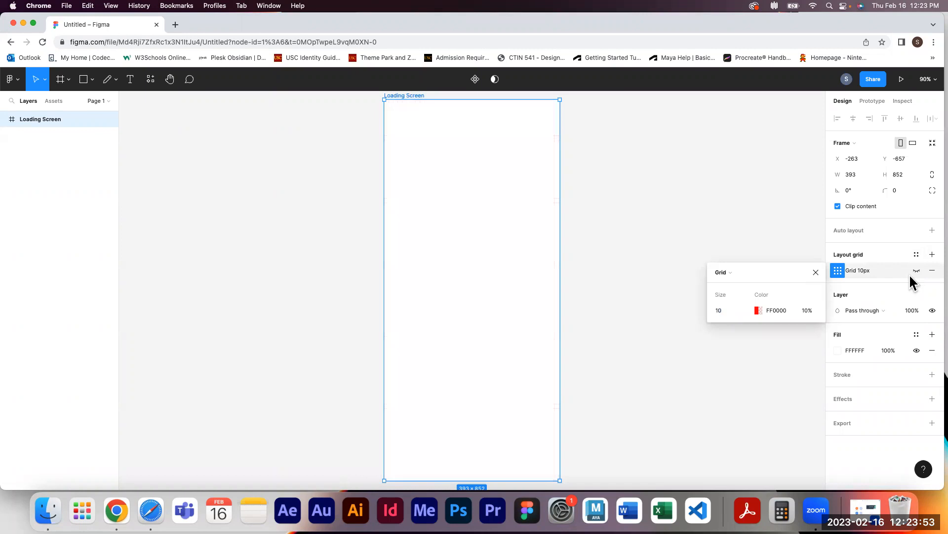
left_click(915, 270)
left_click(815, 272)
left_click(913, 270)
left_click(914, 270)
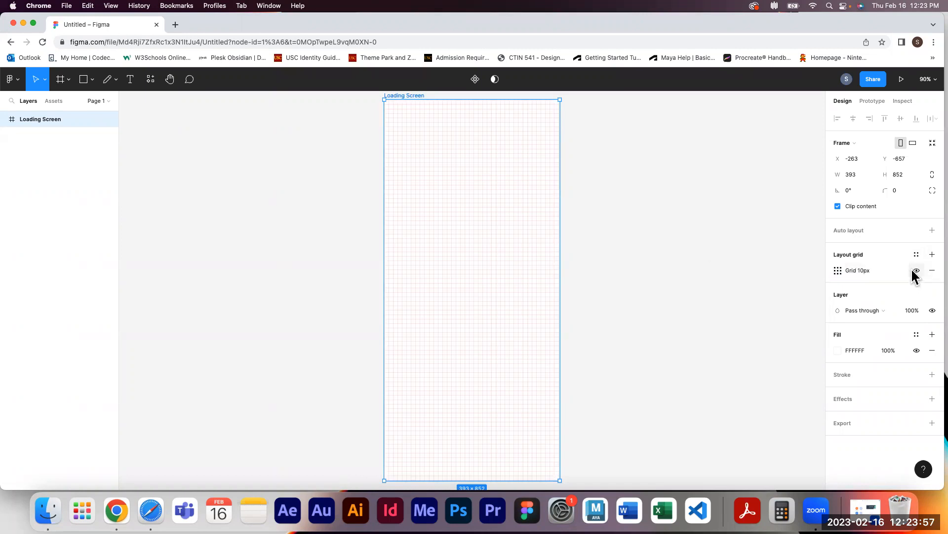
Hide the layout grid and remove it from the frame
left_click(915, 272)
left_click(916, 271)
left_click(916, 272)
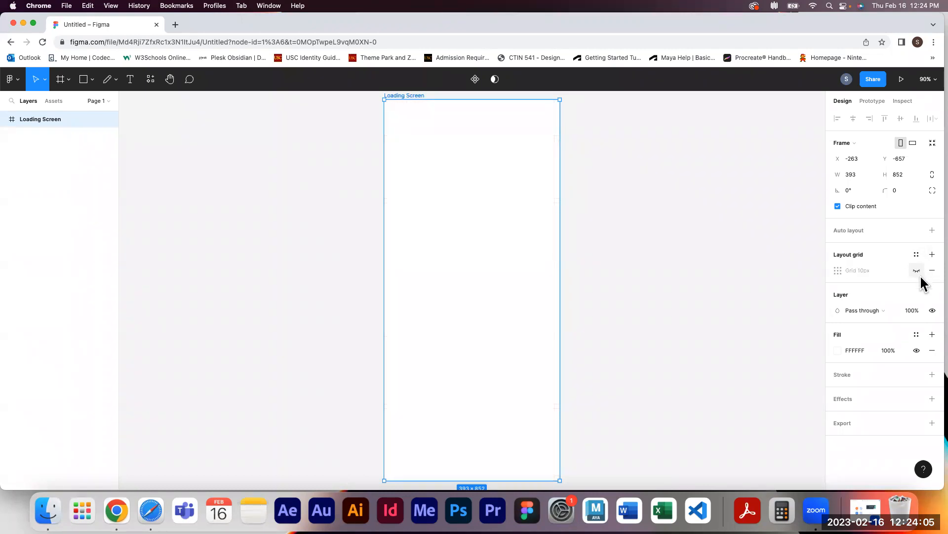
left_click(932, 273)
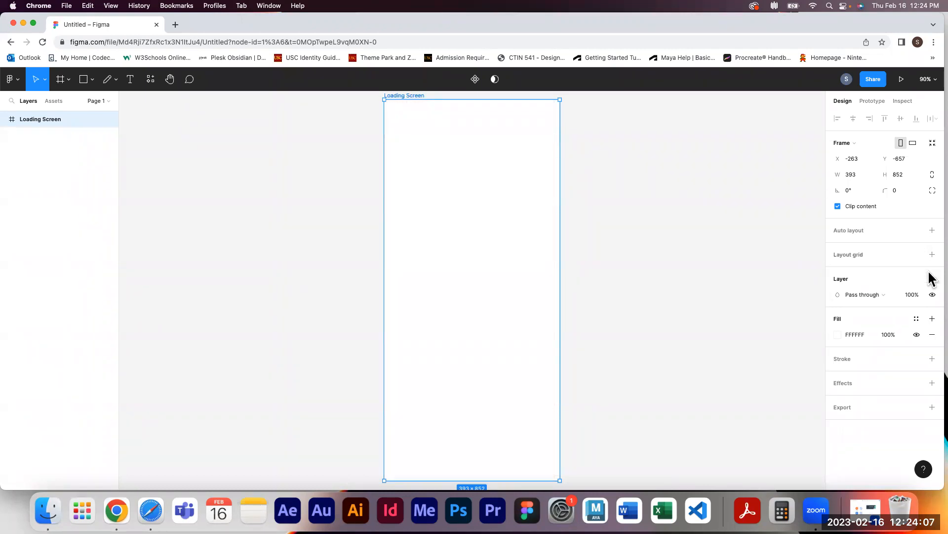
Add a new layout grid to the frame, switch it to Columns and set the count to 4
left_click(932, 254)
left_click(838, 272)
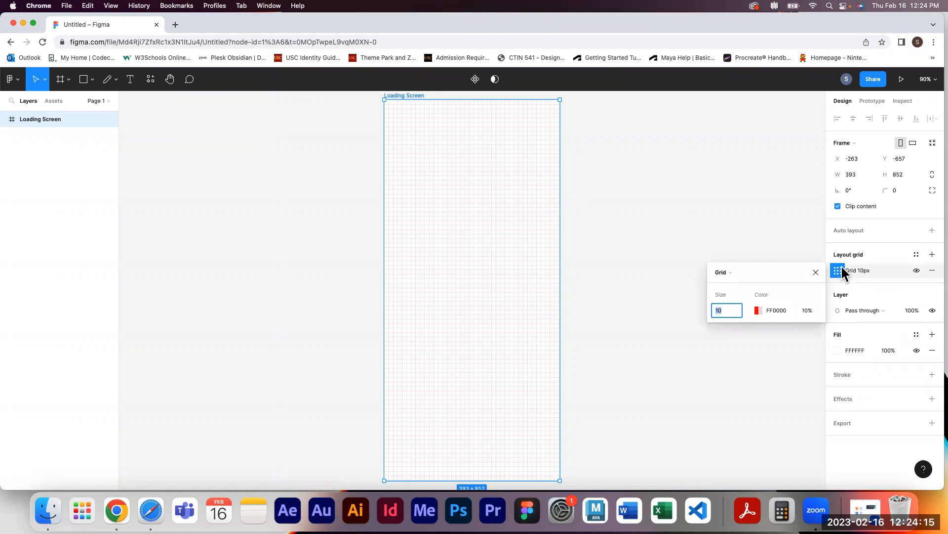
left_click(745, 271)
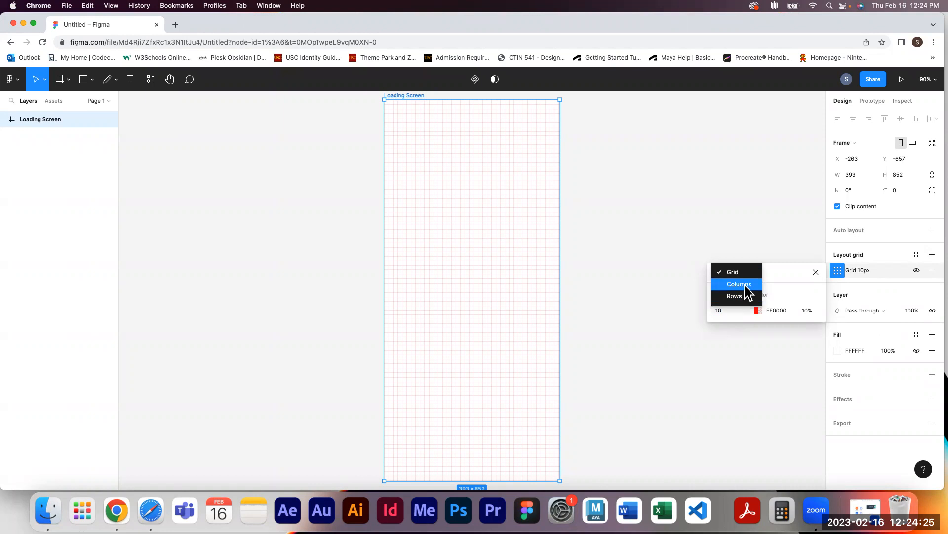
left_click(745, 284)
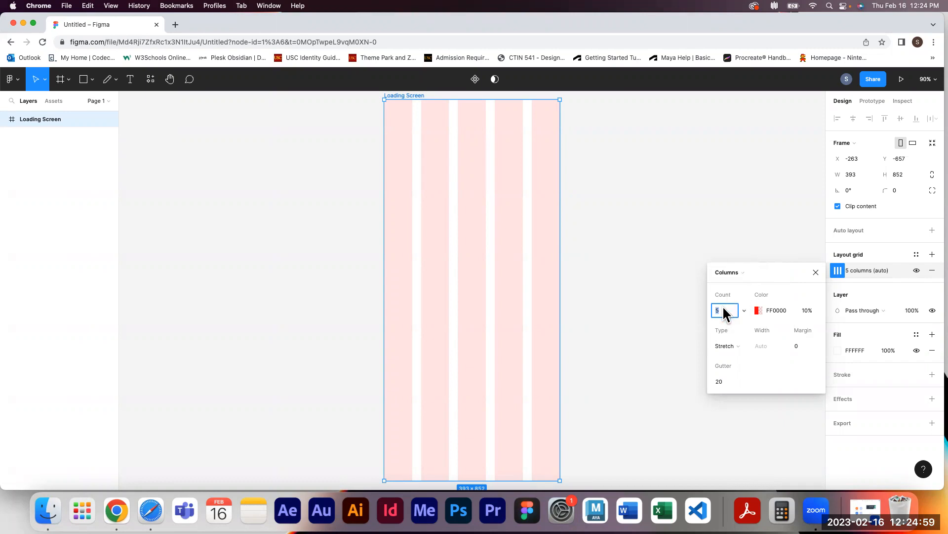
left_click(745, 310)
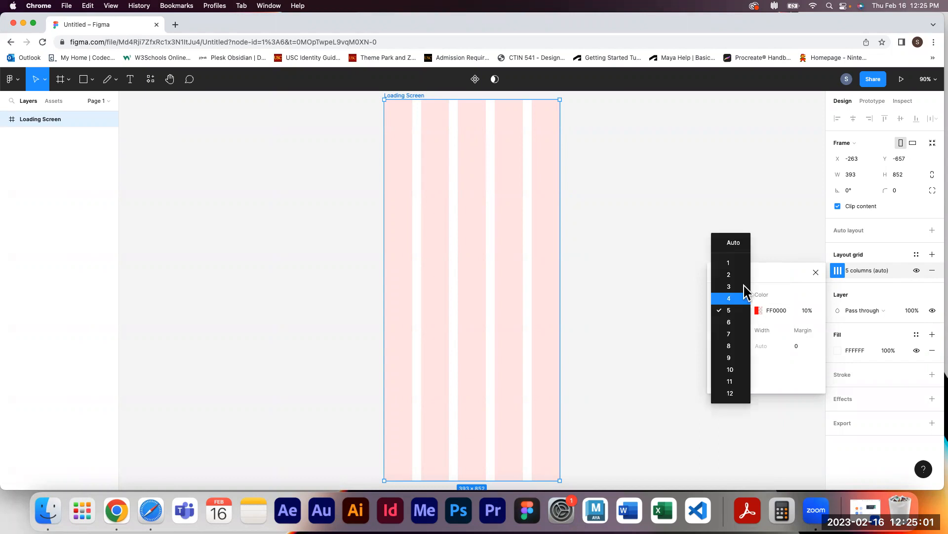
left_click(762, 283)
left_click(724, 311)
type("4")
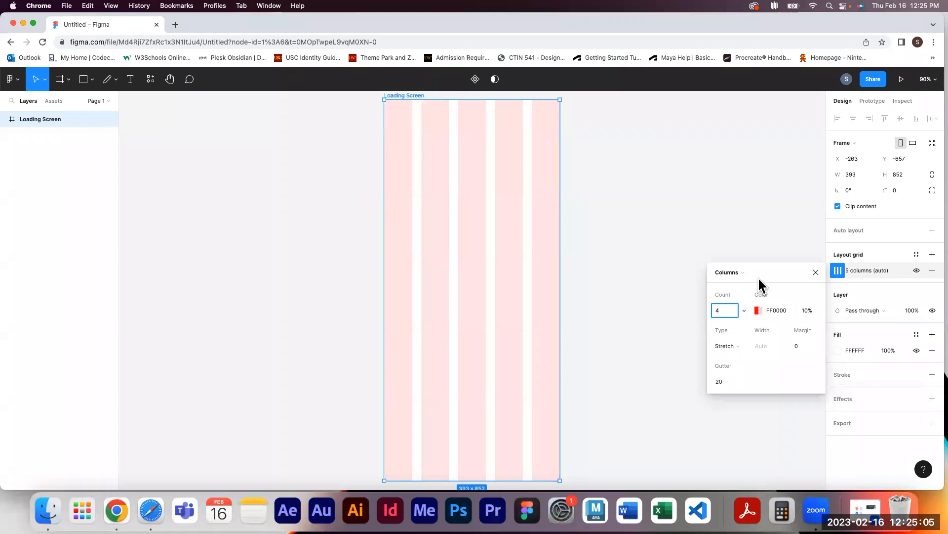
key("Return")
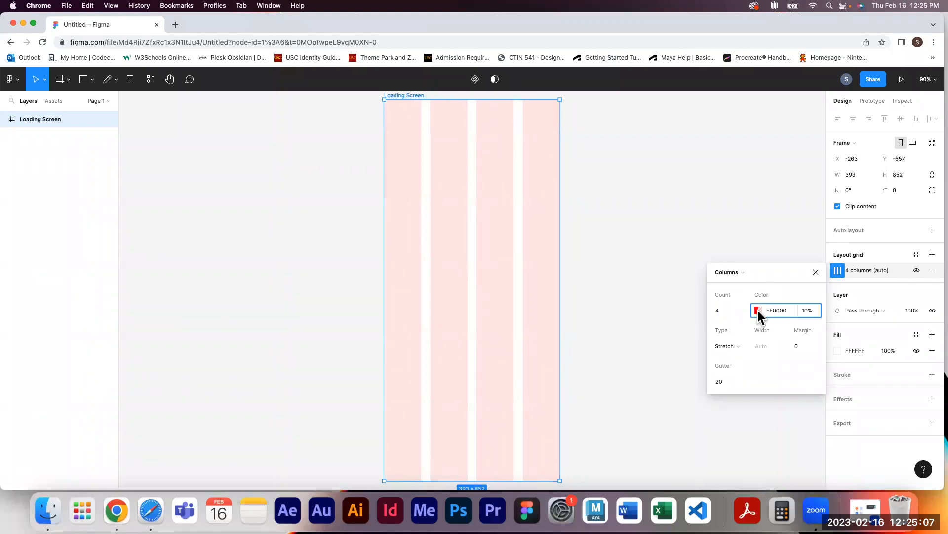
Adjust the column grid colour's opacity in the colour picker and try the eyedropper
left_click(757, 310)
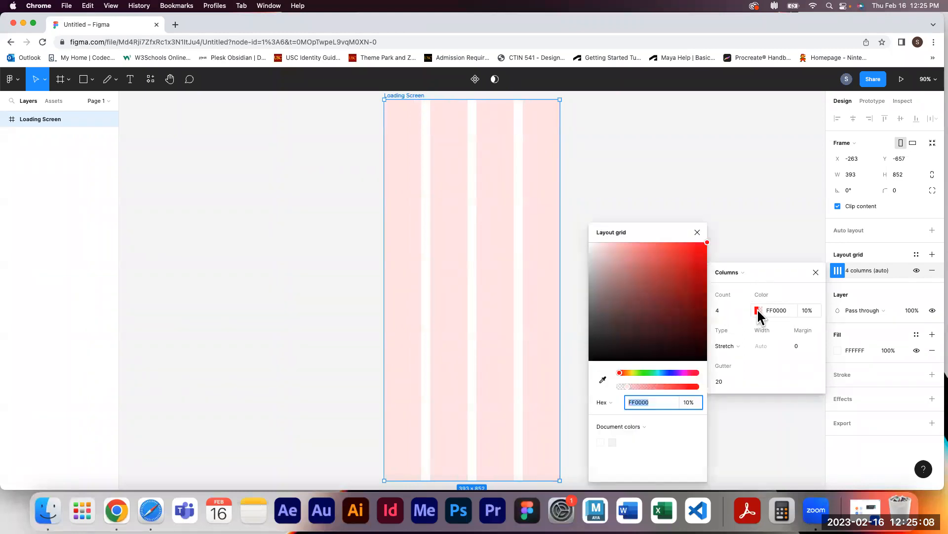
left_click(673, 280)
left_click_drag(673, 280, 741, 239)
mouse_move(623, 374)
left_mouse_down()
mouse_move(699, 372)
mouse_move(617, 377)
mouse_move(667, 385)
mouse_move(627, 384)
left_mouse_up()
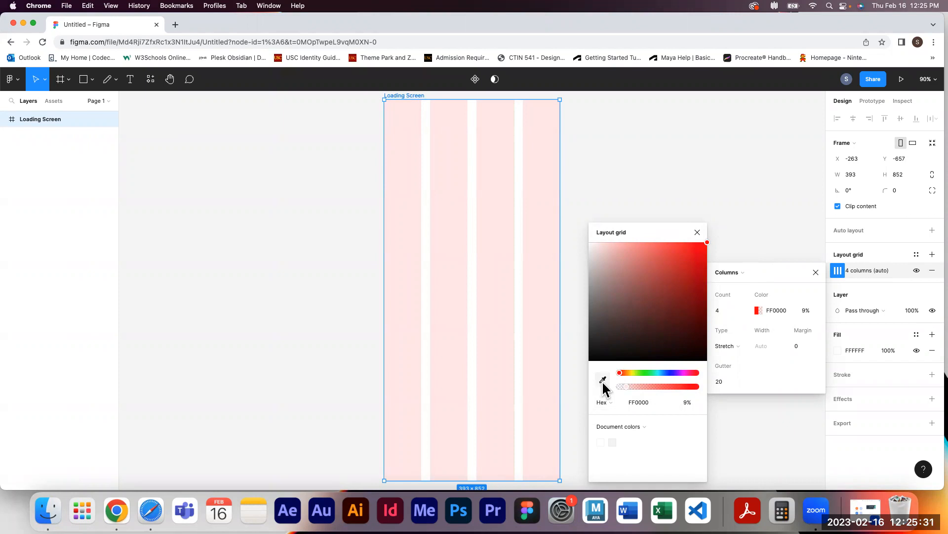
left_click(603, 379)
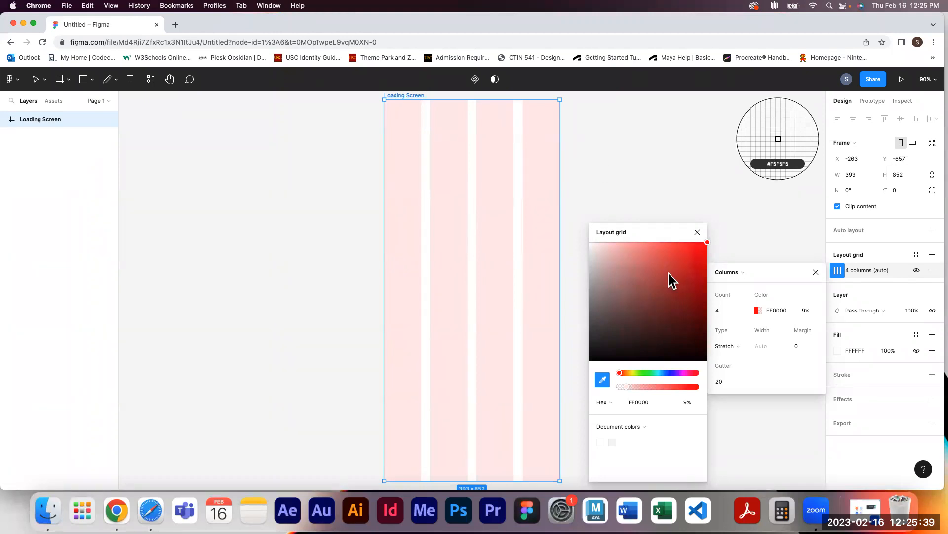
left_click(603, 378)
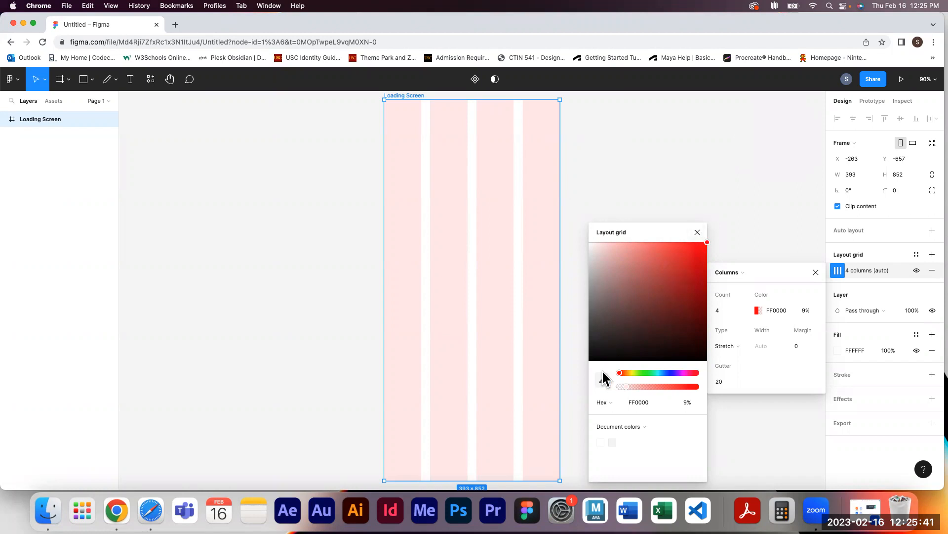
Open the colour format options in the colour picker
left_click(613, 402)
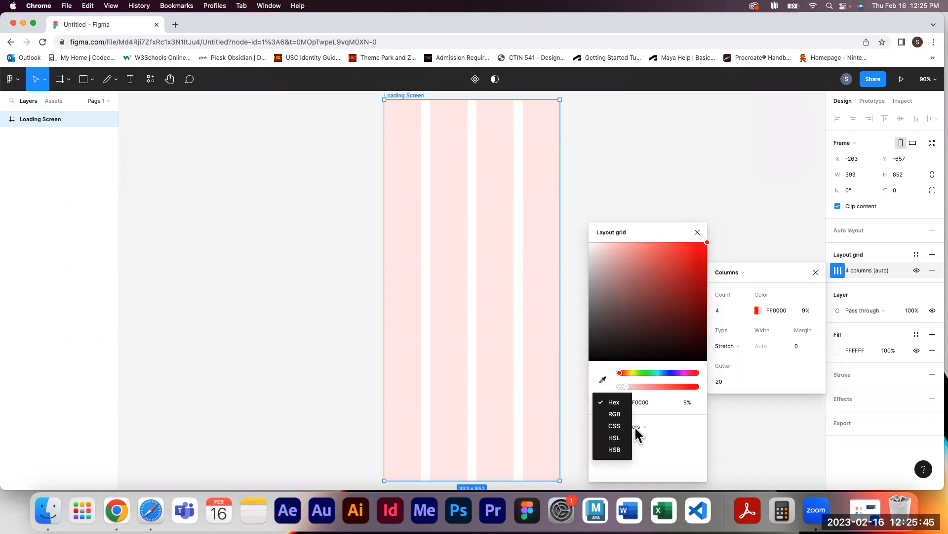
left_click(618, 404)
left_click(614, 402)
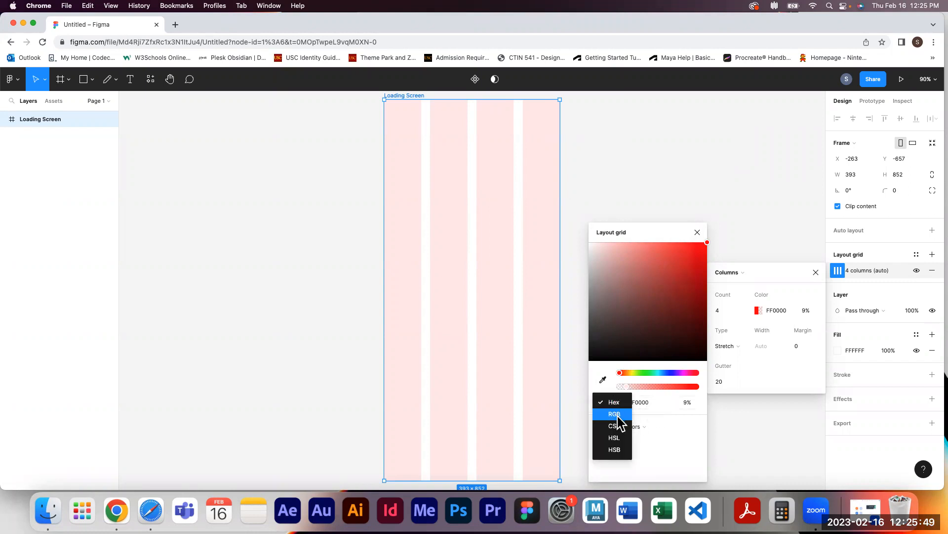
Set the column grid colour's opacity to 10% and close the colour picker
left_click(683, 404)
left_click(688, 402)
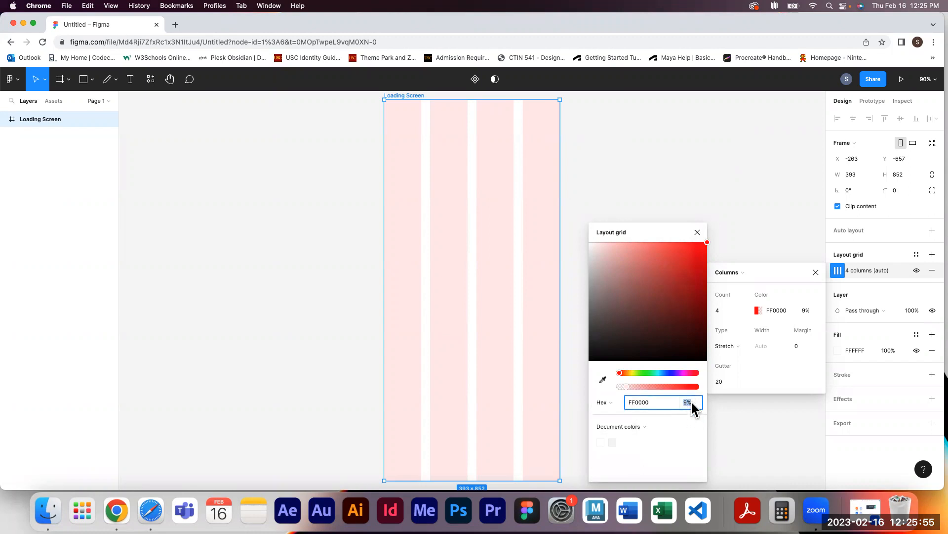
left_click(645, 426)
left_click(676, 439)
left_click(688, 402)
type("10")
key("Return")
left_click(697, 232)
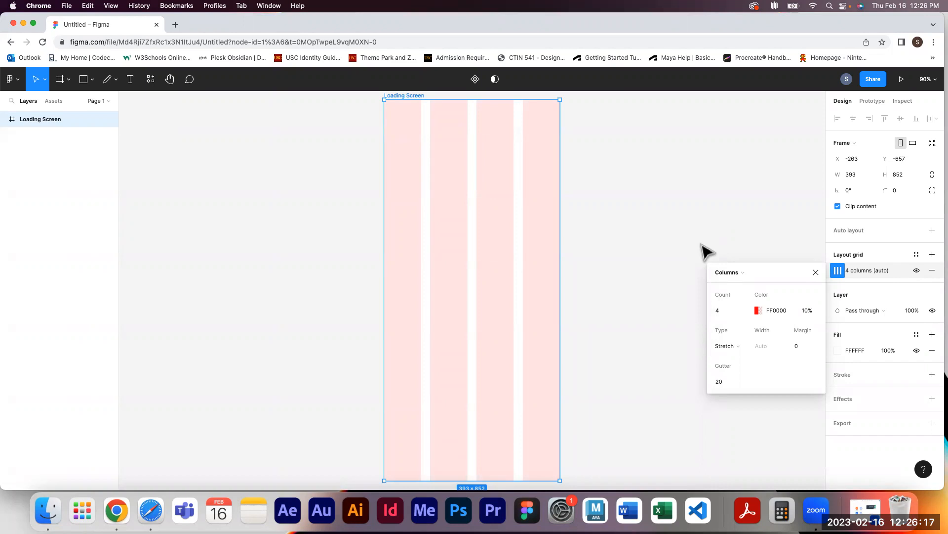
Add a second 10px layout grid, open its type options, and remove it
left_click(897, 251)
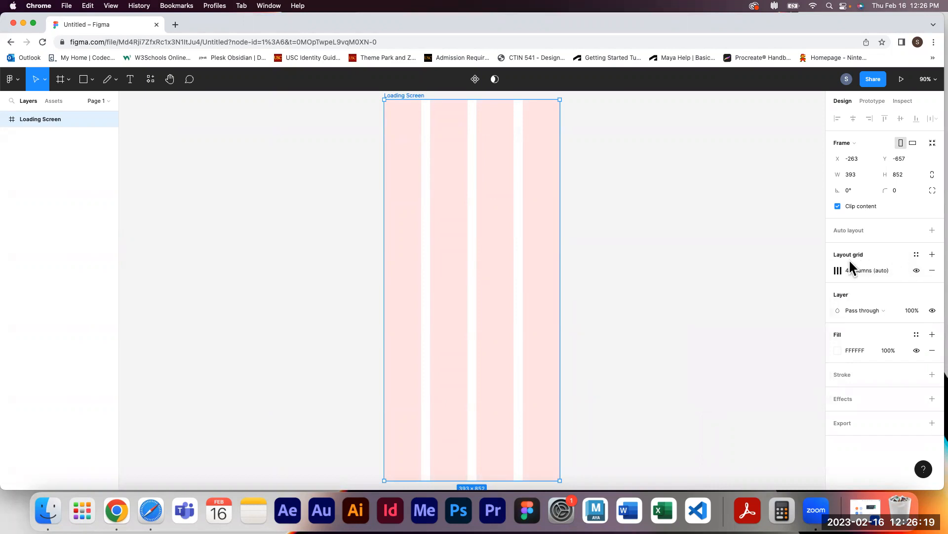
left_click(932, 254)
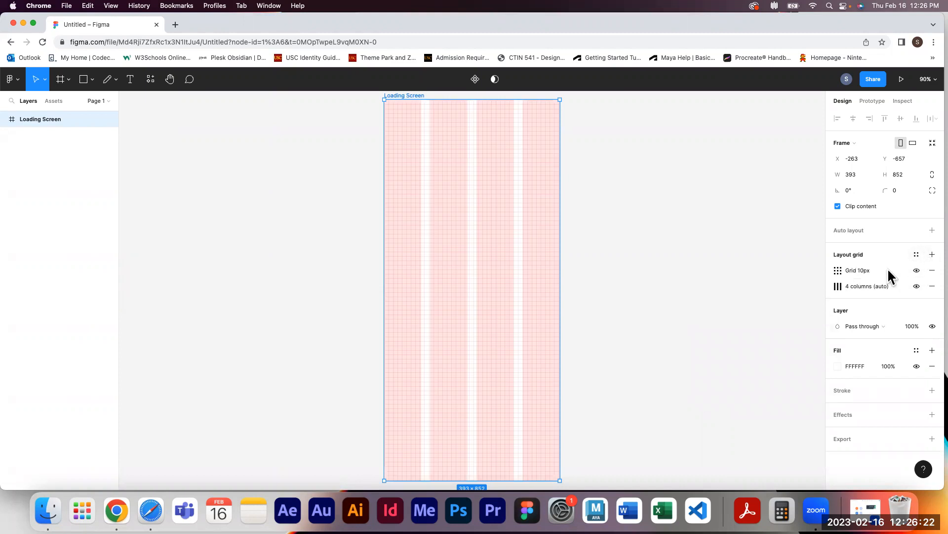
left_click(838, 271)
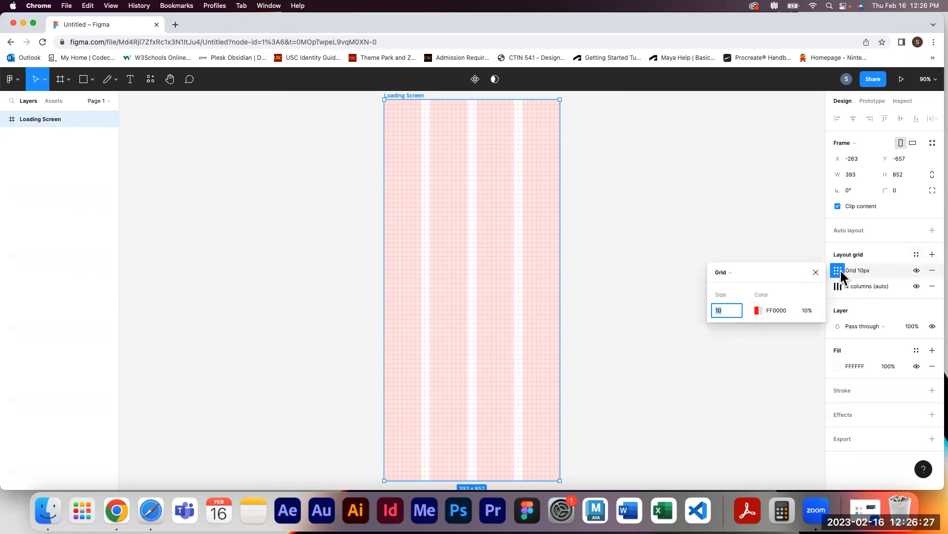
left_click(747, 272)
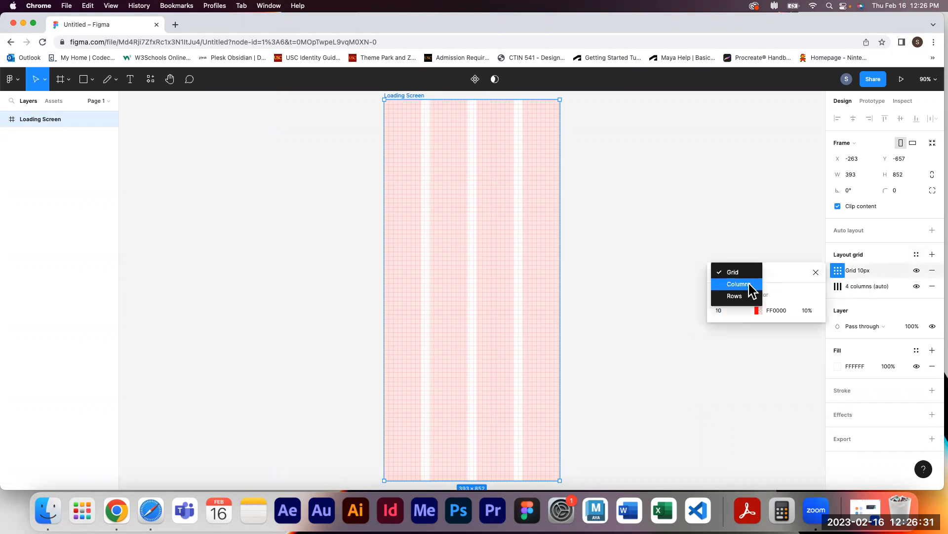
left_click(778, 268)
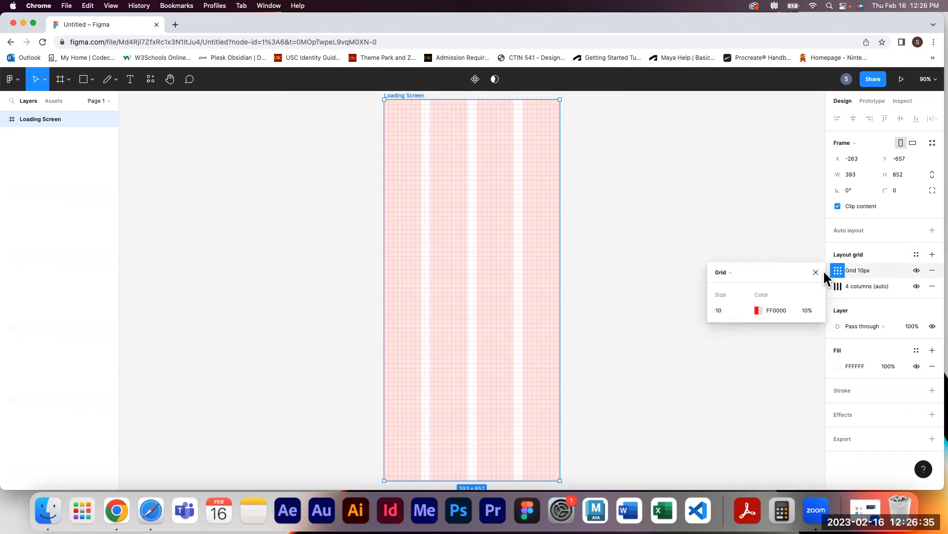
left_click(932, 271)
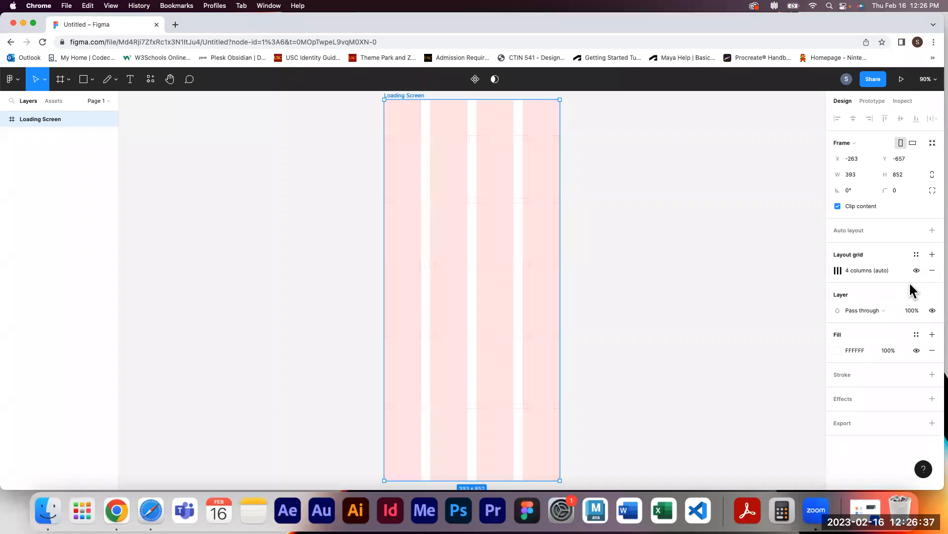
Set the column grid's type to Right
left_click(837, 271)
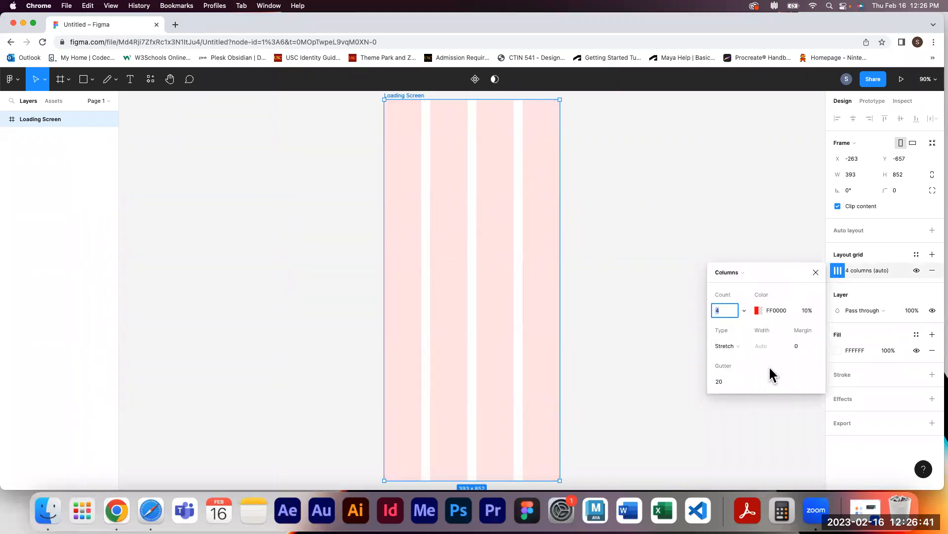
left_click(743, 346)
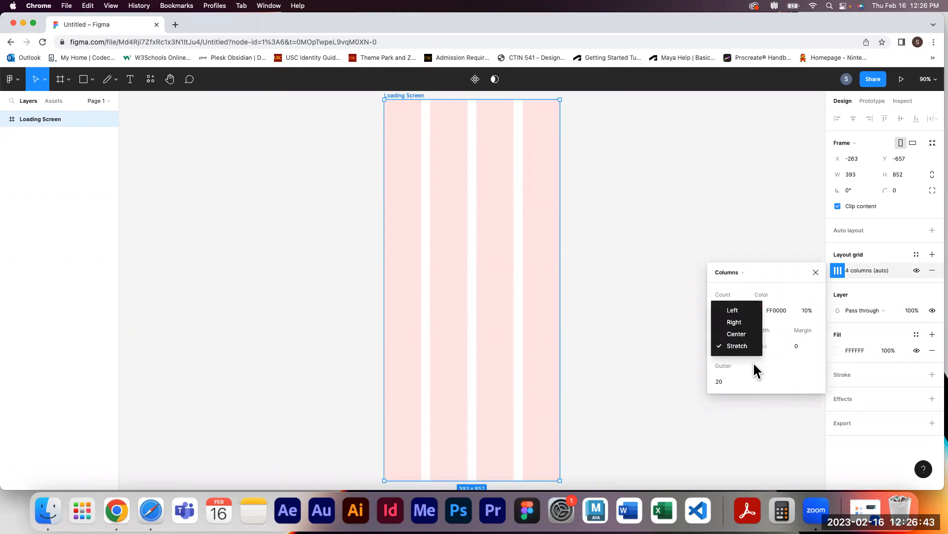
left_click(747, 364)
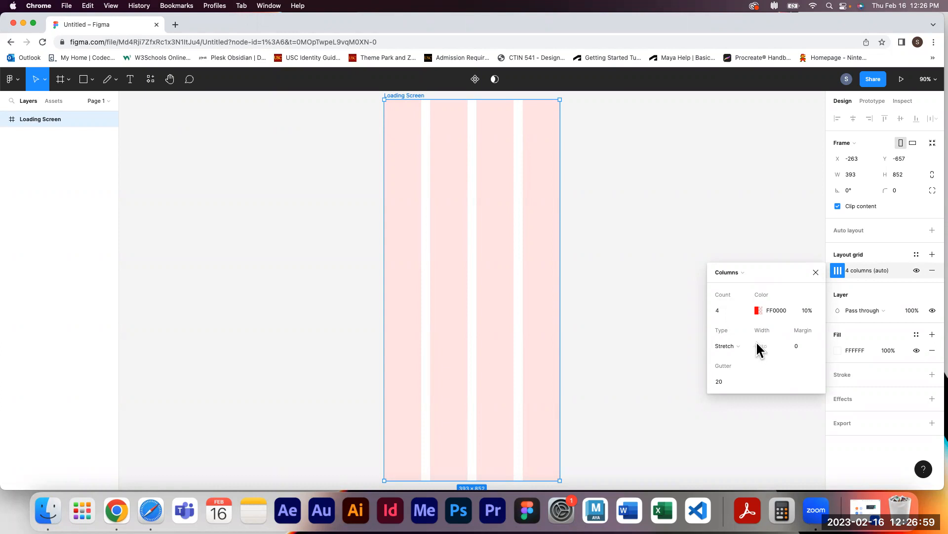
left_click(741, 346)
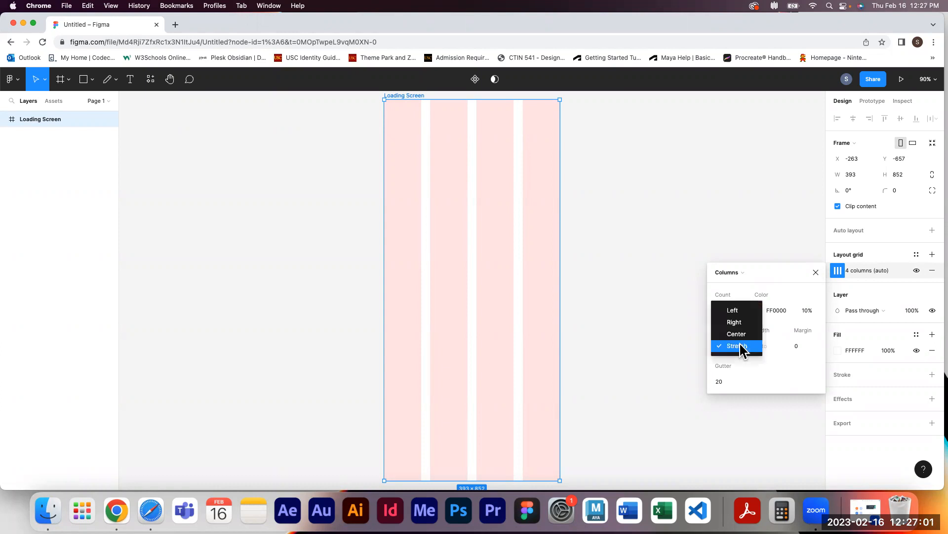
left_click(736, 323)
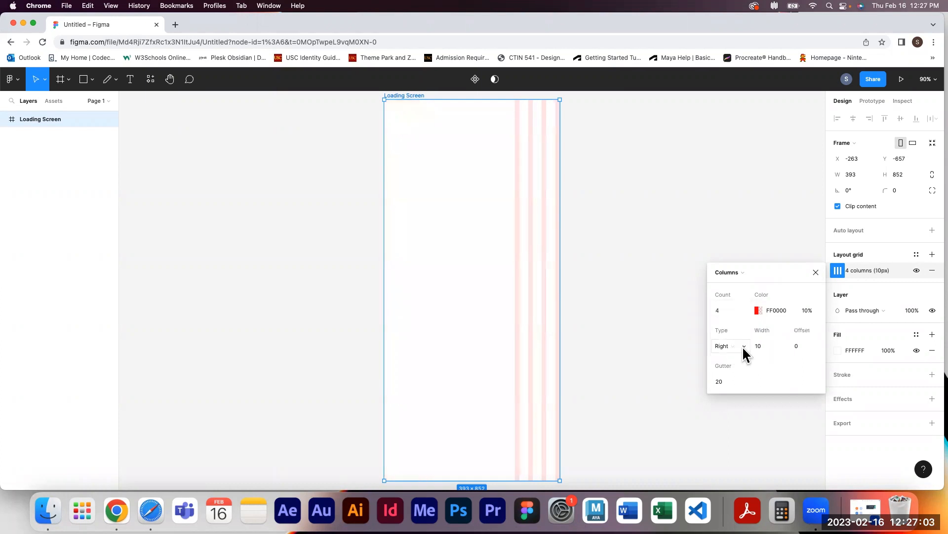
Set the column grid's type to Stretch with a 16px margin
left_click(744, 345)
left_click(744, 333)
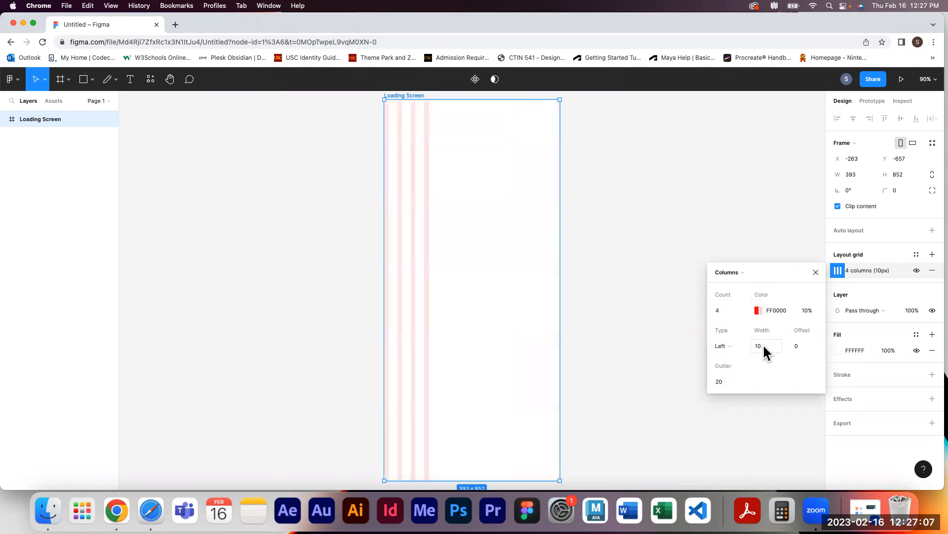
left_click(735, 346)
left_click(741, 381)
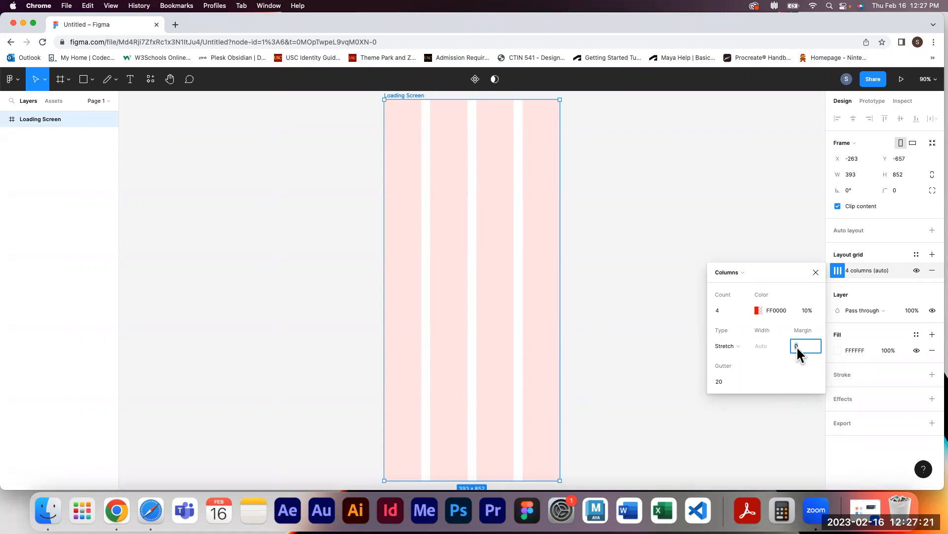
type("16")
key("Return")
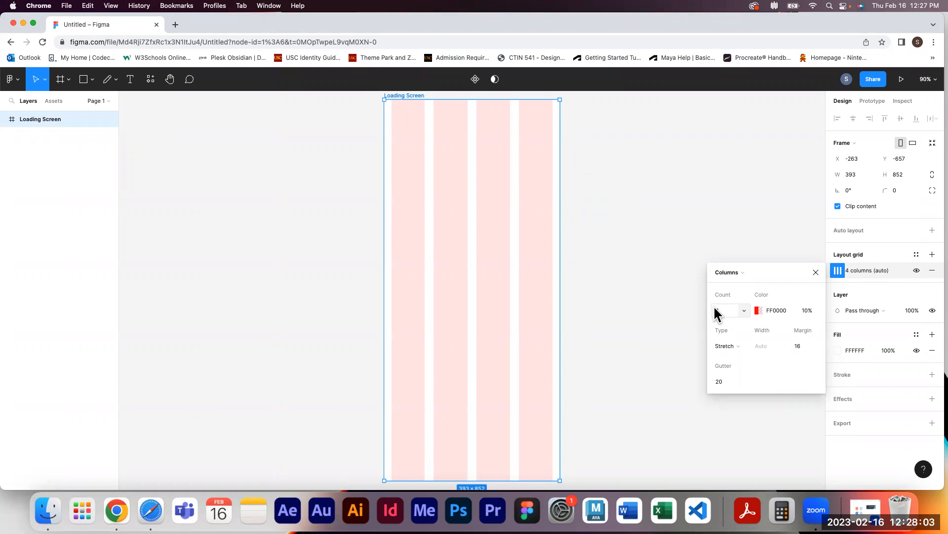
Set the column grid's gutter to 16 and close the grid settings
left_click(724, 380)
type("16")
key("Return")
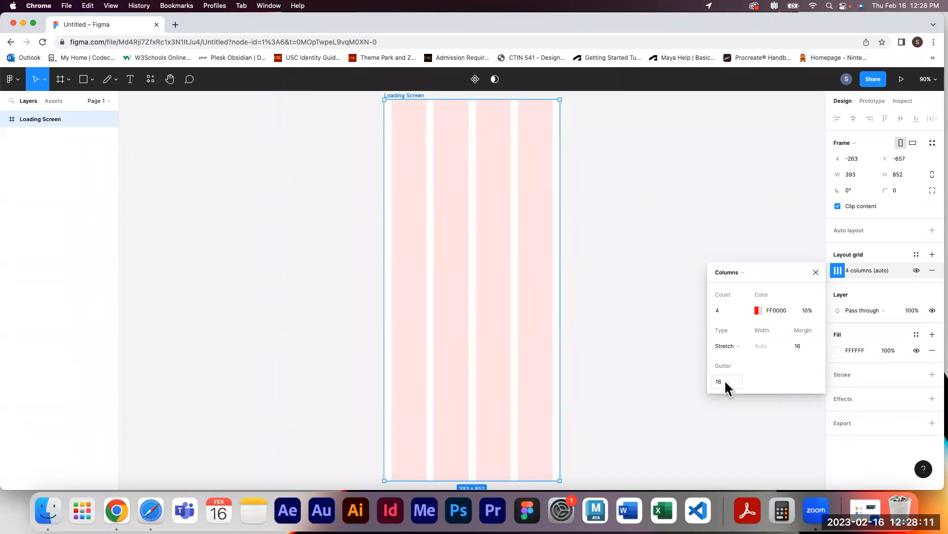
left_click(811, 275)
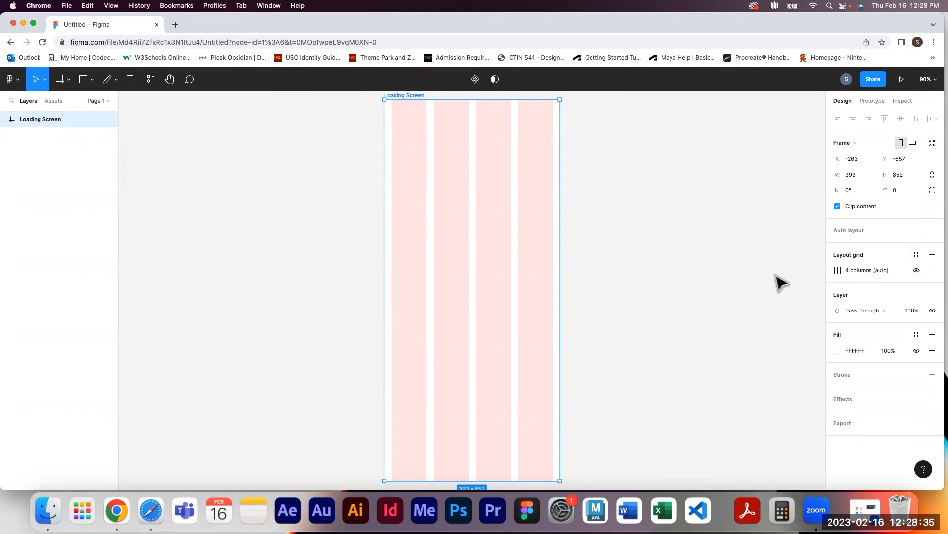
Create a grid style named "4 Column, 16px margin & gutter" from the frame's column grid
left_click(917, 255)
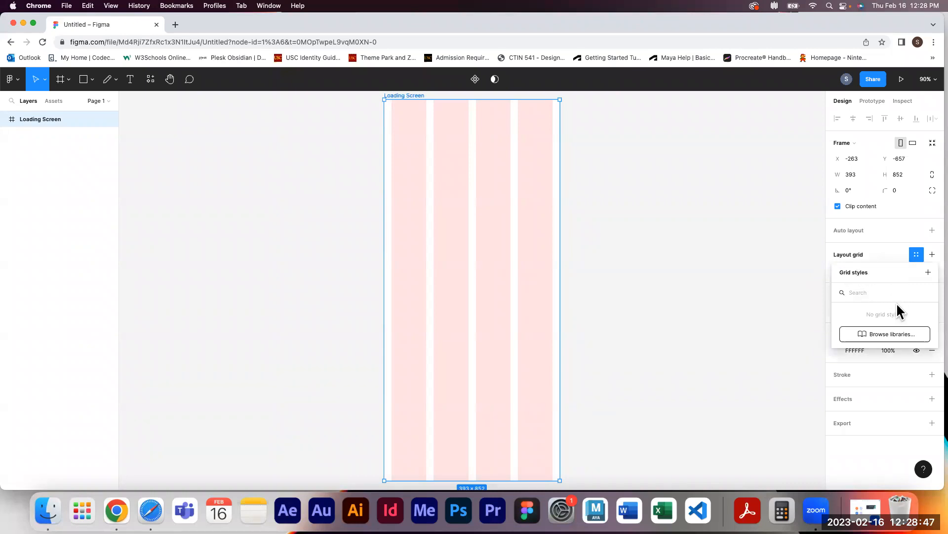
left_click(929, 273)
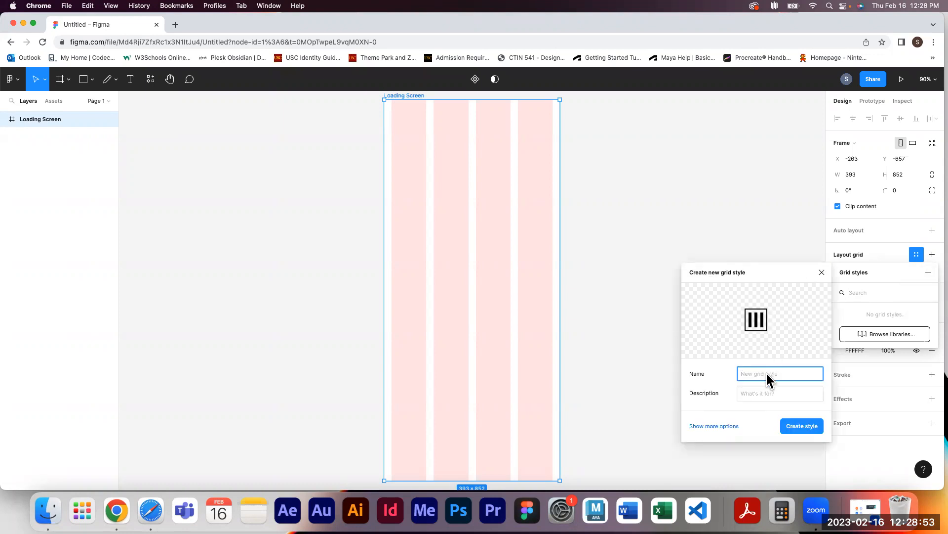
left_click(712, 423)
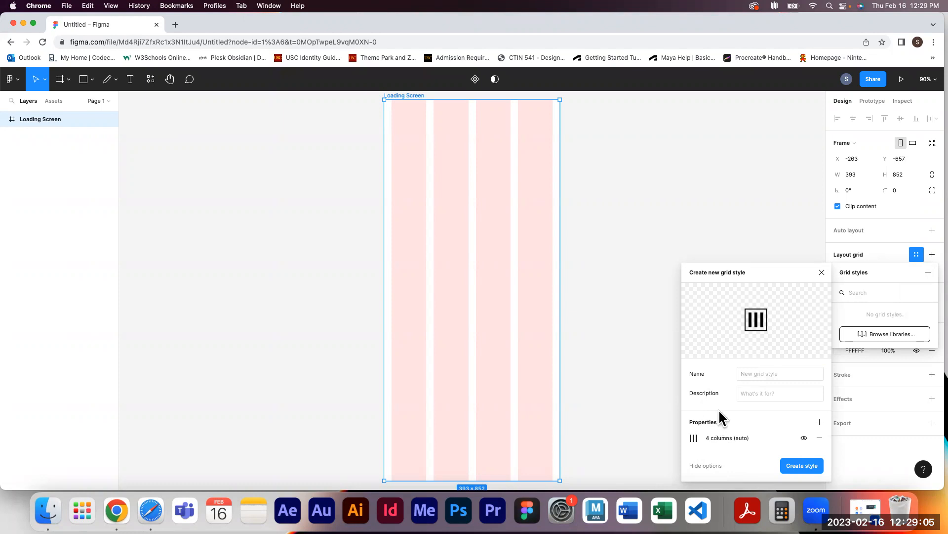
left_click(749, 373)
type("4 Column,")
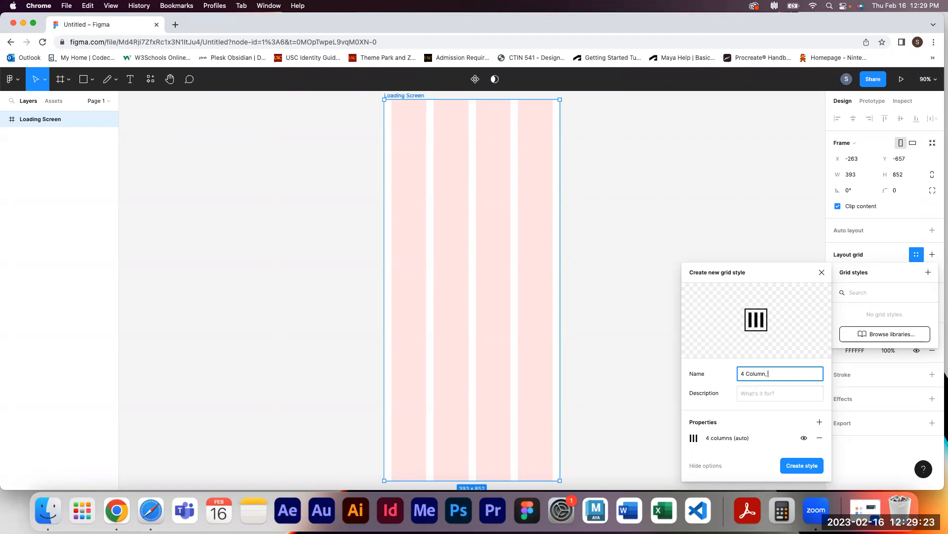
type(" 16px margin & gutter")
left_click(805, 469)
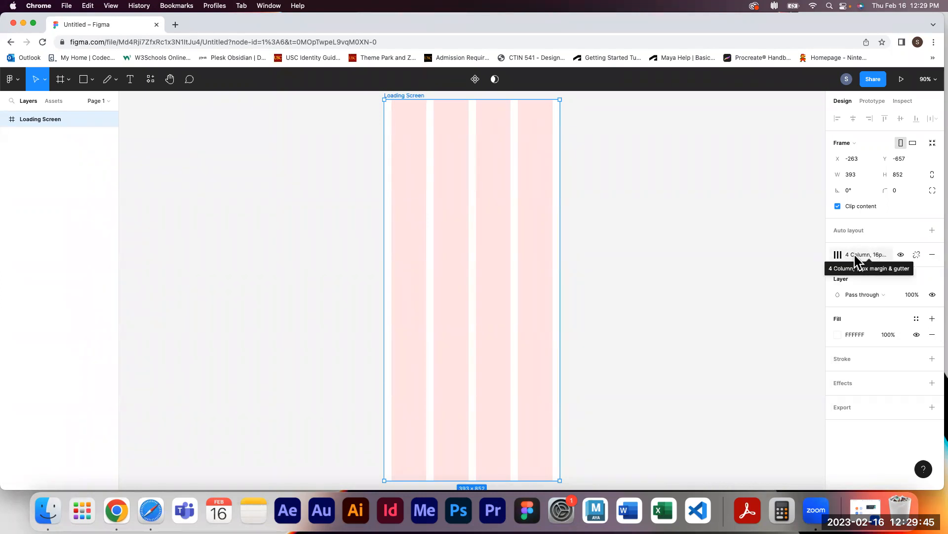
Toggle the layout grid's visibility off and back on
left_click(899, 251)
left_click(899, 252)
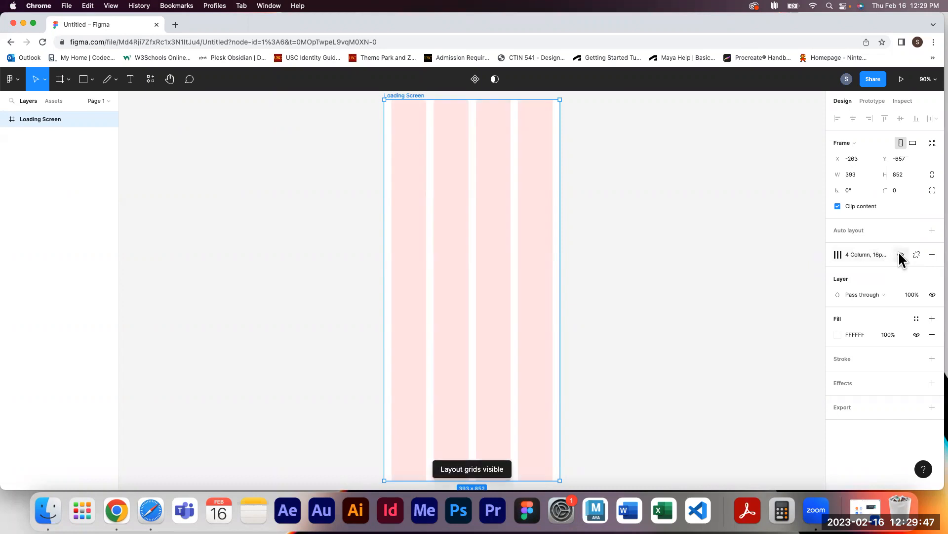
left_click(899, 252)
left_click(900, 253)
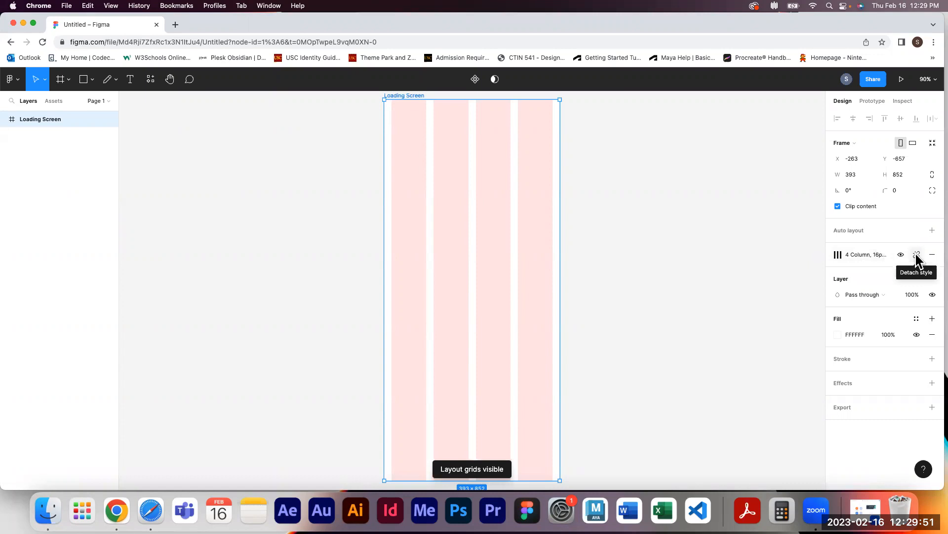
left_click(916, 254)
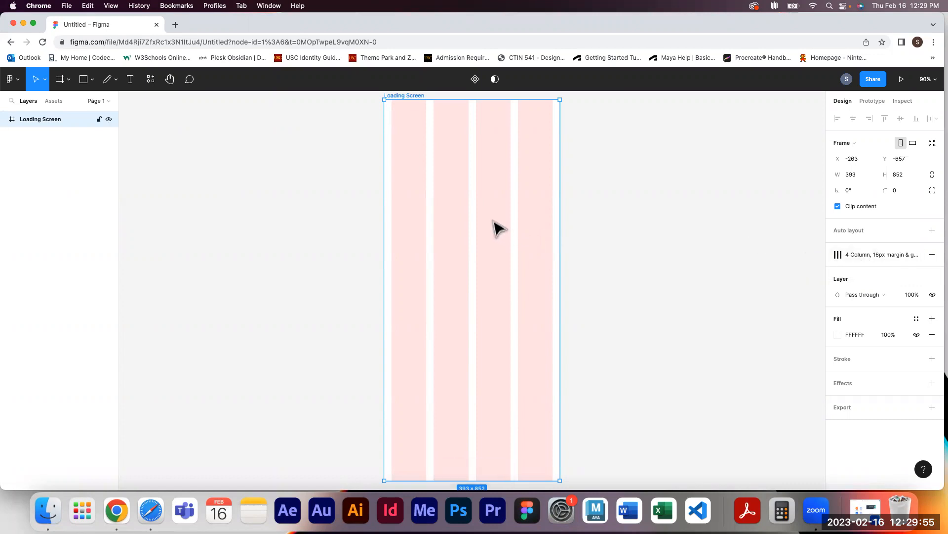
left_click_drag(529, 227, 703, 227)
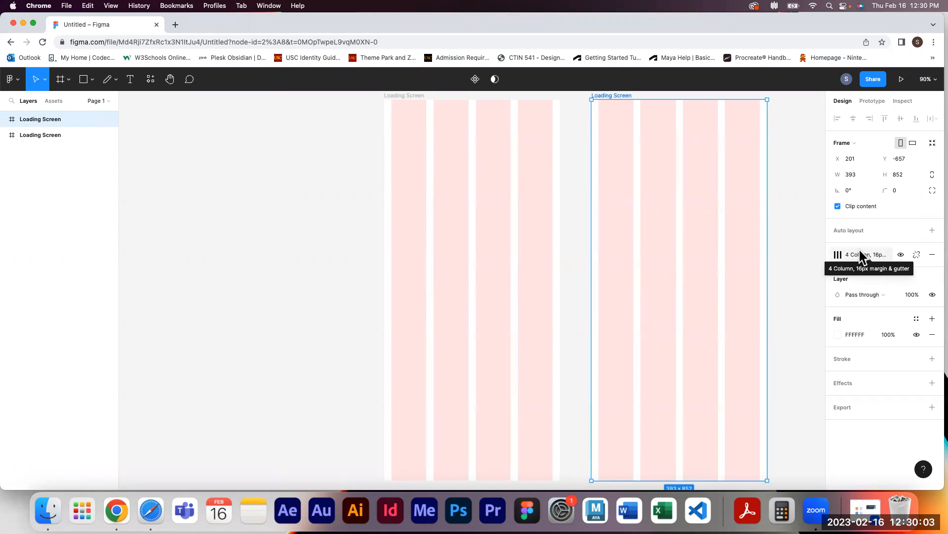
left_click(917, 255)
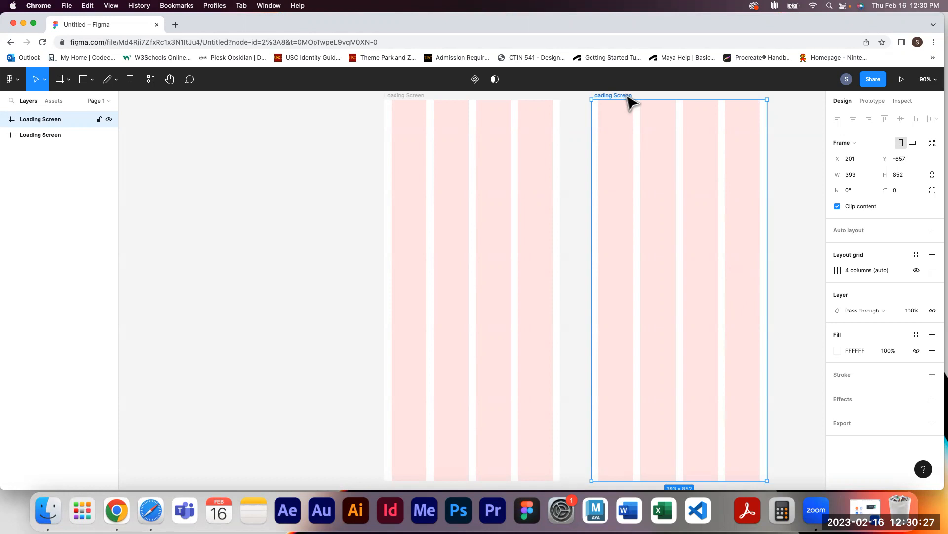
key("Delete")
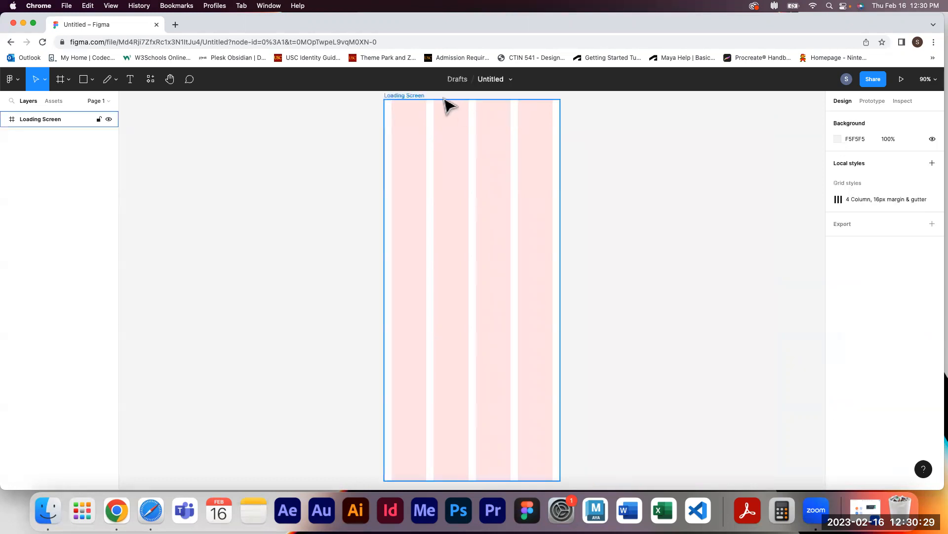
Detach the grid style from the Loading Screen frame and reapply the "4 Column, 16px margin & gutter" style
left_click(419, 95)
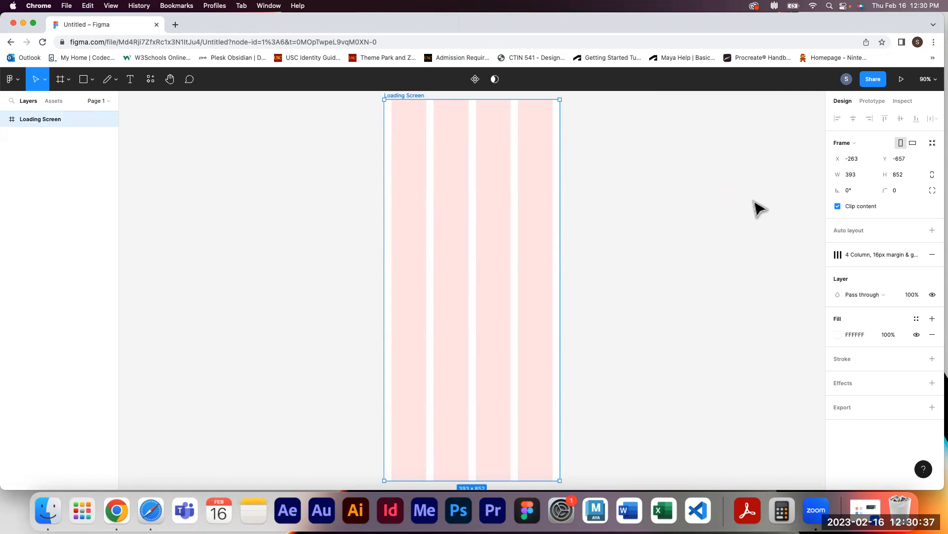
left_click(917, 255)
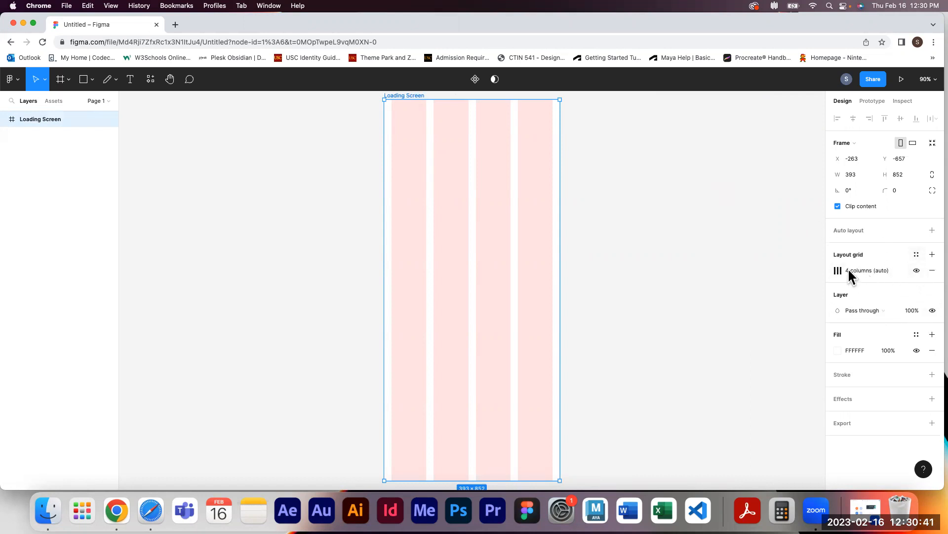
left_click(917, 255)
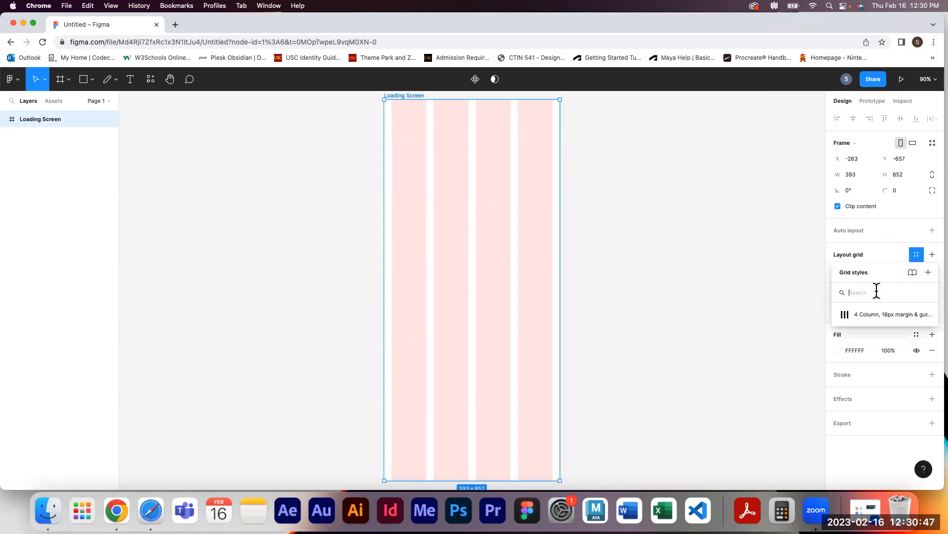
left_click(929, 277)
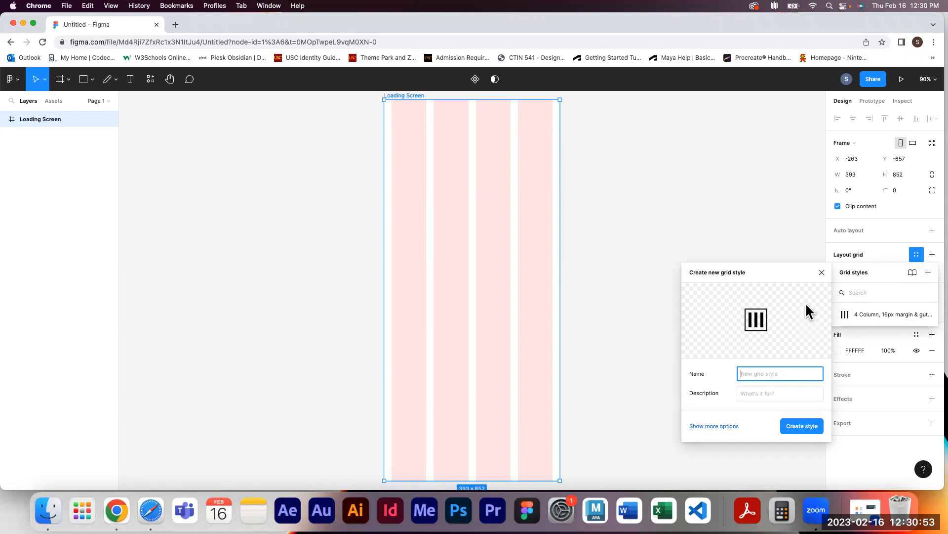
left_click(822, 273)
left_click(879, 313)
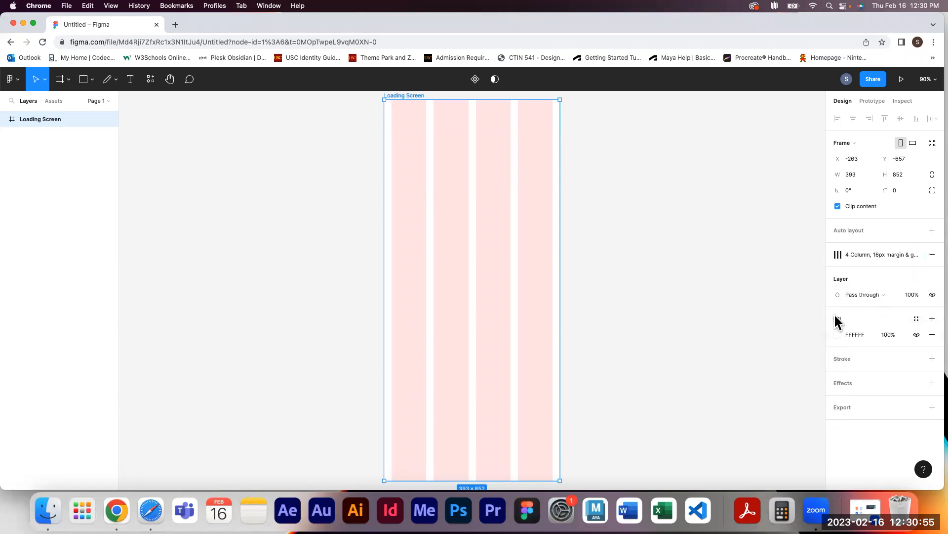
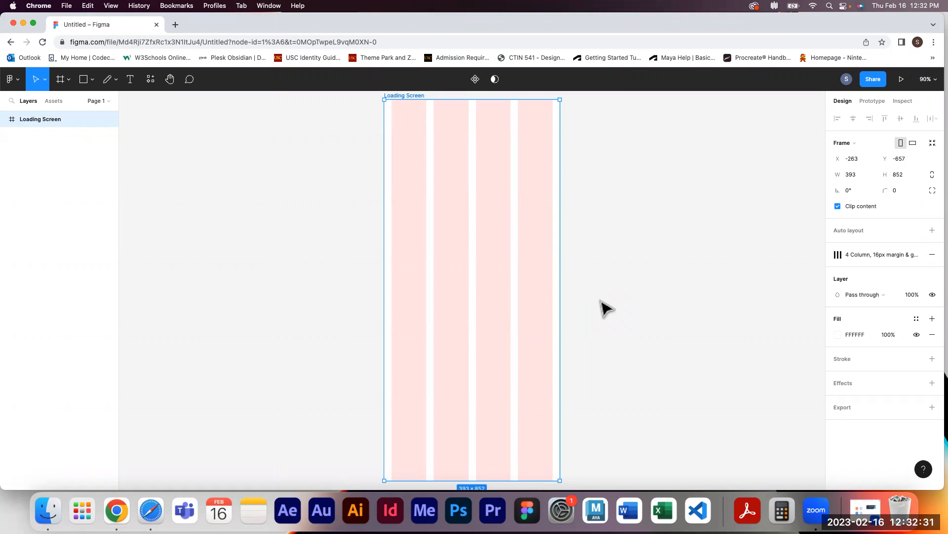
Draw a rectangle about 392 x 735 beside the Loading Screen frame
left_click(245, 271)
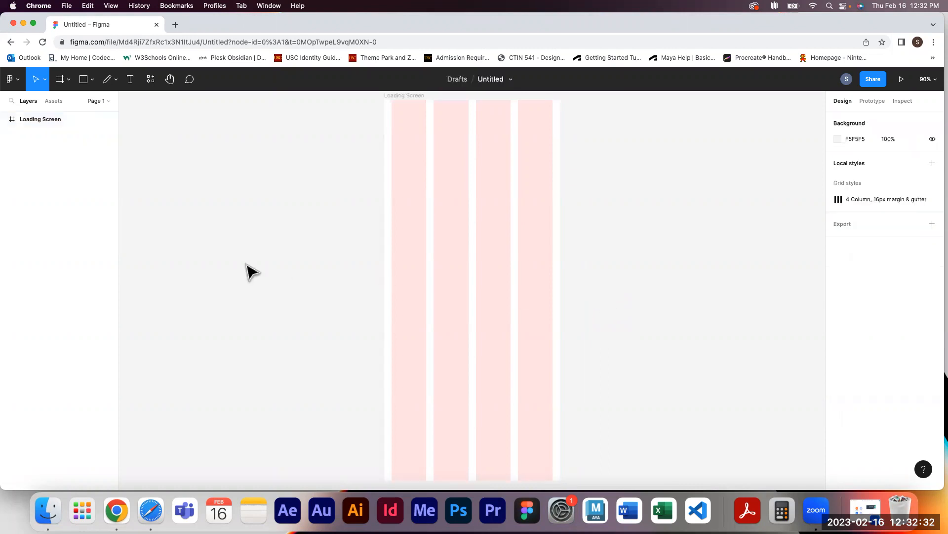
left_click(85, 83)
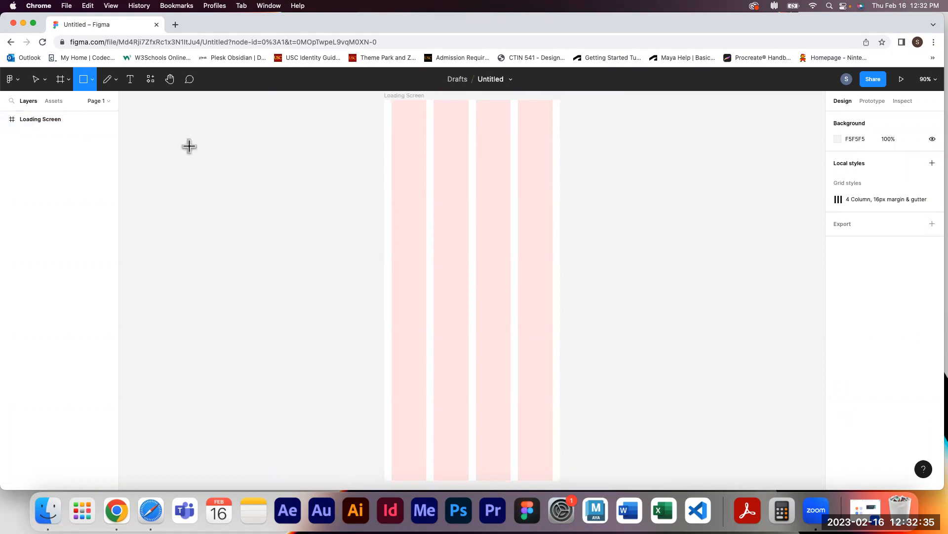
mouse_move(167, 120)
left_mouse_down()
mouse_move(303, 297)
mouse_move(343, 449)
left_mouse_up()
mouse_move(239, 237)
left_mouse_down()
mouse_move(355, 271)
mouse_move(464, 239)
mouse_move(455, 215)
mouse_move(249, 228)
left_mouse_up()
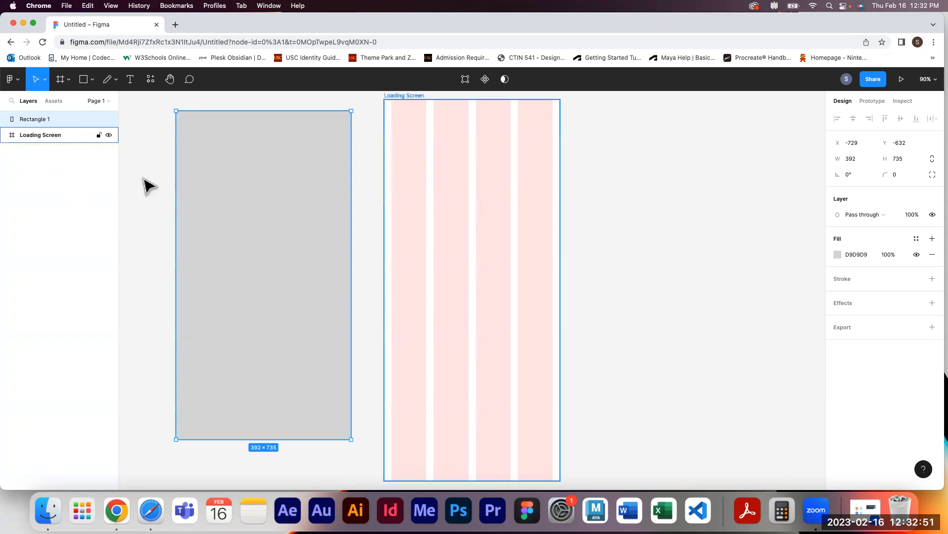
Move the rectangle into the Loading Screen frame and resize it to fill the frame at about 393 x 852
left_click_drag(180, 210, 383, 204)
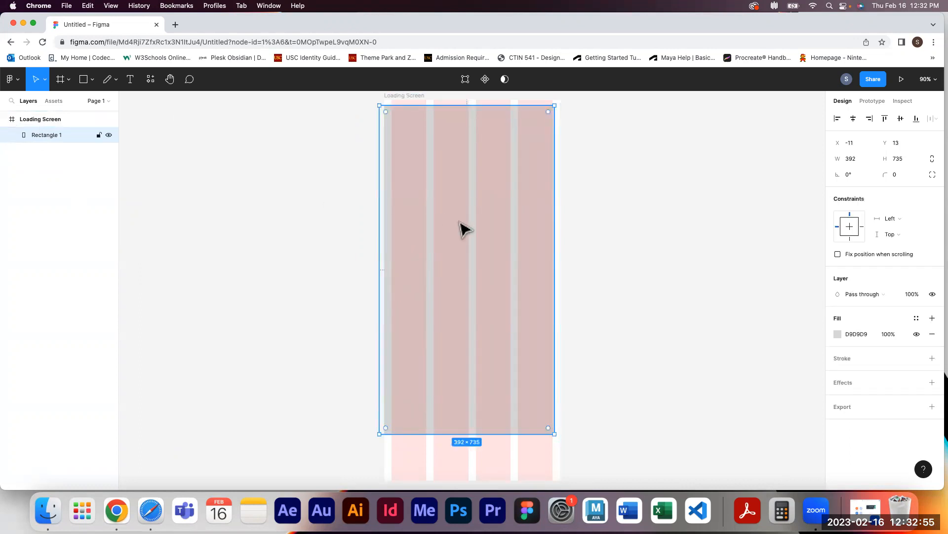
left_click_drag(461, 226, 464, 220)
scroll(568, 395, "down", 3)
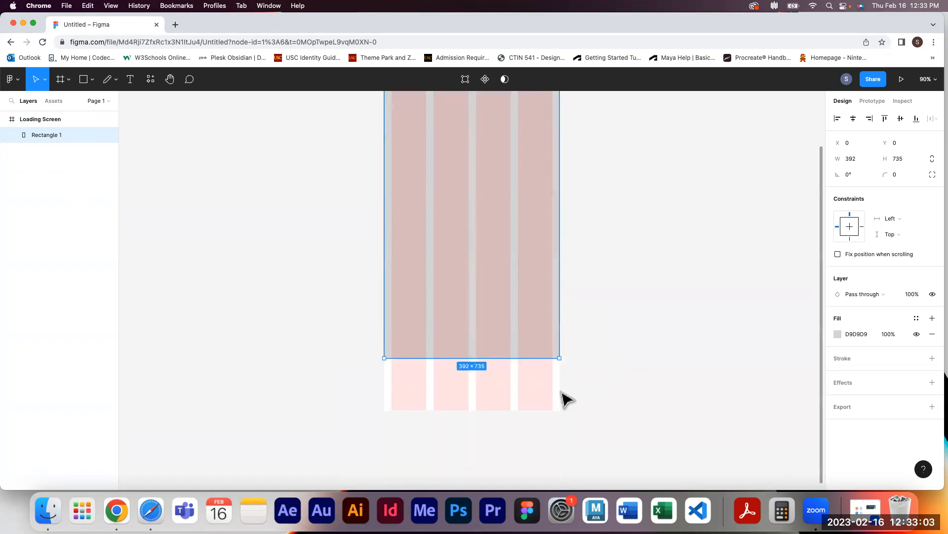
left_click_drag(559, 357, 560, 410)
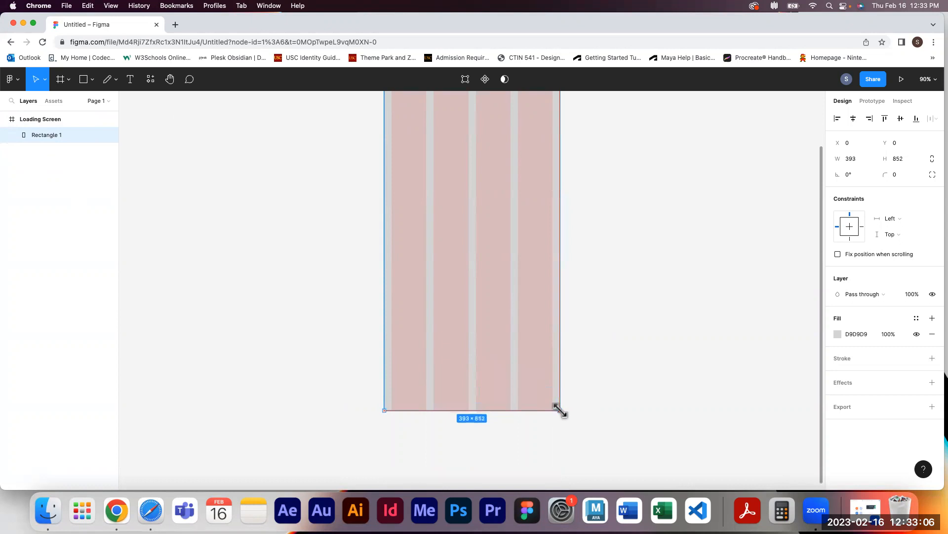
left_click(624, 261)
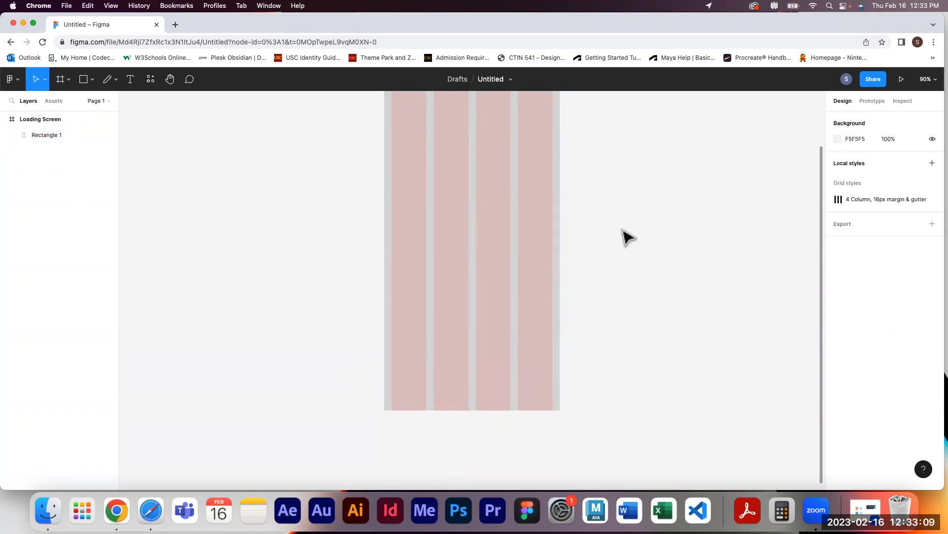
left_click_drag(627, 209, 594, 279)
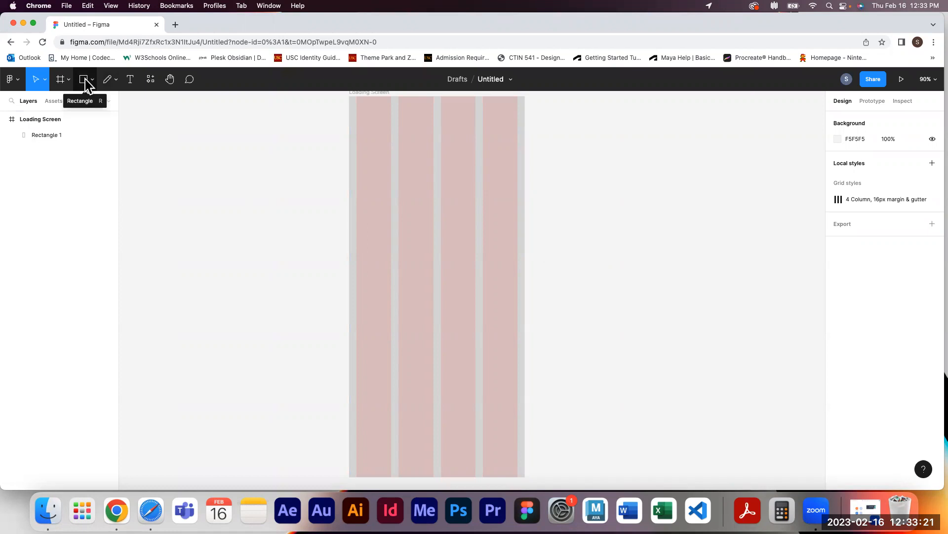
key("r")
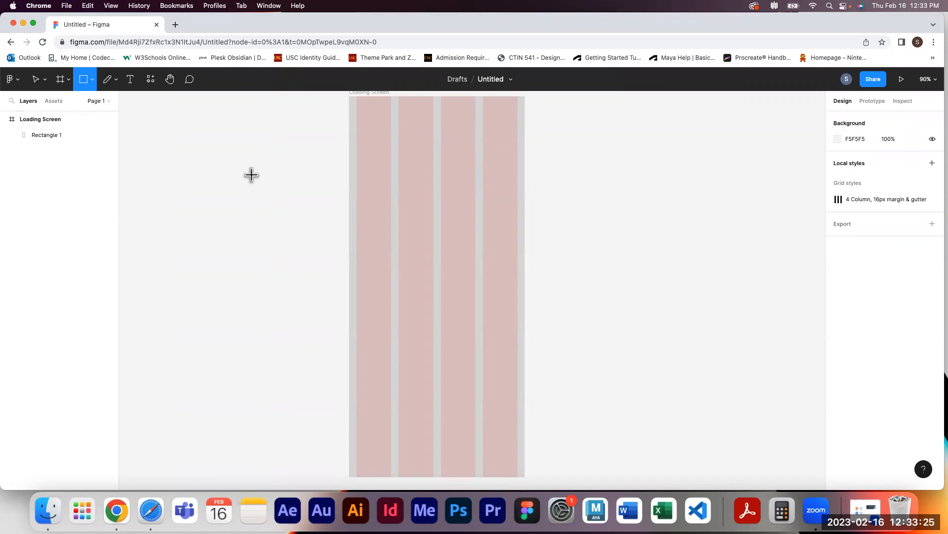
left_click(38, 80)
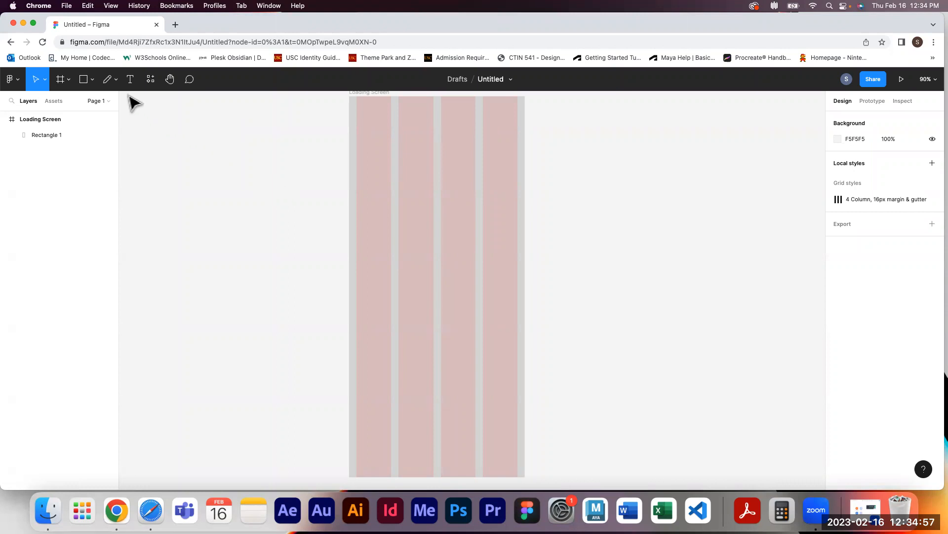
Draw a straight line with the Pen tool from the frame's top-left corner to its bottom-right corner
left_click(115, 80)
left_click(109, 104)
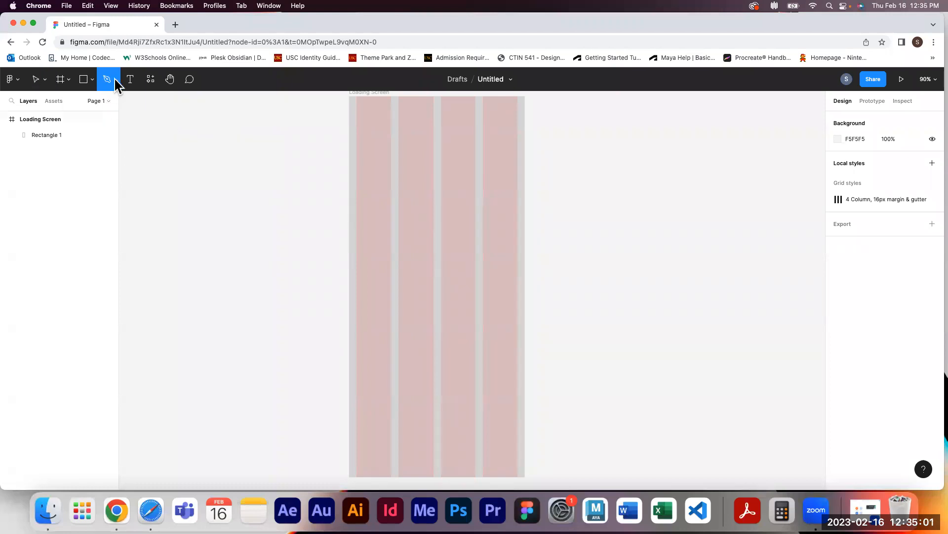
left_click(115, 81)
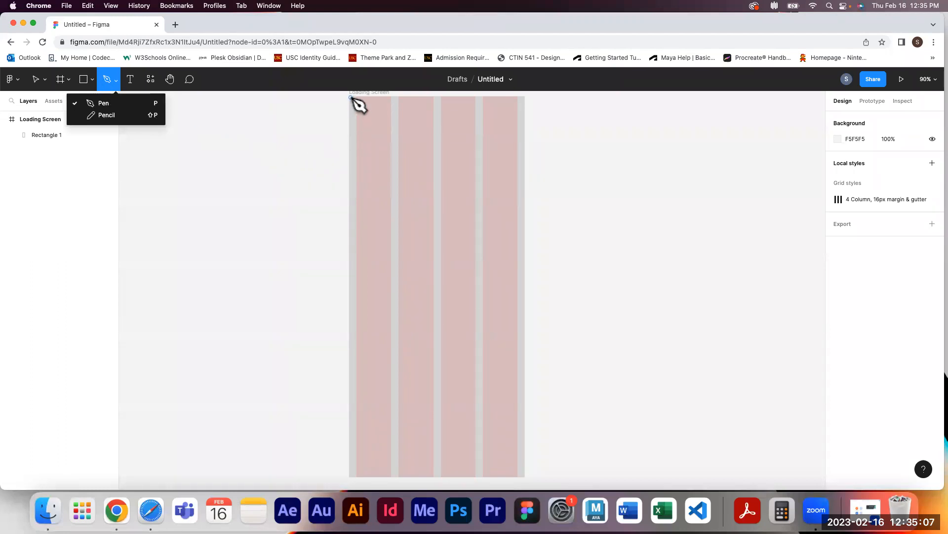
left_click(351, 97)
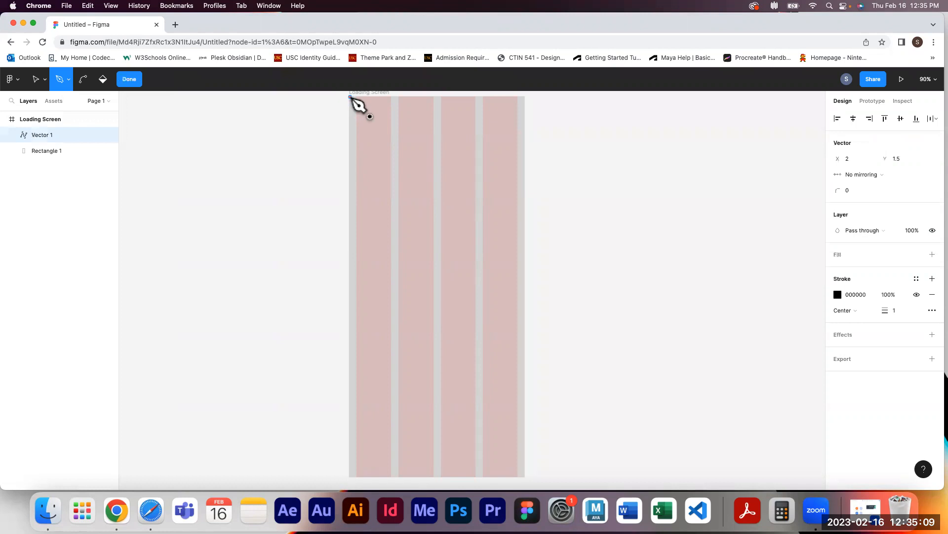
left_click(398, 272)
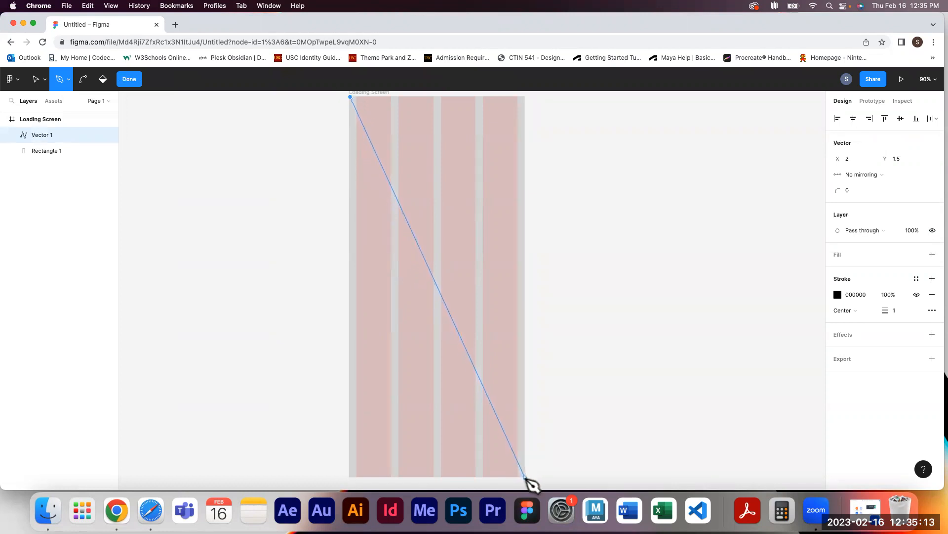
left_click(525, 477)
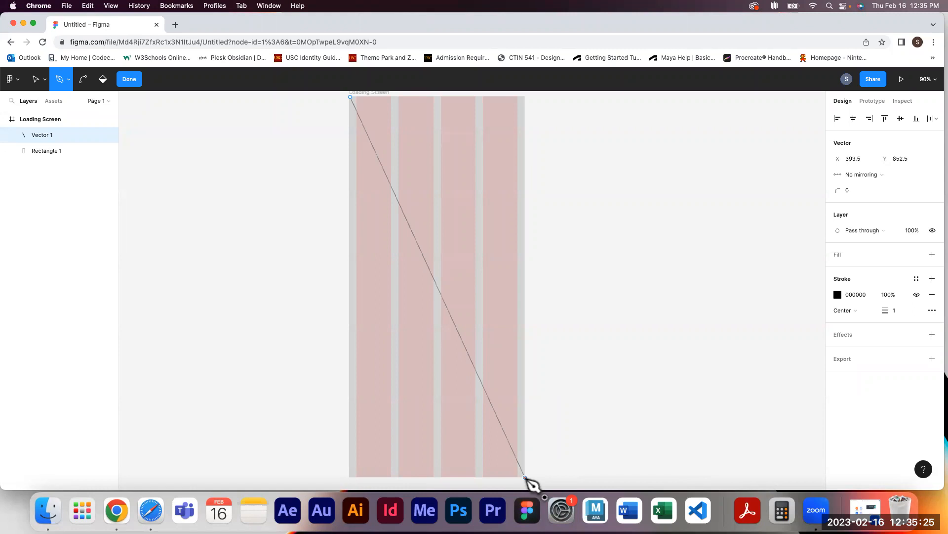
left_click(525, 477)
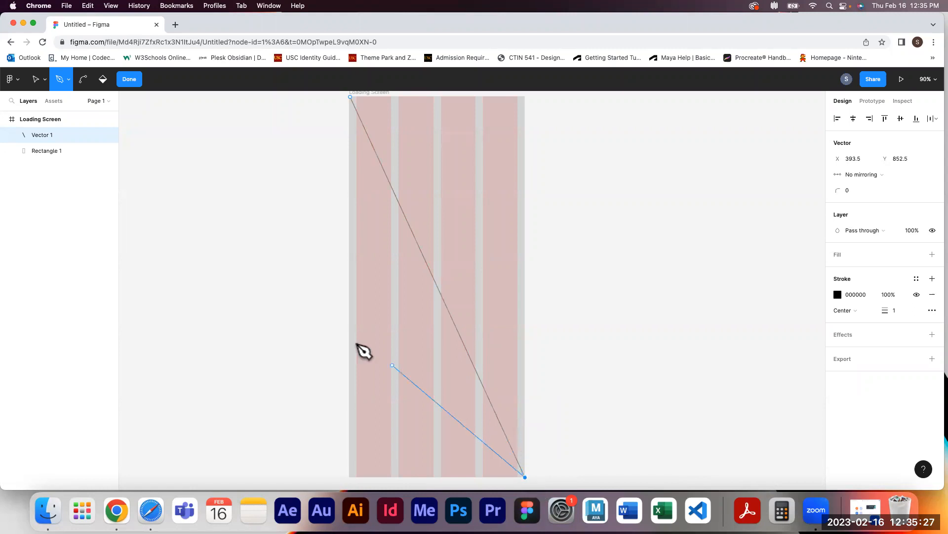
left_click(137, 82)
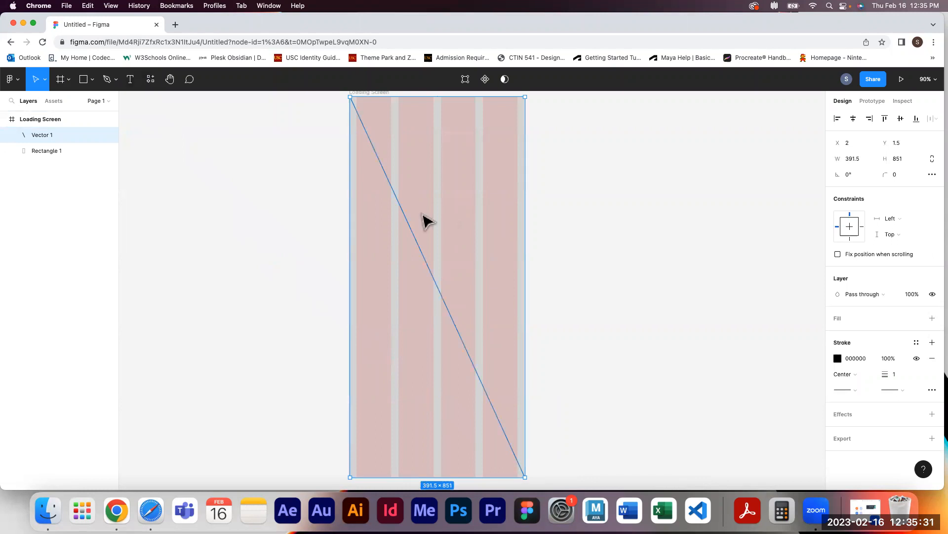
Draw a second Pen line from the frame's top-right corner to its bottom-left corner
left_click(110, 84)
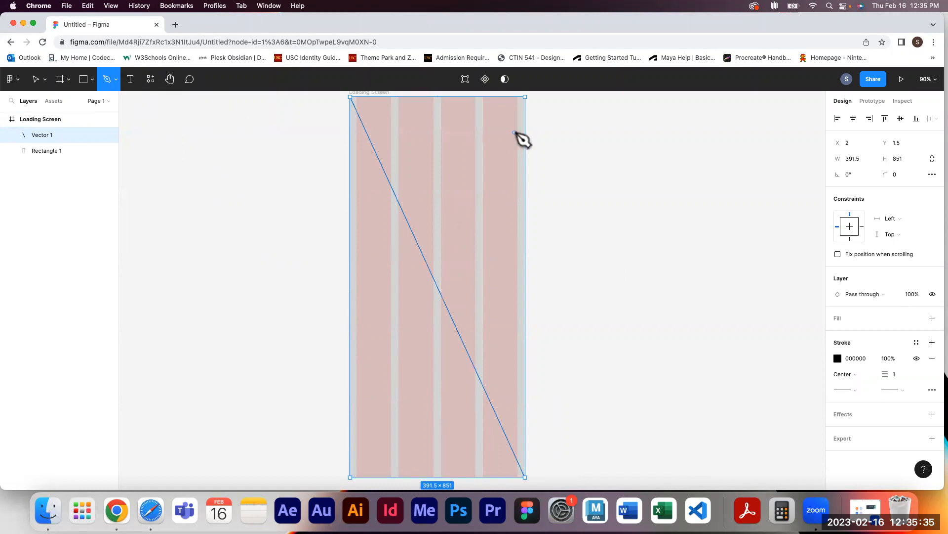
left_click(526, 96)
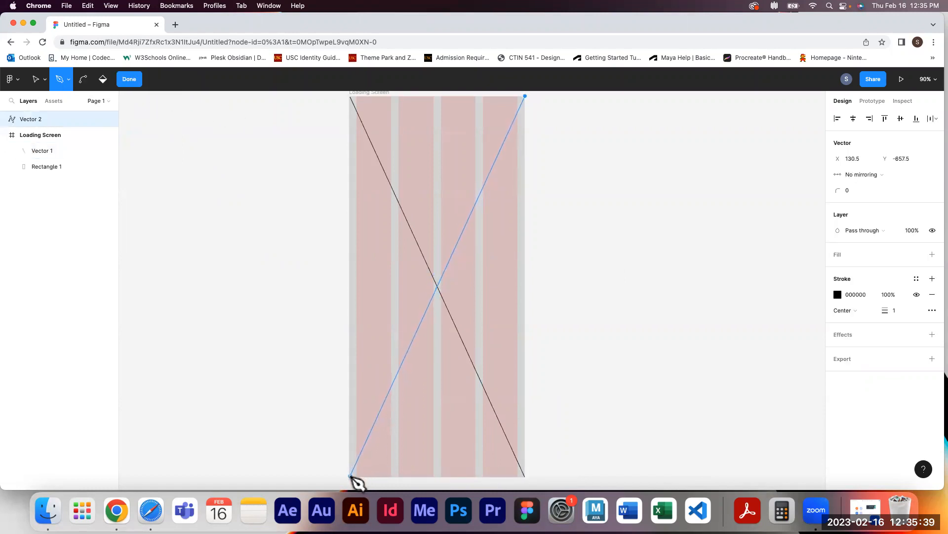
left_click(350, 477)
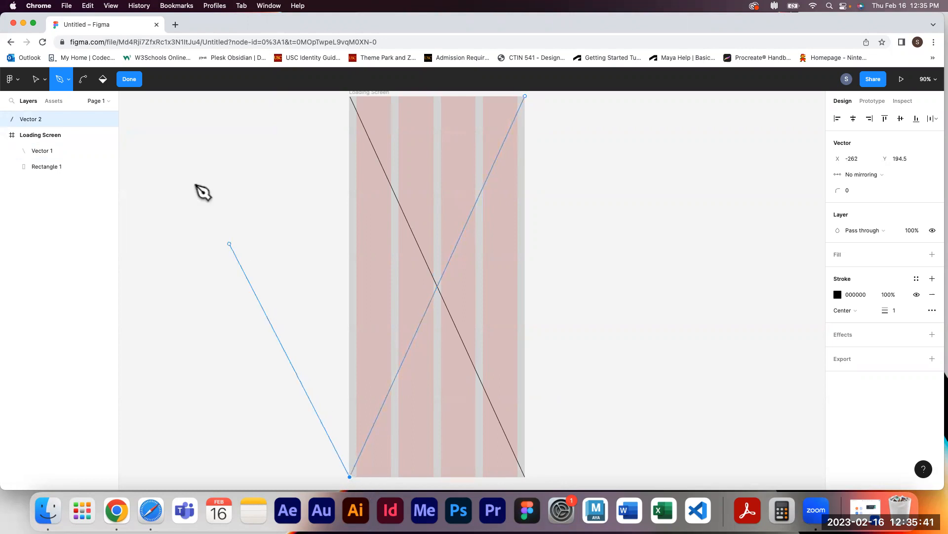
left_click(130, 79)
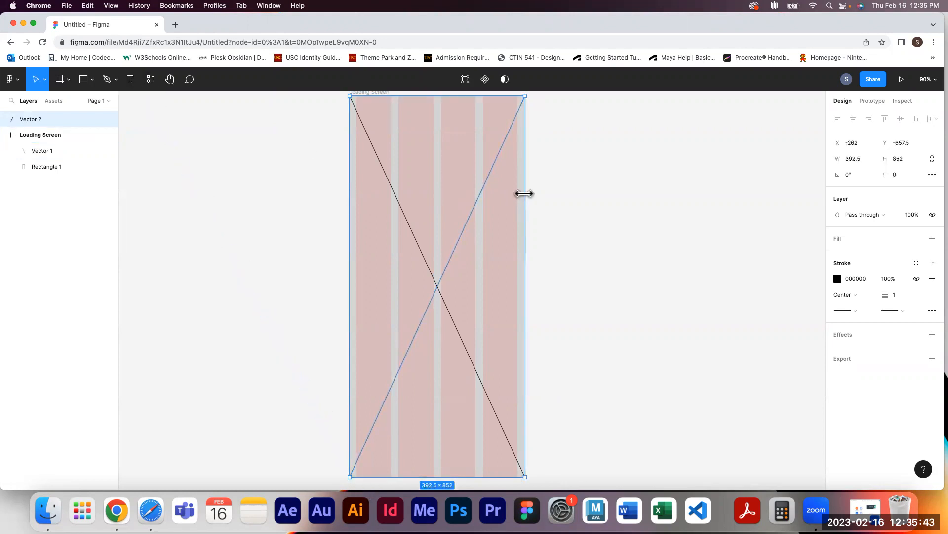
left_click(603, 224)
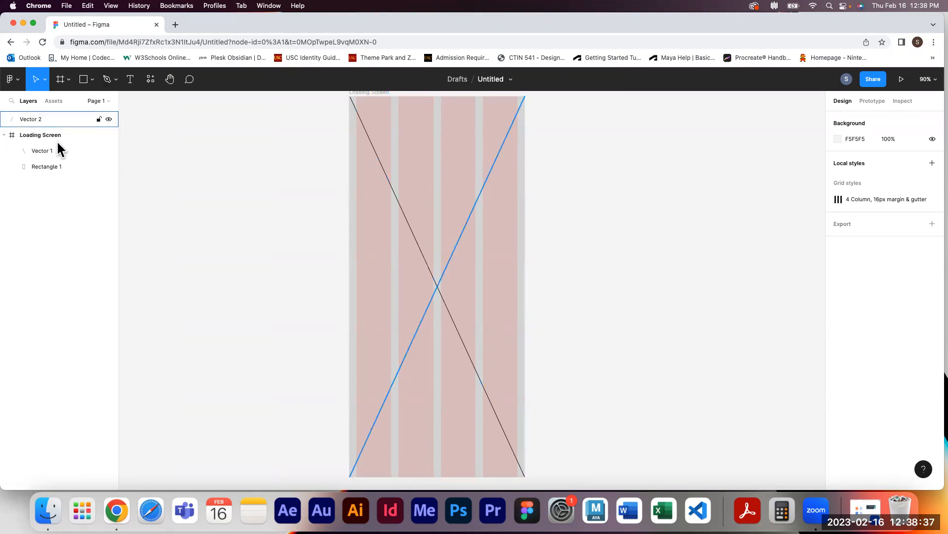
Move Vector 2 into the Loading Screen frame in the layers list
left_click(37, 119)
mouse_move(50, 144)
left_mouse_down()
mouse_move(42, 122)
mouse_move(64, 180)
mouse_move(64, 152)
left_mouse_up()
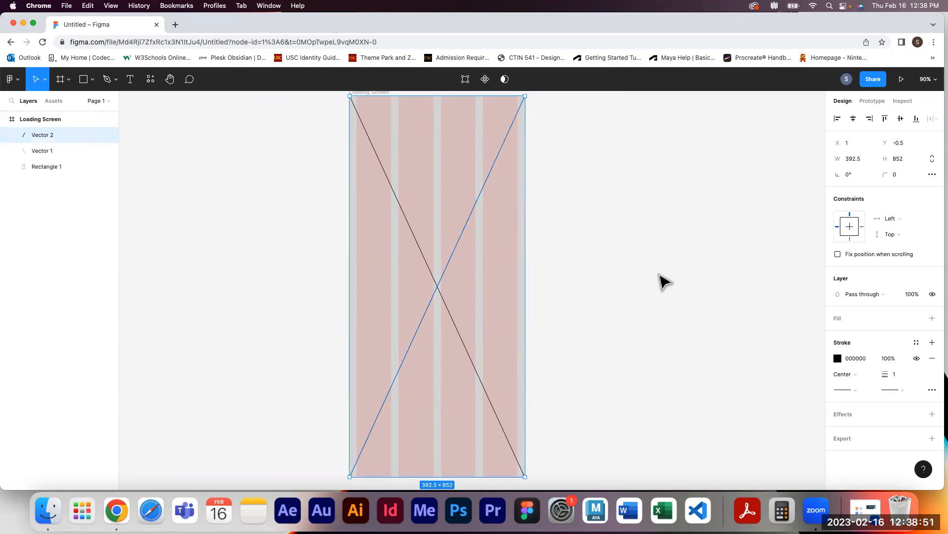
left_click(626, 285)
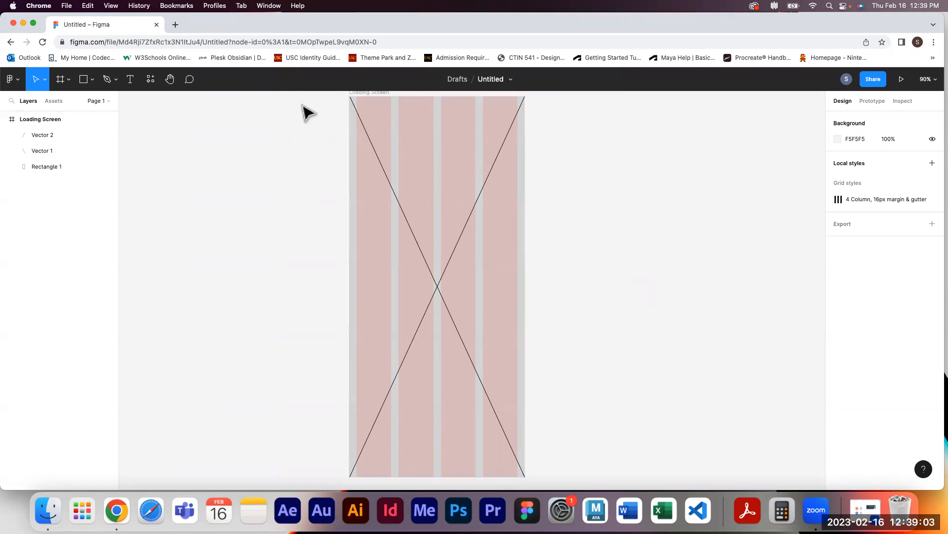
Select the rectangle and both lines and group them together
left_click_drag(302, 108, 607, 432)
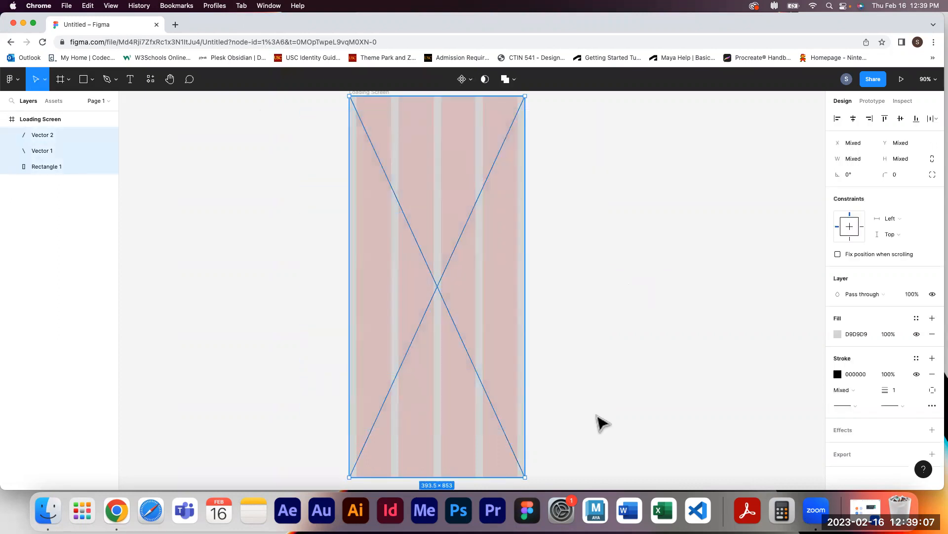
left_click(20, 82)
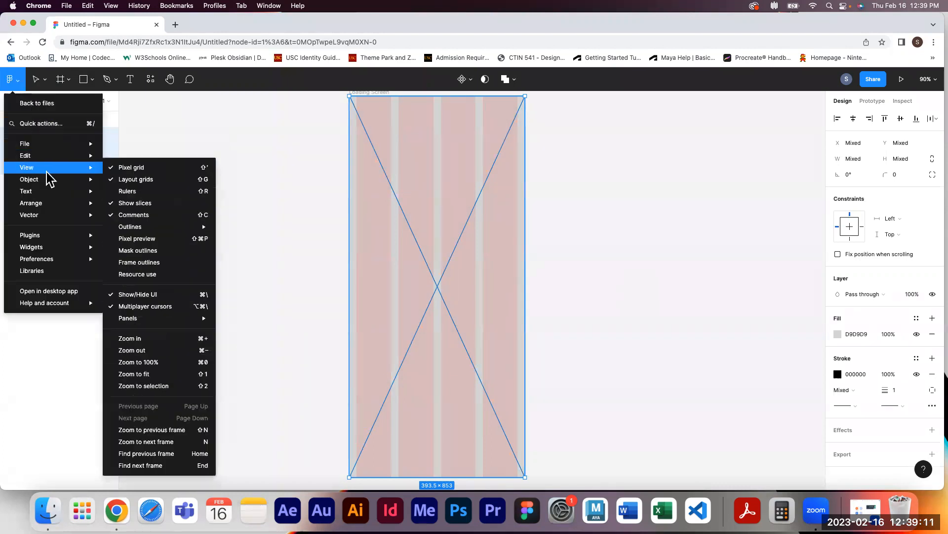
mouse_move(44, 146)
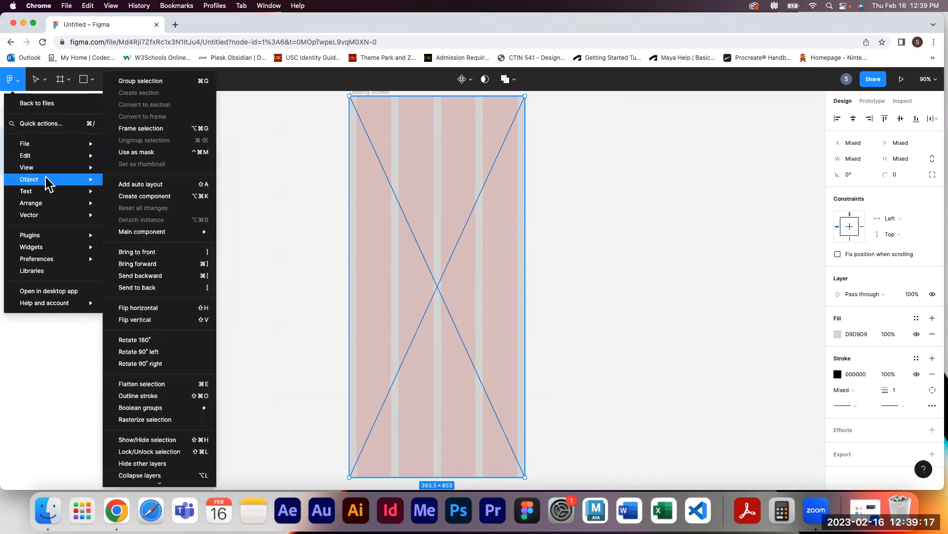
mouse_move(50, 179)
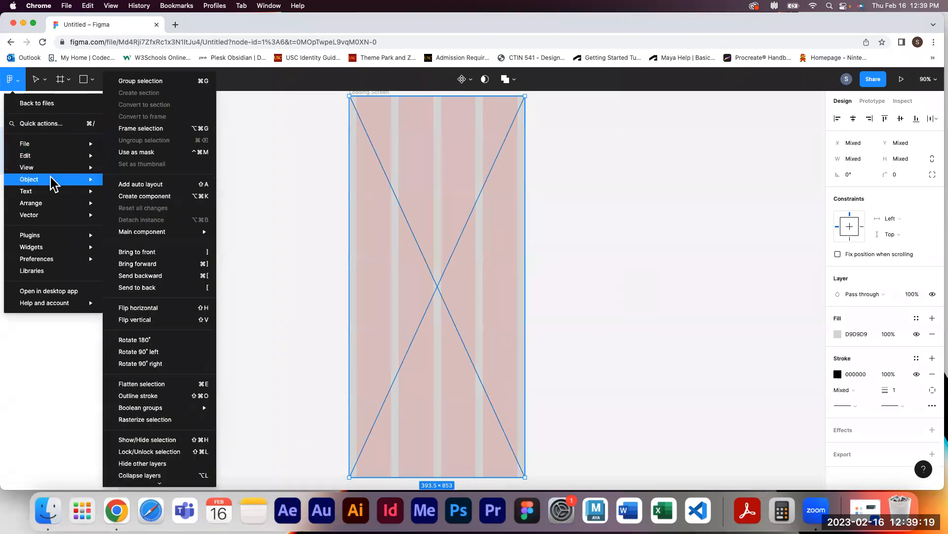
left_click(179, 83)
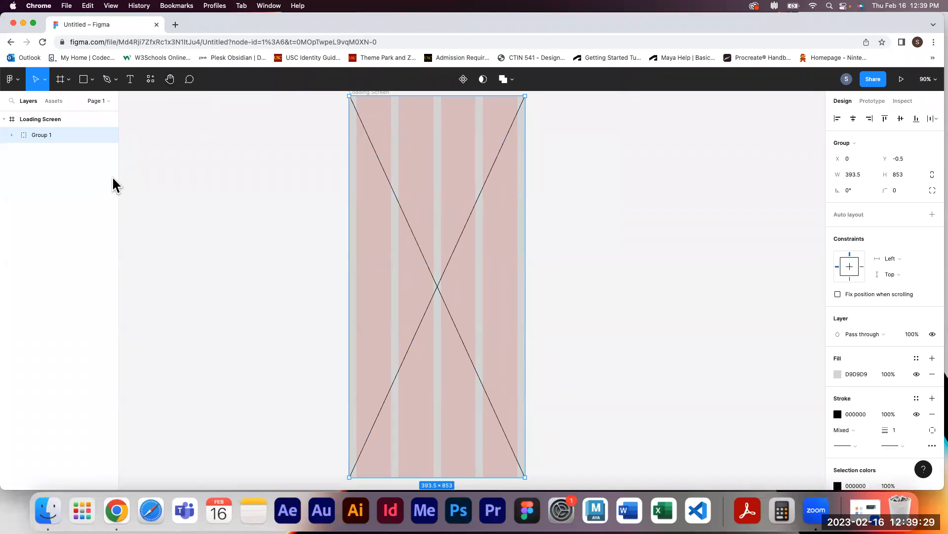
Expand Group 1 and select its individual lines in the layers list to inspect them
left_click(10, 135)
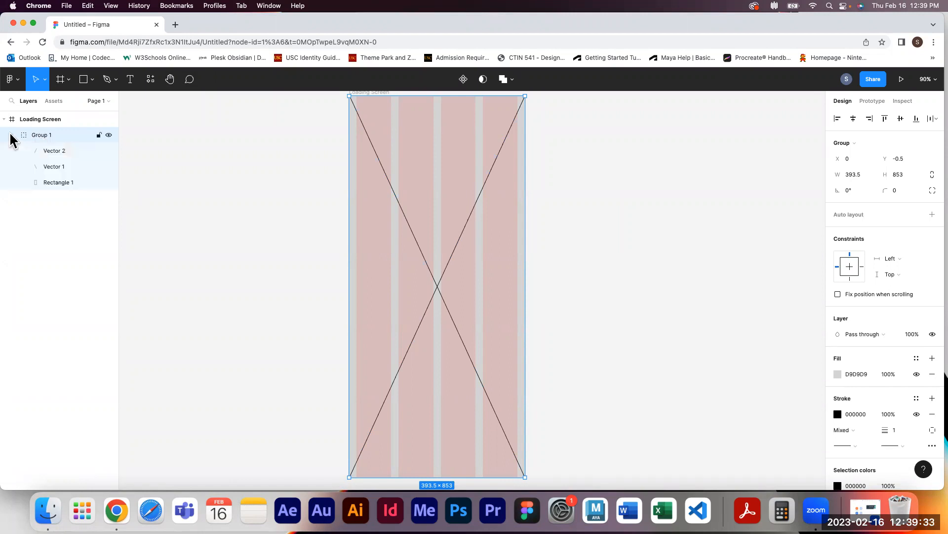
left_click(73, 155)
left_click(71, 168)
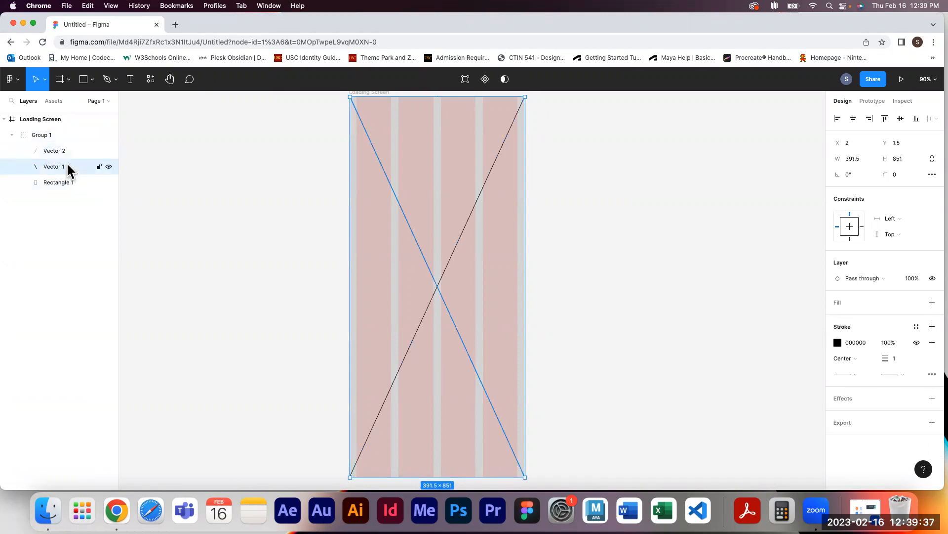
left_click(64, 154)
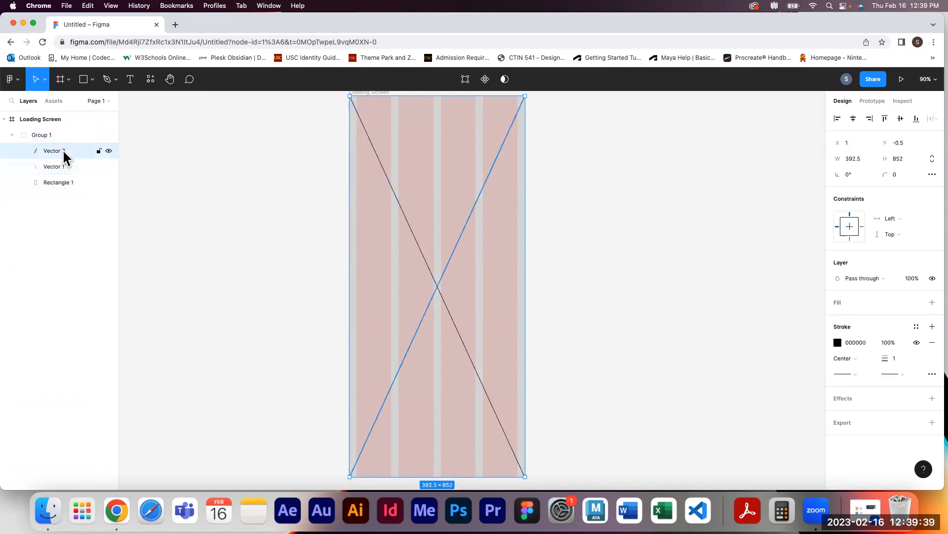
Rename the grouped placeholder as Image and collapse it in the layers list
double_click(41, 136)
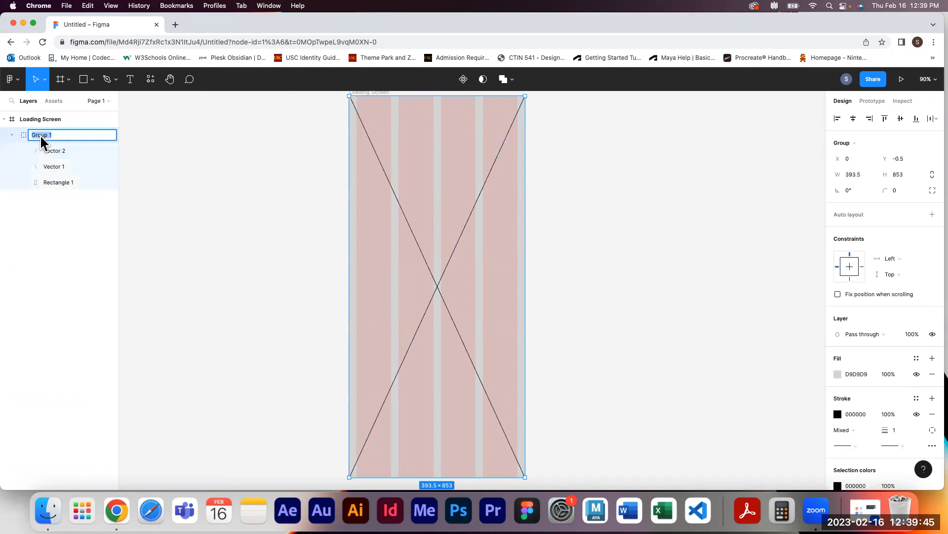
left_click(76, 230)
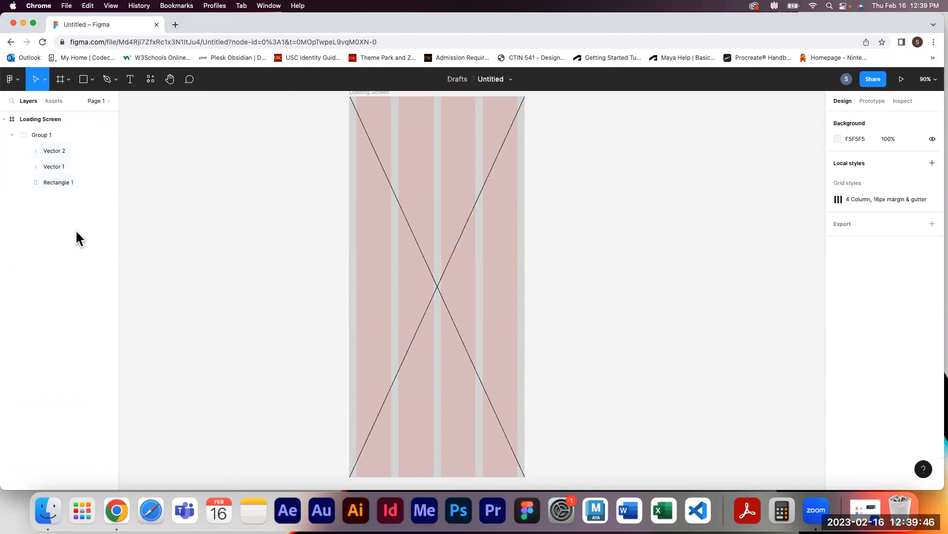
double_click(41, 136)
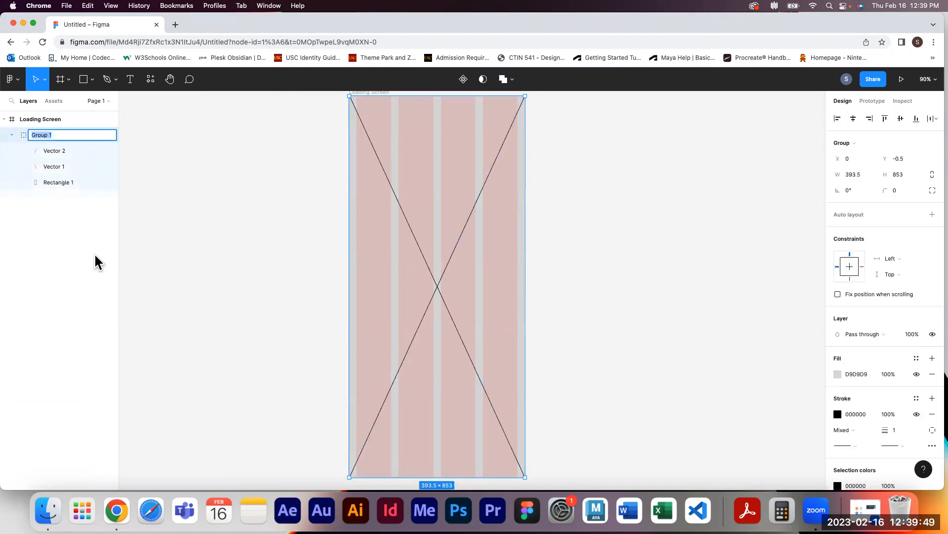
type("Image")
left_click(91, 280)
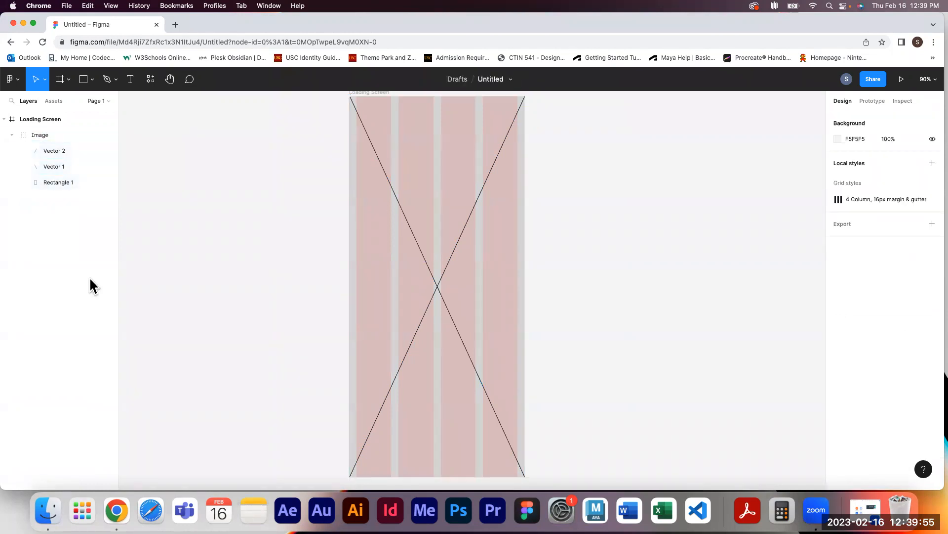
left_click(12, 134)
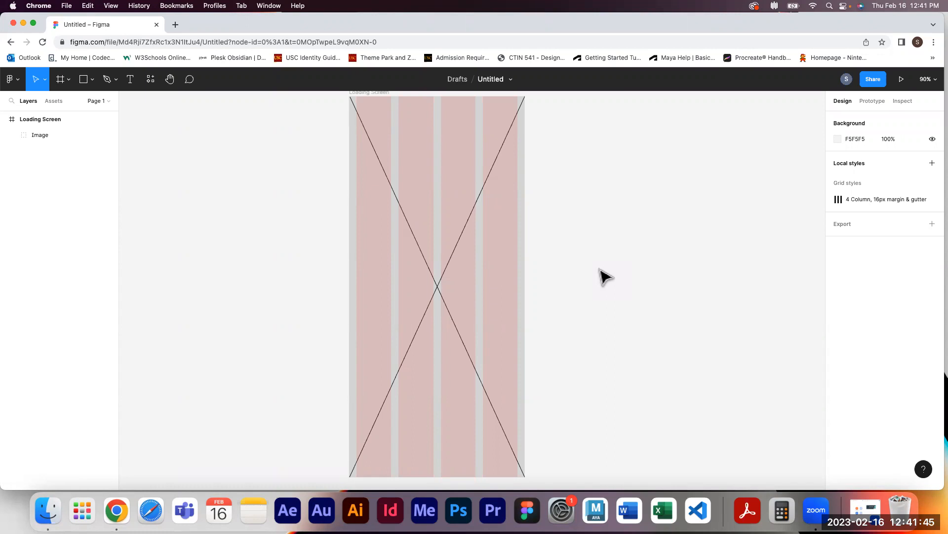
Open the keyboard shortcuts reference from help and resources, then close it
left_click(924, 469)
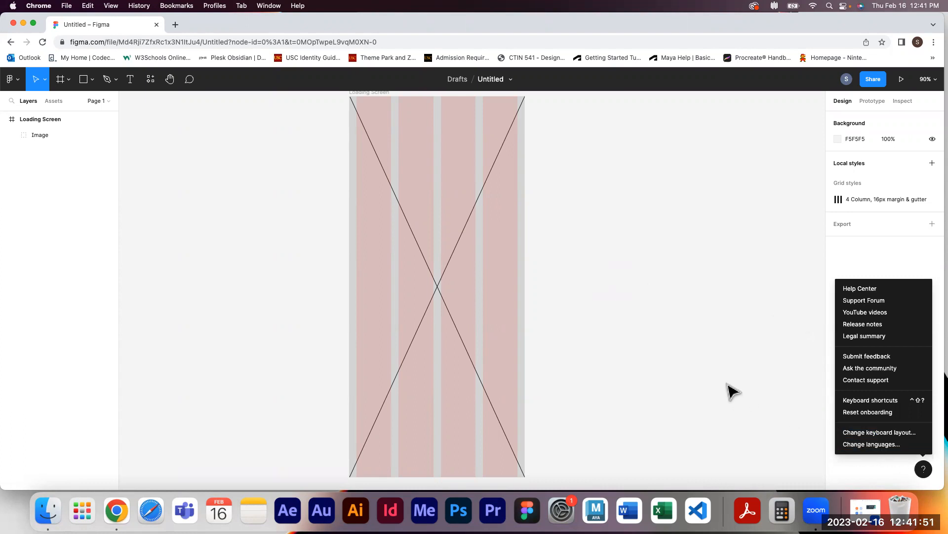
left_click(737, 398)
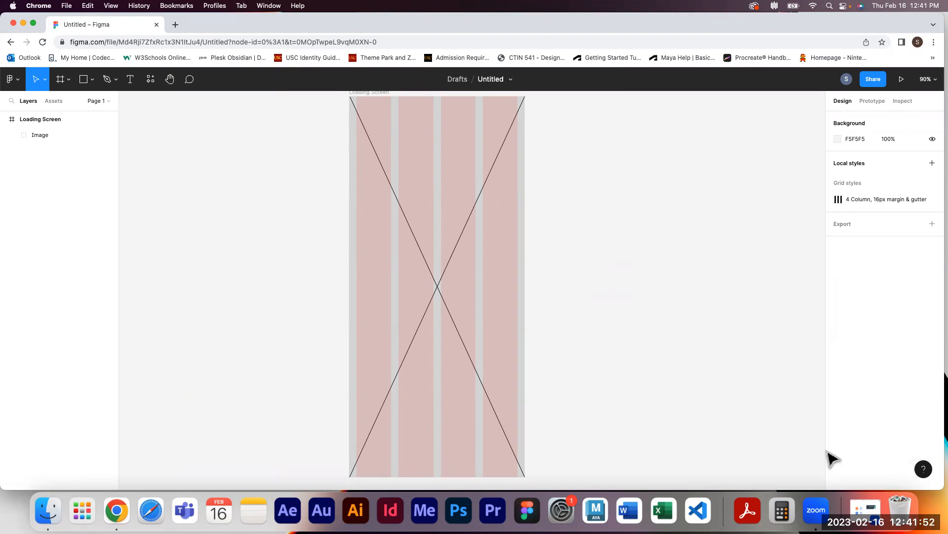
left_click(923, 470)
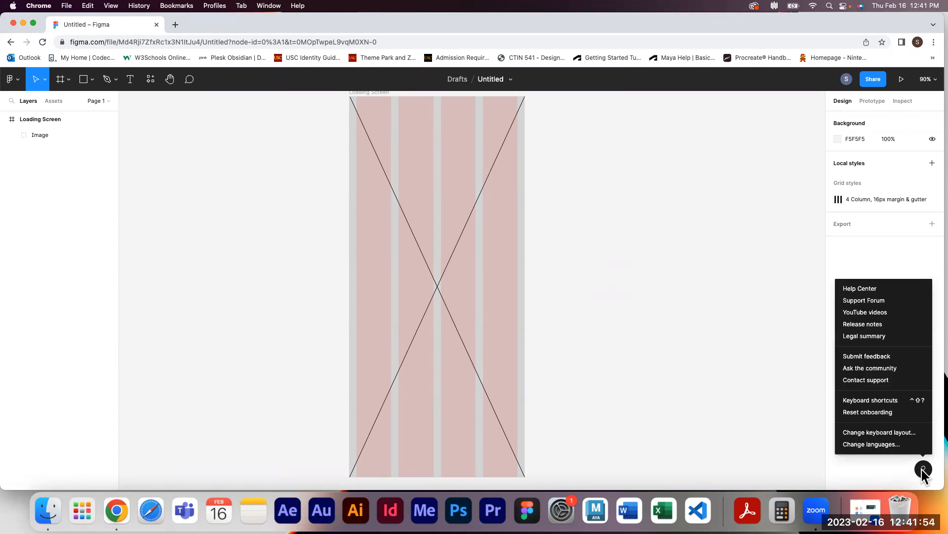
left_click(893, 401)
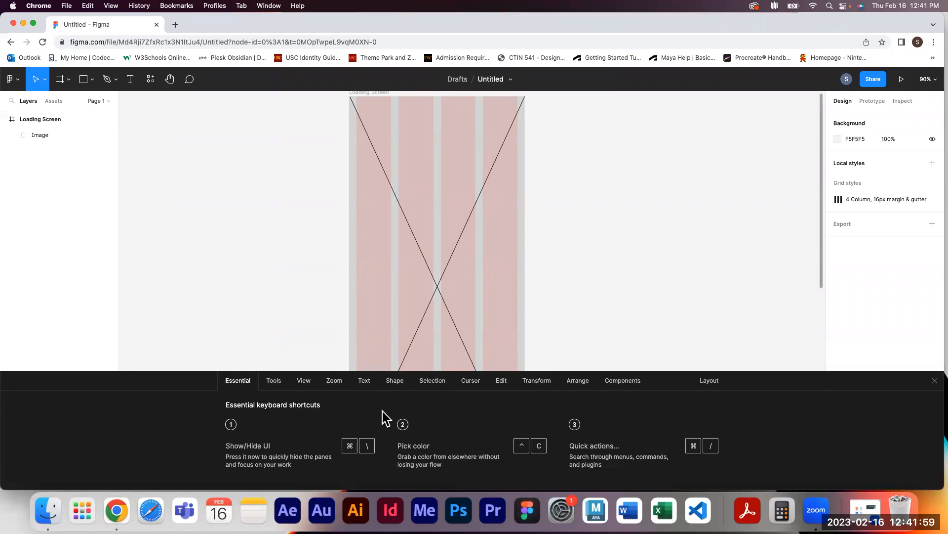
left_click(933, 381)
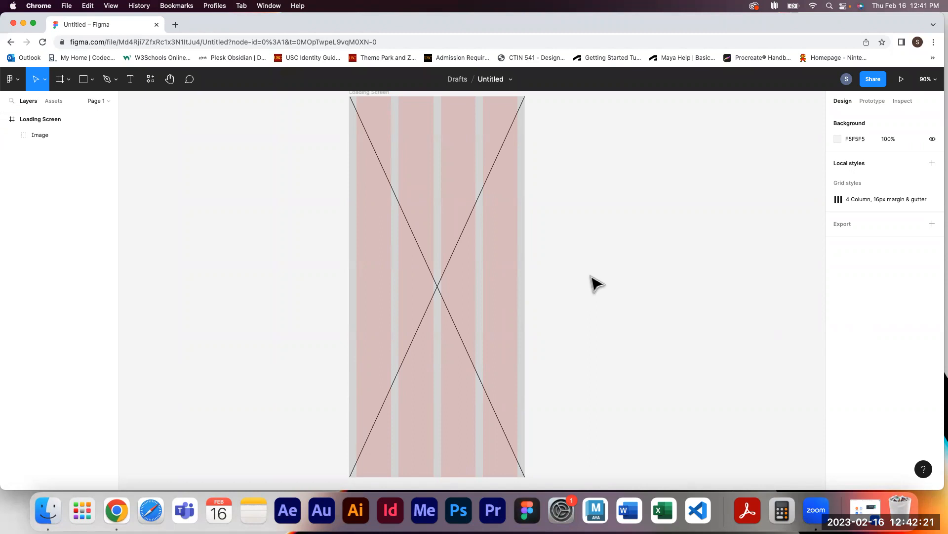
Draw a circle about 214 × 214 px to the left of the frame with the Ellipse tool
left_click(93, 80)
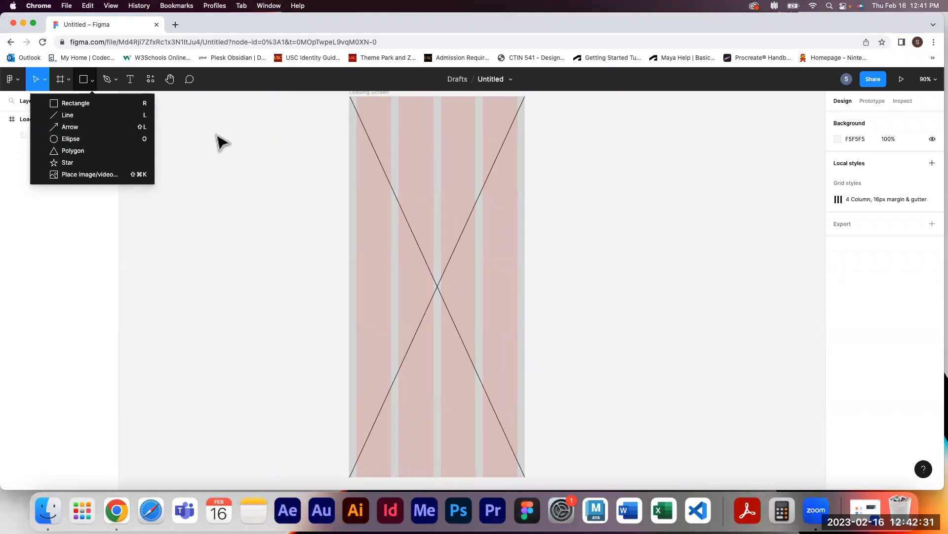
left_click(125, 139)
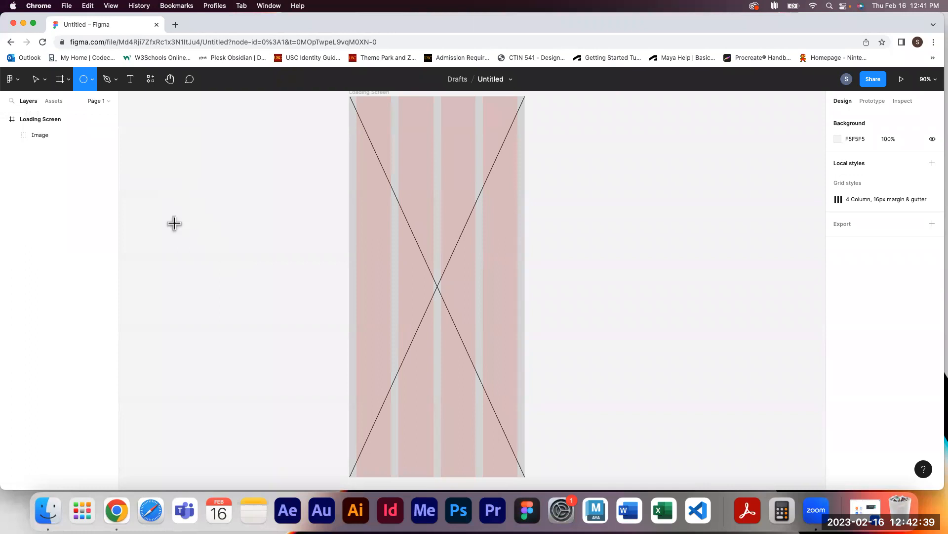
mouse_move(156, 172)
left_mouse_down()
mouse_move(289, 339)
mouse_move(212, 364)
mouse_move(218, 290)
mouse_move(322, 252)
mouse_move(356, 370)
mouse_move(267, 362)
mouse_move(275, 267)
mouse_move(305, 280)
mouse_move(253, 226)
mouse_move(315, 331)
mouse_move(257, 253)
mouse_move(272, 289)
mouse_move(250, 261)
left_mouse_up()
key("shift")
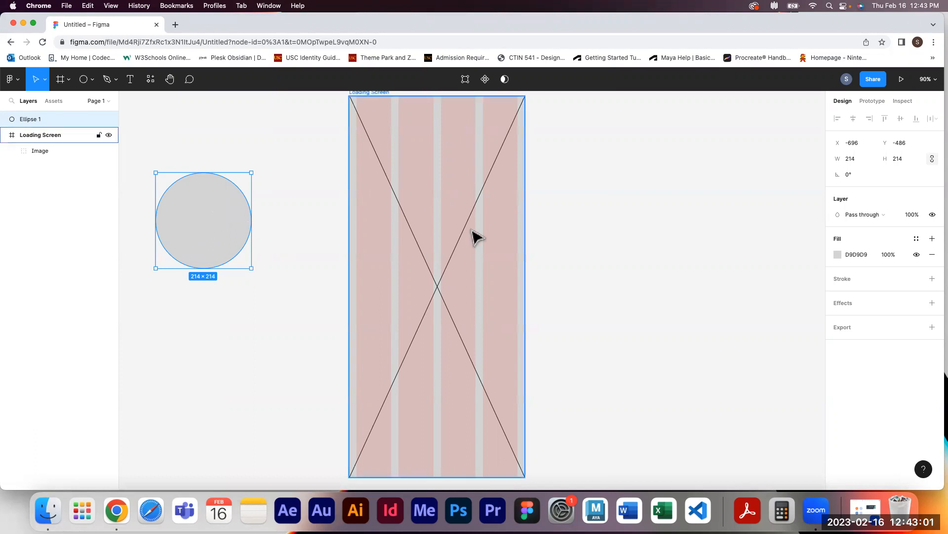
Lock the circle's proportions and set its height to 250
left_click(932, 159)
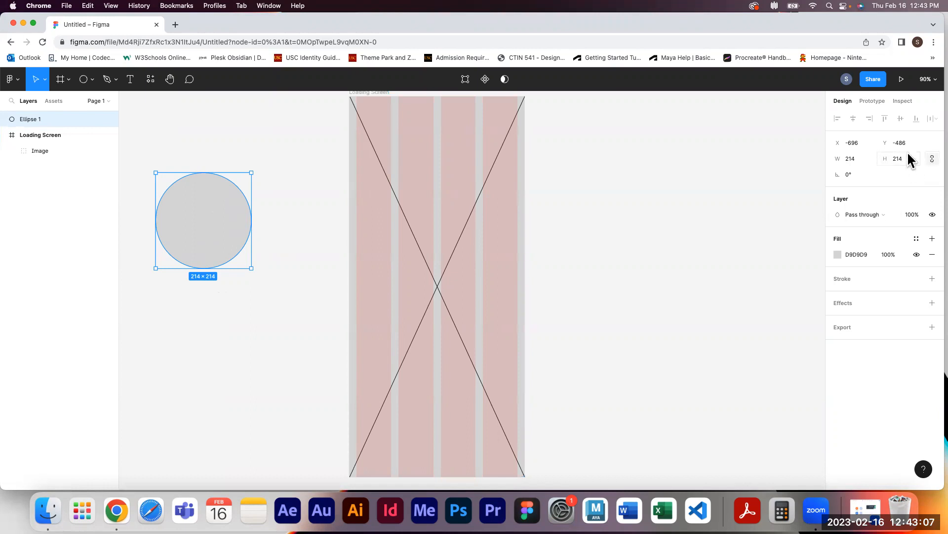
left_click(900, 159)
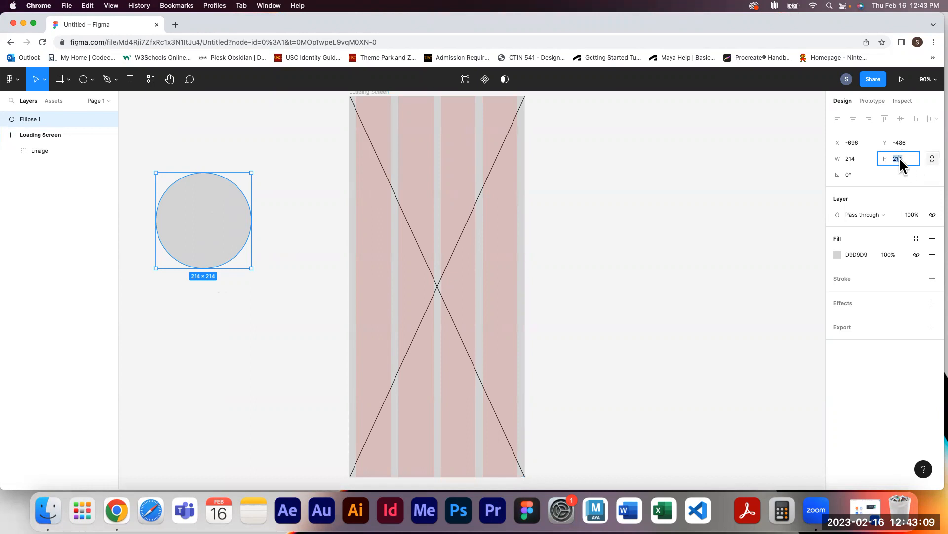
type("250")
key("Return")
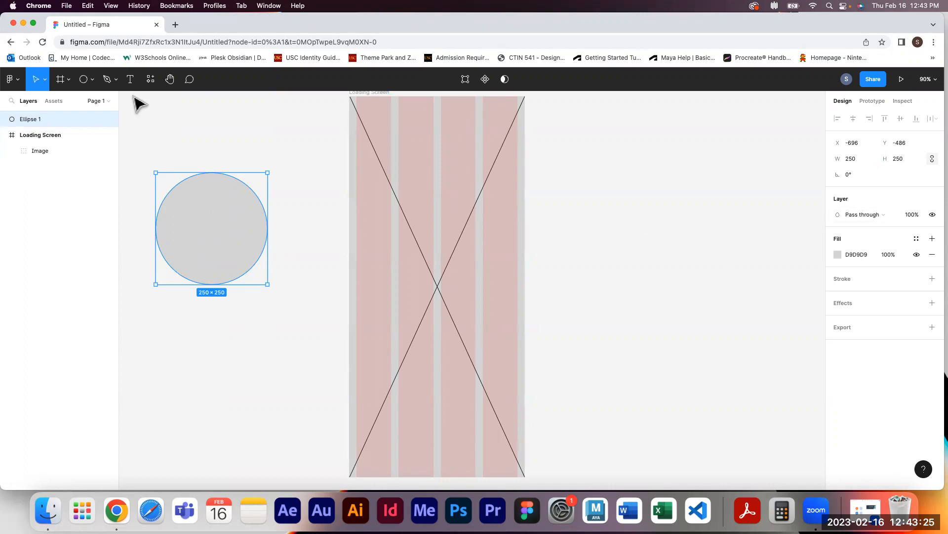
Add a text label reading Logo inside the circle
left_click(217, 156)
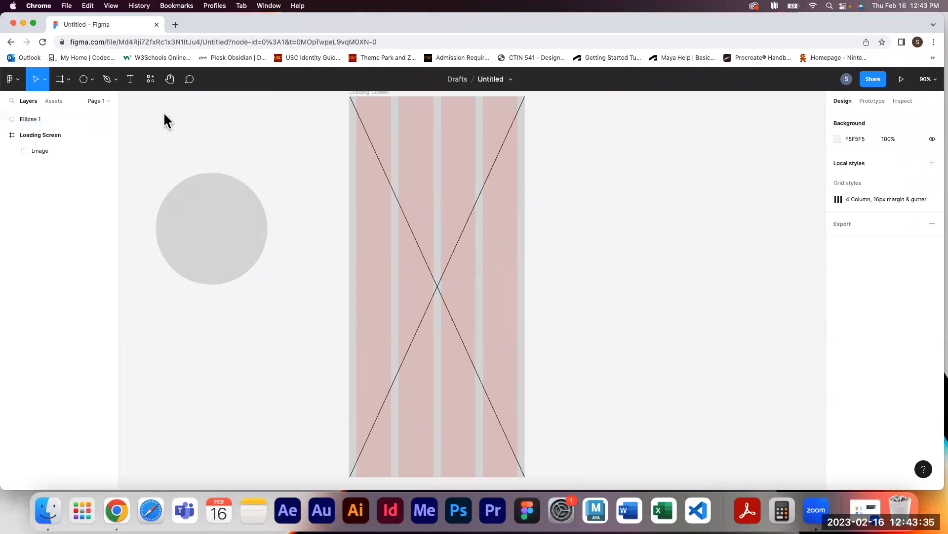
left_click(130, 80)
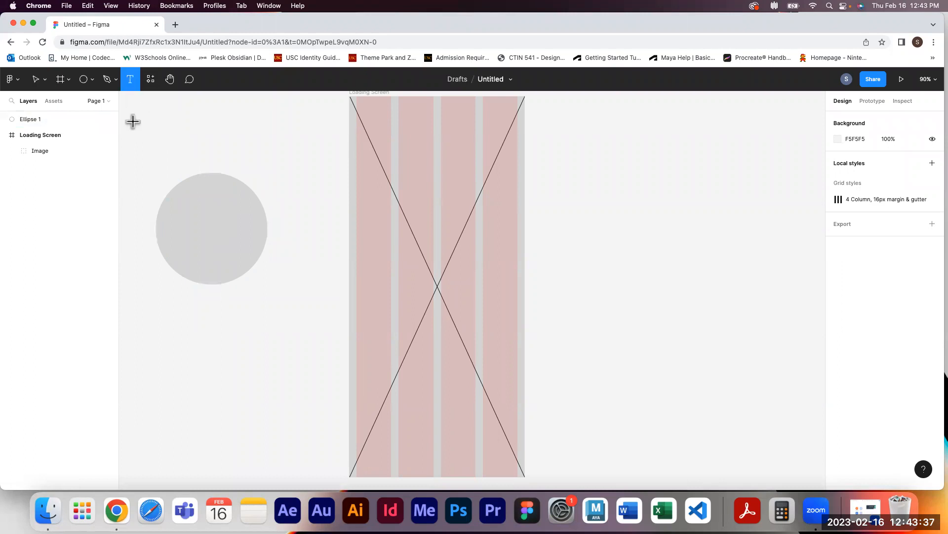
left_click(198, 224)
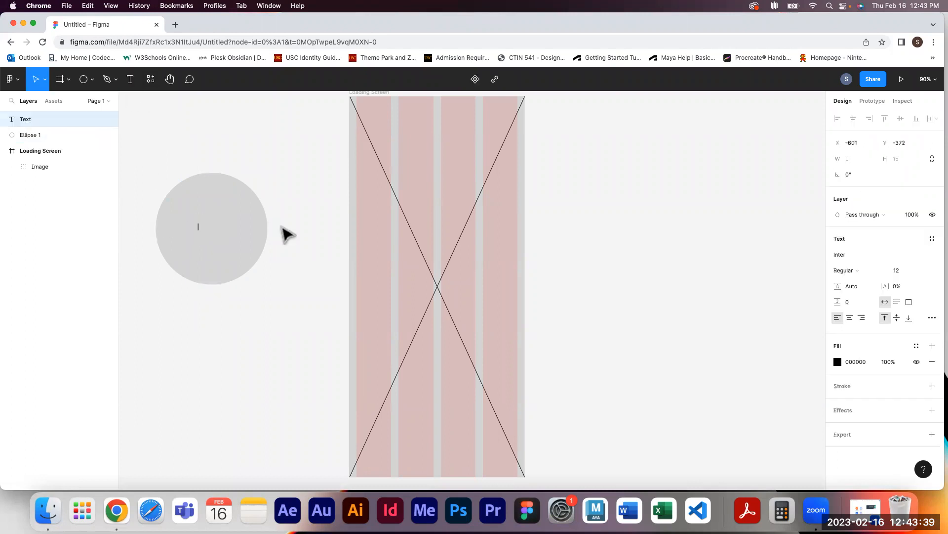
type("Logo")
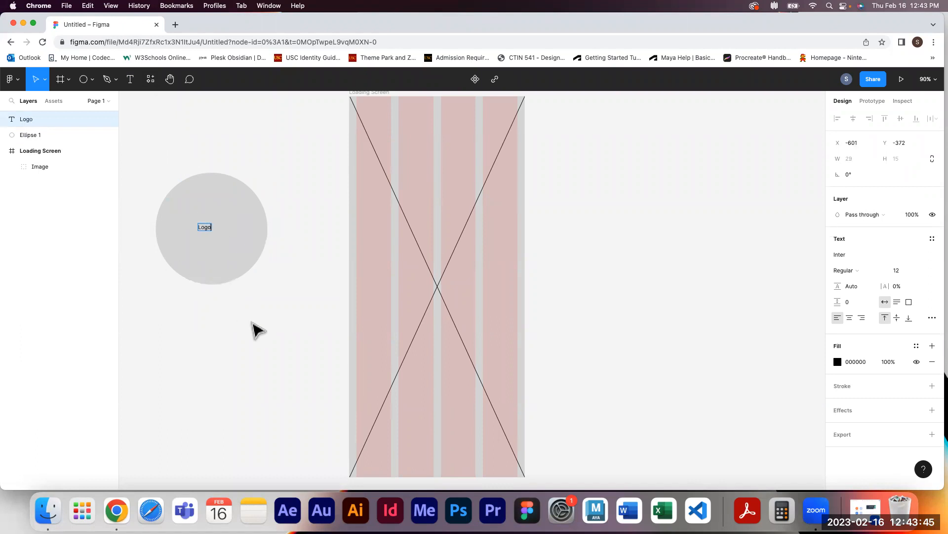
key("Escape")
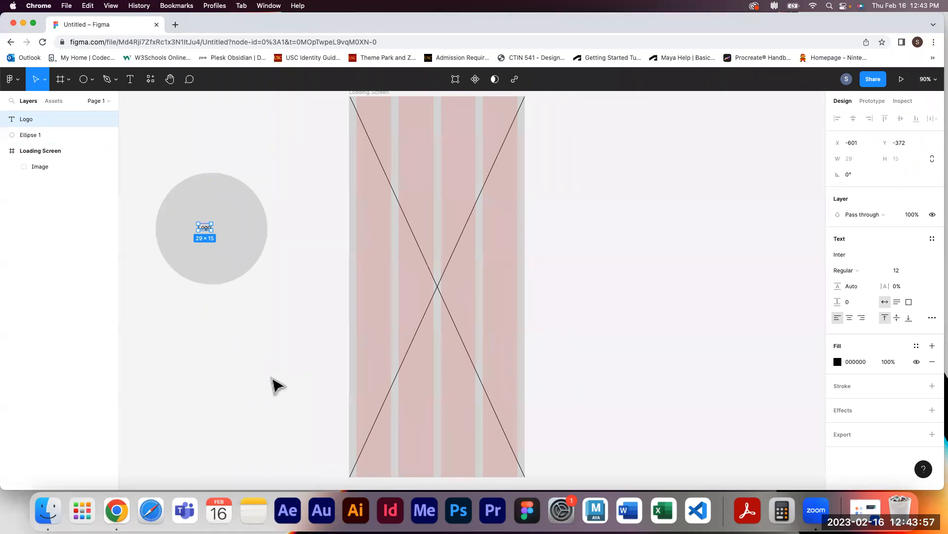
left_click(277, 385)
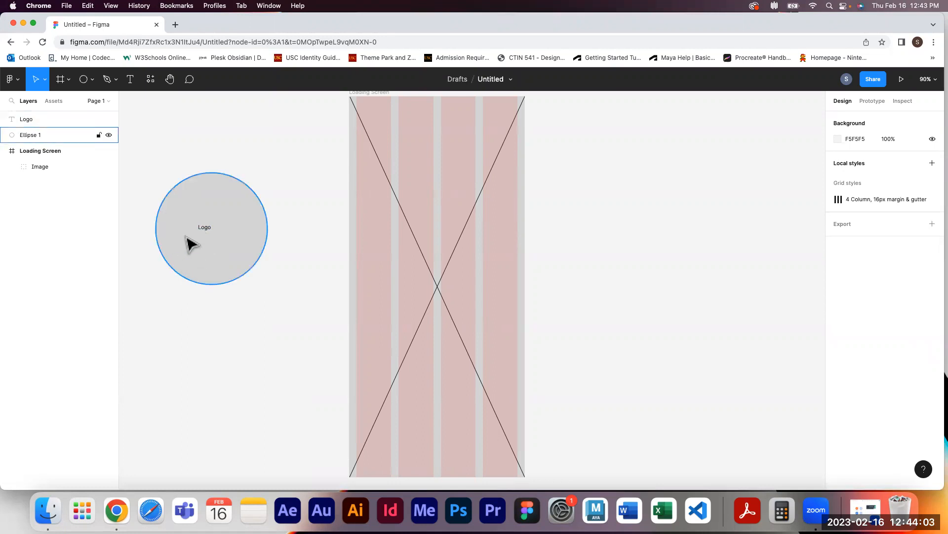
Select the circle and Logo text and align their horizontal and vertical centers
left_click_drag(136, 161, 288, 339)
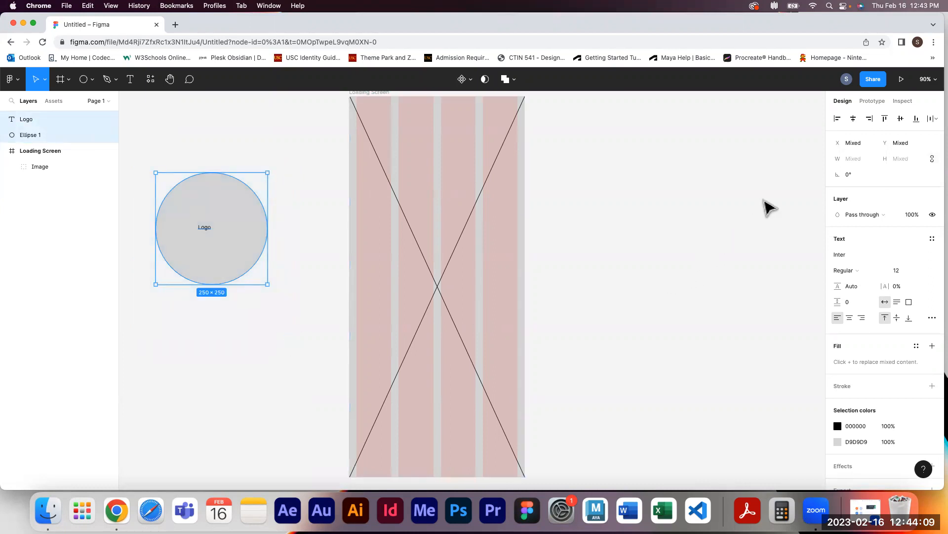
left_click(857, 127)
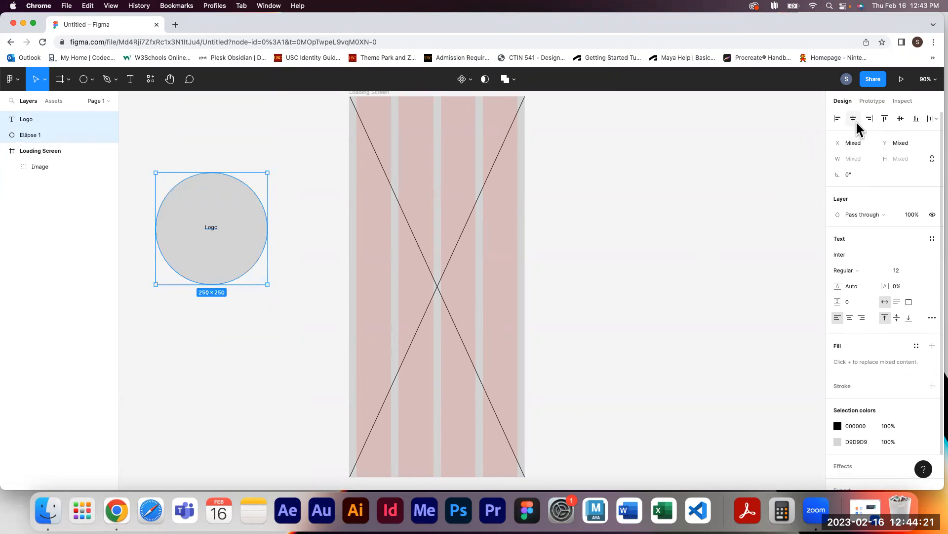
left_click(901, 120)
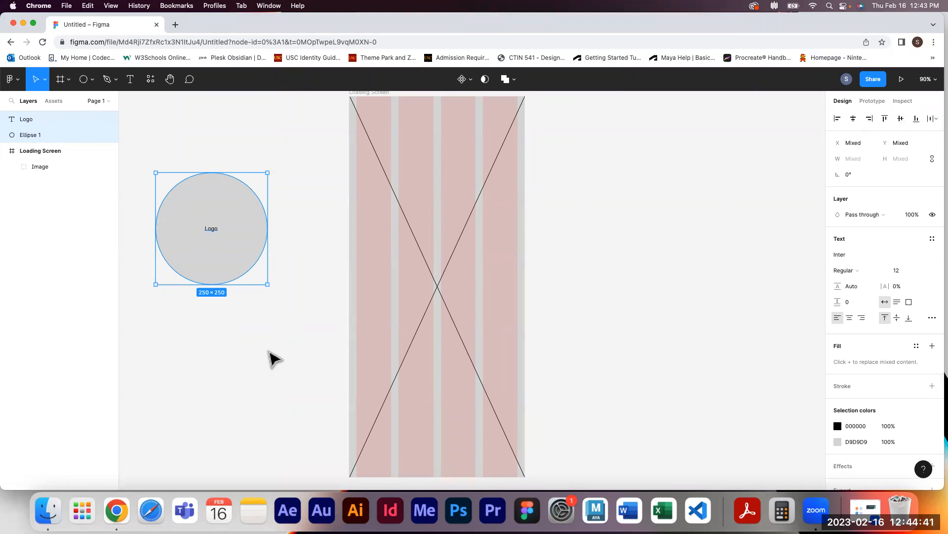
Group the circle and text and rename the group as Logo
key("cmd+g")
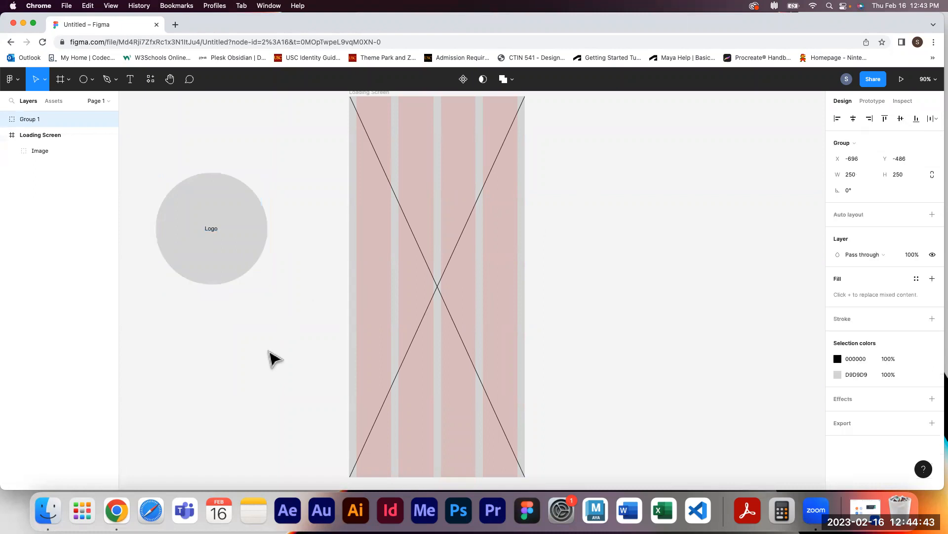
double_click(36, 120)
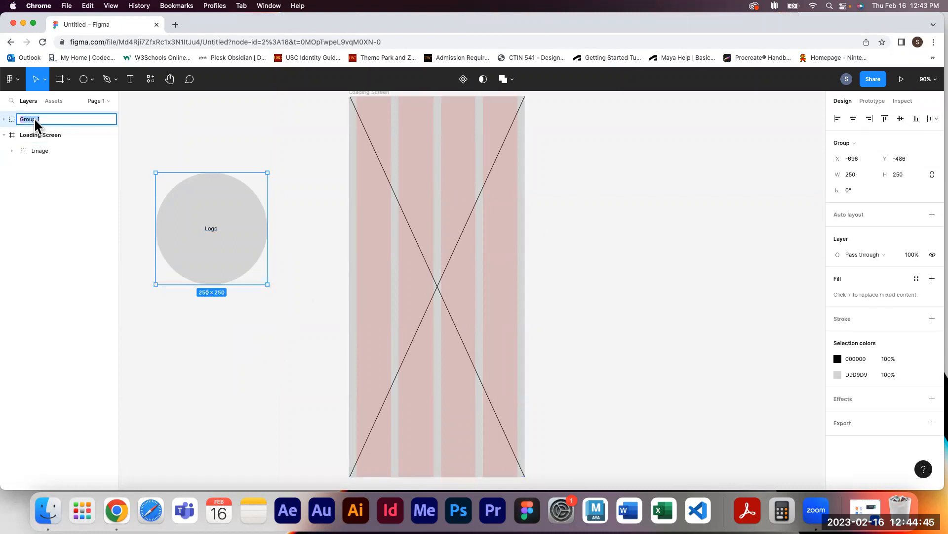
type("Logo")
left_click(73, 245)
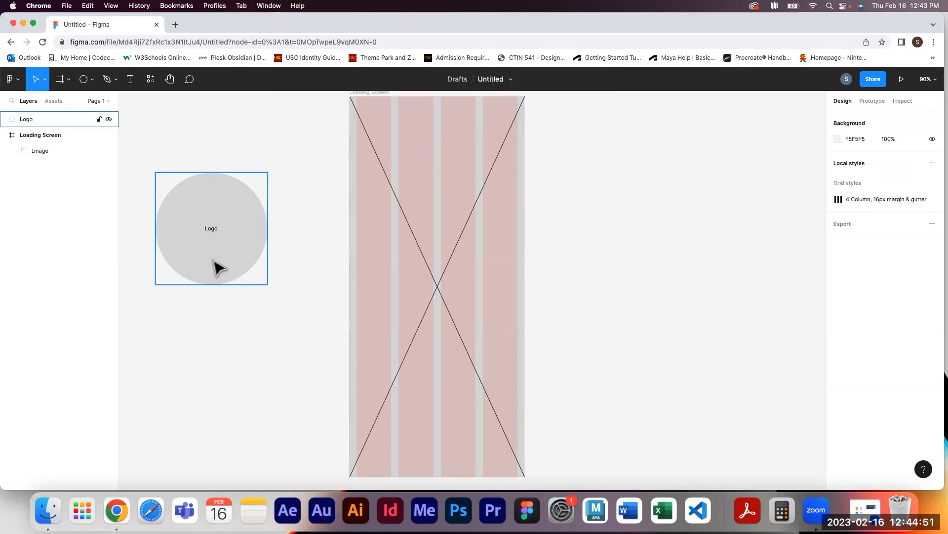
Move the Logo group into the Loading Screen frame and center it vertically within the frame
left_click_drag(214, 261, 447, 321)
left_click_drag(442, 315, 441, 316)
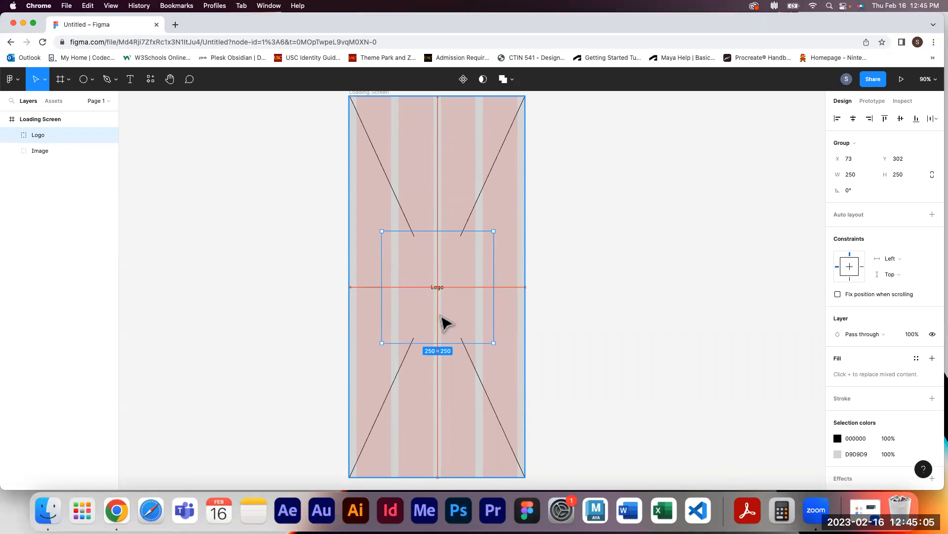
mouse_move(441, 315)
left_mouse_down()
mouse_move(429, 275)
mouse_move(466, 321)
mouse_move(417, 326)
mouse_move(437, 298)
mouse_move(459, 335)
mouse_move(432, 334)
mouse_move(442, 314)
left_mouse_up()
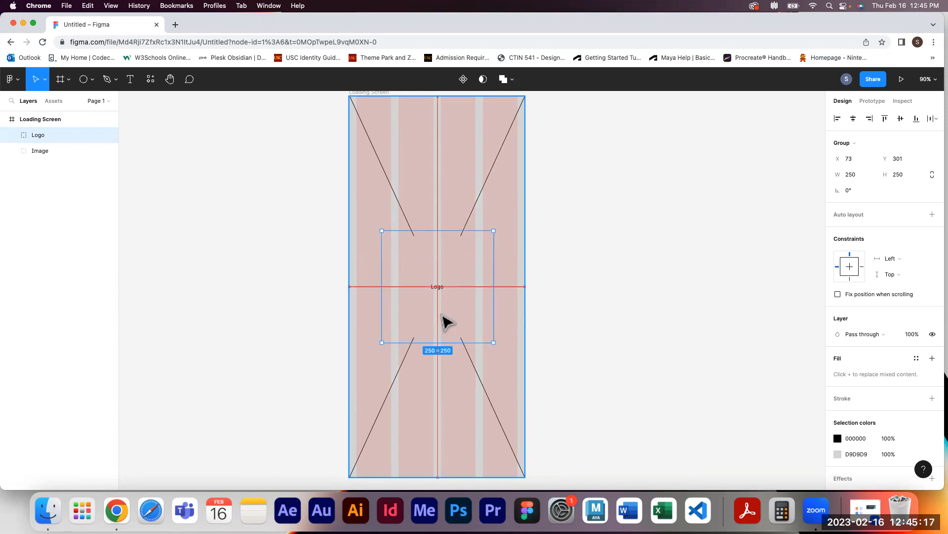
left_click_drag(444, 318, 461, 206)
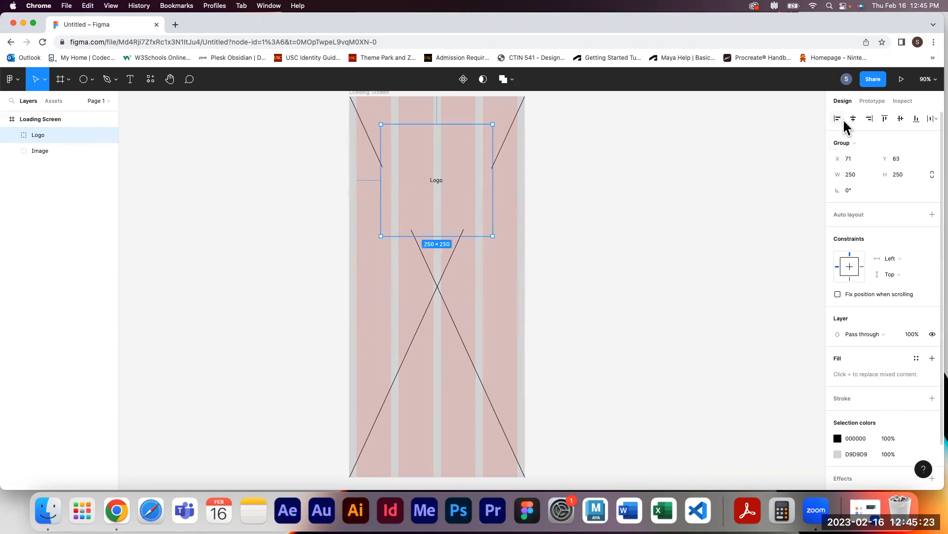
left_click(538, 244)
left_click(460, 210)
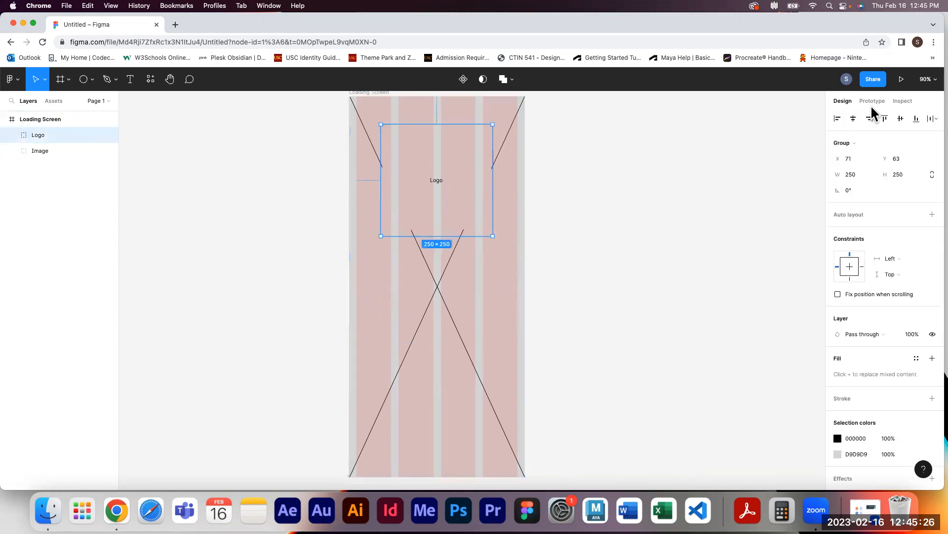
left_click(901, 119)
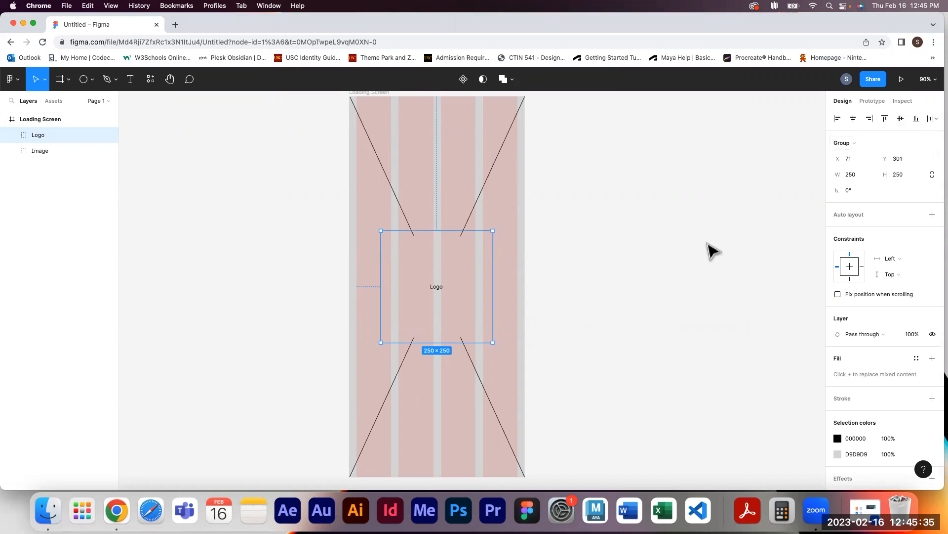
Change the fill of the Logo group's ellipse to the darker gray A7A5A5
left_click(11, 135)
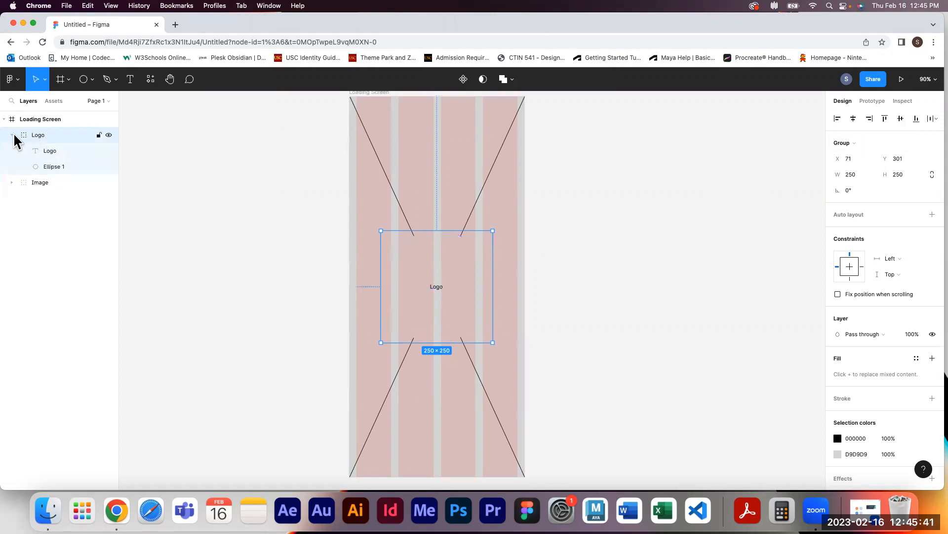
left_click(57, 166)
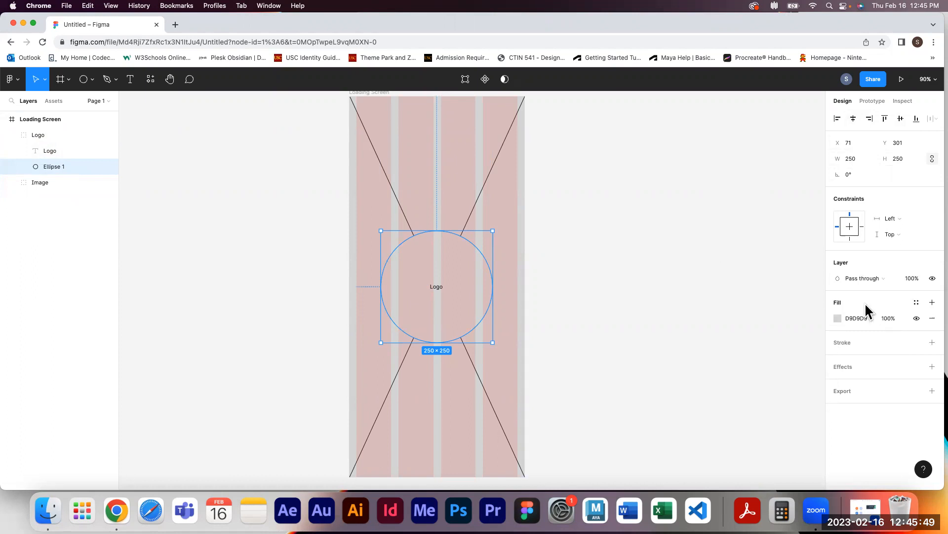
left_click(837, 317)
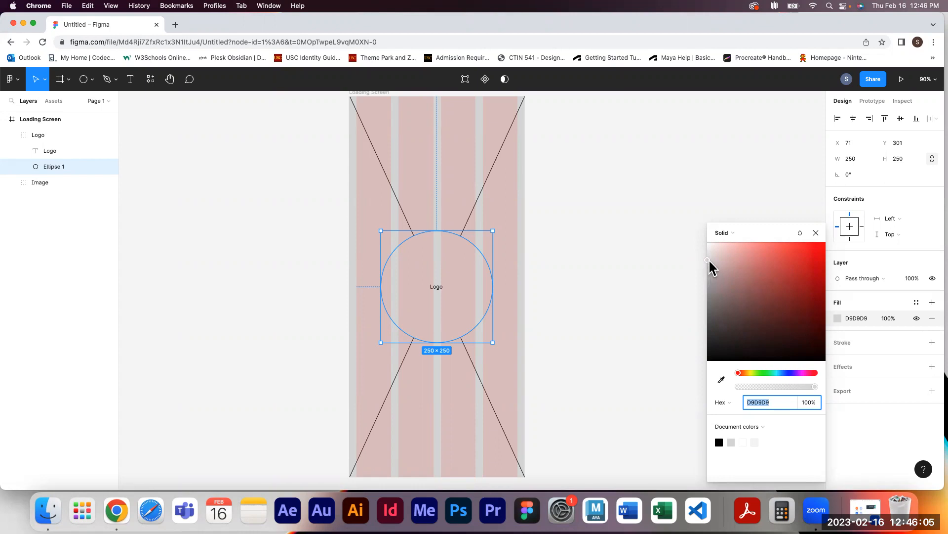
left_click_drag(708, 261, 708, 286)
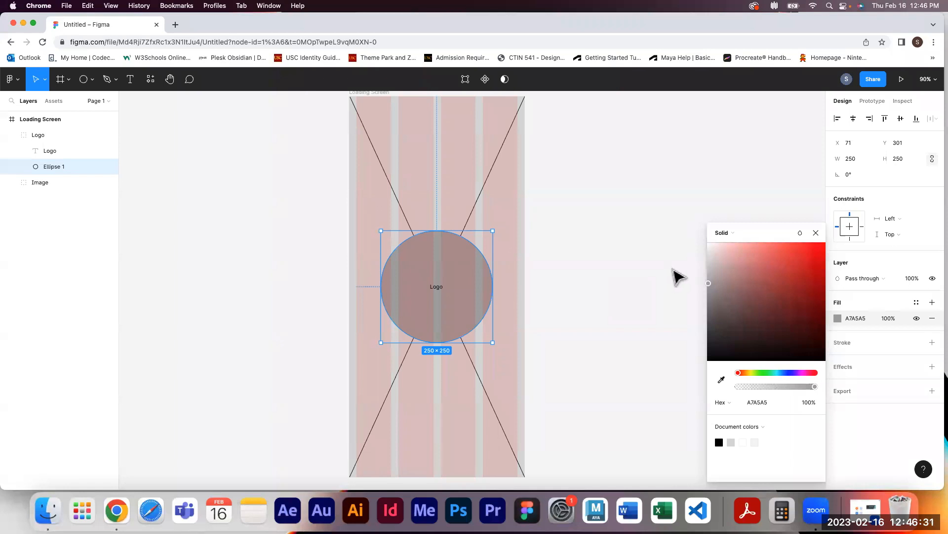
left_click(816, 233)
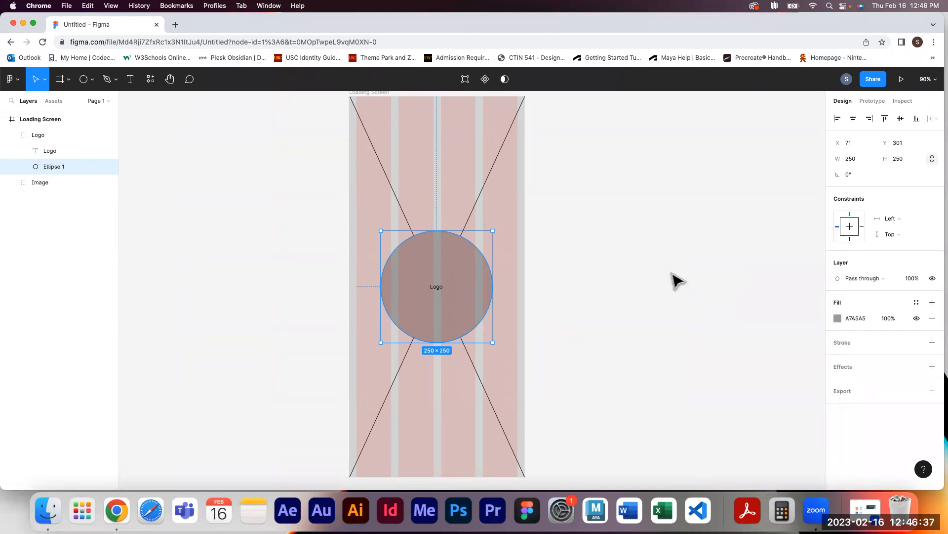
left_click(675, 275)
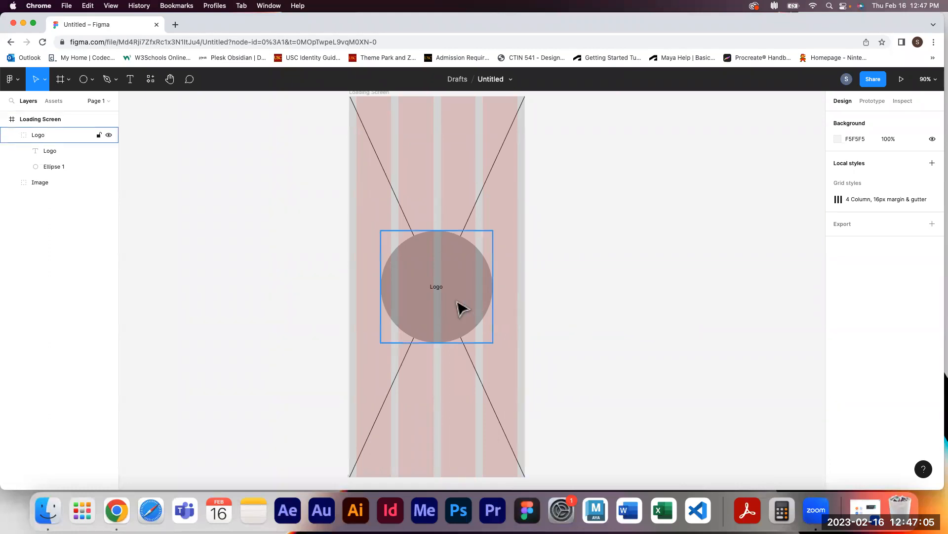
left_click(11, 134)
left_click(10, 133)
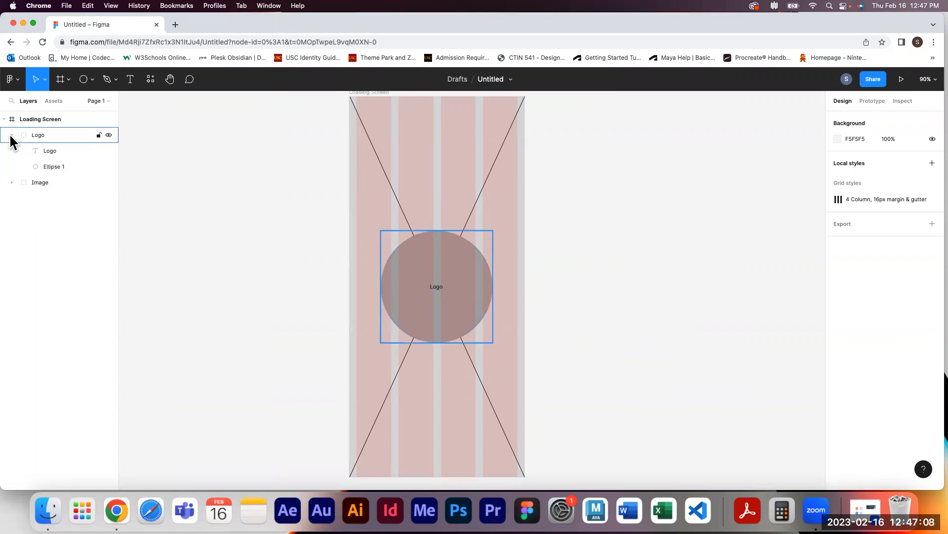
left_click(53, 165)
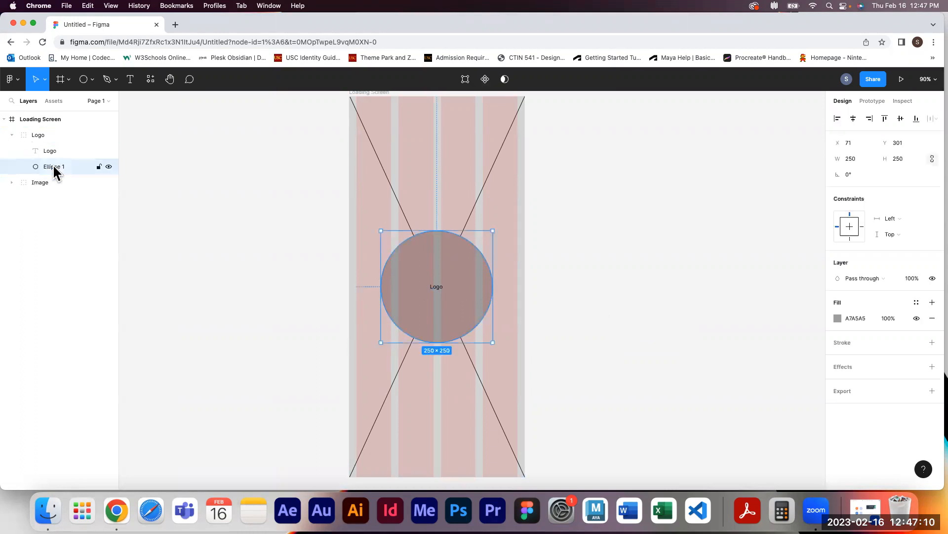
left_click(837, 319)
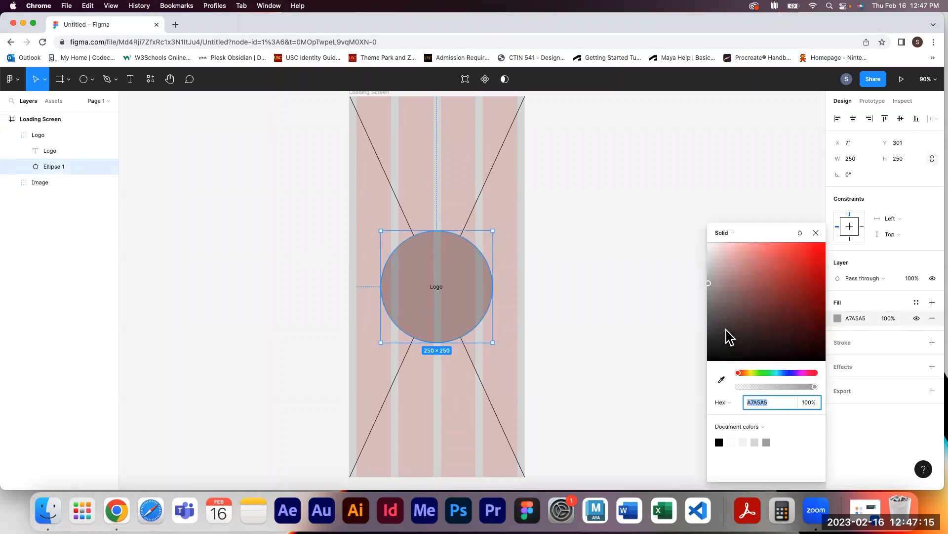
left_click(815, 233)
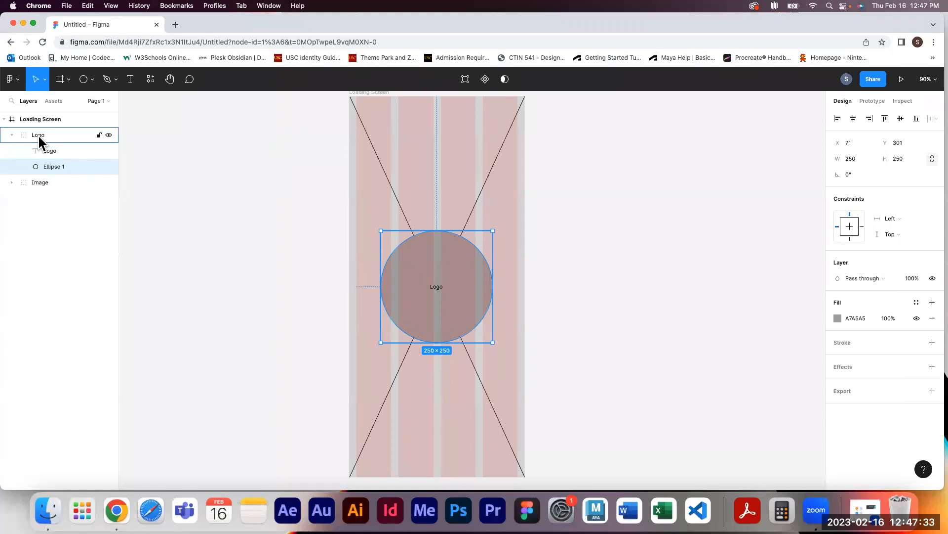
Change the Logo group's ellipse fill to the darker gray 9A9A9A
left_click(12, 135)
left_click(12, 136)
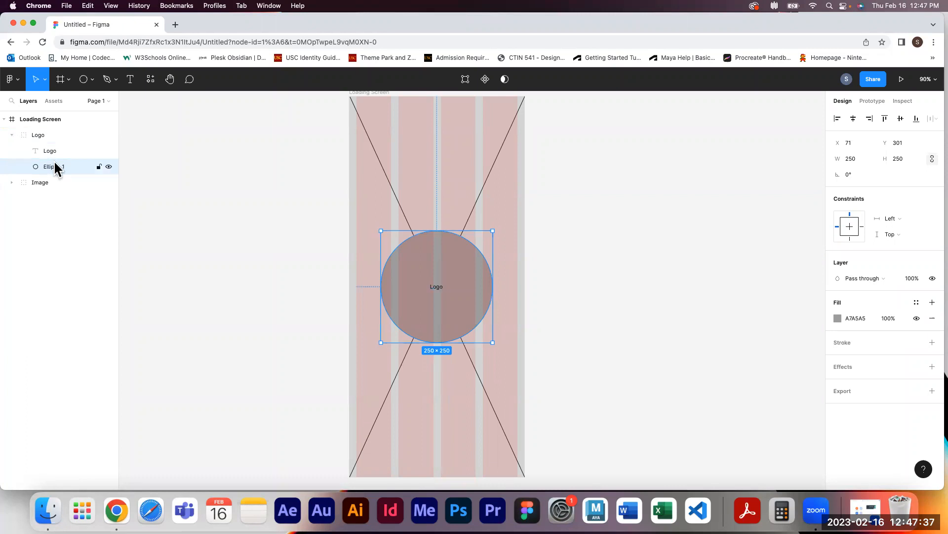
left_click(837, 317)
left_click_drag(708, 284, 708, 293)
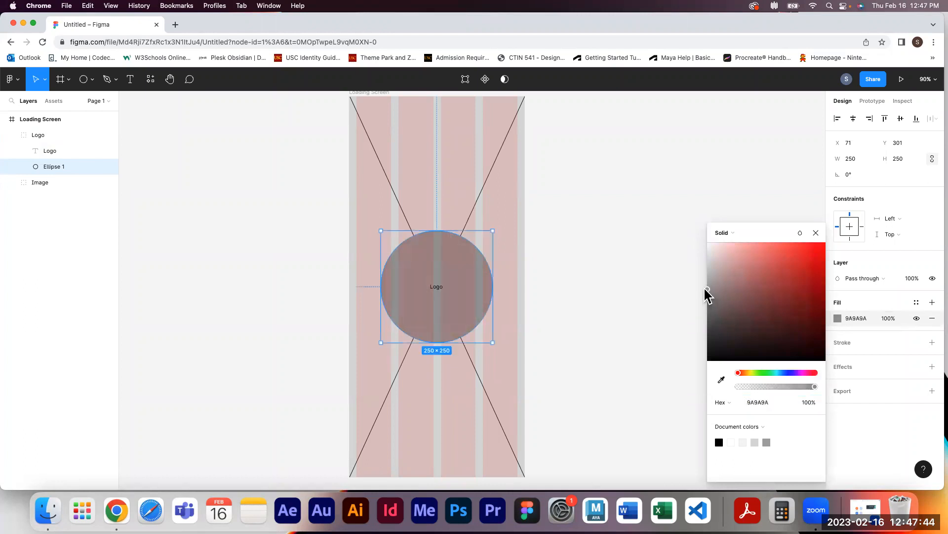
left_click(816, 233)
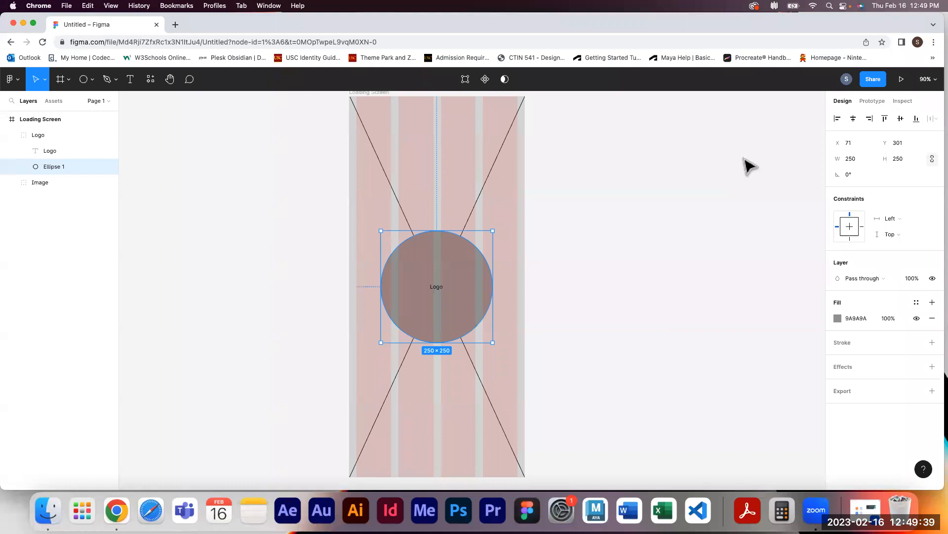
left_click(723, 216)
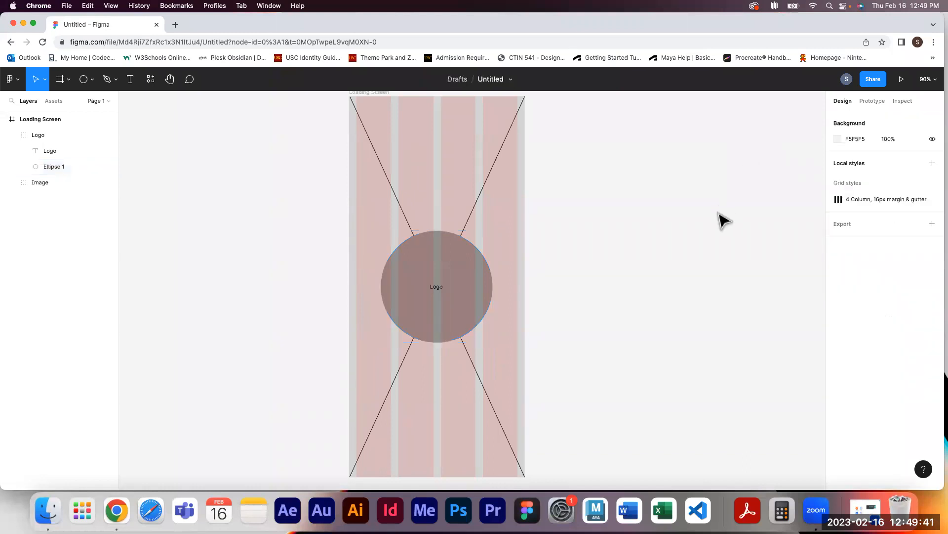
left_click(11, 136)
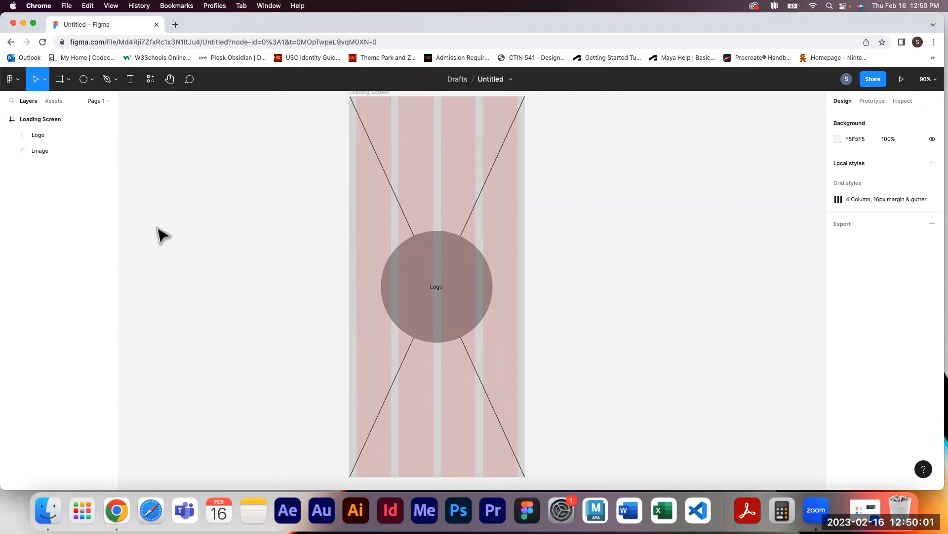
left_click(64, 83)
left_click(60, 103)
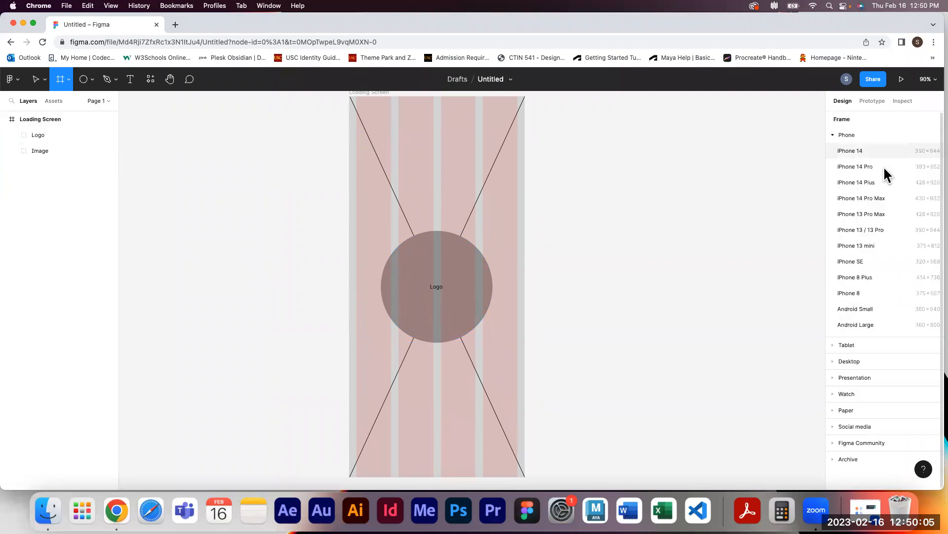
left_click(876, 167)
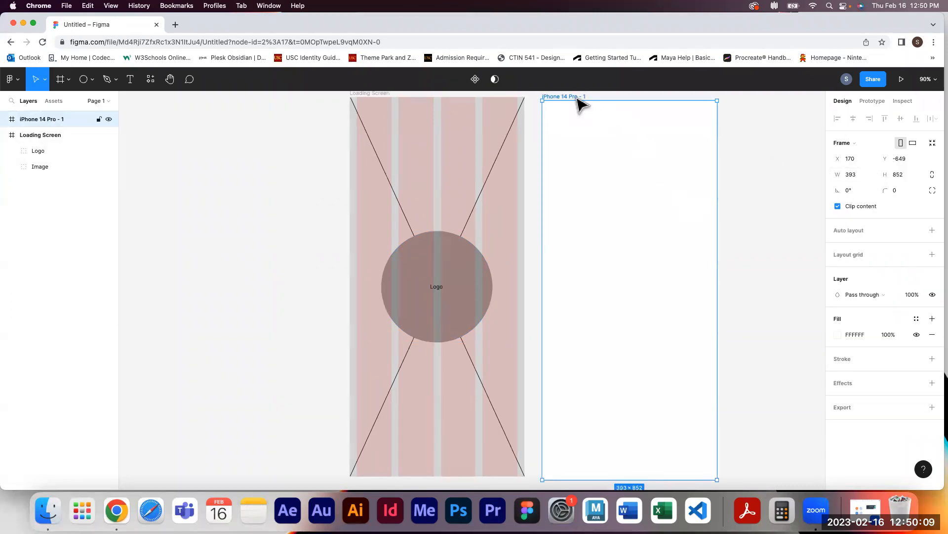
key("Delete")
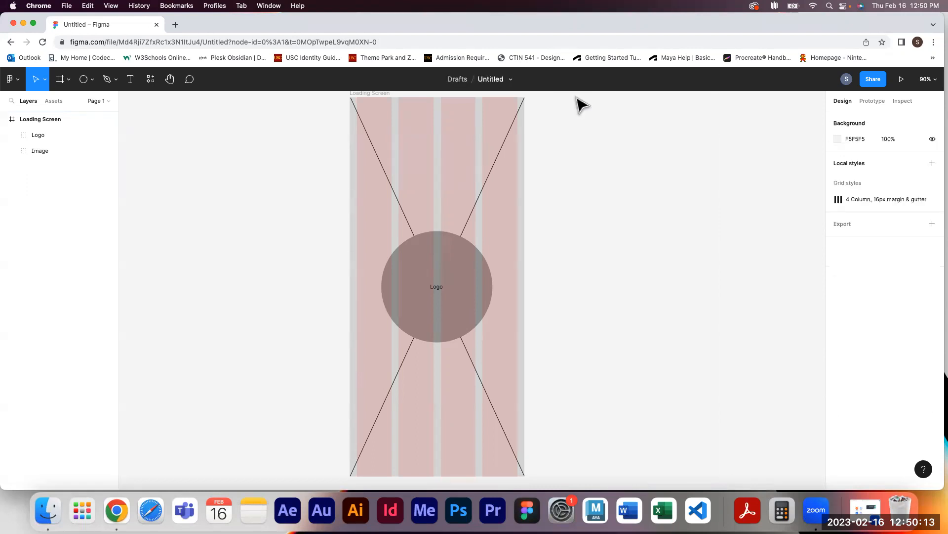
left_click(387, 94)
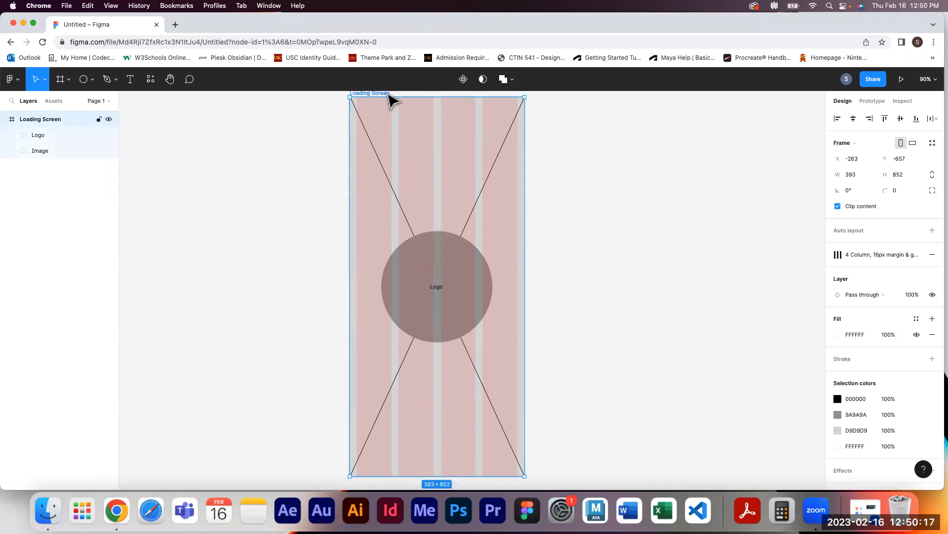
scroll(328, 143, "up", 1)
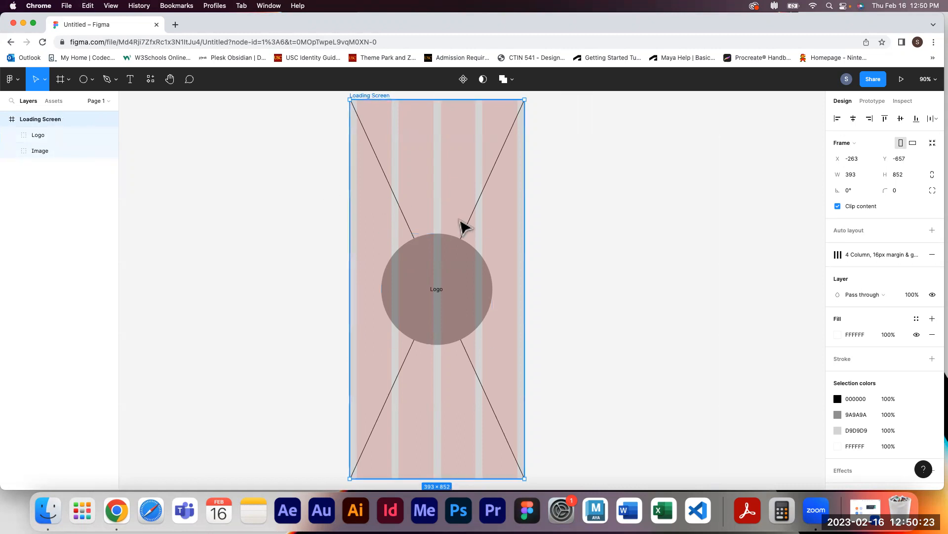
left_click(593, 251)
key("super+v")
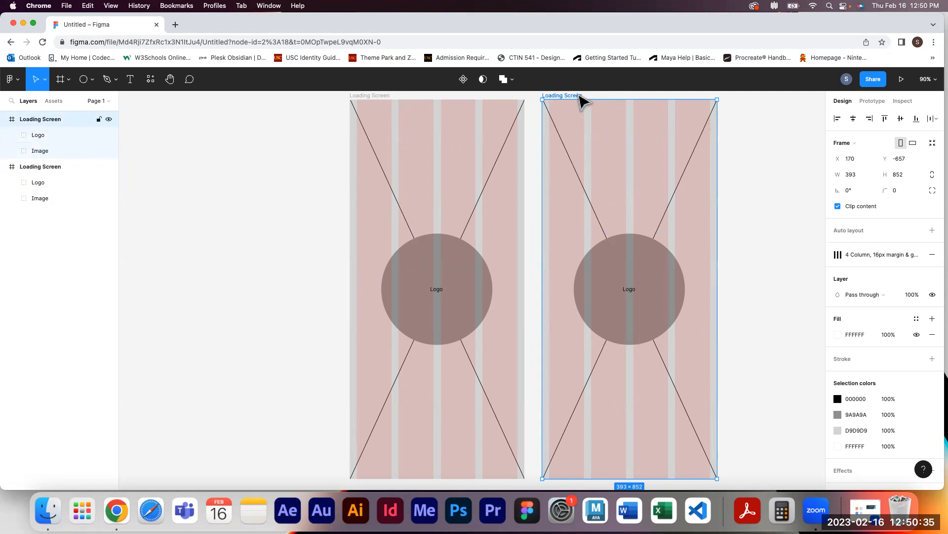
key("Delete")
left_click(380, 96)
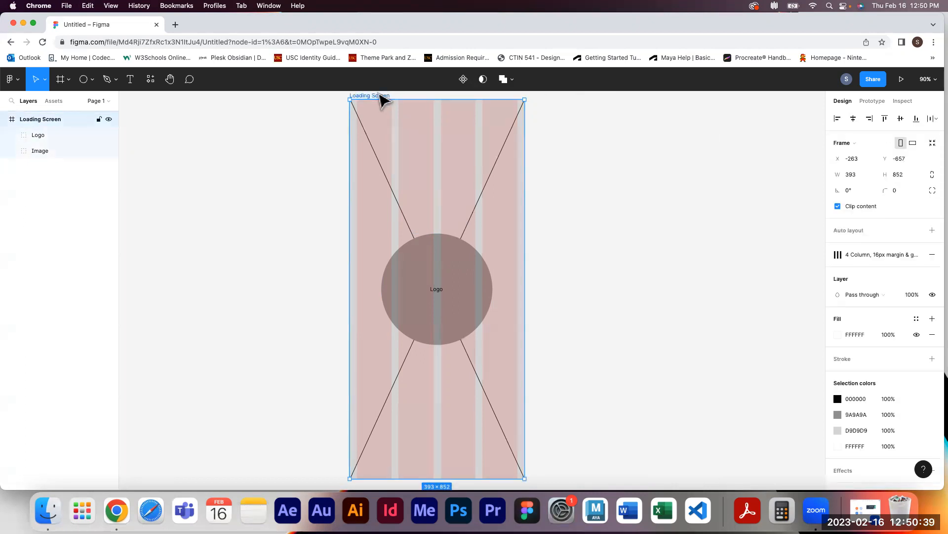
key("super+d")
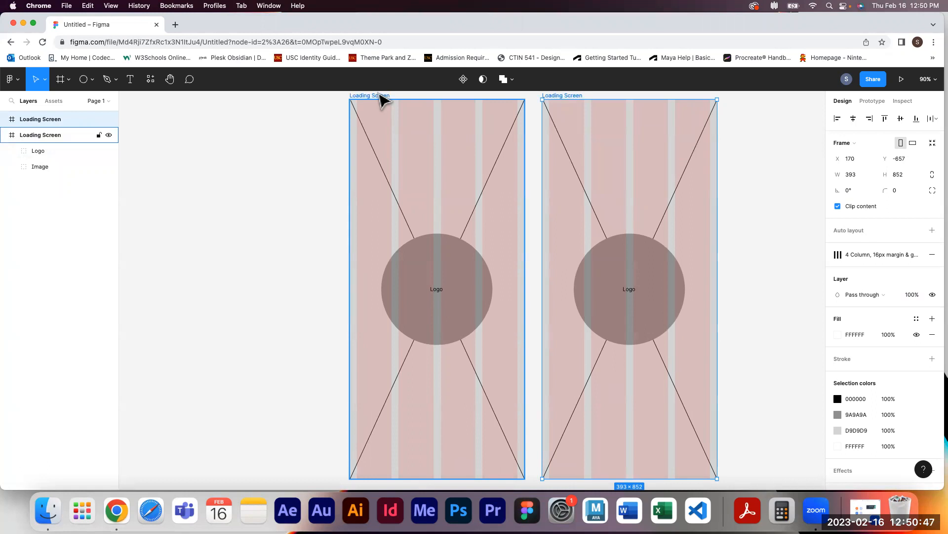
key("super+d")
key("super+d")
key("super+d")
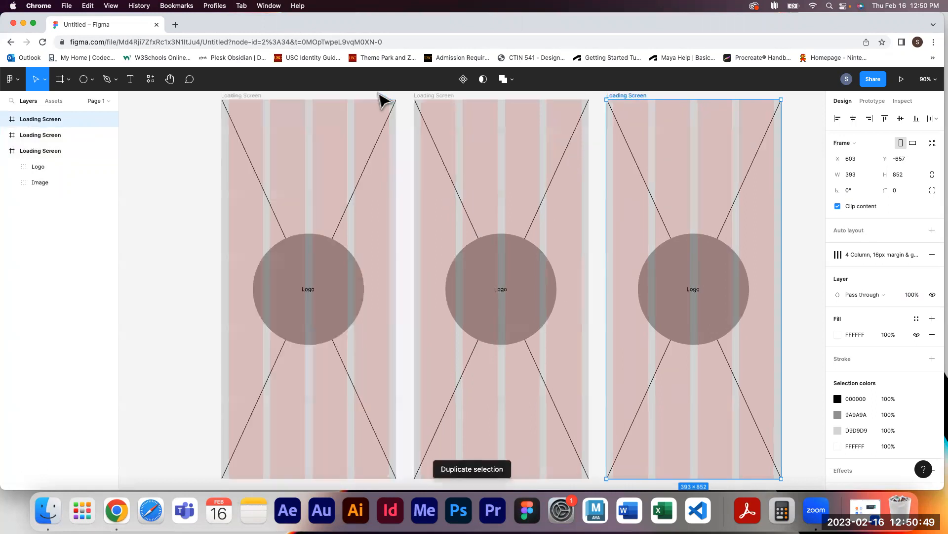
key("super+d")
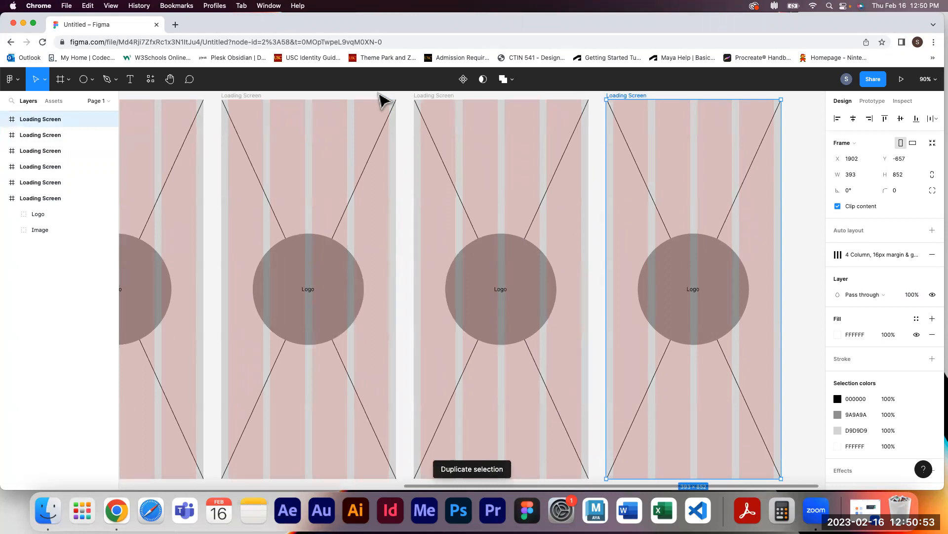
left_click_drag(797, 300, 499, 224)
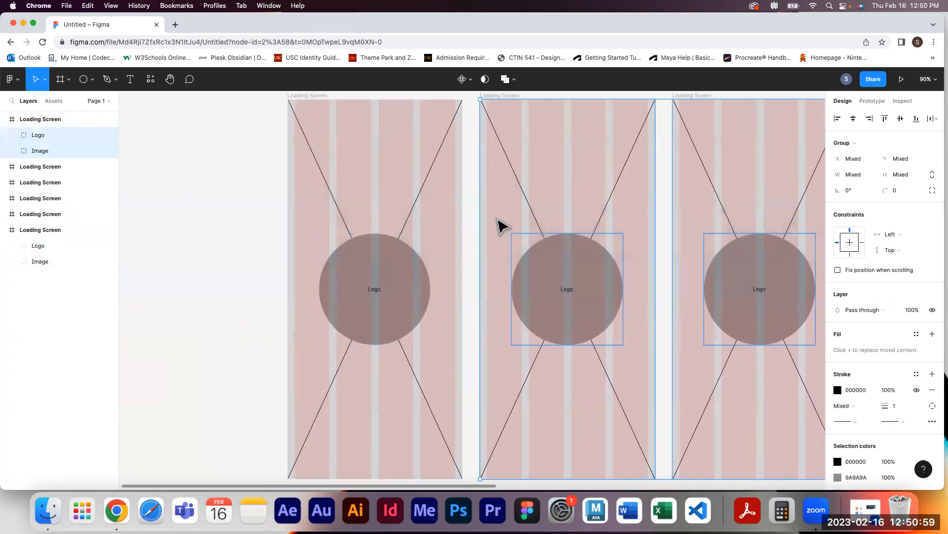
key("Delete")
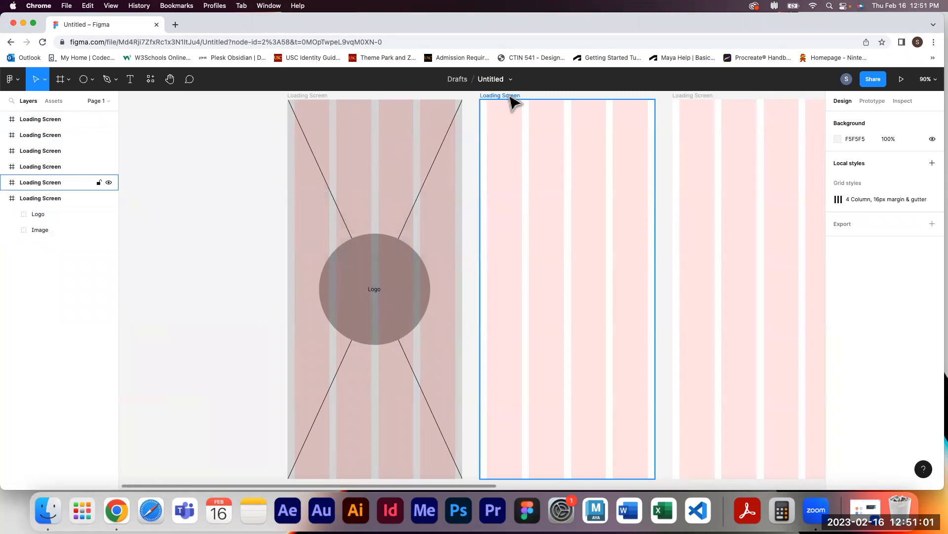
scroll(514, 101, "up", 2)
left_click(509, 118)
key("Delete")
left_click(61, 167)
left_click(58, 114, "shift")
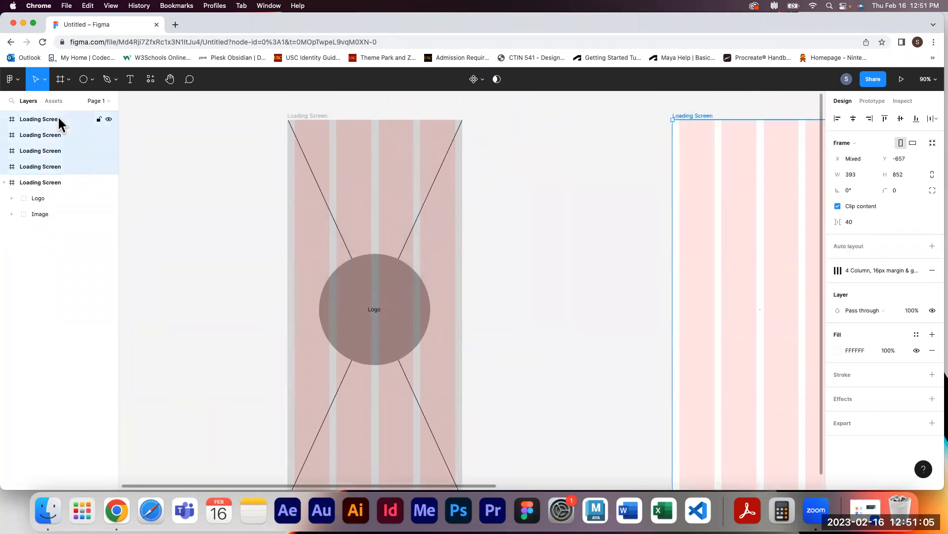
key("Delete")
left_click(312, 120)
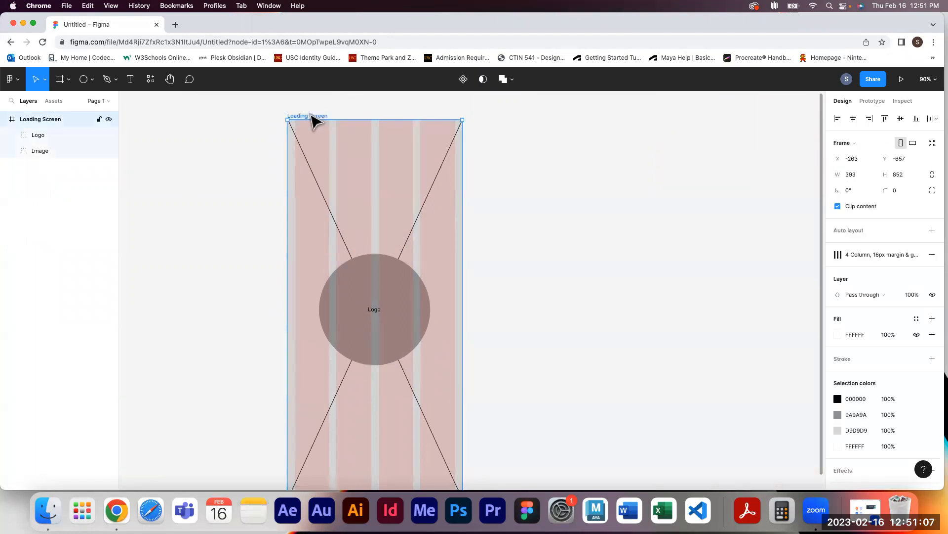
key("super+d")
left_click_drag(513, 124, 575, 206)
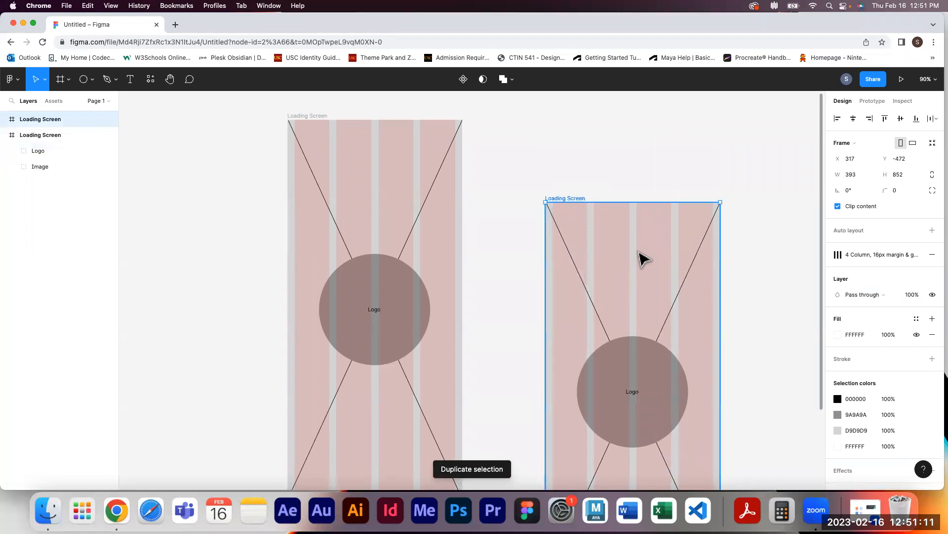
key("super+d")
scroll(643, 259, "right", 4)
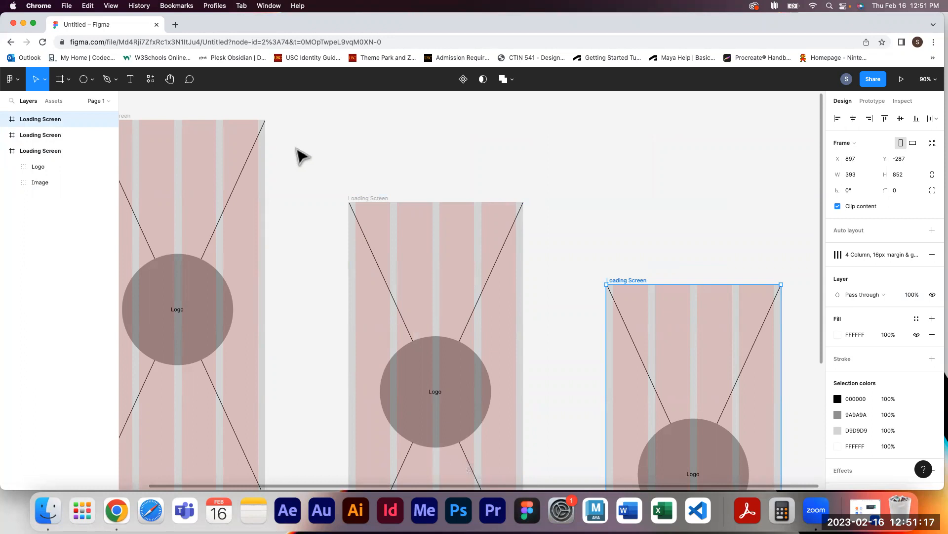
left_click(360, 199)
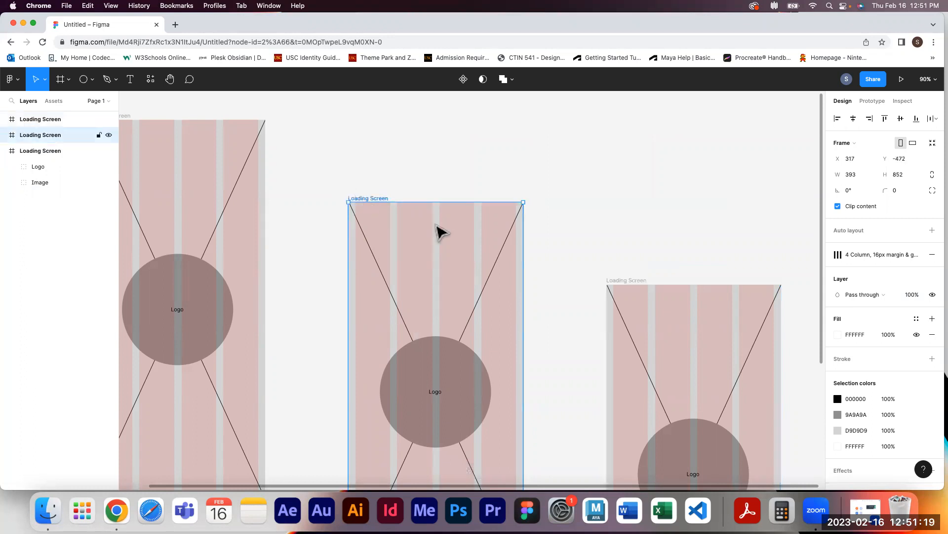
key("Delete")
left_click(624, 285)
key("Delete")
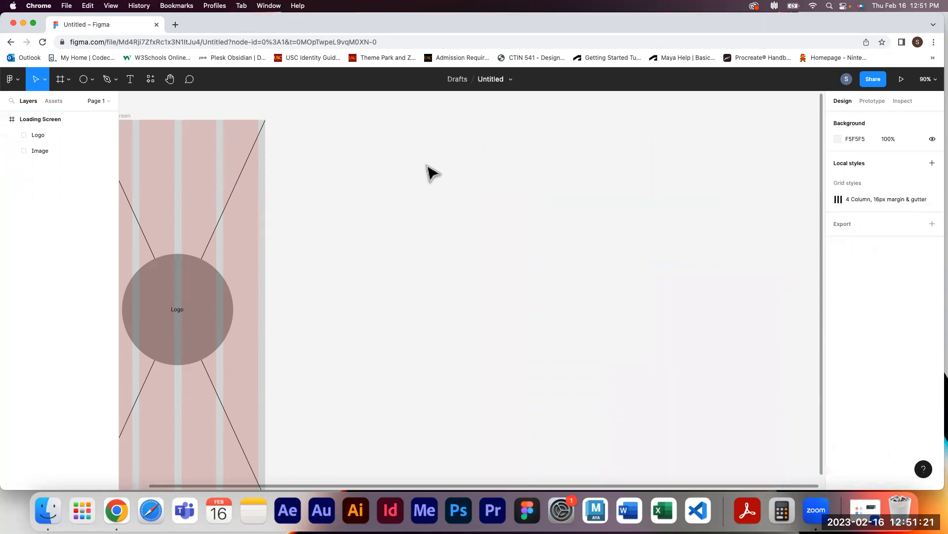
Duplicate the Loading Screen frame and place the copy beside the original, aligned at the top
left_click_drag(362, 207, 523, 212)
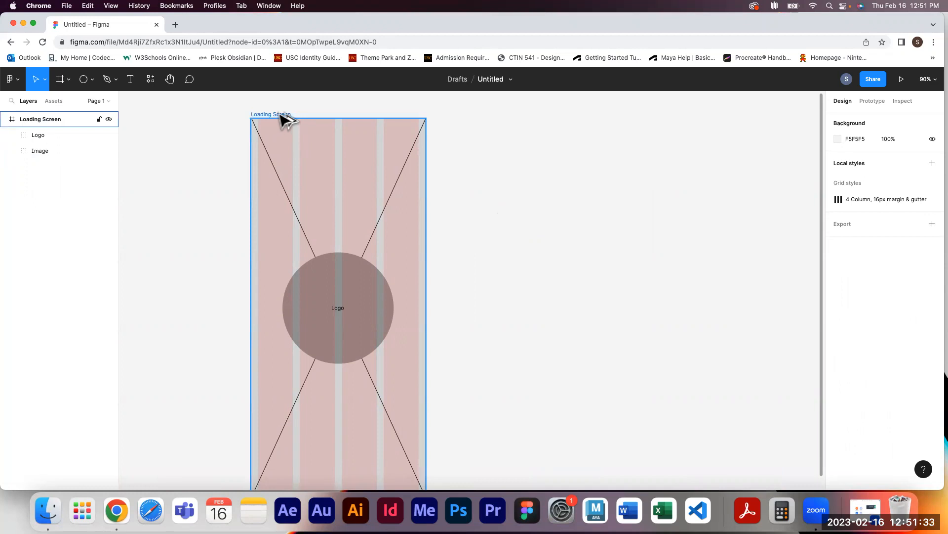
left_click_drag(281, 117, 462, 126)
left_click_drag(476, 123, 487, 116)
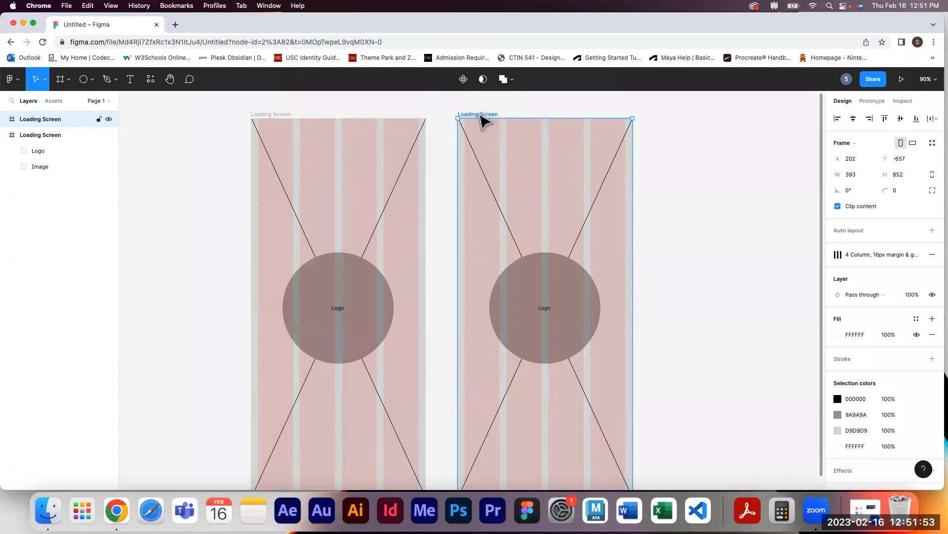
Rename the duplicated frame as Launch Screen
double_click(479, 114)
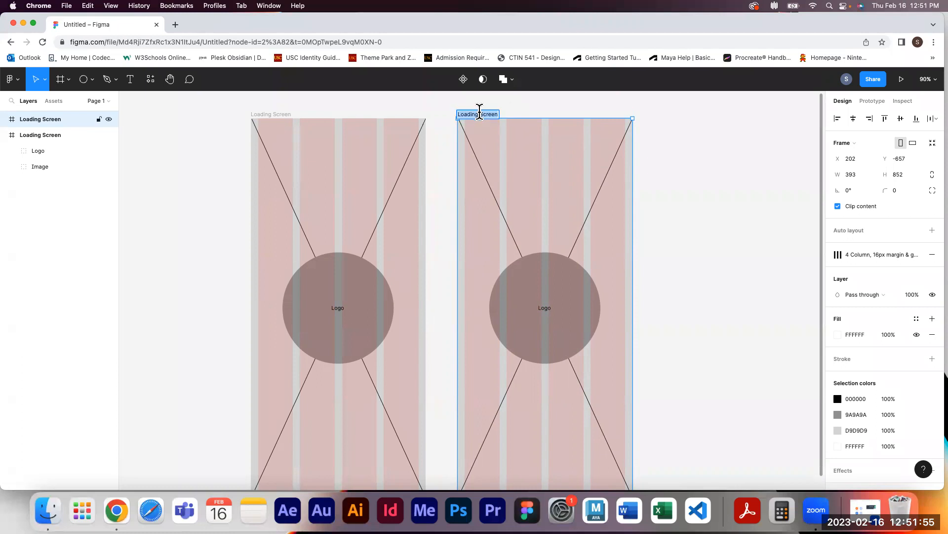
double_click(44, 119)
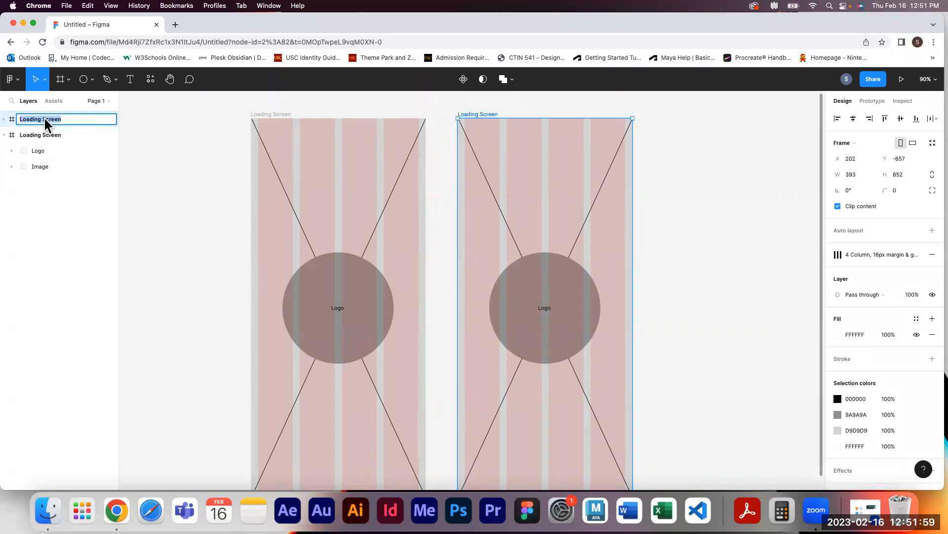
type("Launch Screen")
left_click(679, 247)
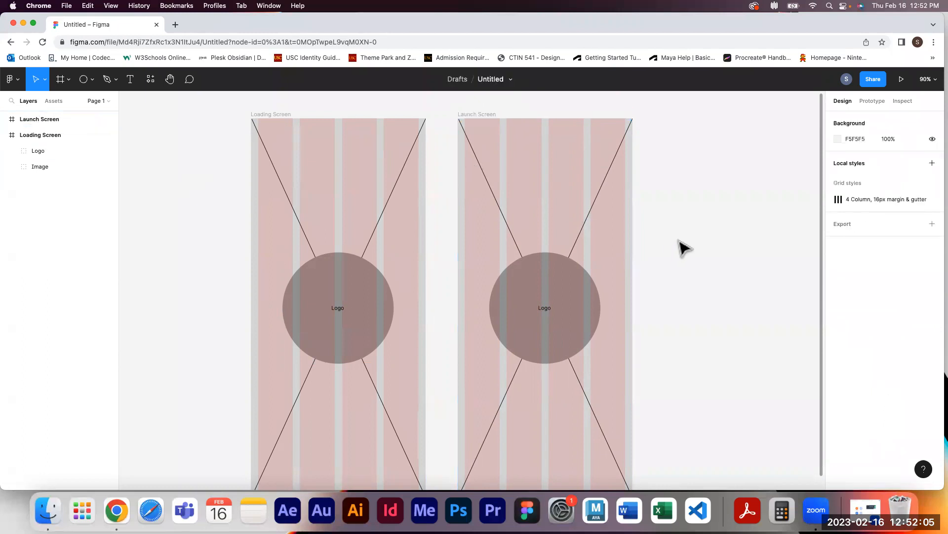
left_click(4, 119)
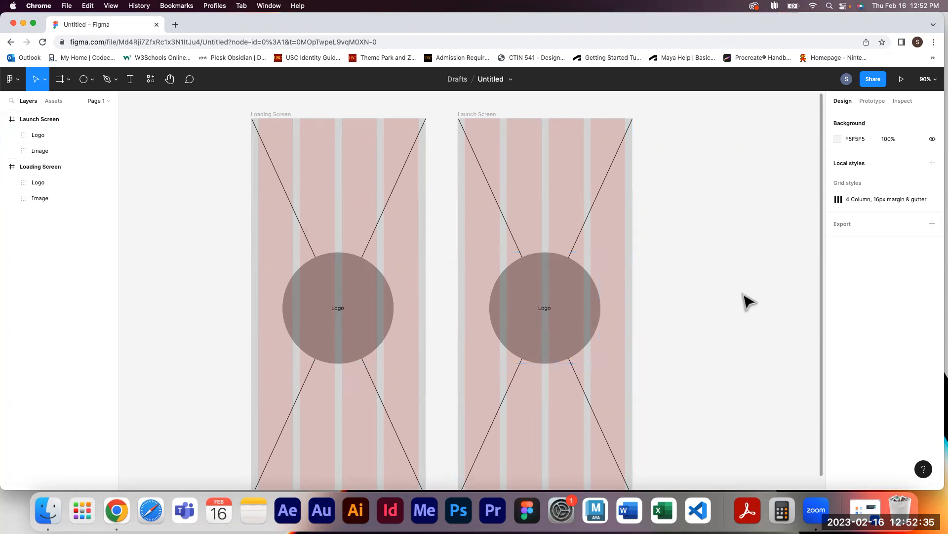
Move the Launch Screen's Logo group higher in the frame, to about Y 210
left_click(563, 322)
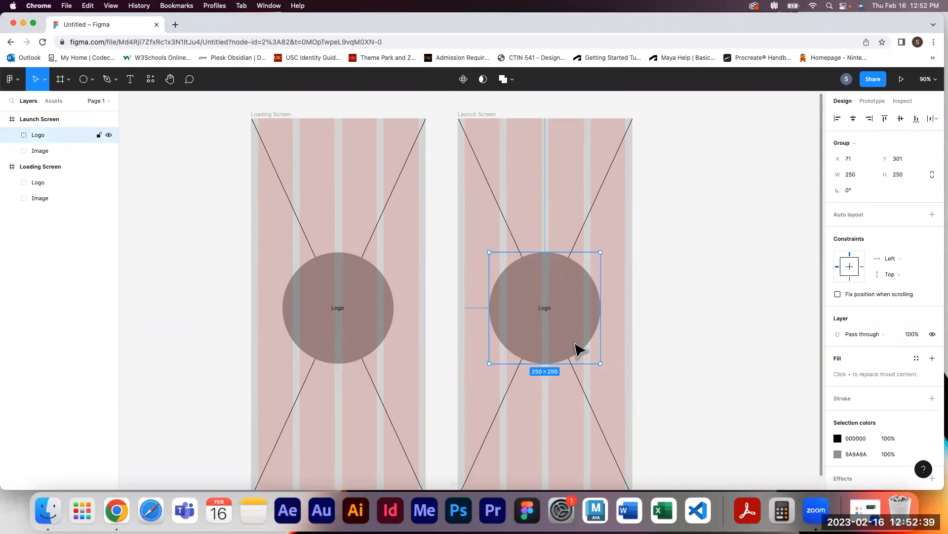
mouse_move(572, 343)
left_mouse_down()
mouse_move(574, 281)
mouse_move(589, 321)
mouse_move(557, 332)
mouse_move(571, 332)
mouse_move(576, 357)
mouse_move(572, 345)
left_mouse_up()
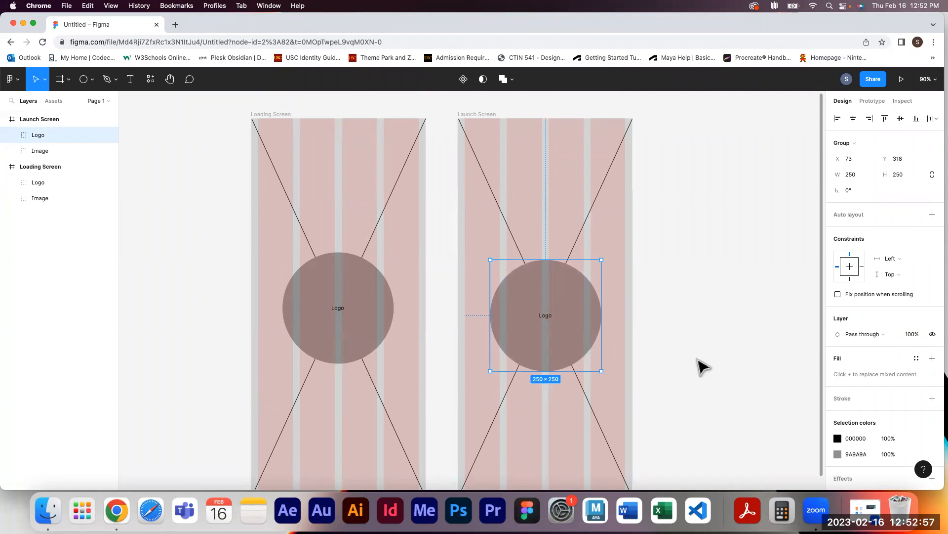
key("shift+Up")
key("shift+Up")
key("shift+Up")
key("shift+Up")
key("shift+Up")
key("shift+Up")
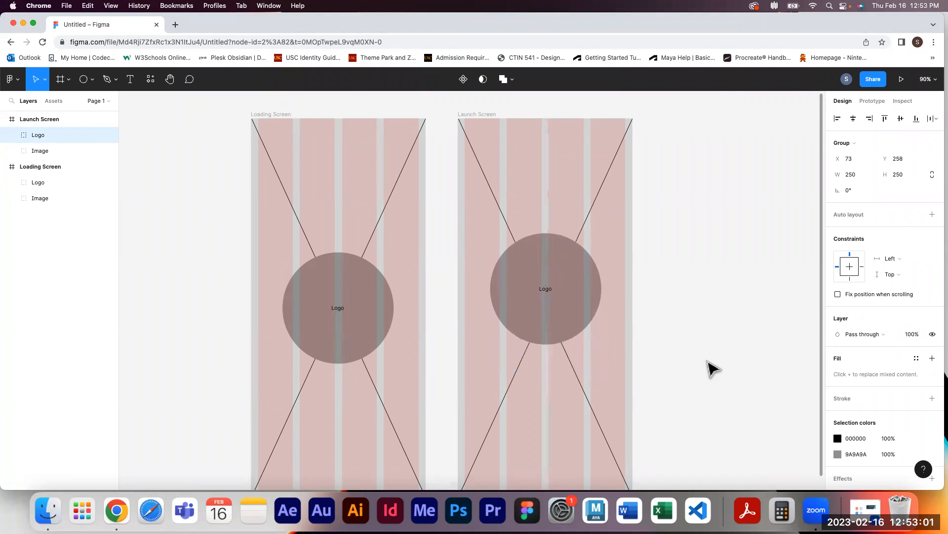
key("shift+Up")
key("shift+Up")
key("shift+Up")
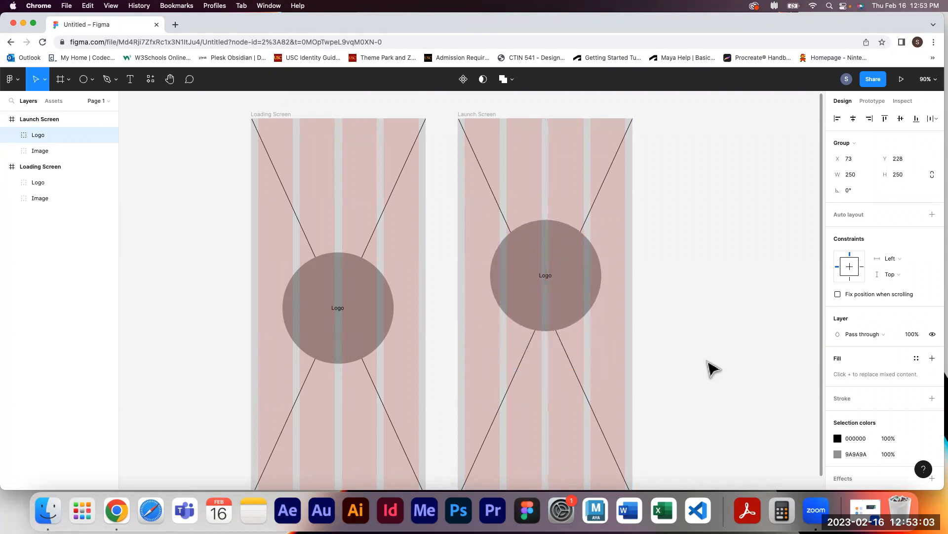
key("shift+Up")
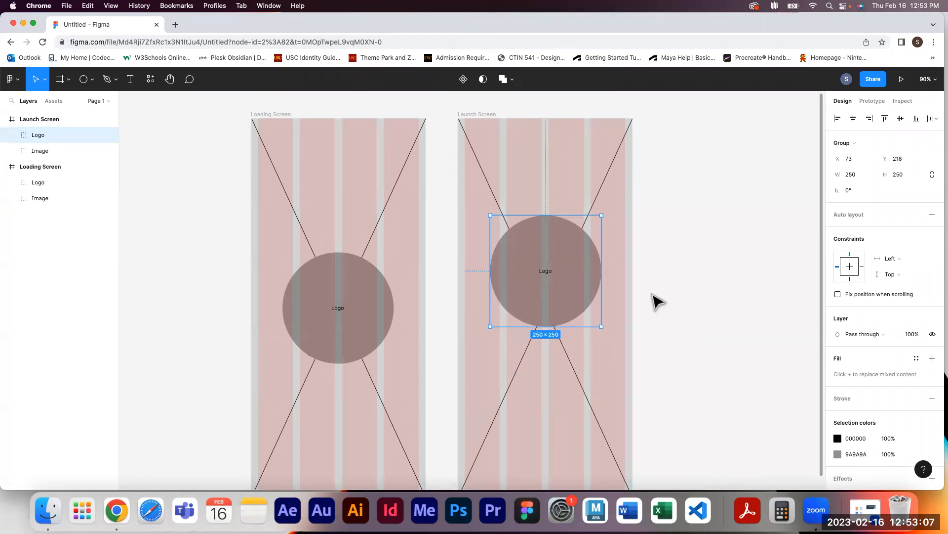
left_click_drag(570, 278, 566, 275)
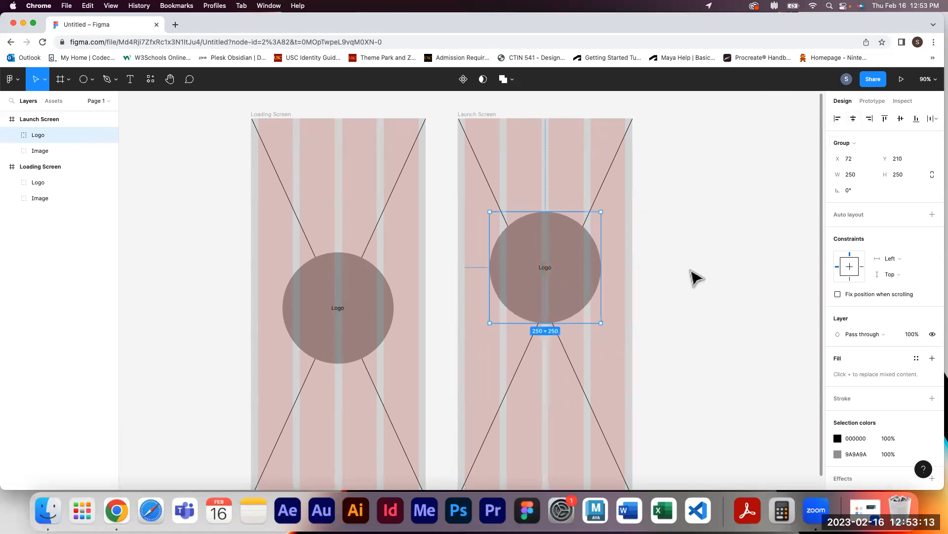
Draw a rectangle about 228 × 60 below the logo on the Launch Screen
scroll(697, 277, "down", 4)
scroll(696, 278, "up", 2)
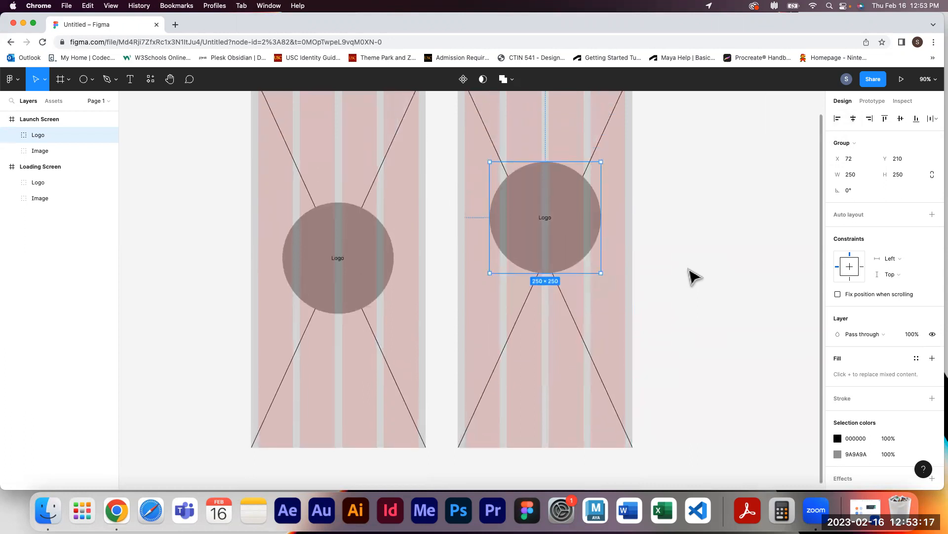
left_click(92, 79)
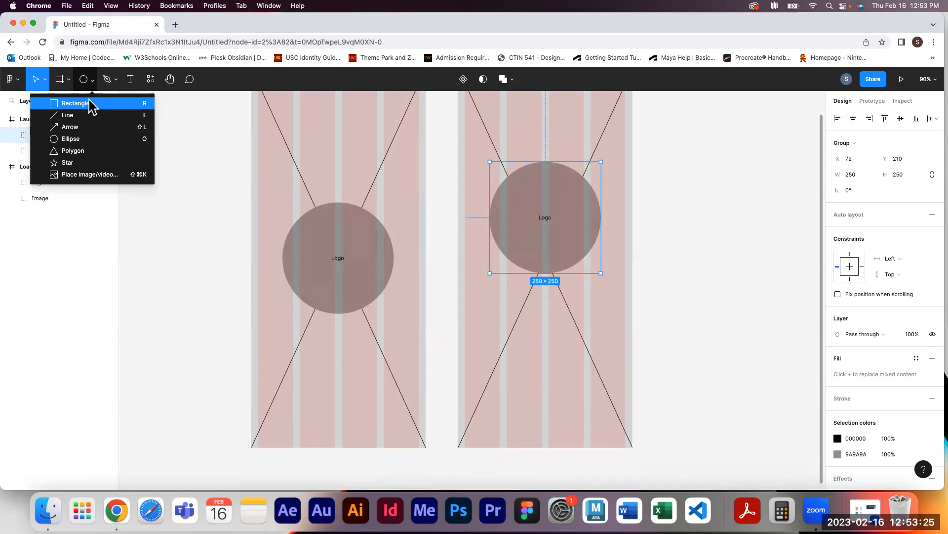
left_click(142, 136)
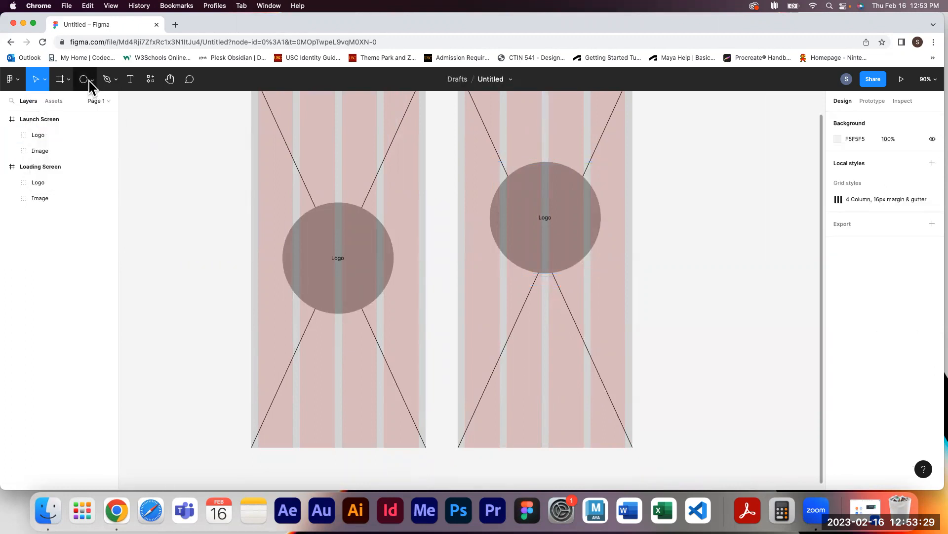
left_click(88, 84)
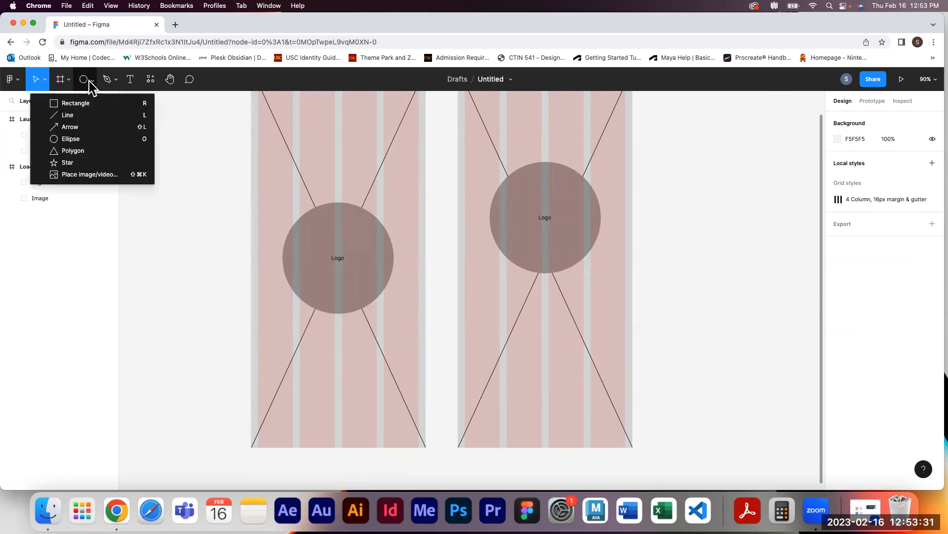
left_click(82, 104)
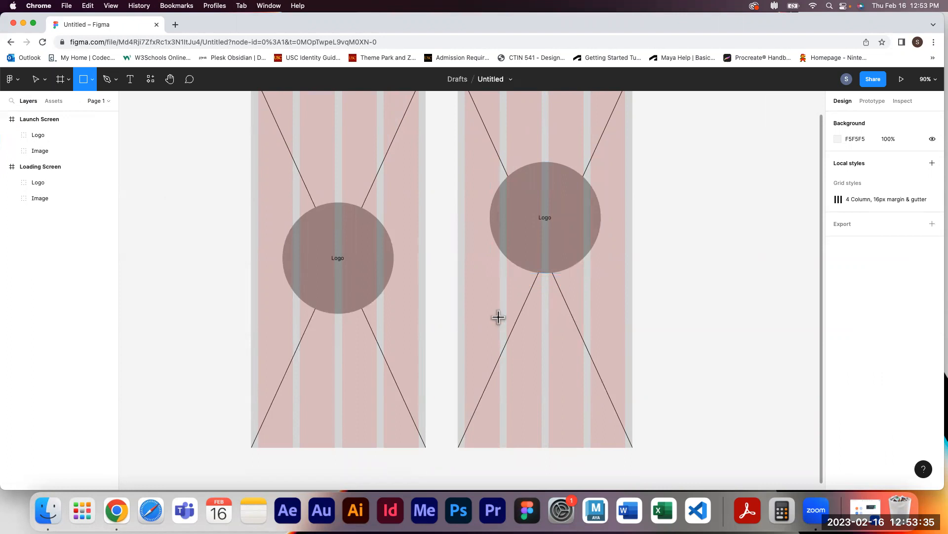
mouse_move(500, 303)
left_mouse_down()
mouse_move(607, 336)
mouse_move(611, 327)
mouse_move(600, 327)
mouse_move(602, 337)
left_mouse_up()
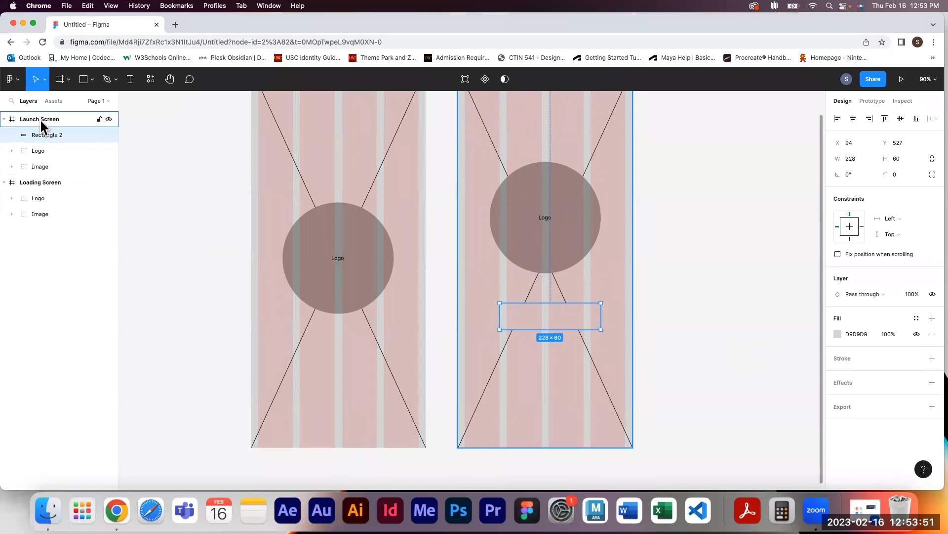
Set the rectangle's fill to the gray B7B7B7 and center it horizontally in the frame
left_click(837, 334)
left_click_drag(712, 264, 706, 281)
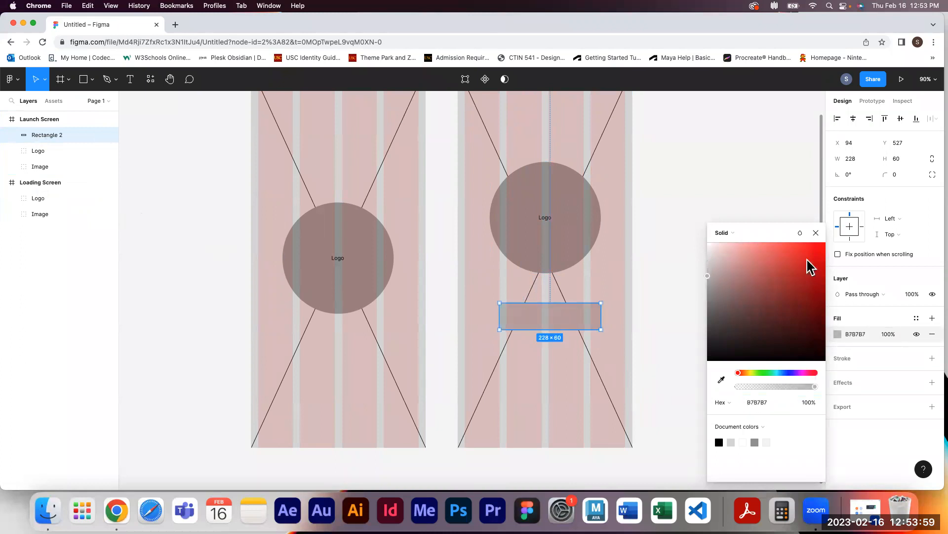
left_click(815, 233)
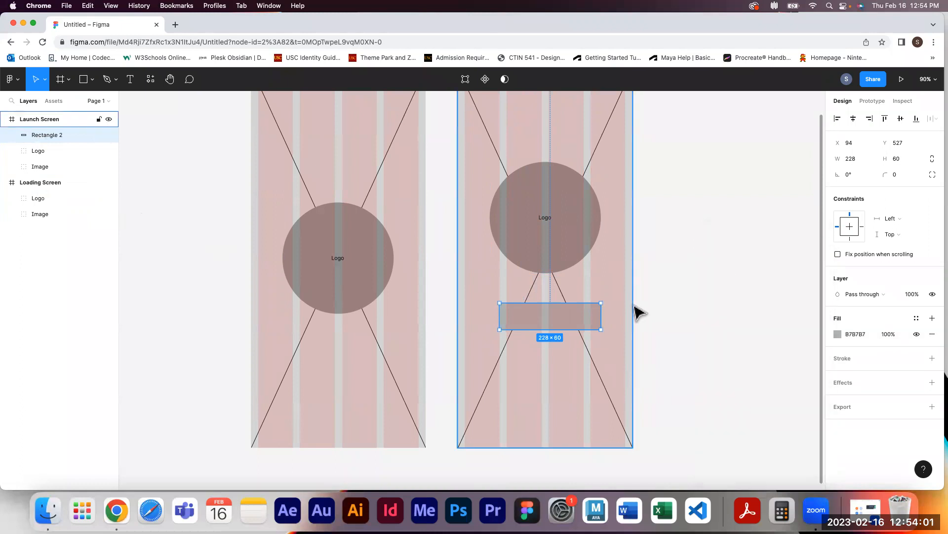
left_click(853, 119)
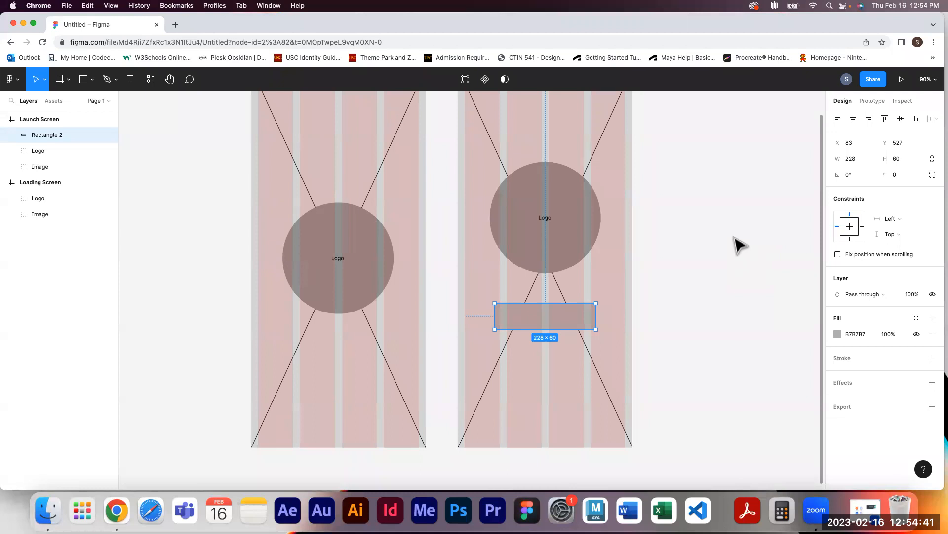
Add a text layer reading Login on top of the rectangle
left_click(726, 242)
left_click(131, 80)
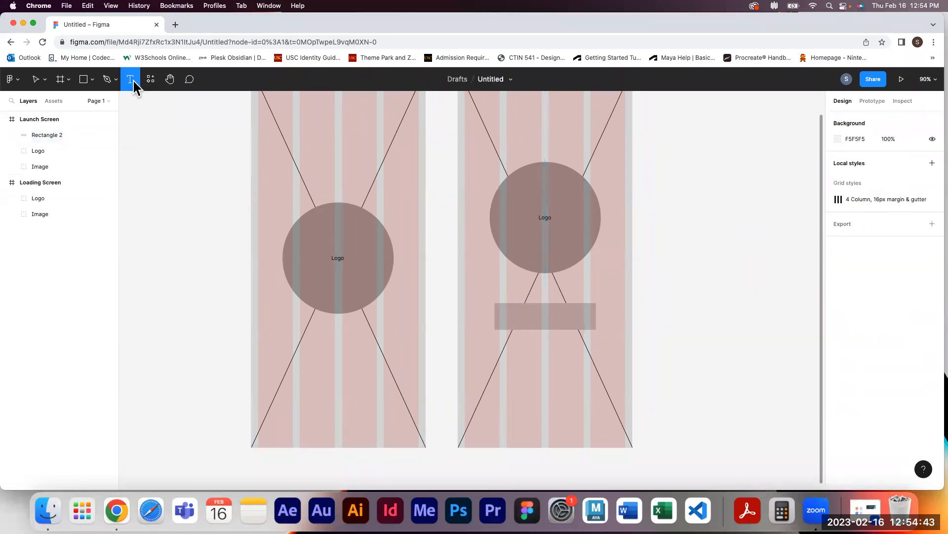
left_click(532, 316)
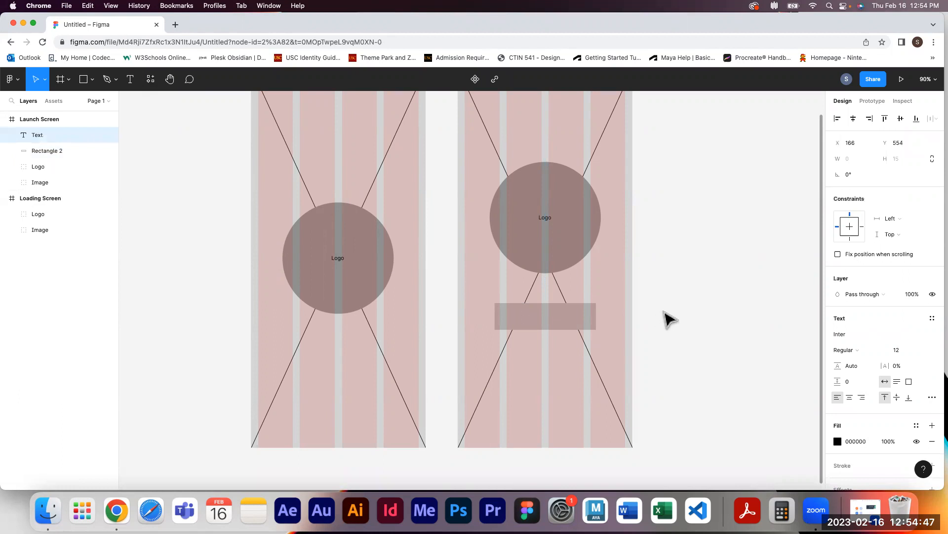
type("Login")
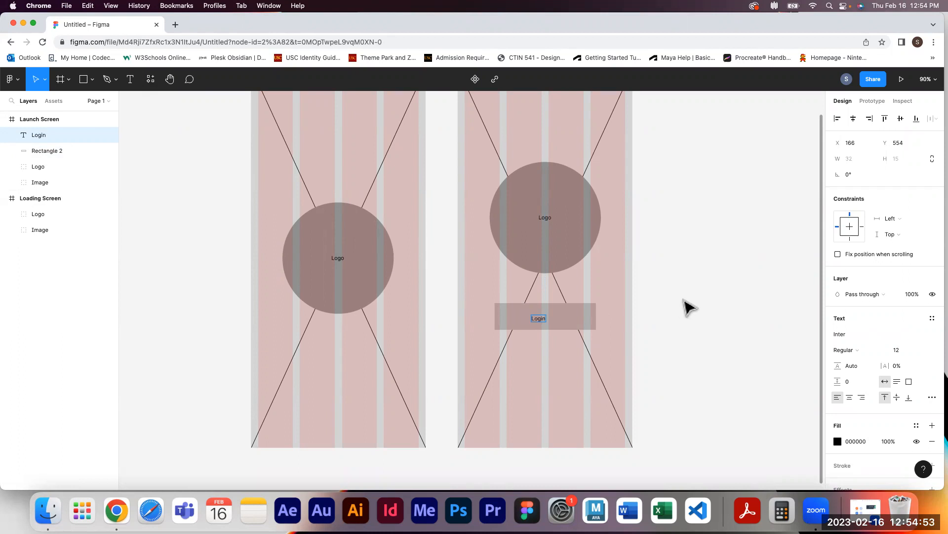
key("Escape")
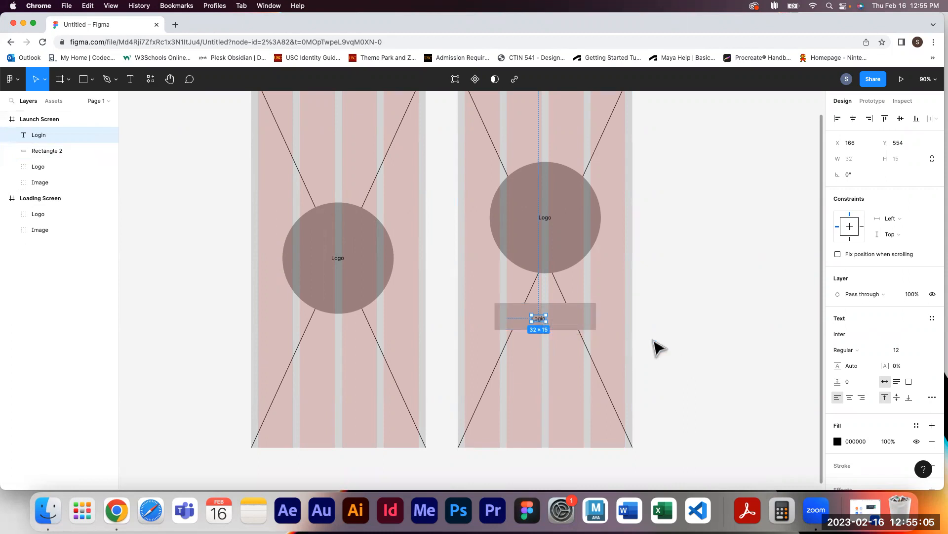
Center the Login text on the rectangle both horizontally and vertically
key("super+equal")
left_click_drag(398, 326, 185, 212)
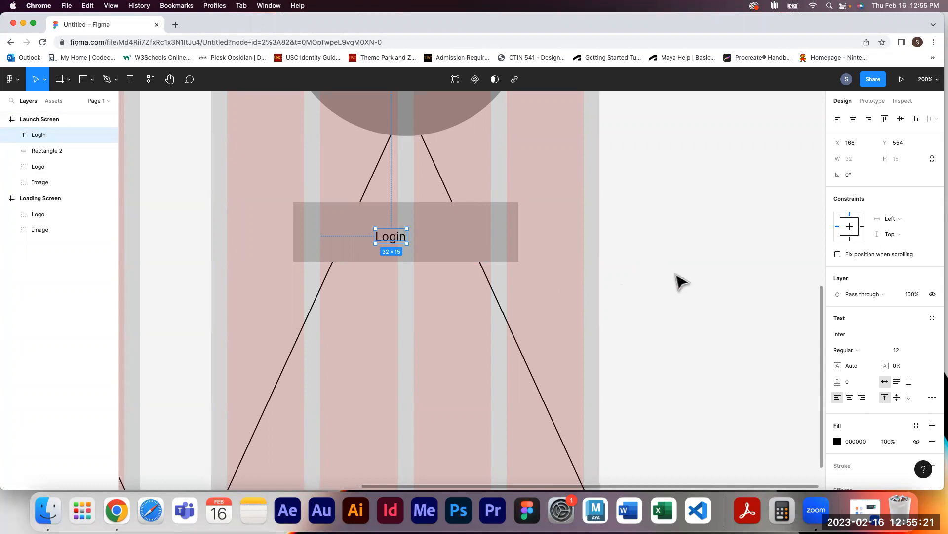
left_click(60, 154, "shift")
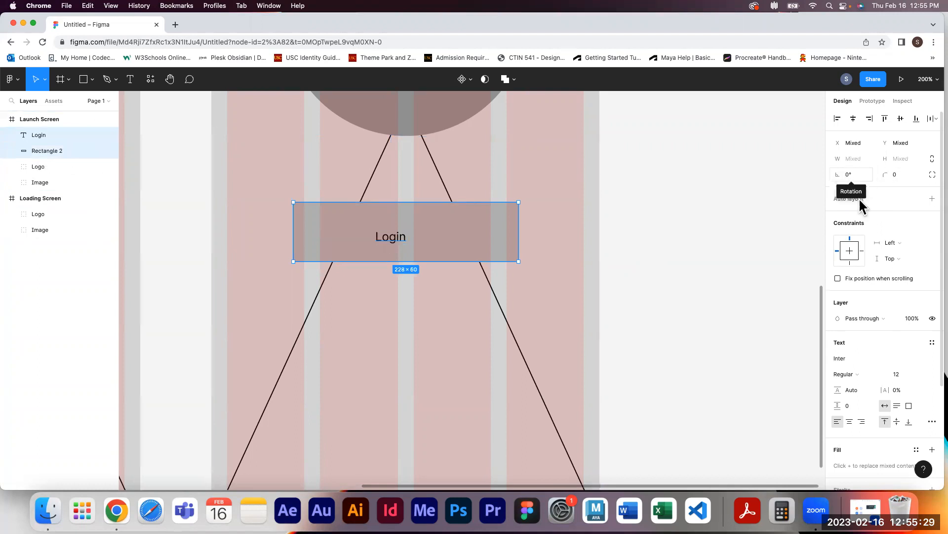
left_click(854, 117)
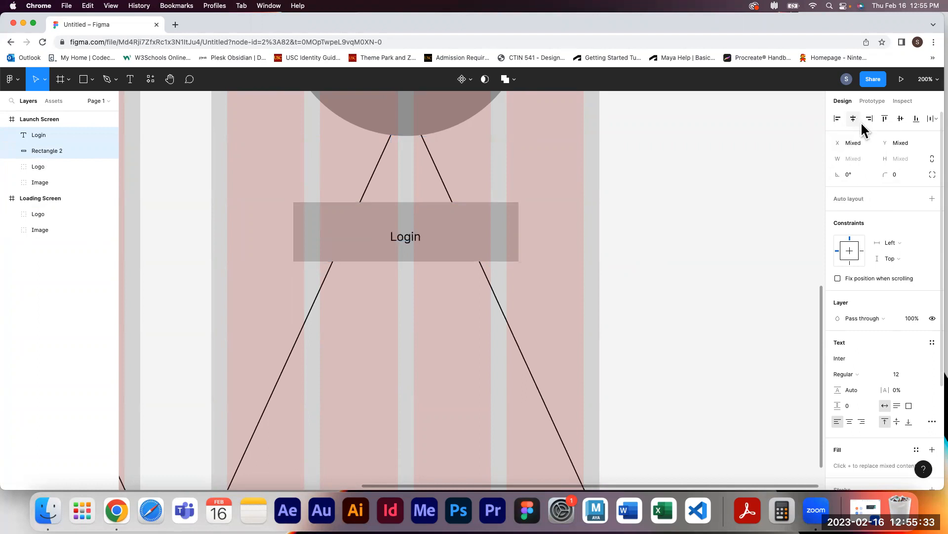
left_click(899, 121)
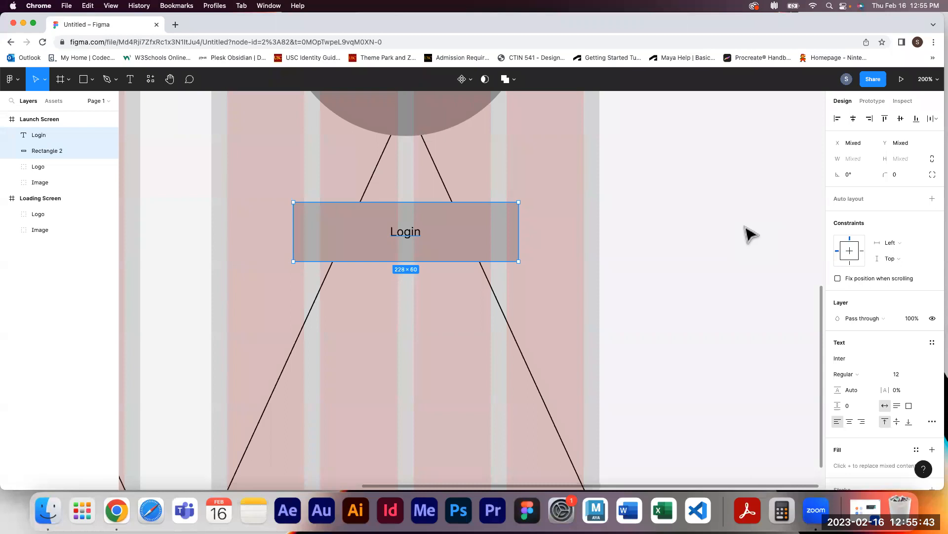
Group the Login text with its rectangle and name the group Login Button
key("cmd+g")
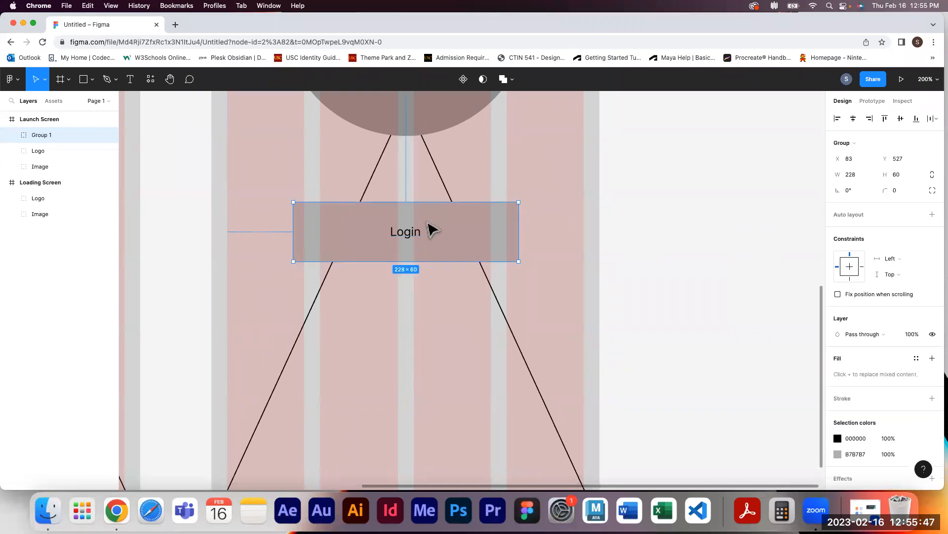
double_click(47, 136)
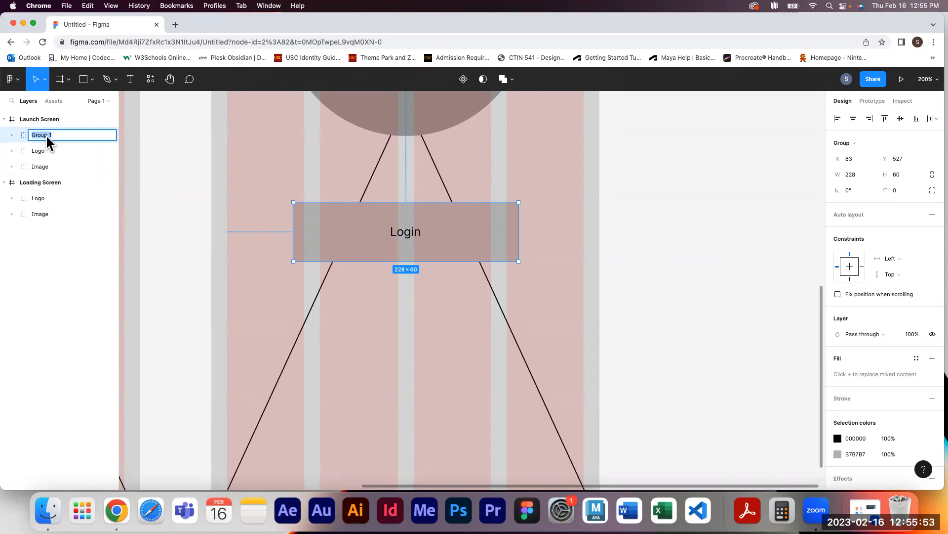
type("Login Button")
left_click(42, 294)
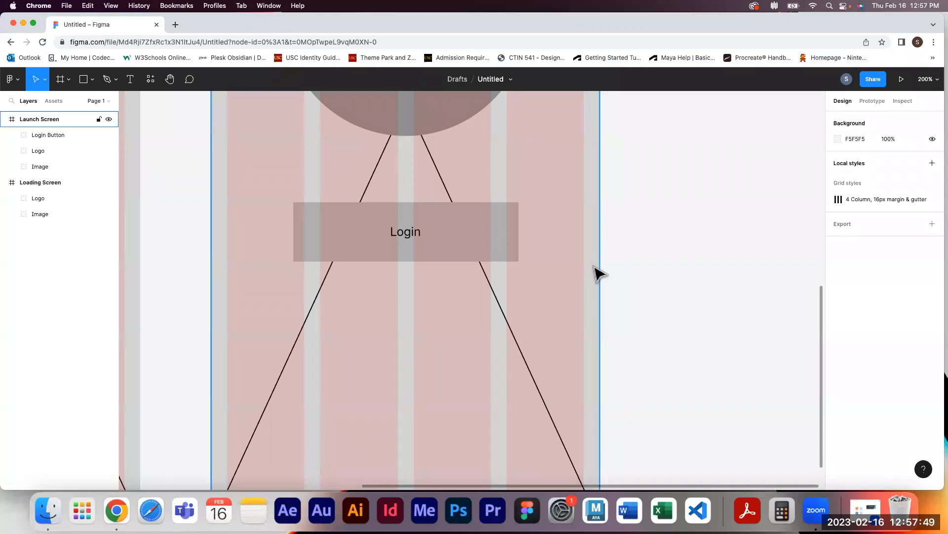
Duplicate the Login Button group and place the copy about 25 px below the original
left_click(501, 247)
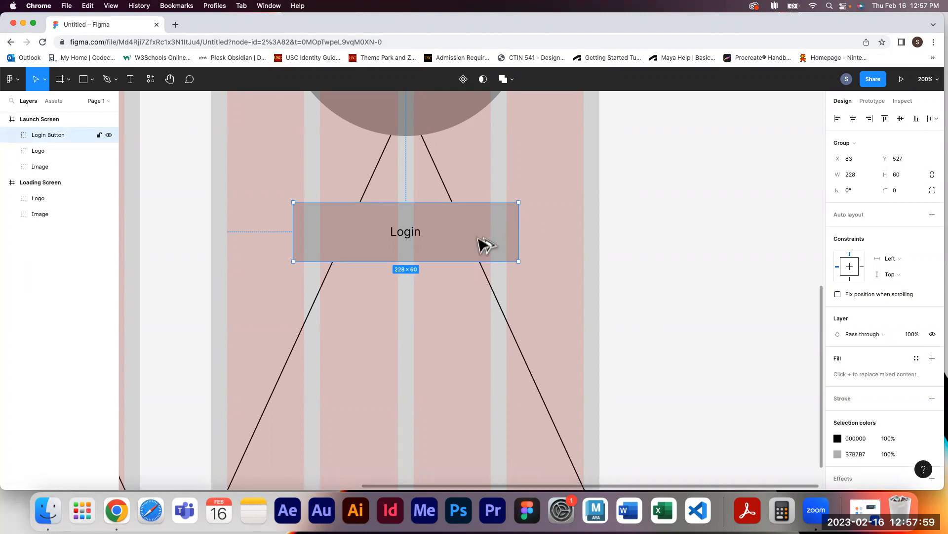
left_click_drag(480, 257, 478, 324)
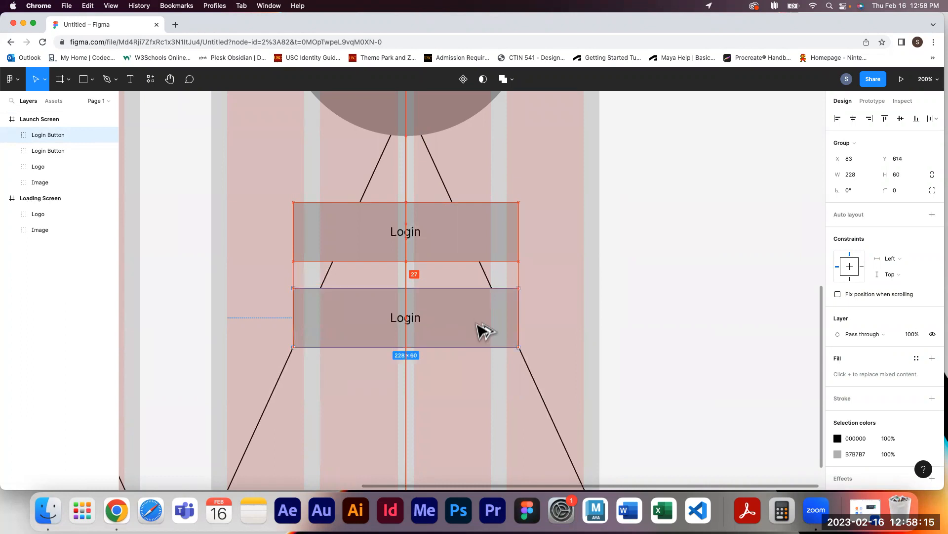
left_click_drag(479, 323, 480, 322)
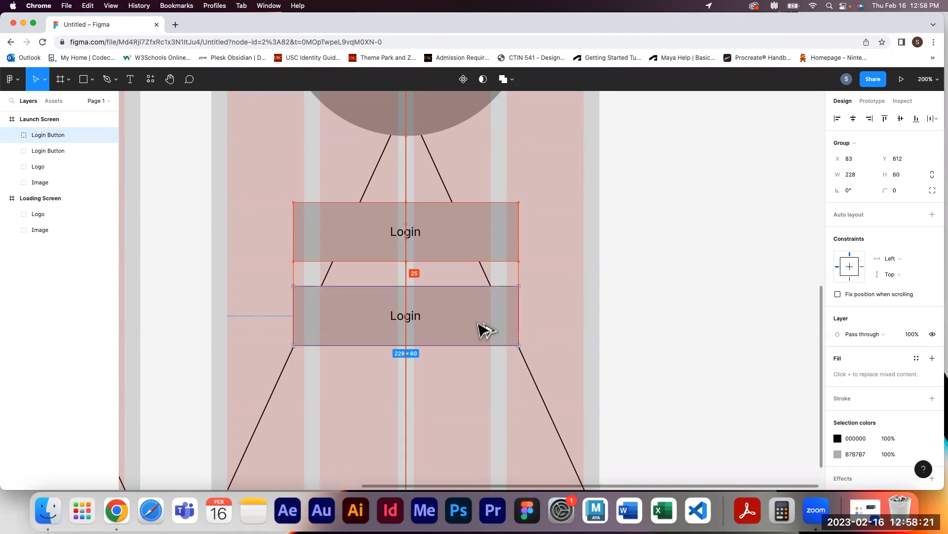
left_click_drag(478, 322, 477, 322)
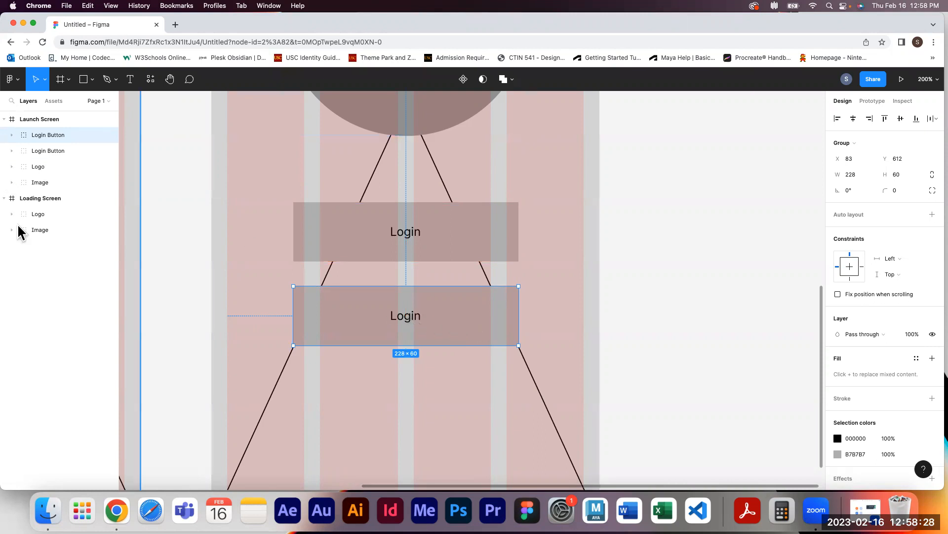
Change the copied button's label to Register and center it within its rectangle
double_click(404, 319)
double_click(405, 319)
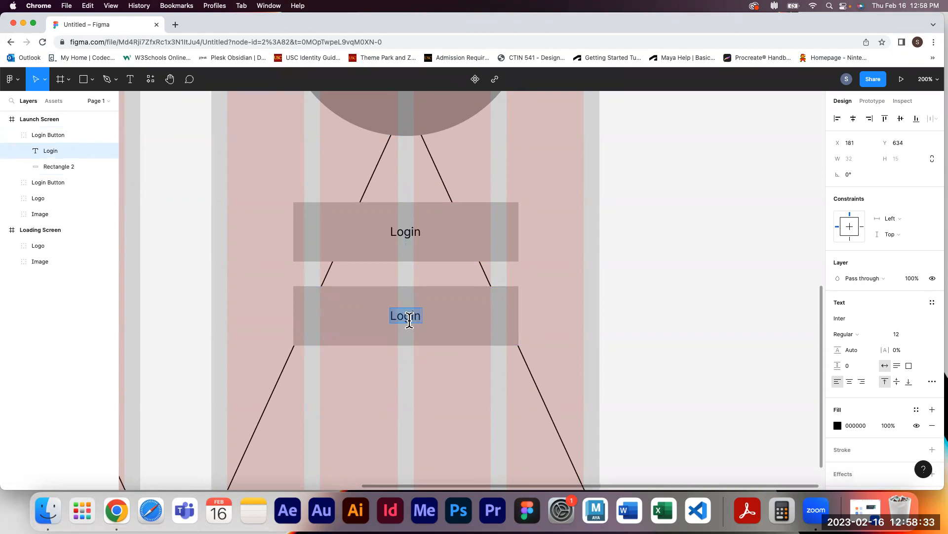
type("Register")
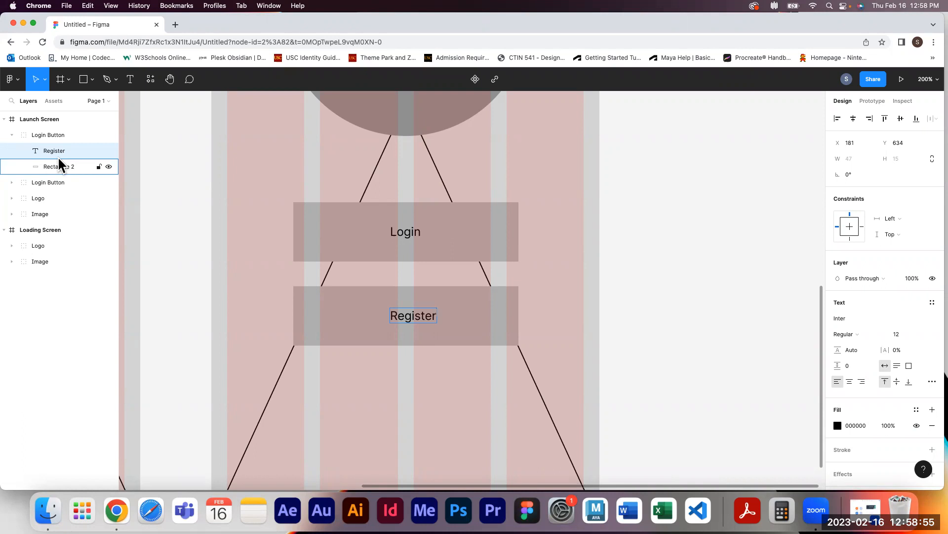
key("Escape")
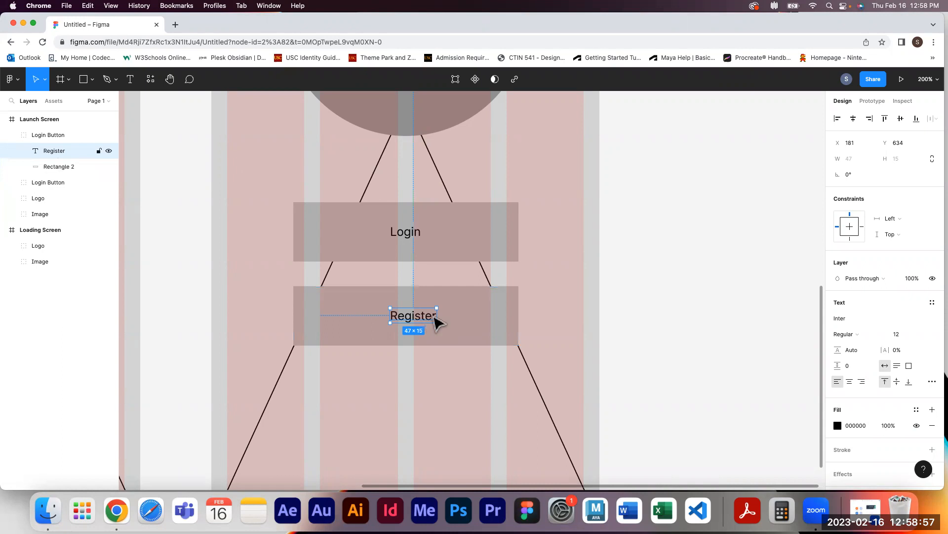
left_click(853, 118)
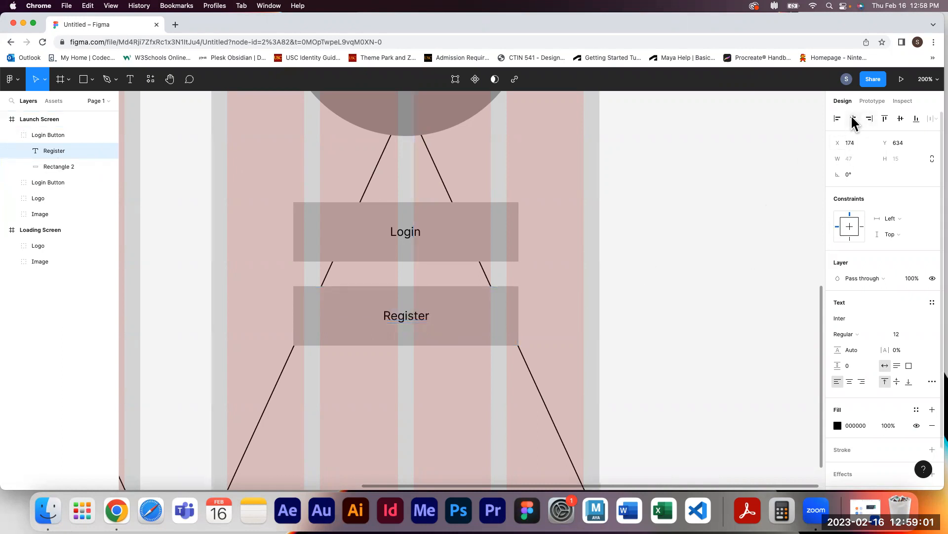
left_click(900, 120)
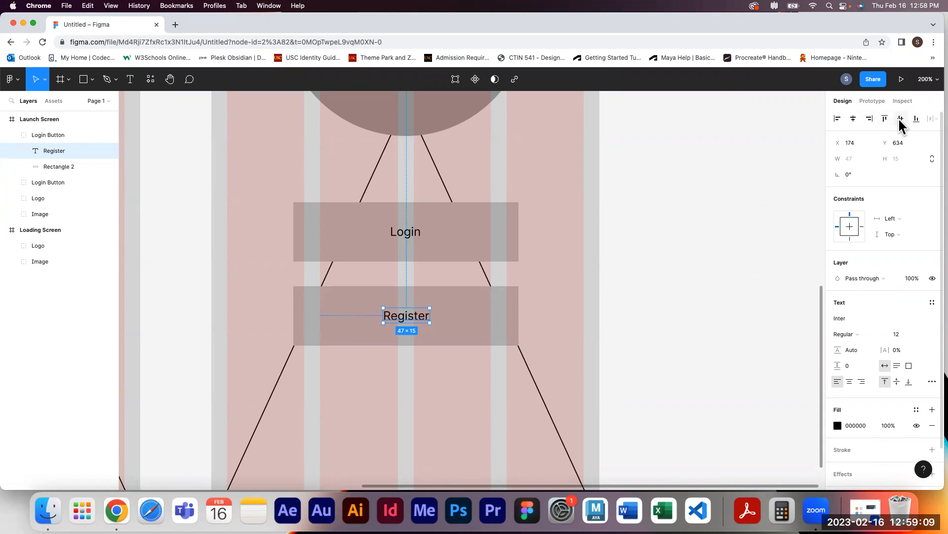
Center the Logo group horizontally and vertically within the Launch Screen frame
left_click(47, 136)
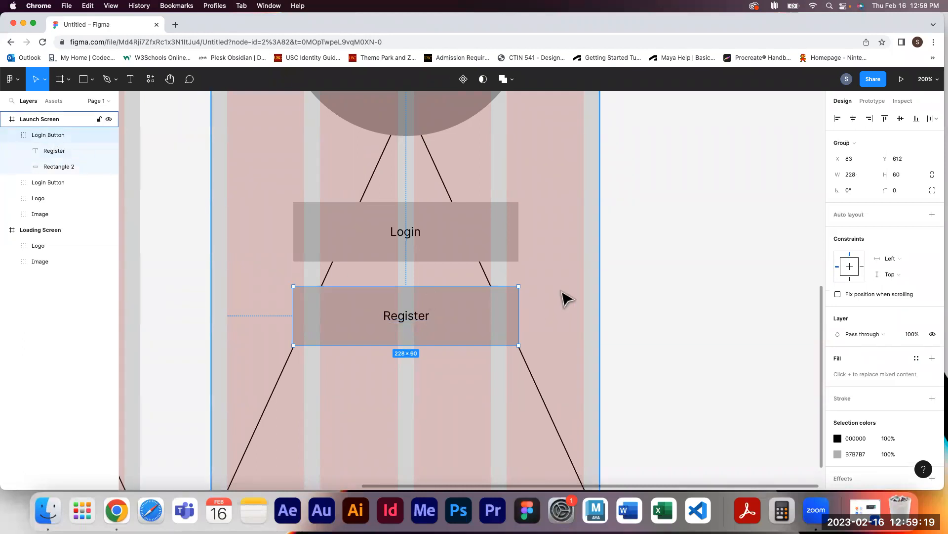
scroll(637, 351, "up", 5)
scroll(576, 339, "up", 5)
left_click_drag(451, 355, 482, 324)
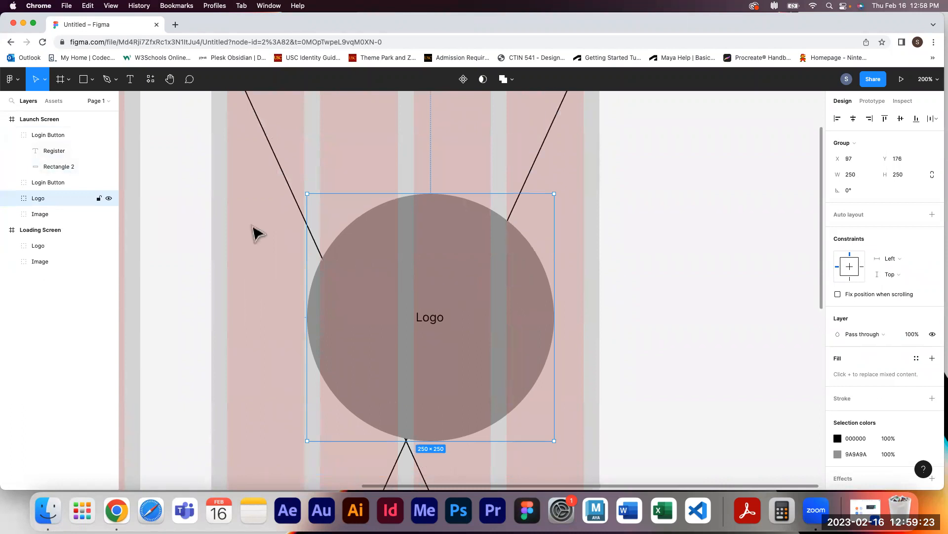
left_click(853, 119)
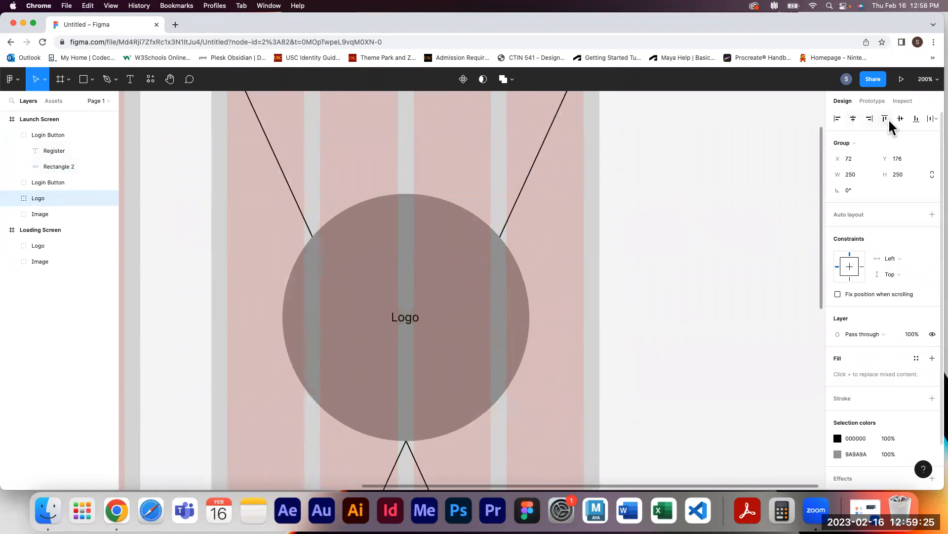
left_click(897, 118)
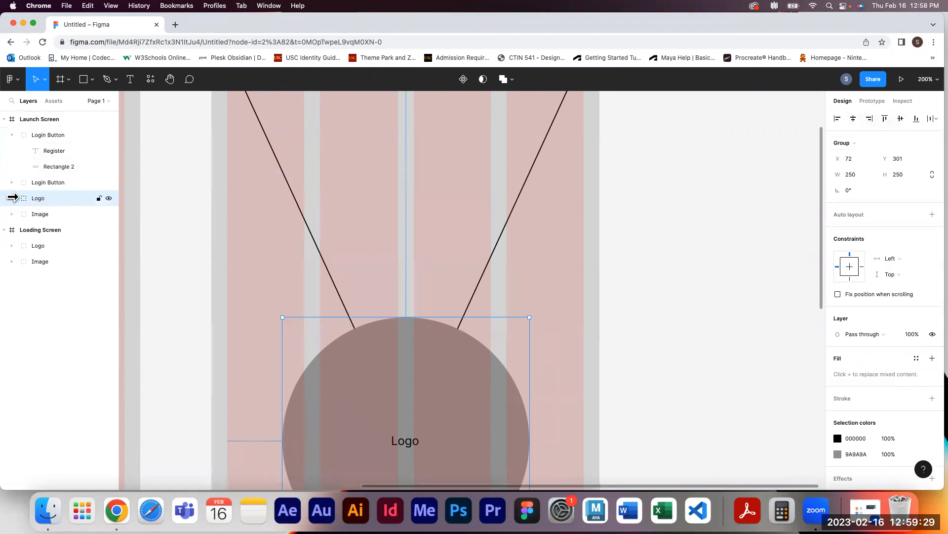
Move the Logo group upward to about Y 206 in the Launch Screen frame
left_click(43, 148)
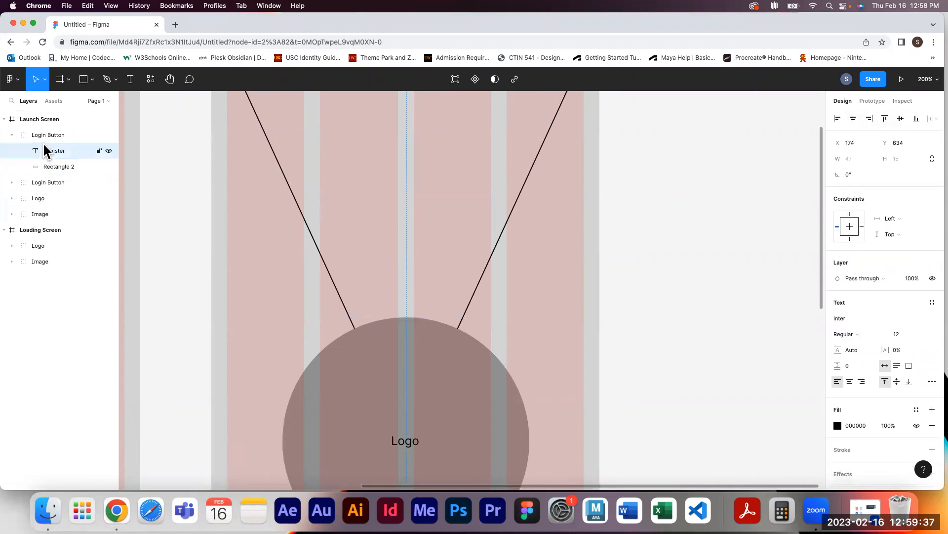
left_click(33, 130)
left_click(42, 146)
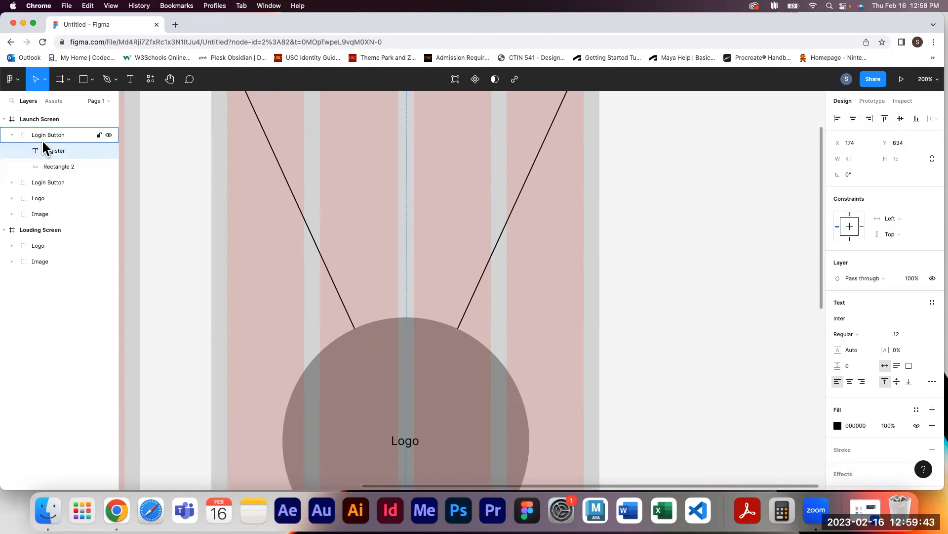
scroll(284, 239, "down", 5)
left_click_drag(447, 292, 444, 200)
left_click(664, 314)
Duplicate the Register button group and place the copy about 25 px below it
scroll(662, 314, "down", 10)
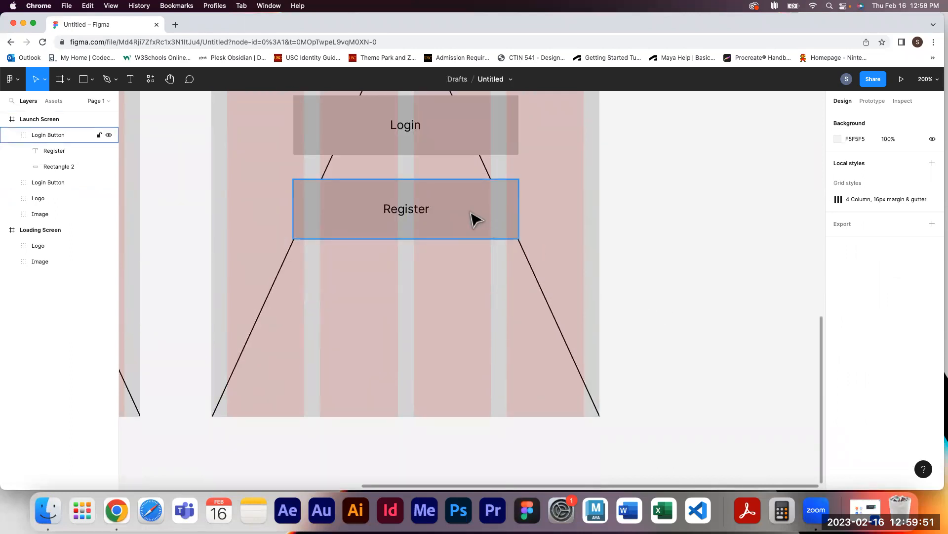
left_click_drag(480, 219, 475, 304)
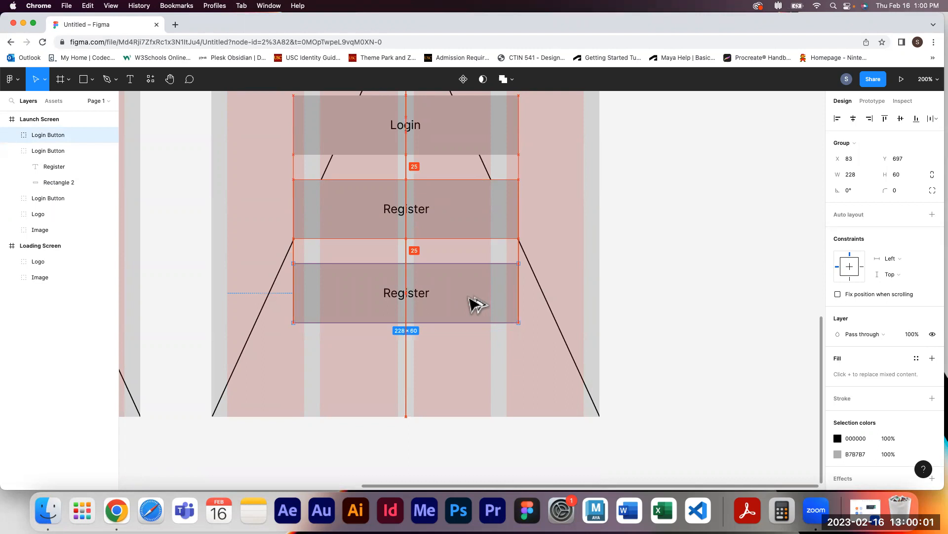
Relabel the third button Continue as Guest and center the text within its rectangle
double_click(409, 300)
double_click(405, 292)
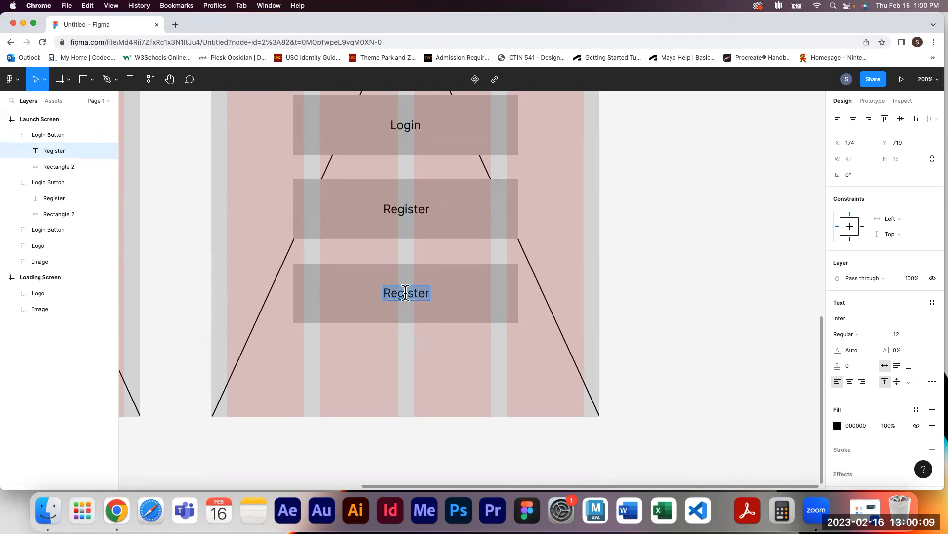
type("Continue as Guest")
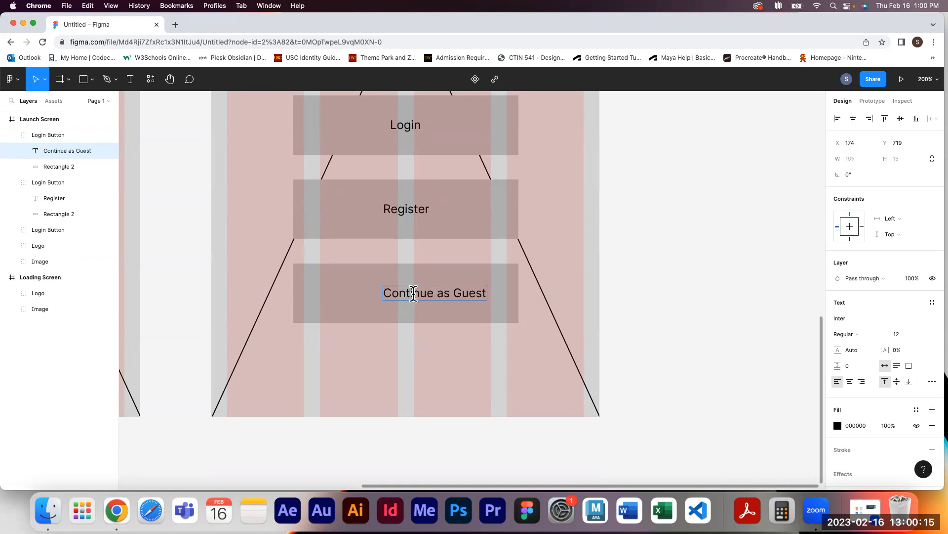
key("Escape")
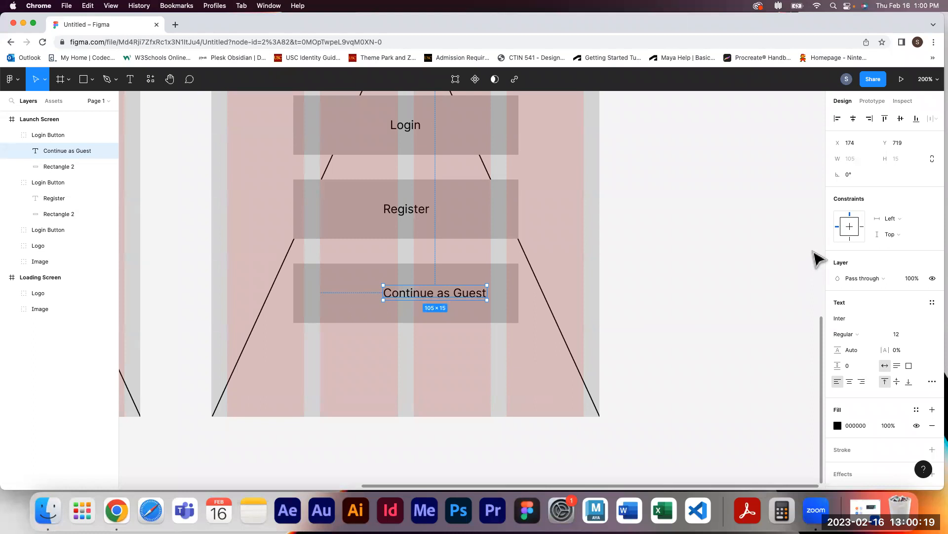
left_click(854, 119)
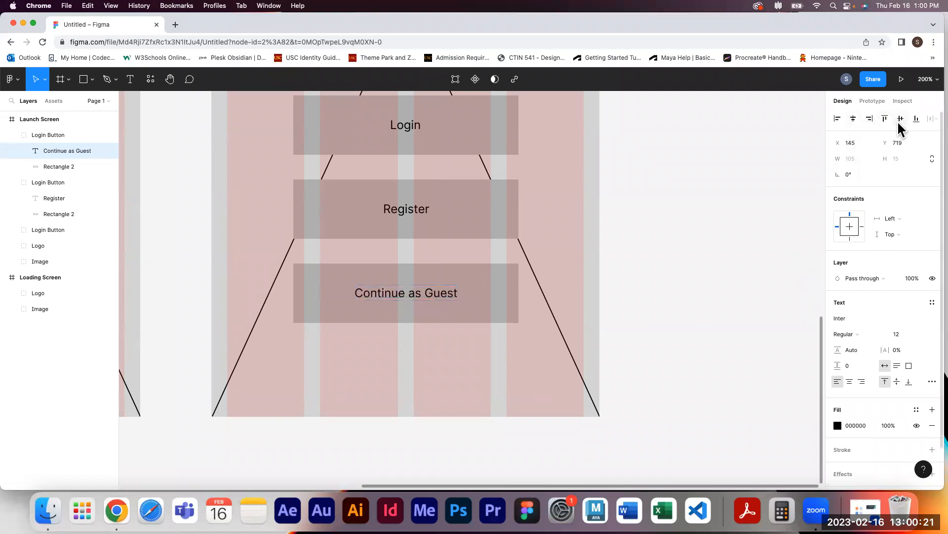
left_click(900, 119)
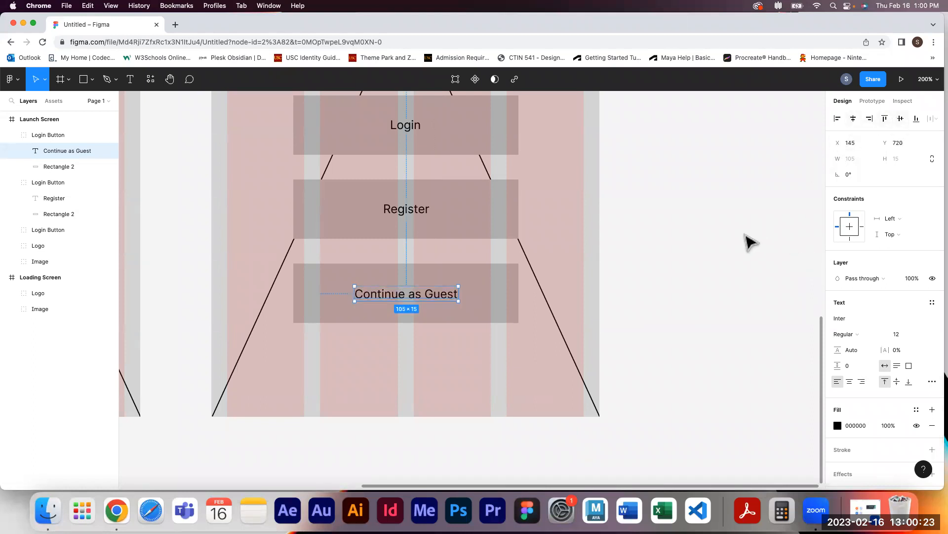
left_click(729, 265)
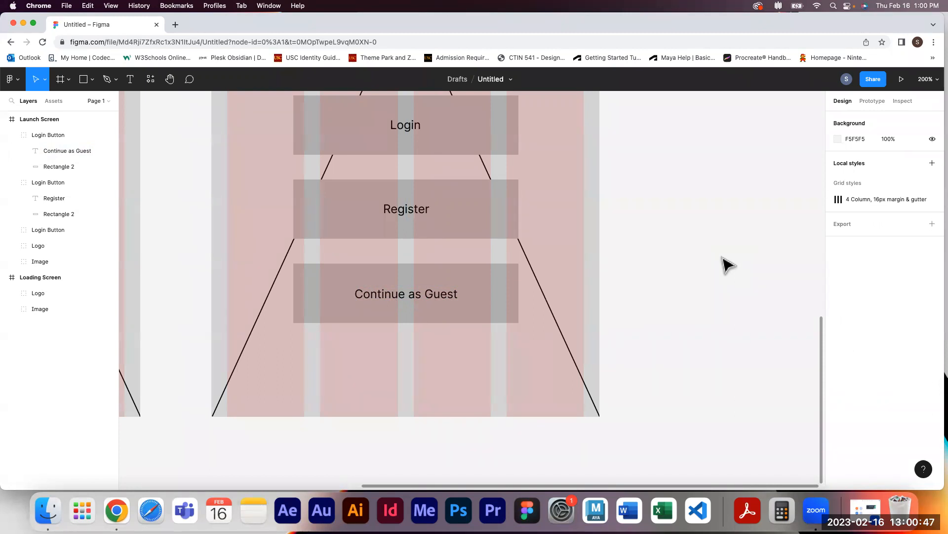
Nudge the Logo group up to about Y 190
key("space")
left_click_drag(680, 199, 733, 422)
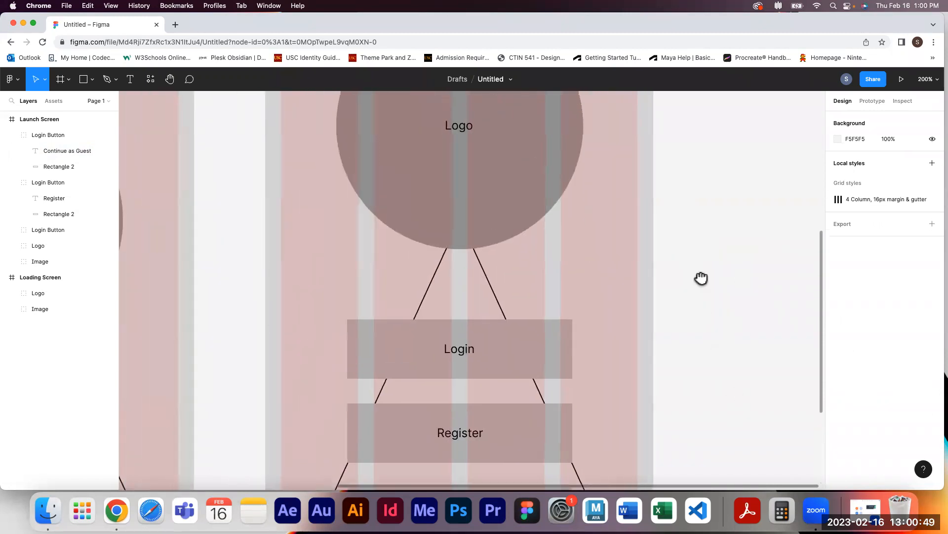
left_click_drag(701, 278, 692, 390)
left_click(472, 275)
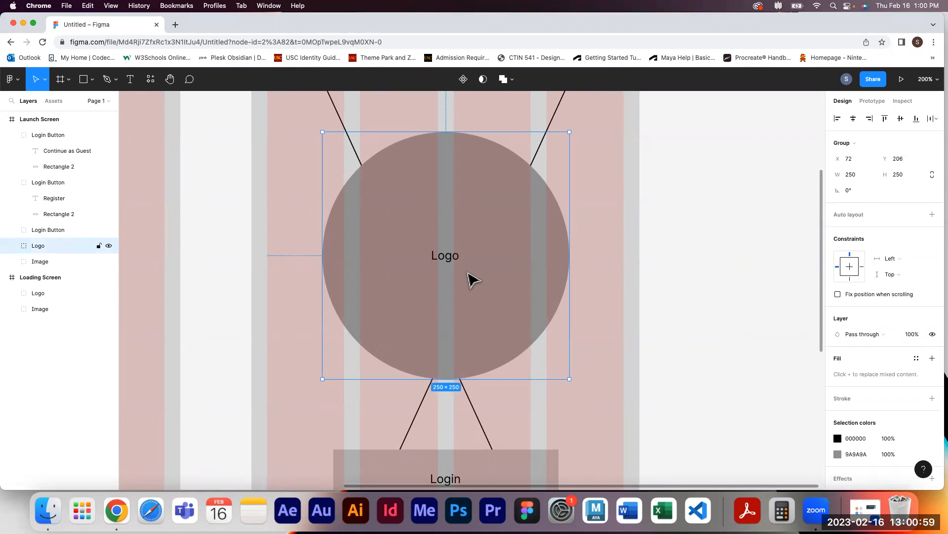
left_click(12, 246)
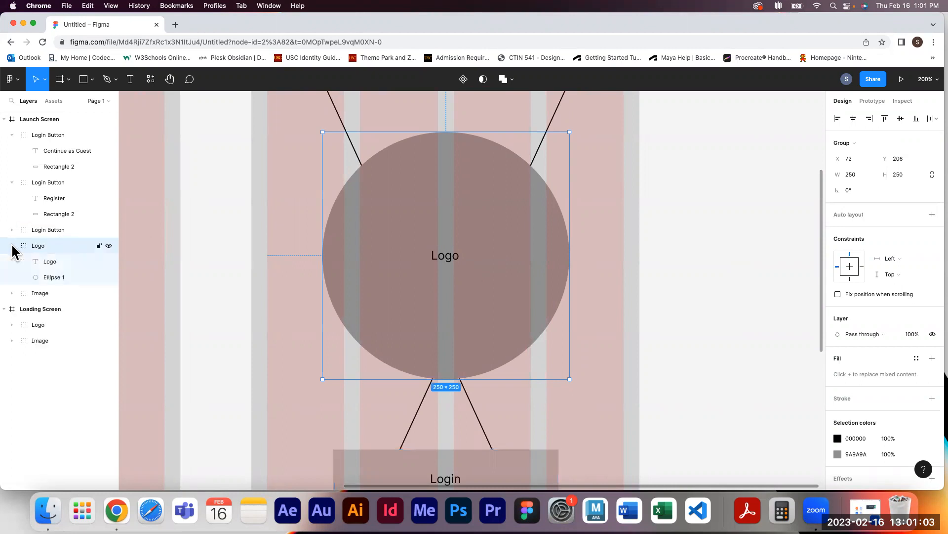
left_click(47, 261)
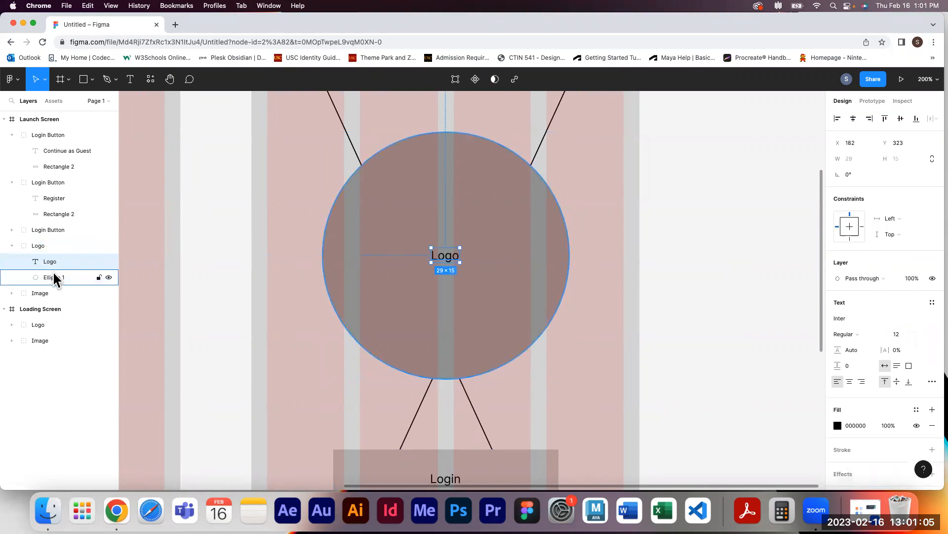
left_click(55, 277)
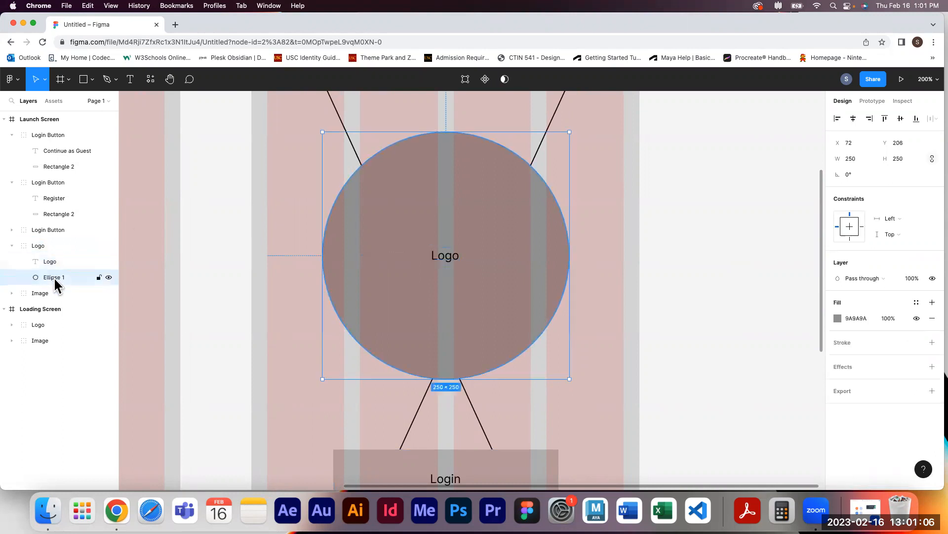
left_click(38, 245)
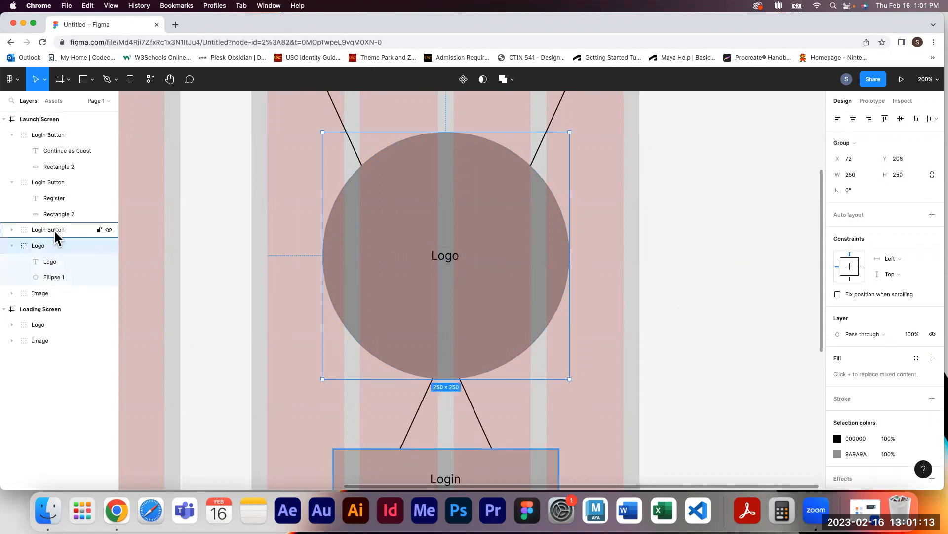
mouse_move(485, 303)
left_mouse_down()
mouse_move(478, 231)
mouse_move(392, 294)
mouse_move(535, 359)
mouse_move(531, 260)
mouse_move(499, 257)
mouse_move(483, 290)
left_mouse_up()
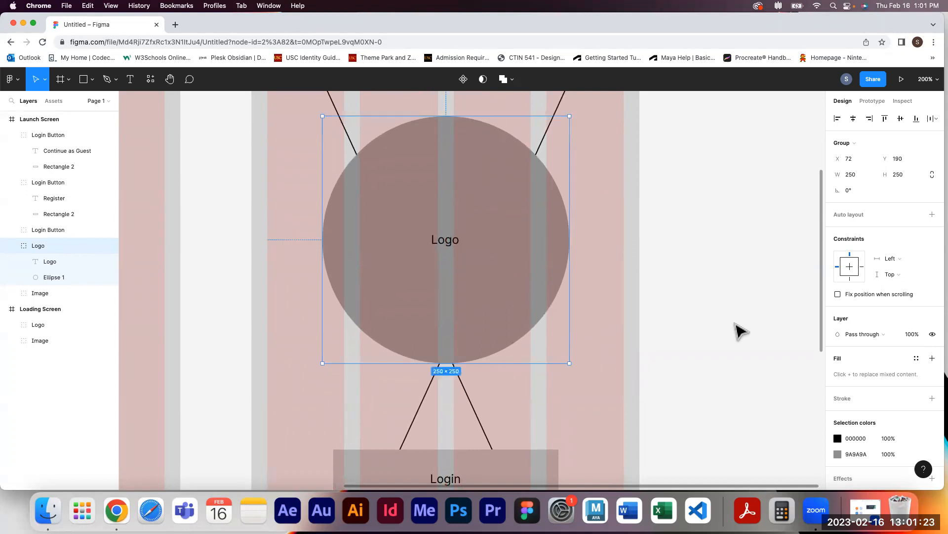
left_click(739, 330)
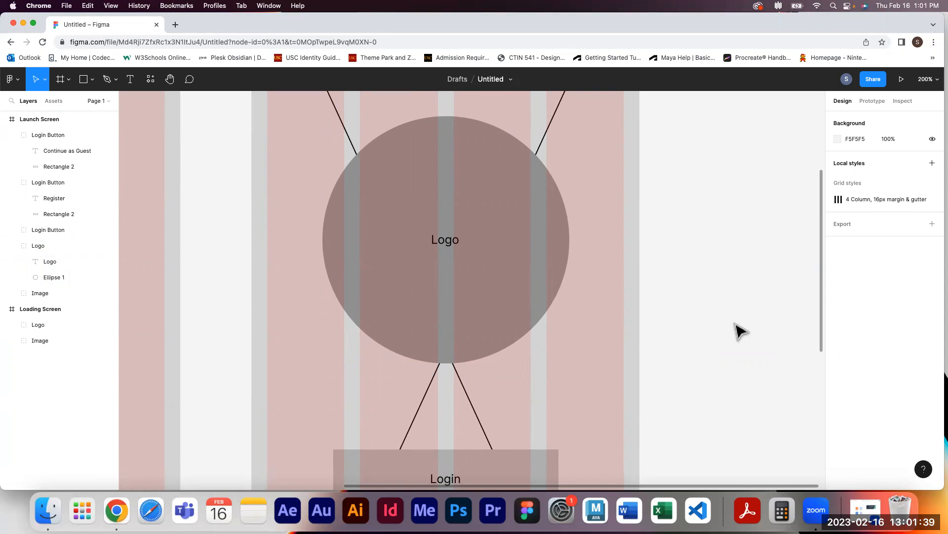
left_click_drag(699, 373, 734, 86)
left_click_drag(720, 231, 717, 220)
left_click(571, 188)
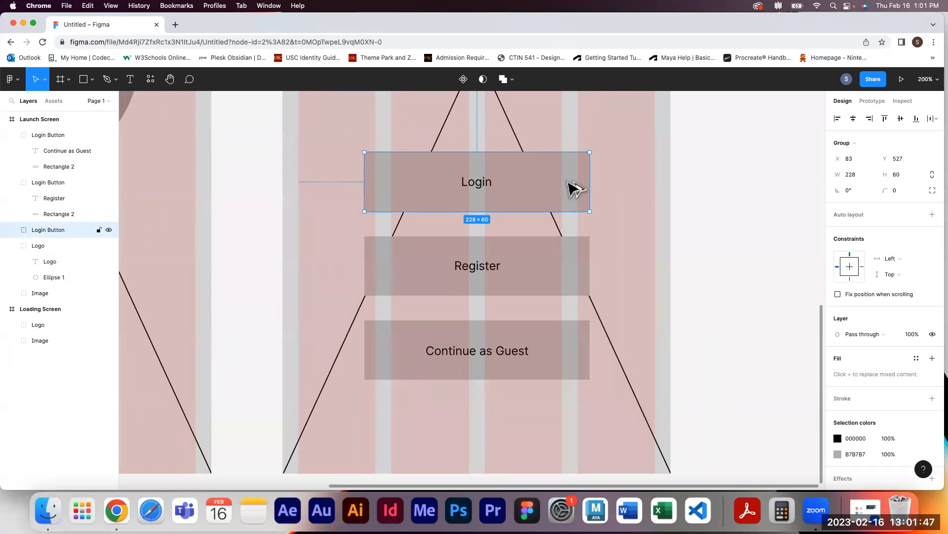
left_click_drag(558, 191, 609, 340)
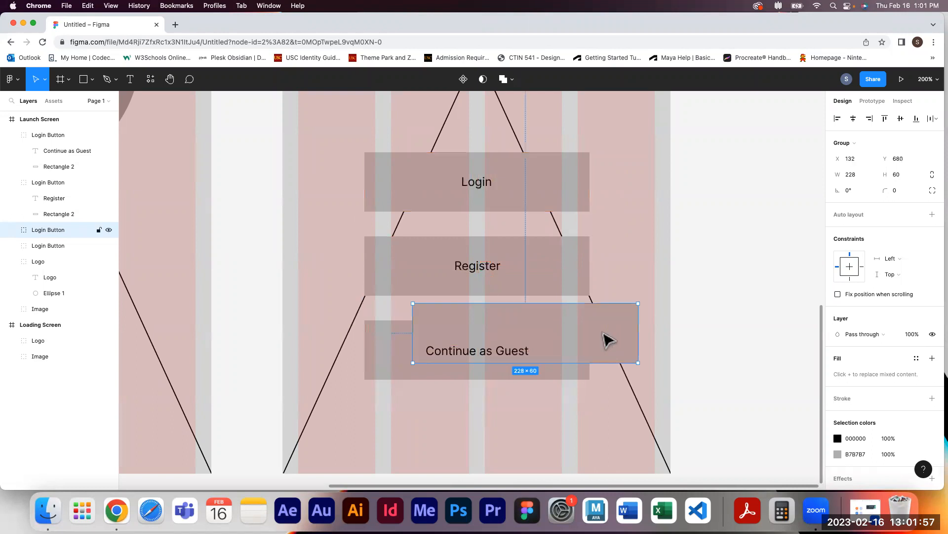
key("Delete")
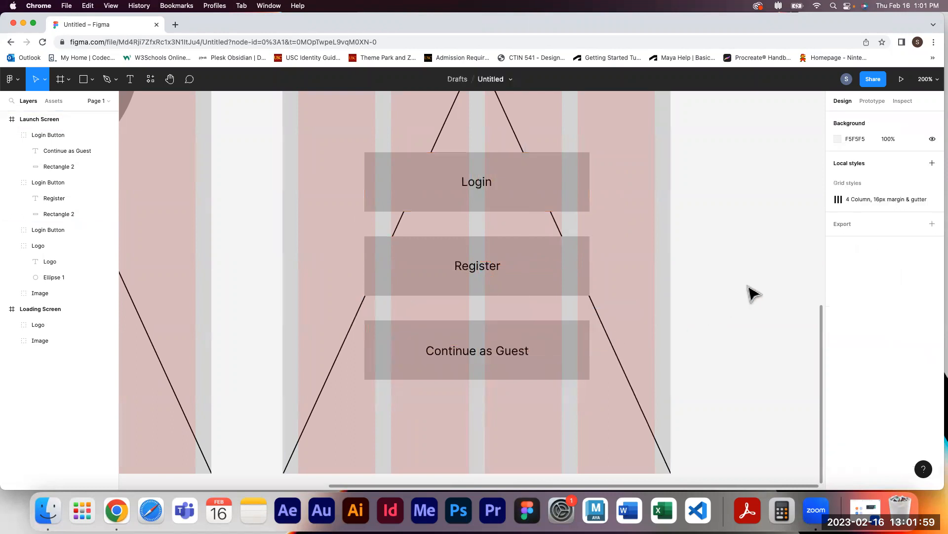
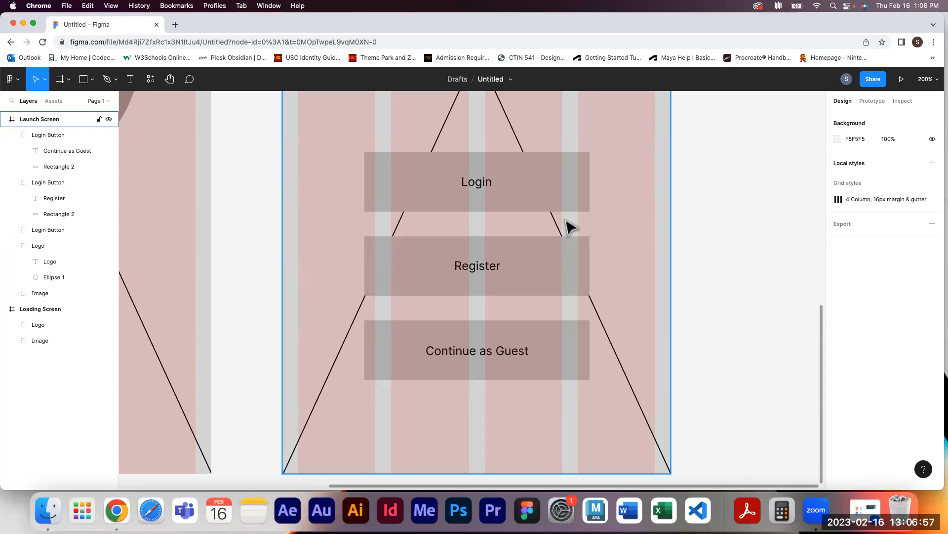
left_click(751, 229)
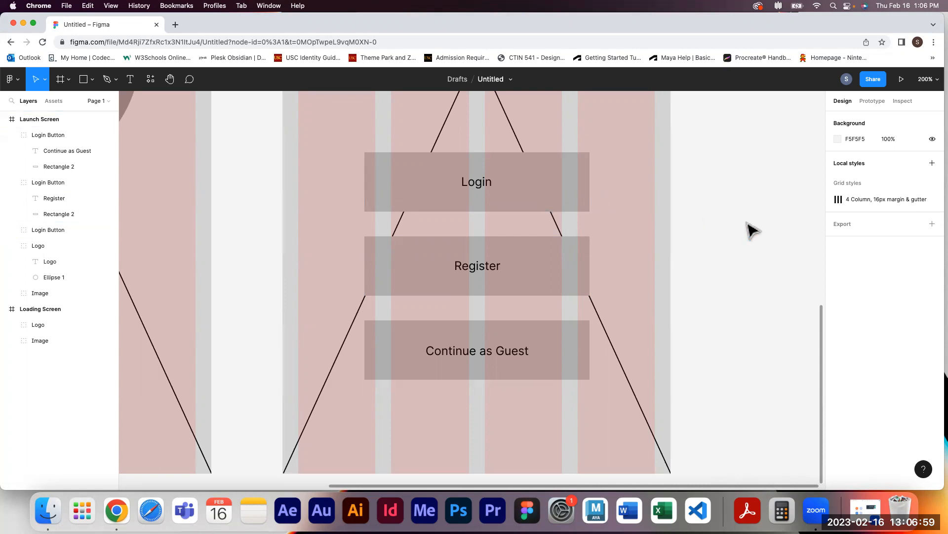
key("shift+0")
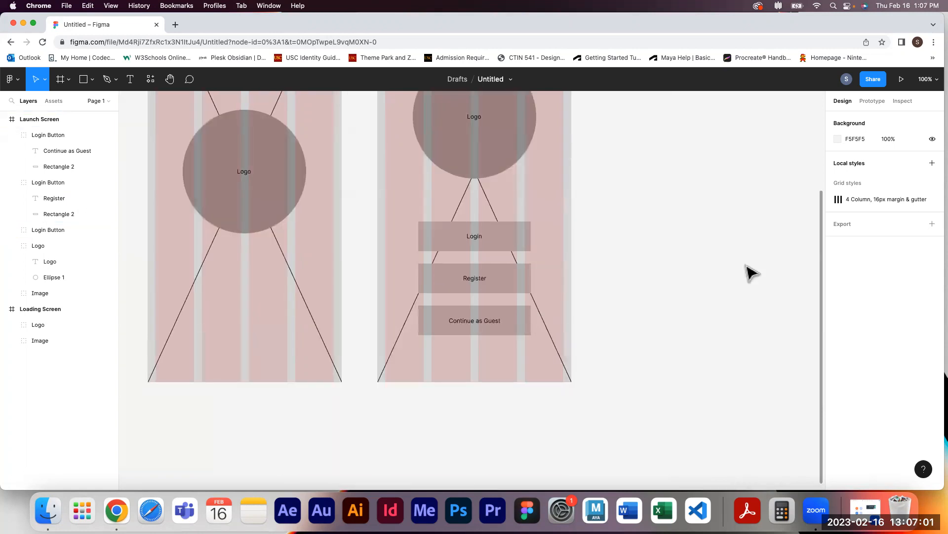
left_click_drag(719, 218, 604, 394)
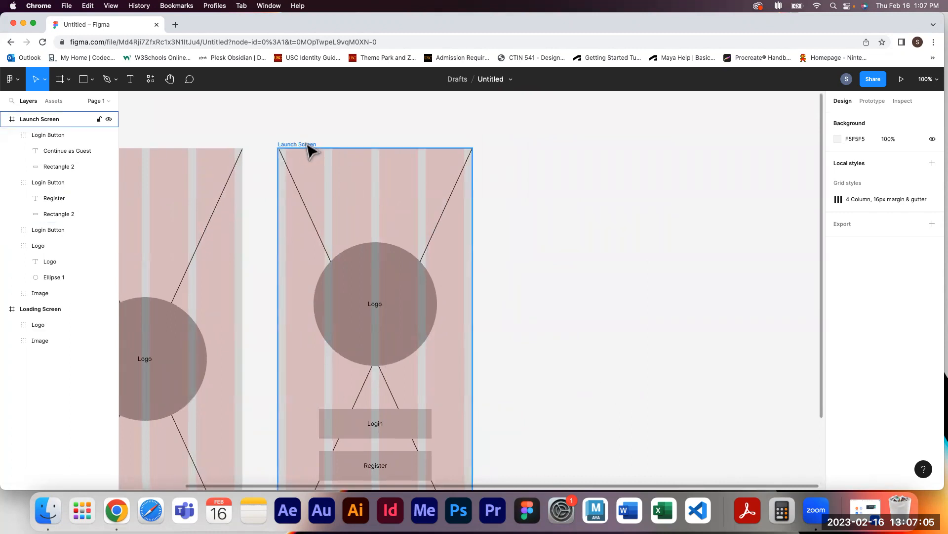
left_click_drag(309, 147, 514, 157)
key("Delete")
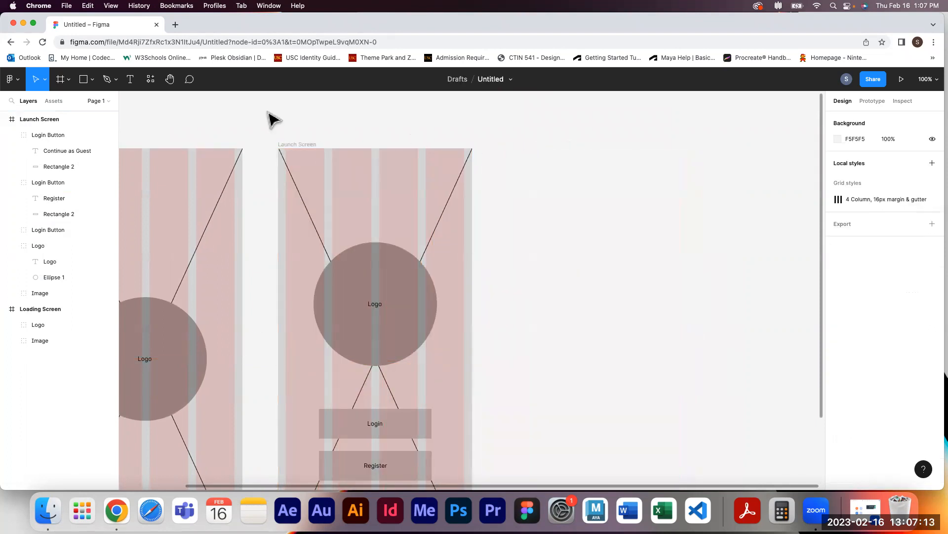
Add an iPhone 14 Pro frame to the right of the Launch Screen frame
left_click(61, 79)
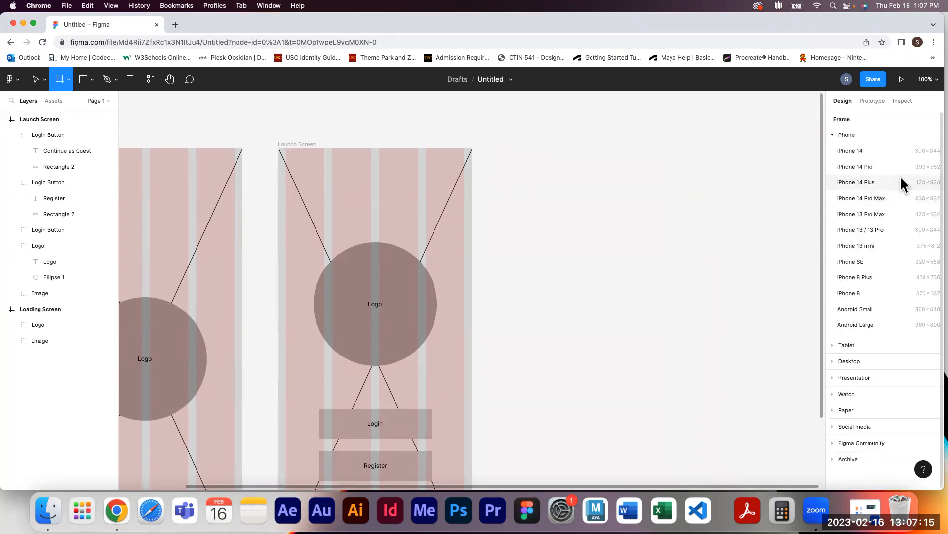
left_click(865, 165)
left_click_drag(544, 169, 550, 232)
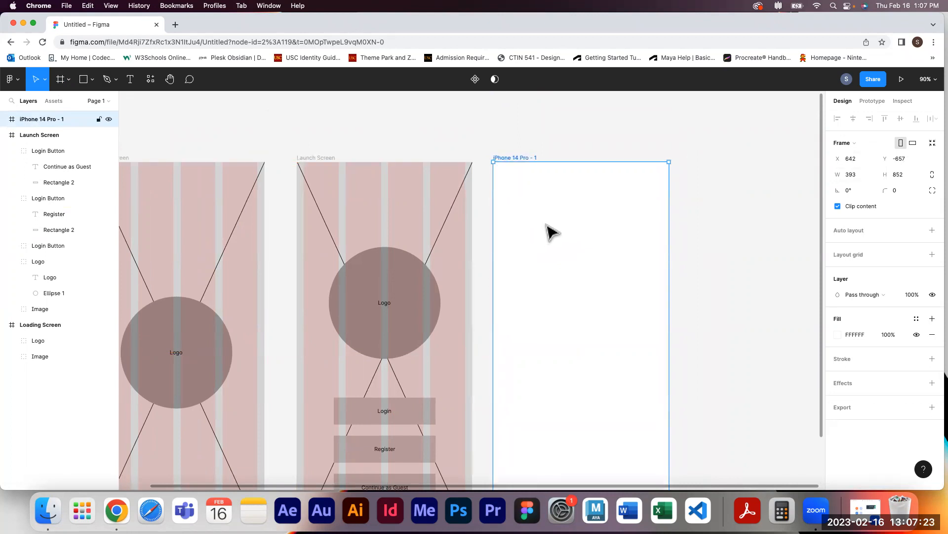
Rename the new frame Login
double_click(525, 160)
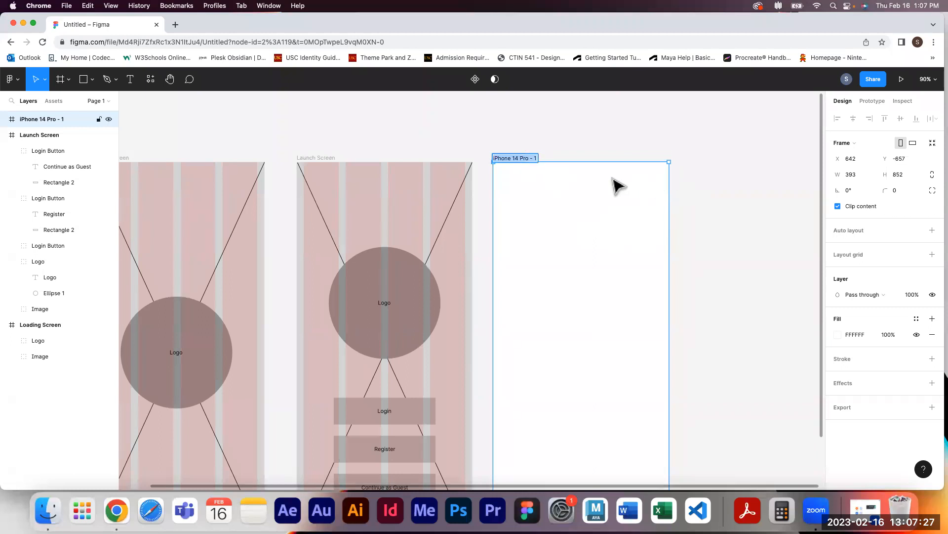
type("Login")
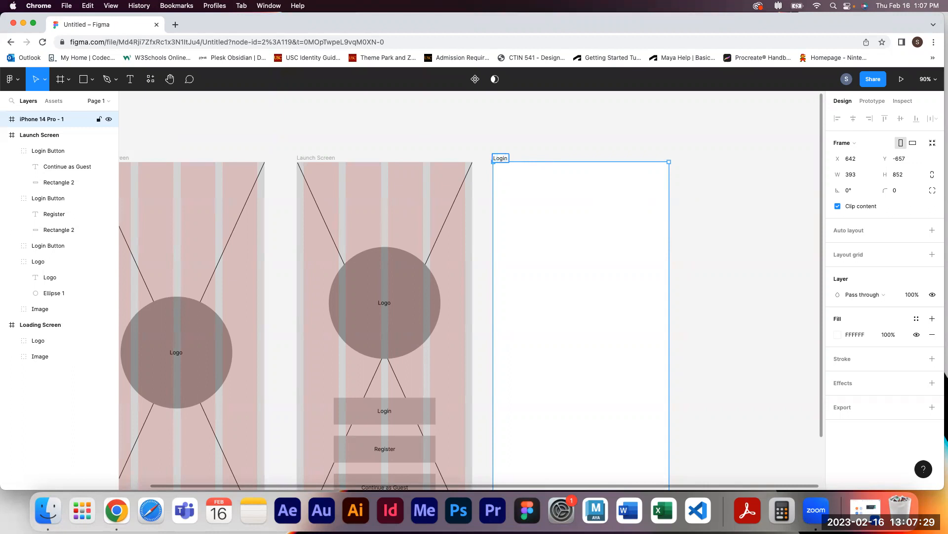
left_click(692, 205)
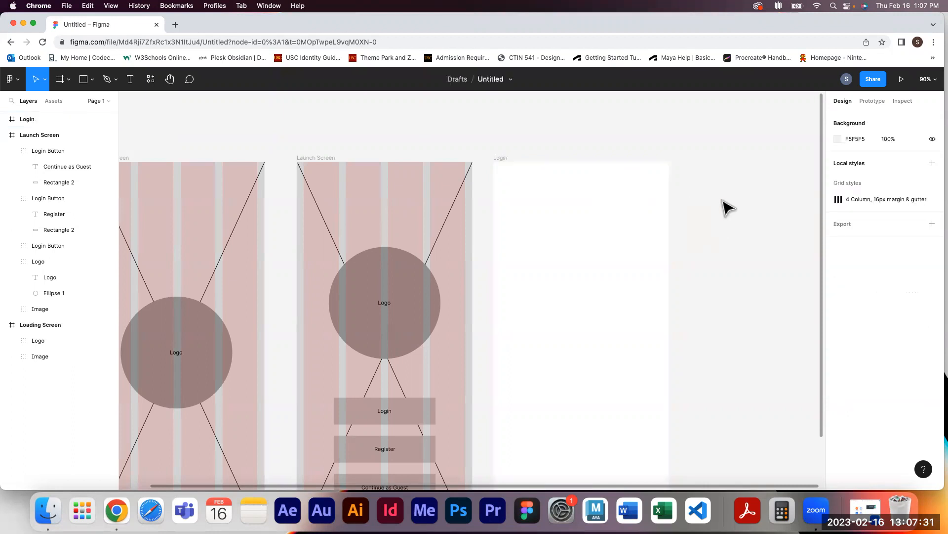
Apply the 4 Column, 16px margin & gutter grid style to the Login frame
left_click(507, 161)
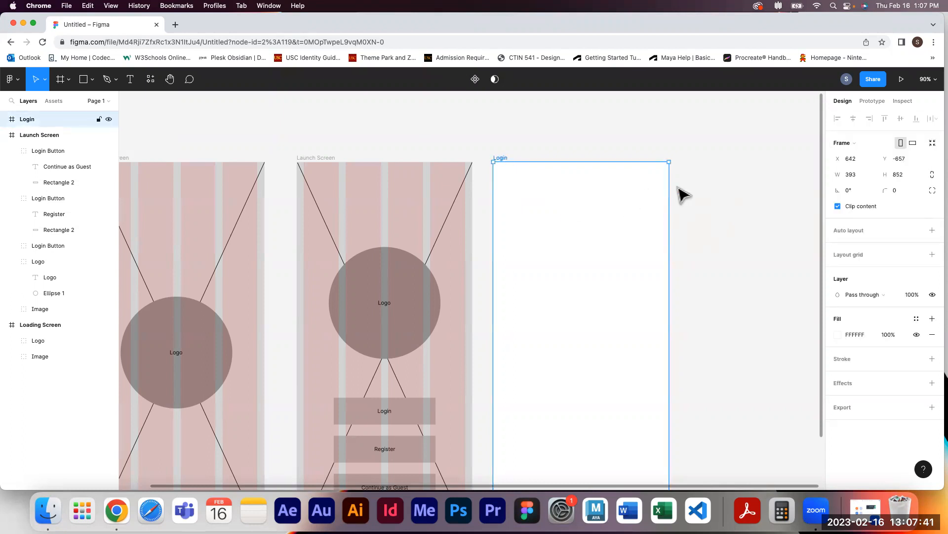
left_click(722, 197)
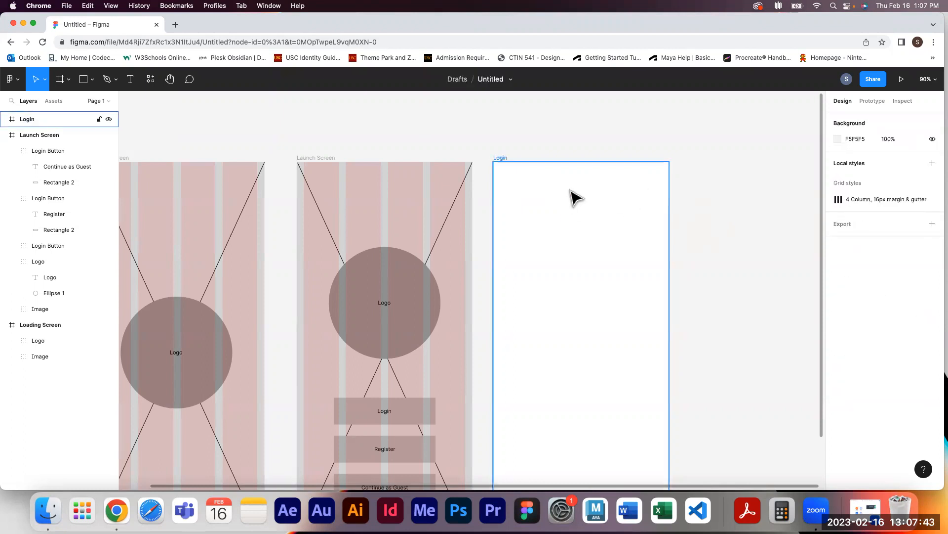
left_click(505, 160)
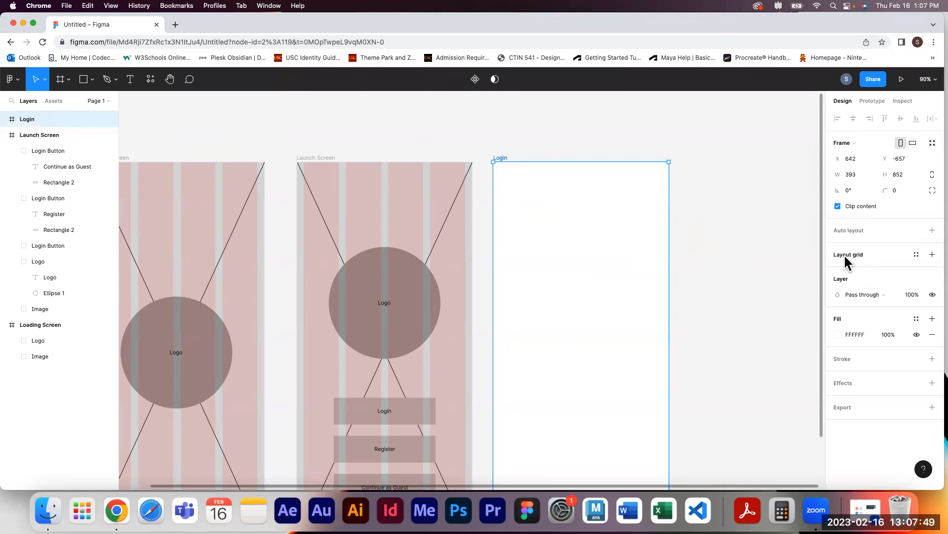
left_click(917, 255)
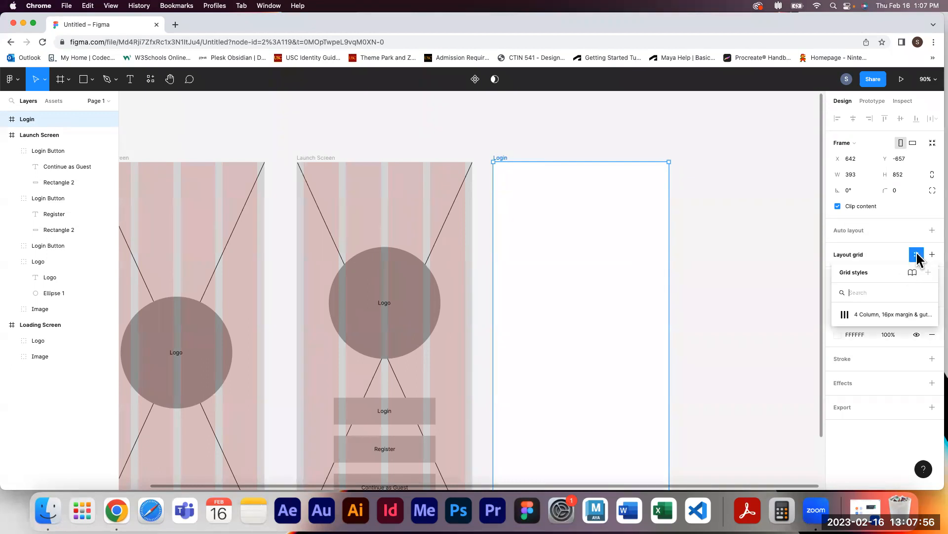
left_click(878, 316)
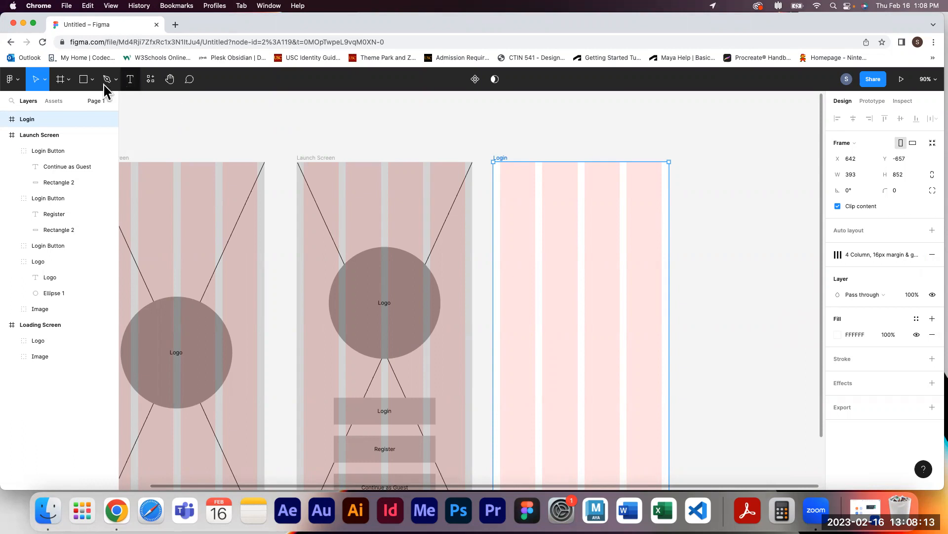
left_click(61, 80)
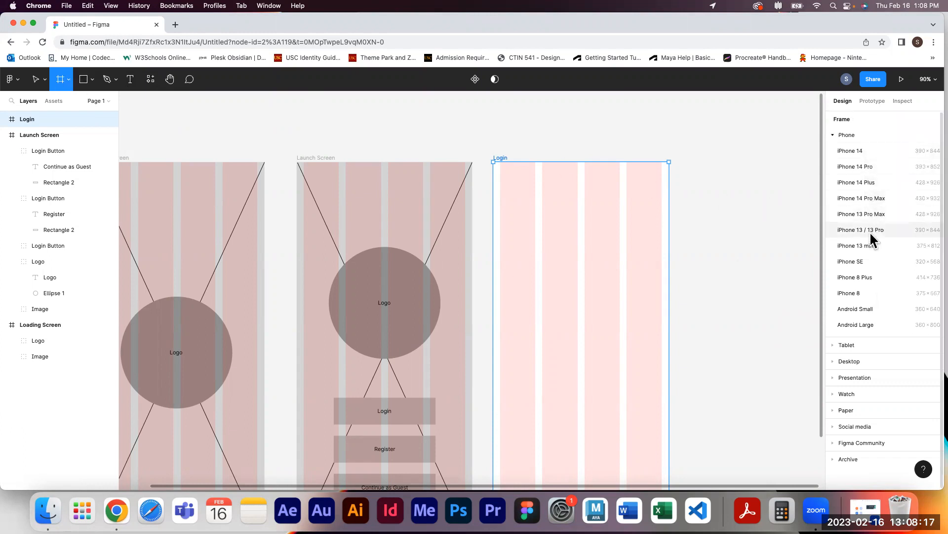
left_click_drag(687, 148, 778, 298)
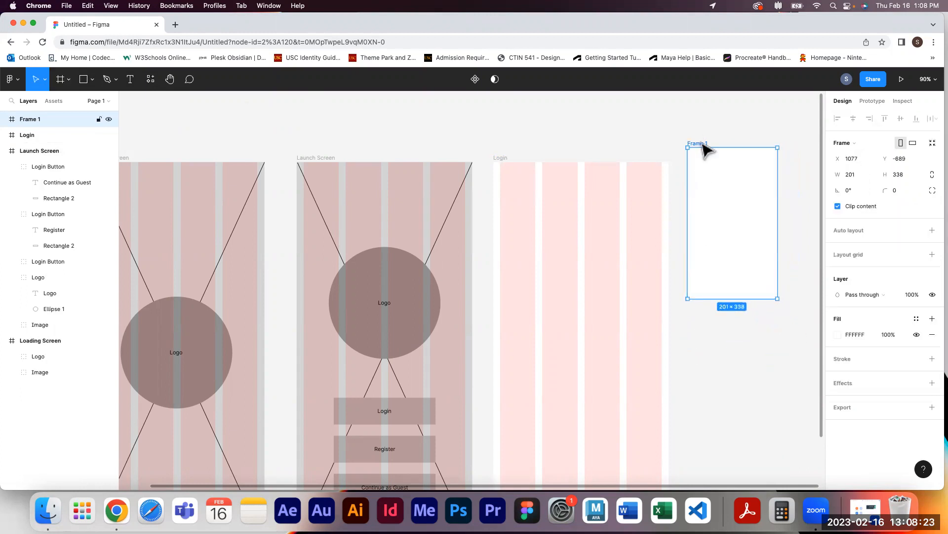
key("Delete")
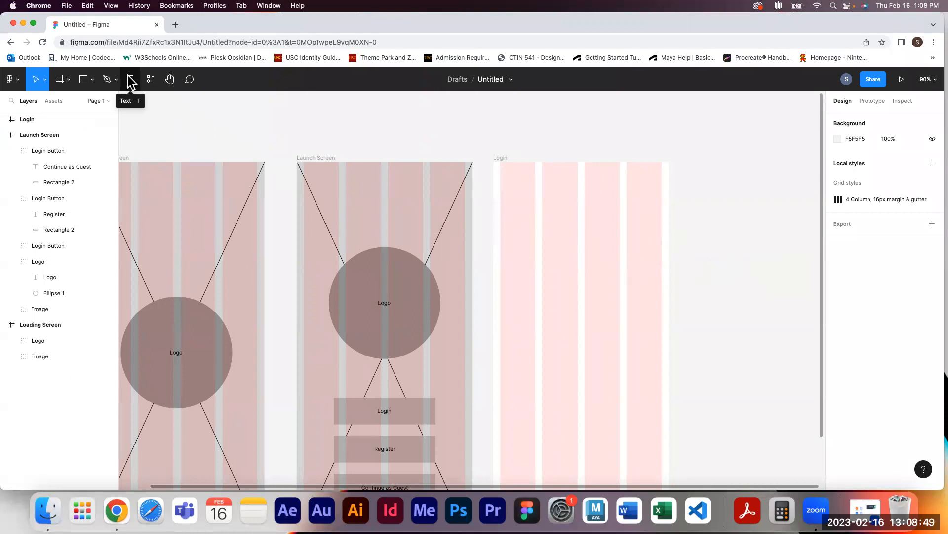
left_click(131, 80)
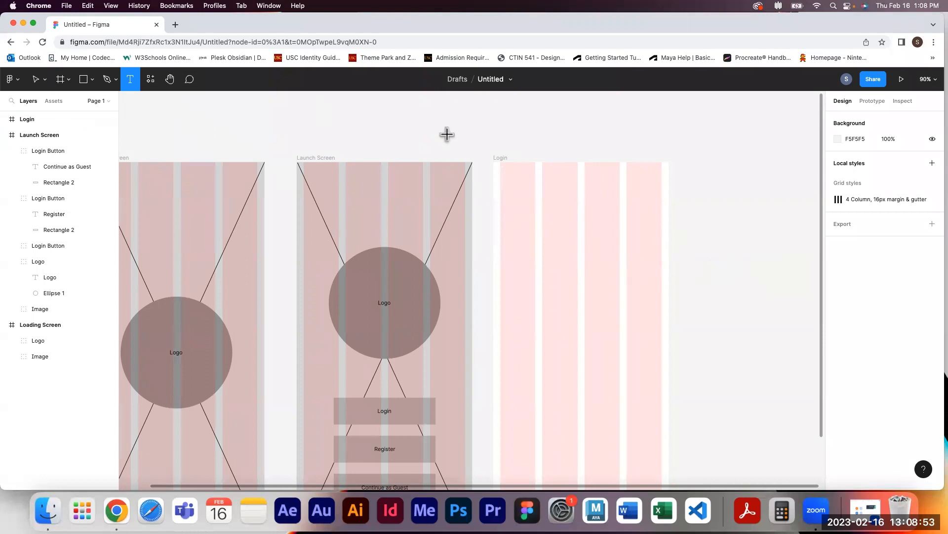
left_click(502, 191)
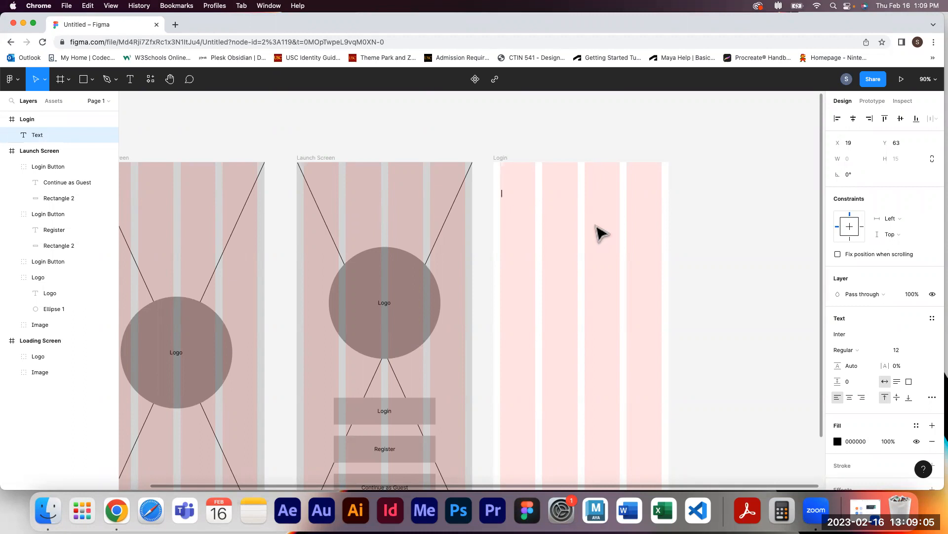
left_click(64, 82)
left_click(60, 102)
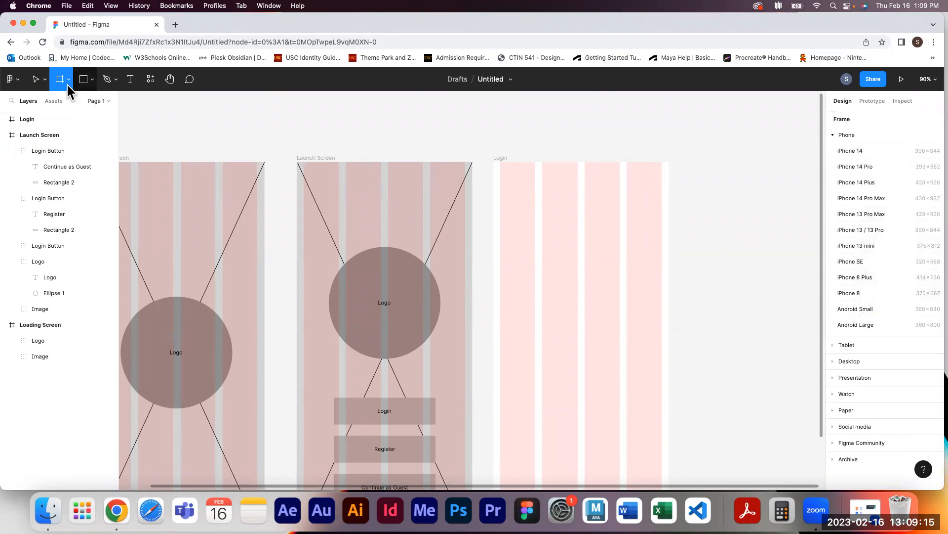
left_click(34, 78)
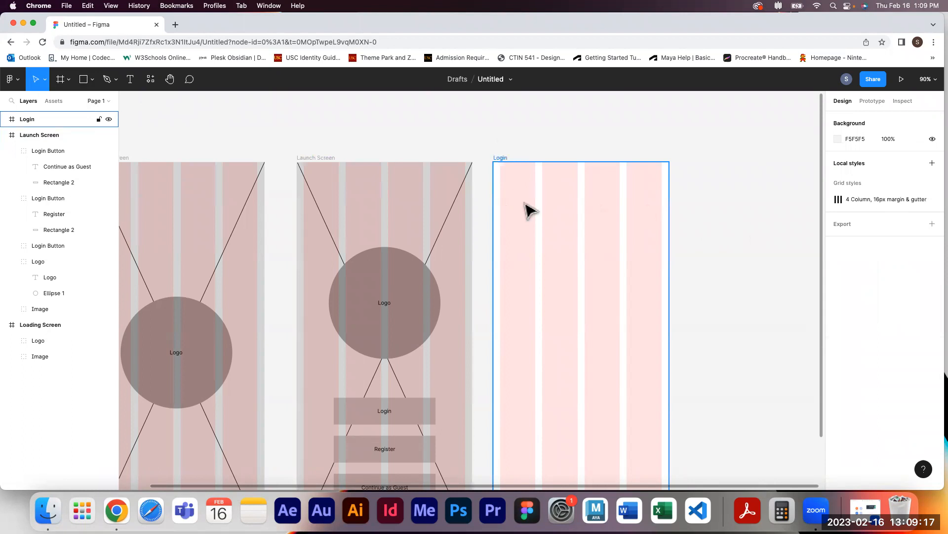
Add a text layer reading Login near the top left of the Login frame
left_click(130, 79)
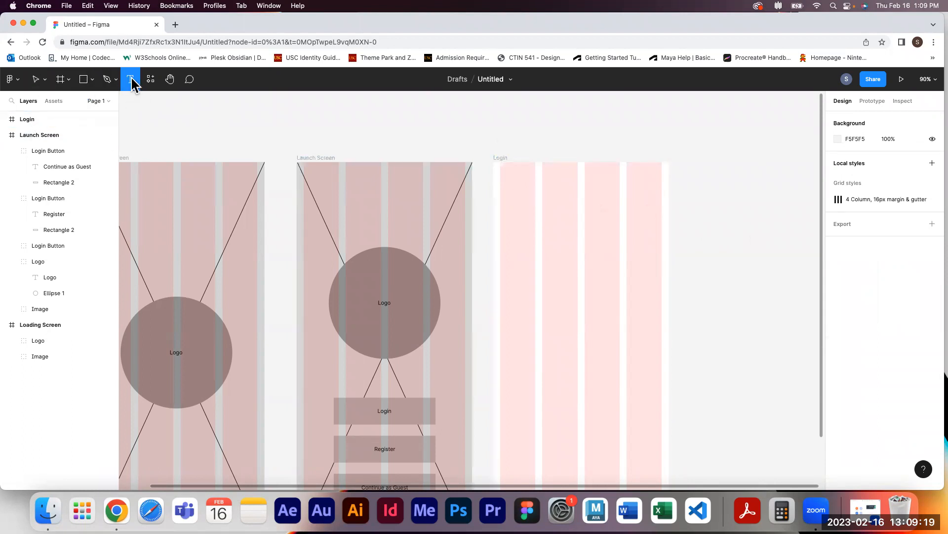
left_click(504, 196)
type("Login")
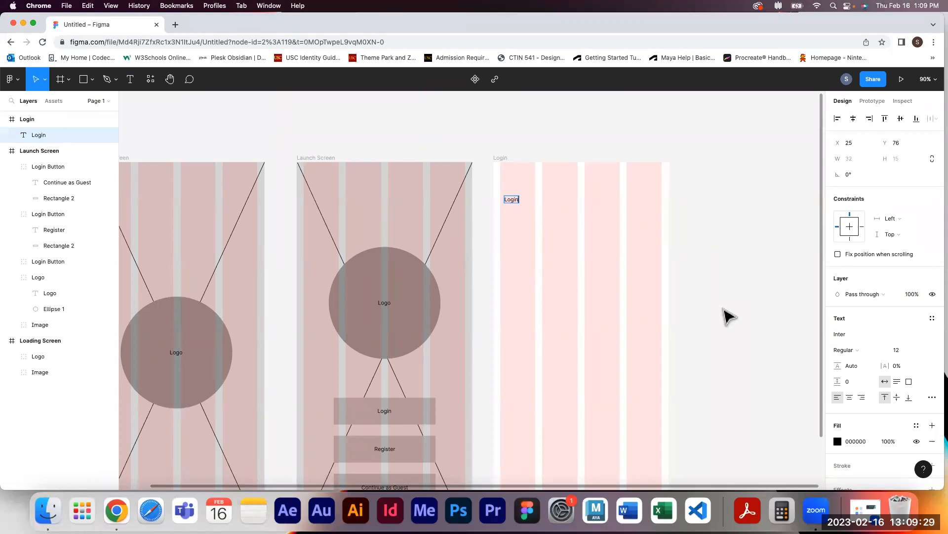
key("Escape")
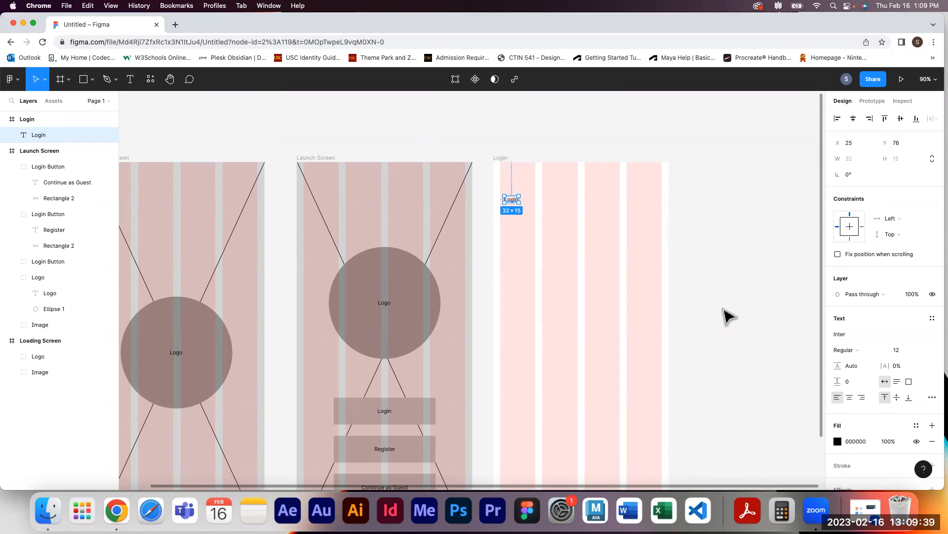
Increase the Login heading's font size to 50
left_click(903, 350)
type("40")
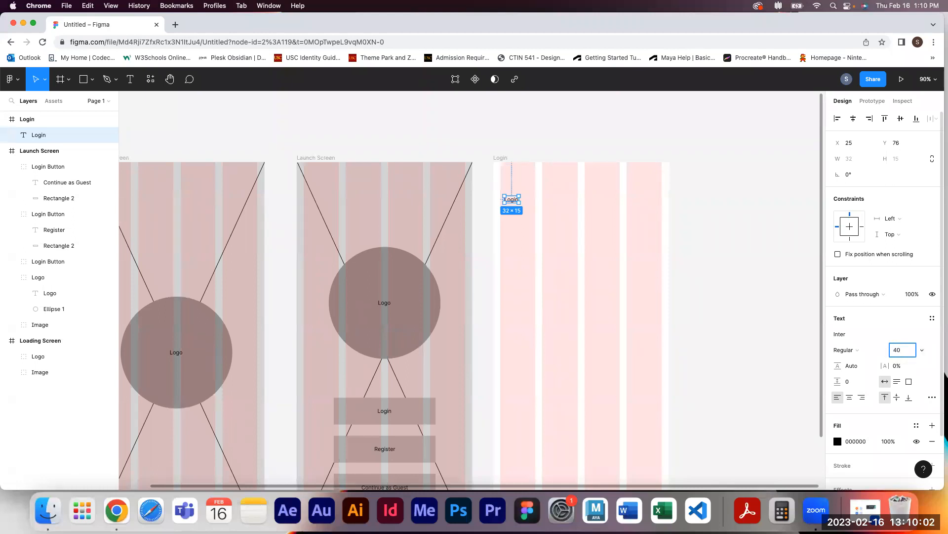
key("Return")
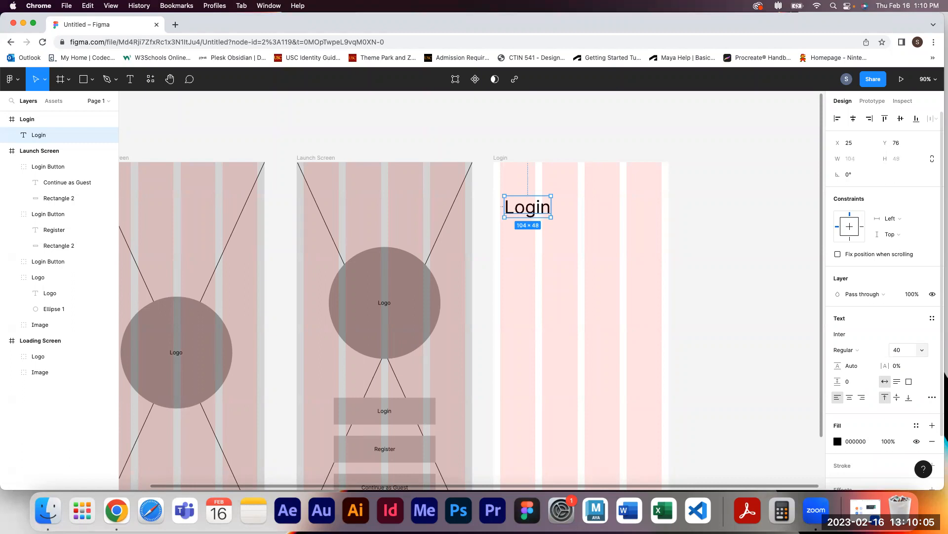
left_click(922, 353)
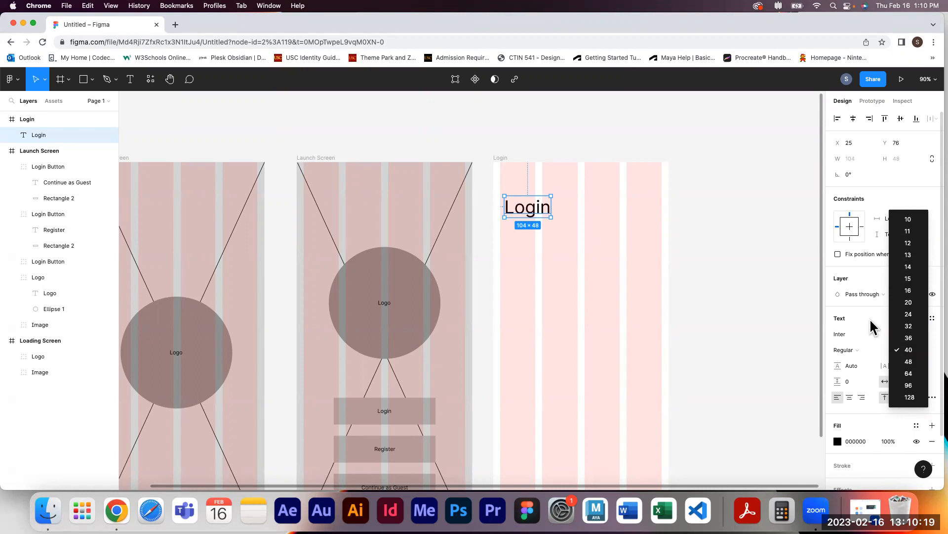
left_click(781, 286)
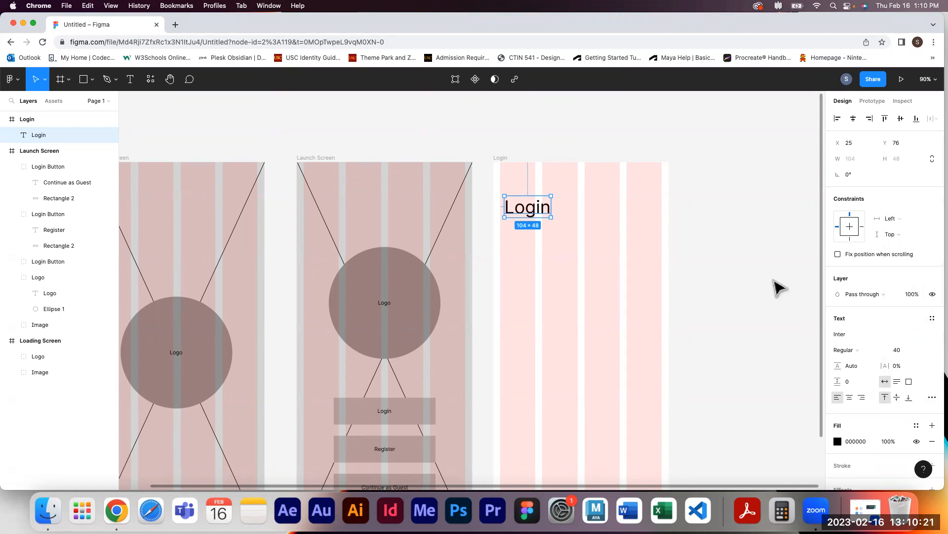
left_click(780, 287)
left_click(503, 213)
mouse_move(527, 213)
left_mouse_down()
mouse_move(555, 212)
mouse_move(529, 247)
mouse_move(565, 214)
mouse_move(527, 211)
left_mouse_up()
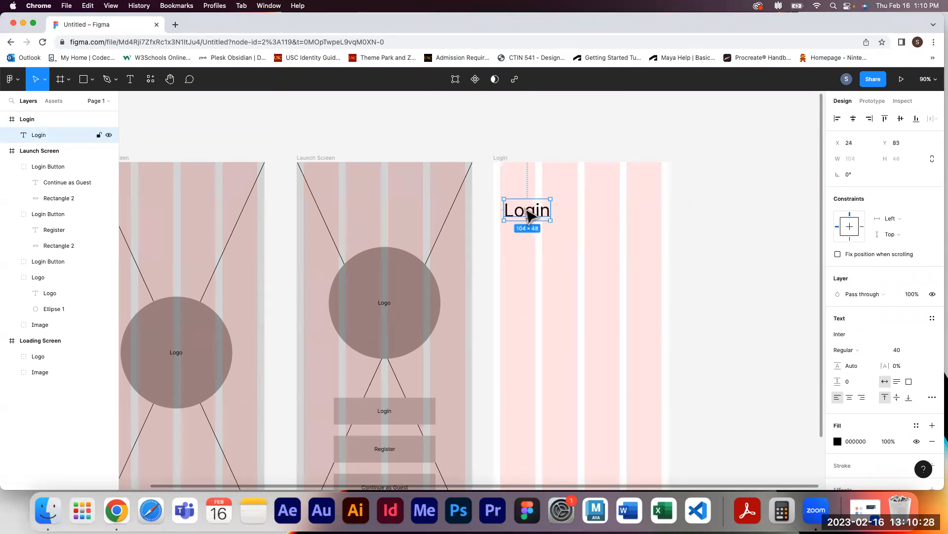
left_click(889, 349)
mouse_move(889, 348)
left_mouse_down()
mouse_move(850, 349)
mouse_move(920, 348)
mouse_move(877, 349)
mouse_move(899, 348)
left_mouse_up()
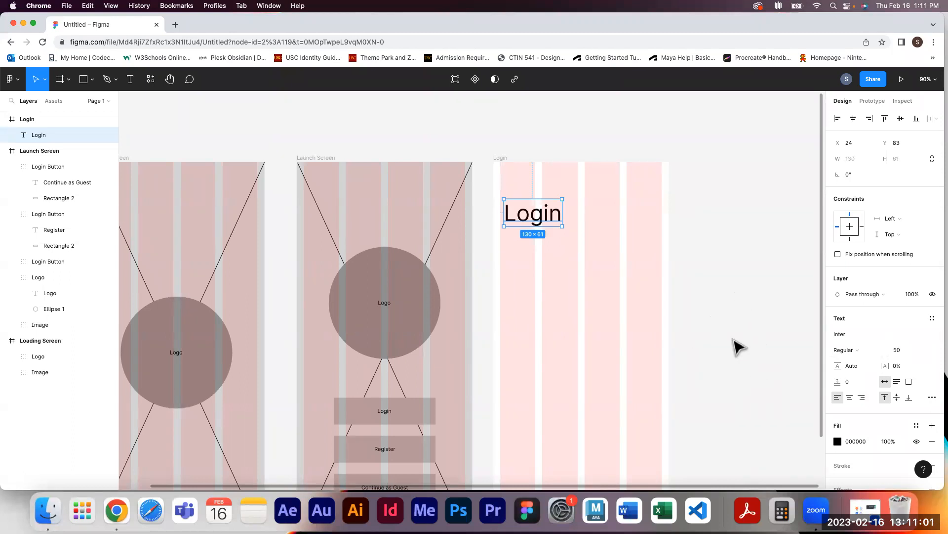
Move the Login heading to the left margin at about X 16, Y 118
mouse_move(540, 223)
left_mouse_down()
mouse_move(546, 231)
mouse_move(536, 211)
mouse_move(537, 219)
left_mouse_up()
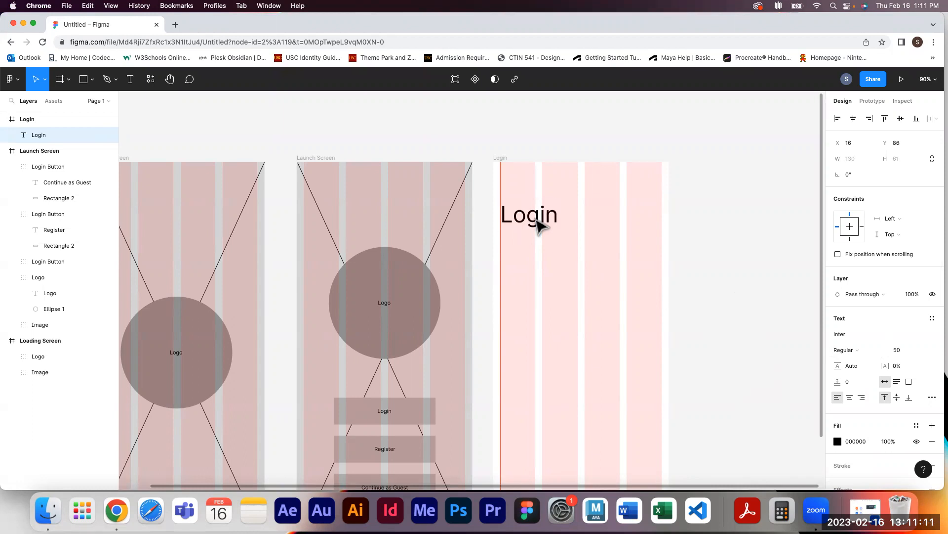
left_click_drag(537, 220, 536, 229)
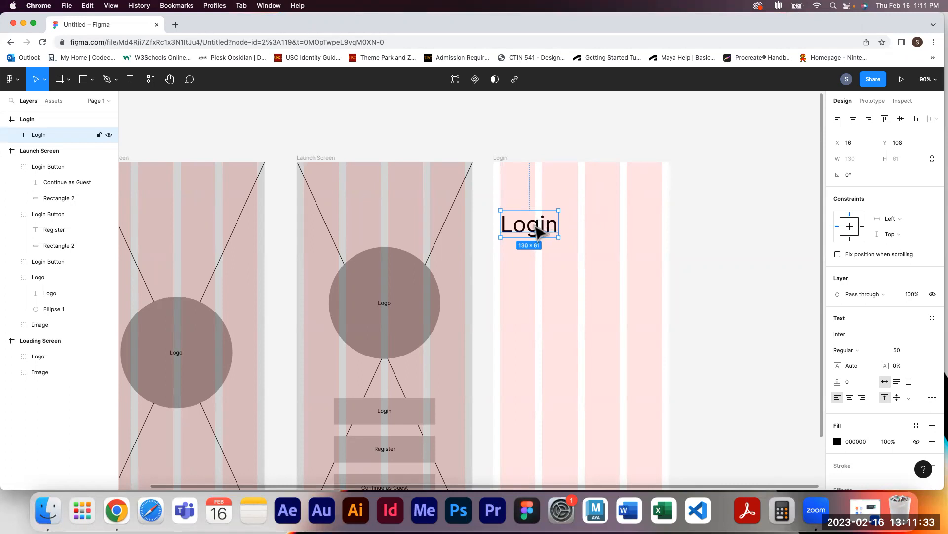
left_click_drag(536, 227, 538, 232)
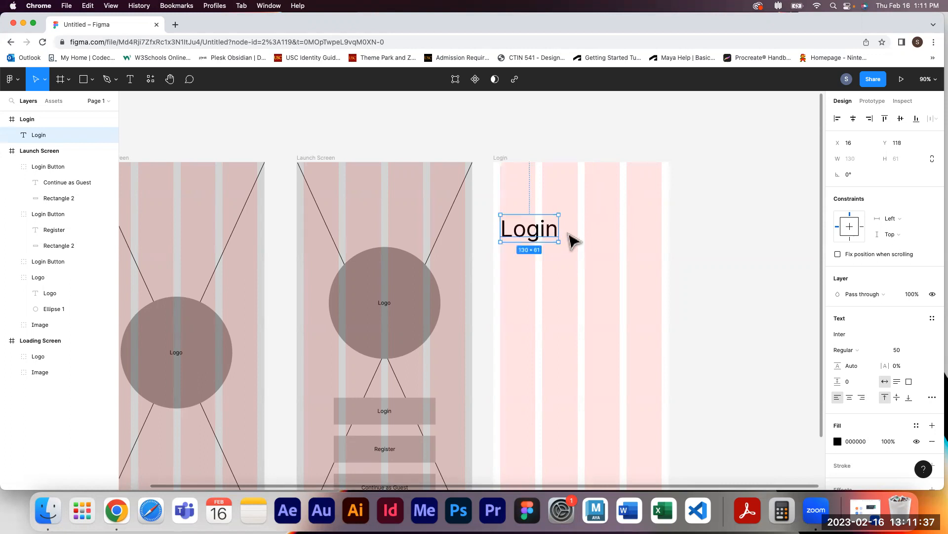
left_click(758, 244)
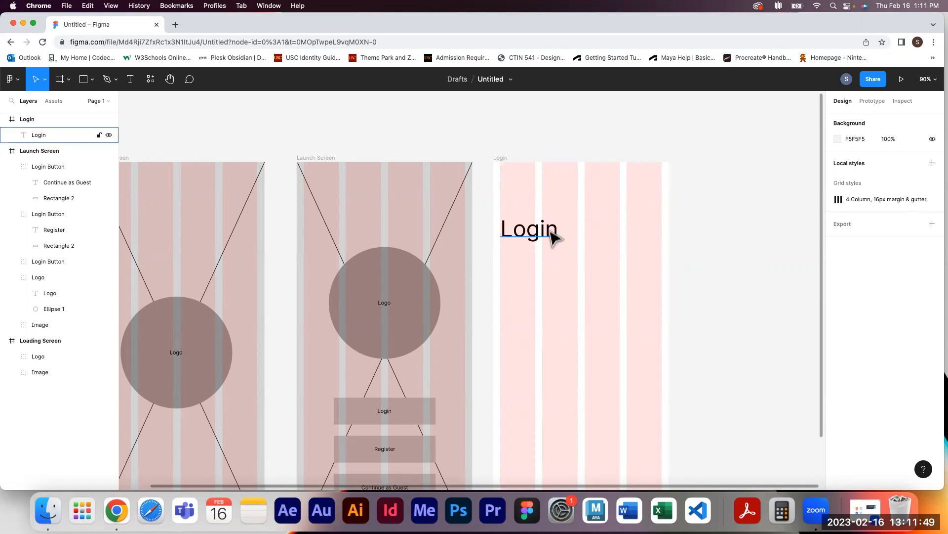
Duplicate the Login heading below itself at Y 235 and set the copy's font size to 35
left_click_drag(554, 236, 549, 285)
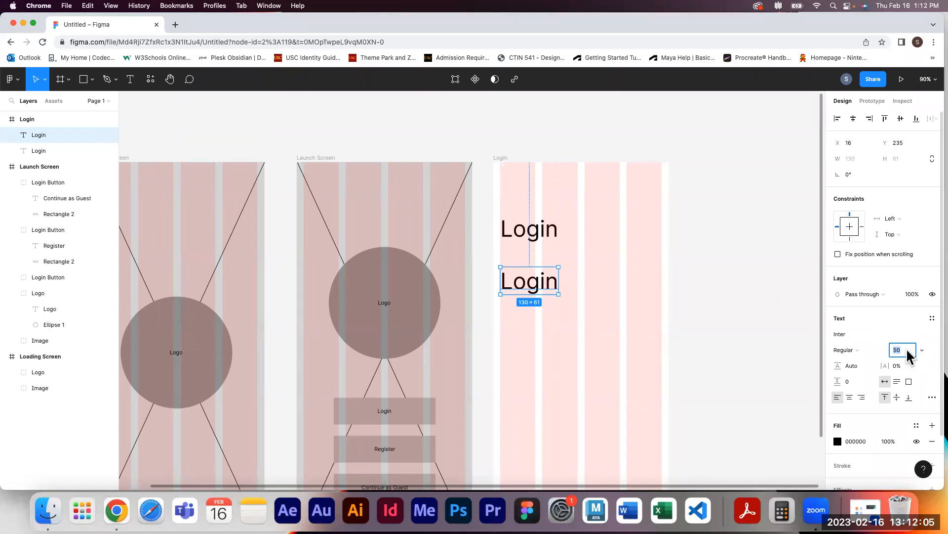
key("Return")
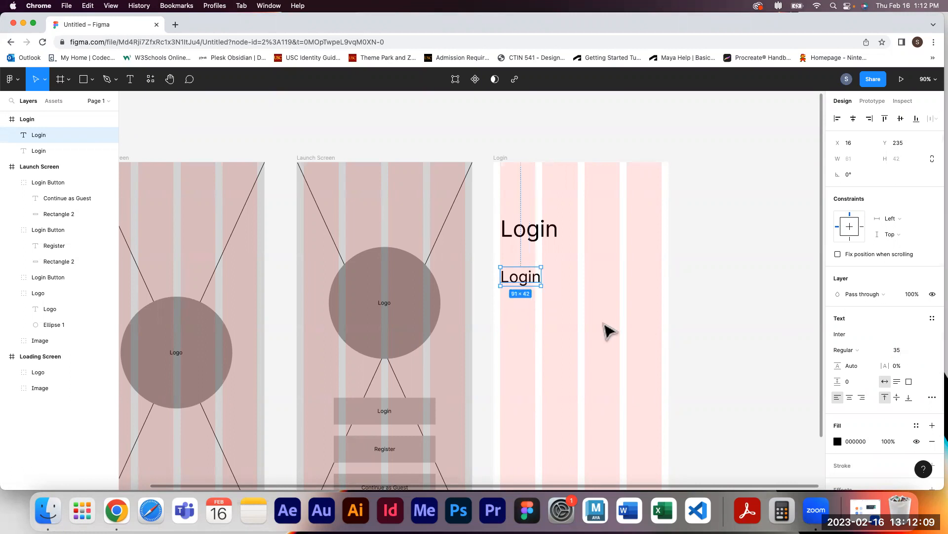
Change the duplicated heading's text to Username
double_click(529, 275)
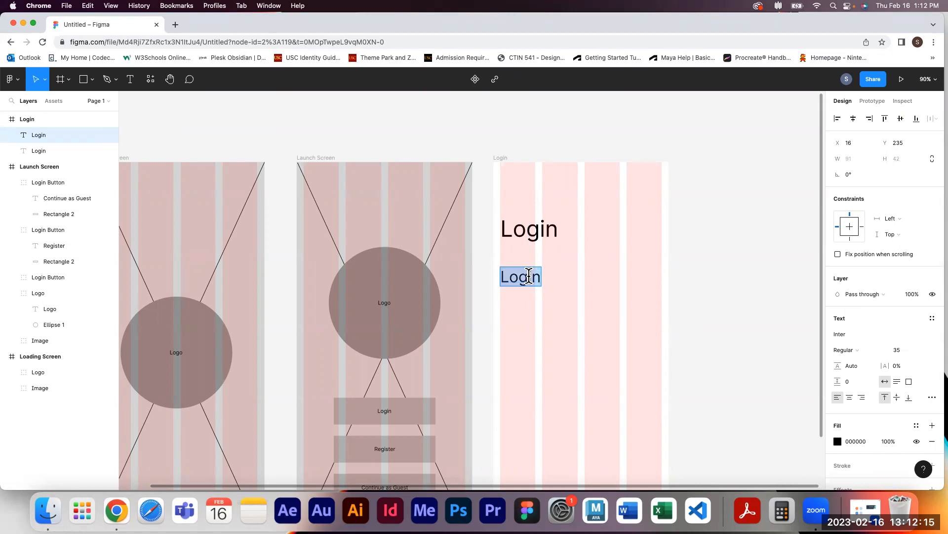
type("Username")
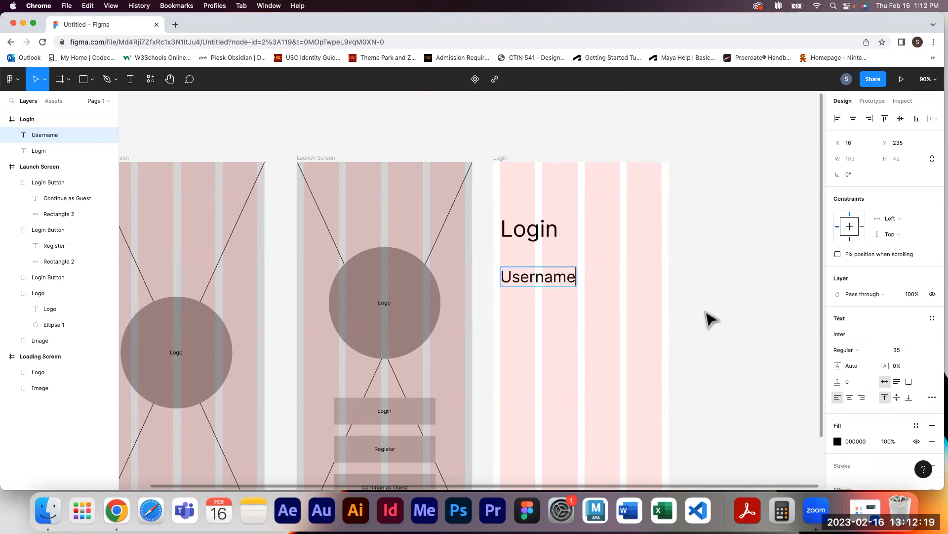
key("Escape")
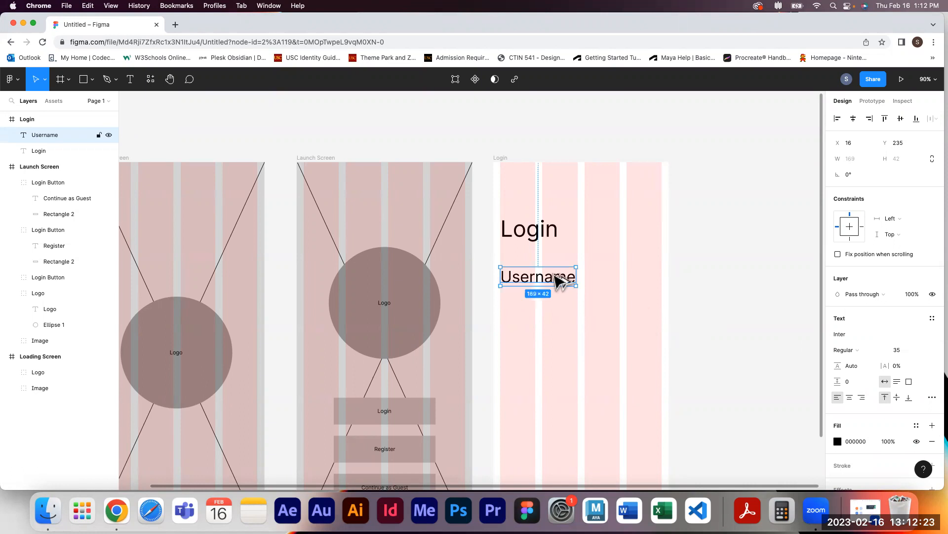
Duplicate the Username label lower down at X 16, Y 411 and change the copy's text to Password
left_click_drag(554, 276, 557, 361)
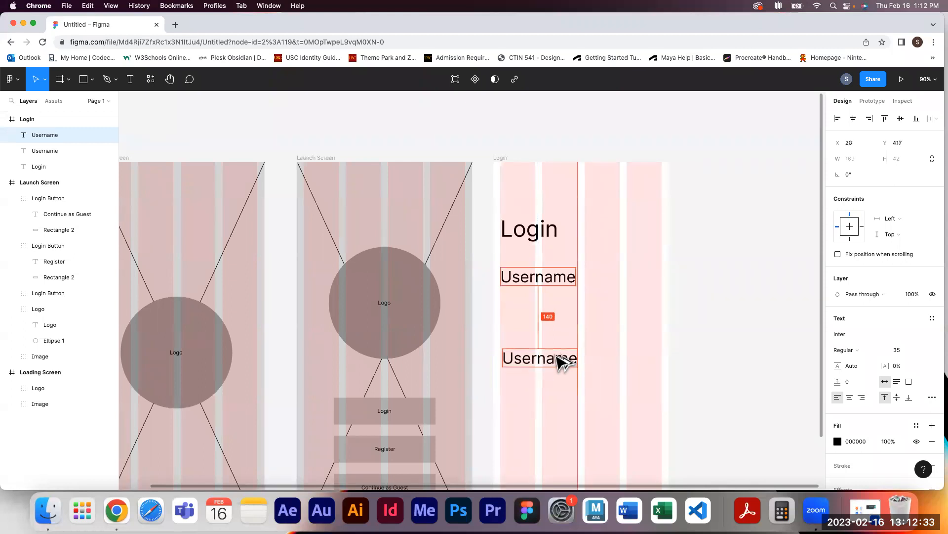
left_click_drag(557, 362, 556, 355)
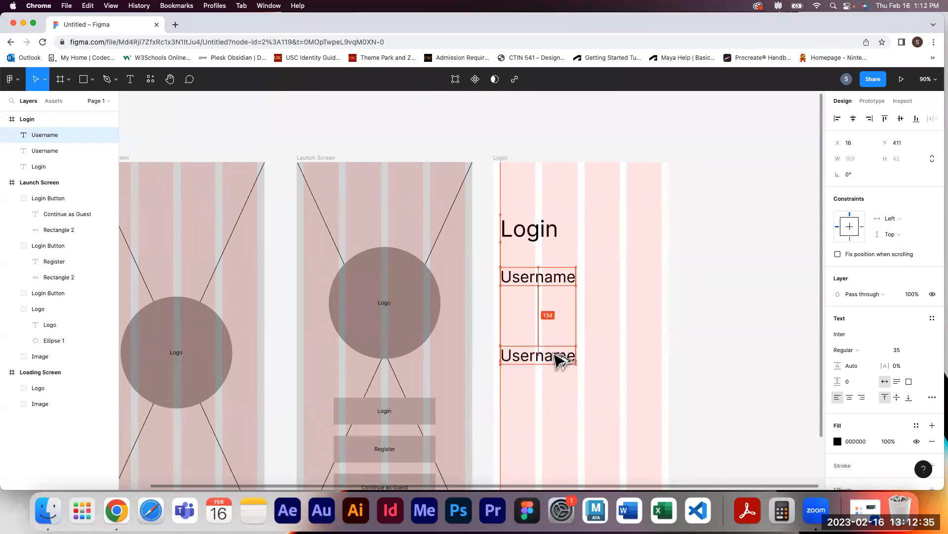
double_click(554, 353)
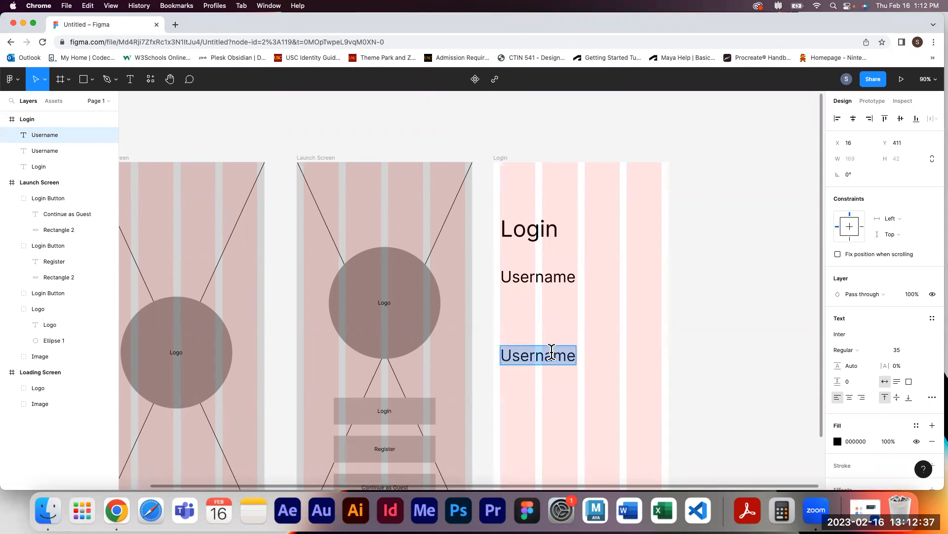
type("Password")
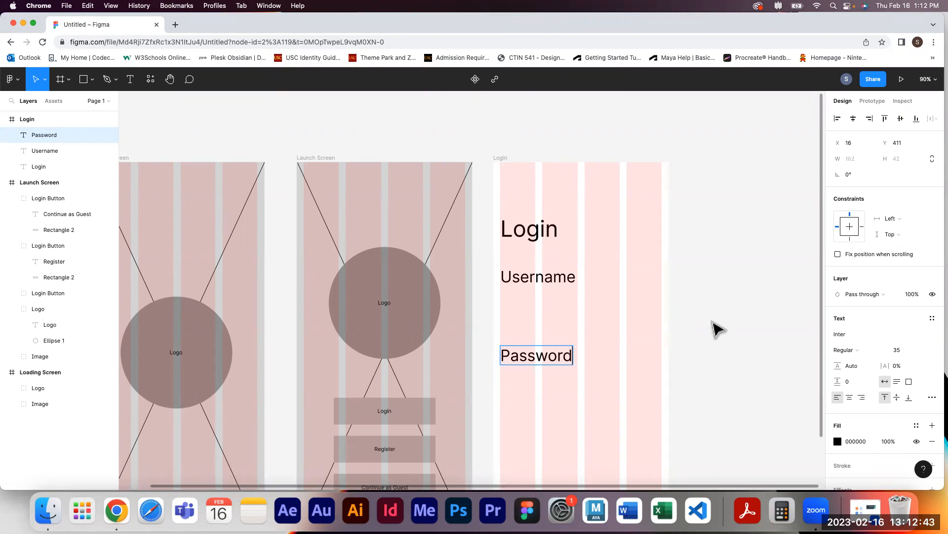
key("Escape")
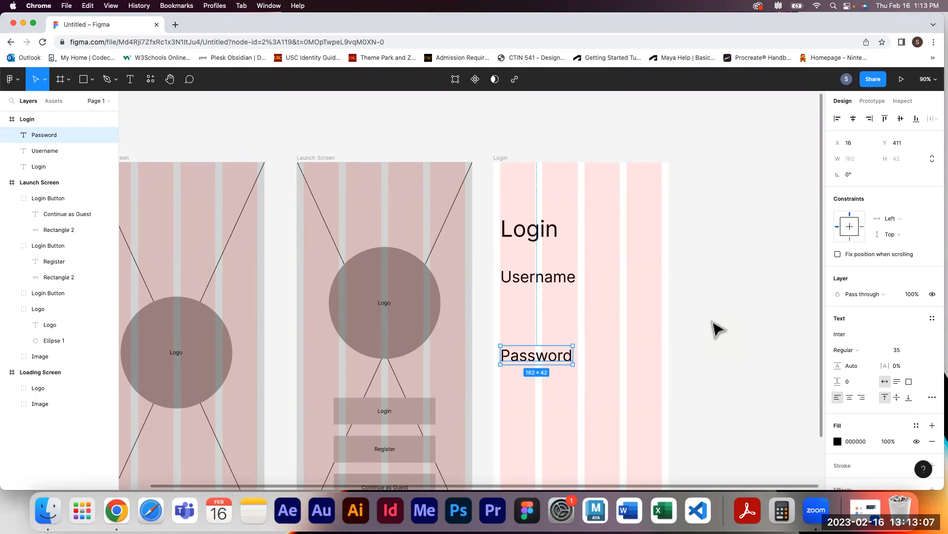
Draw a 361 × 42 input-field rectangle at X 16, Y 302 just below the Username label
left_click(721, 292)
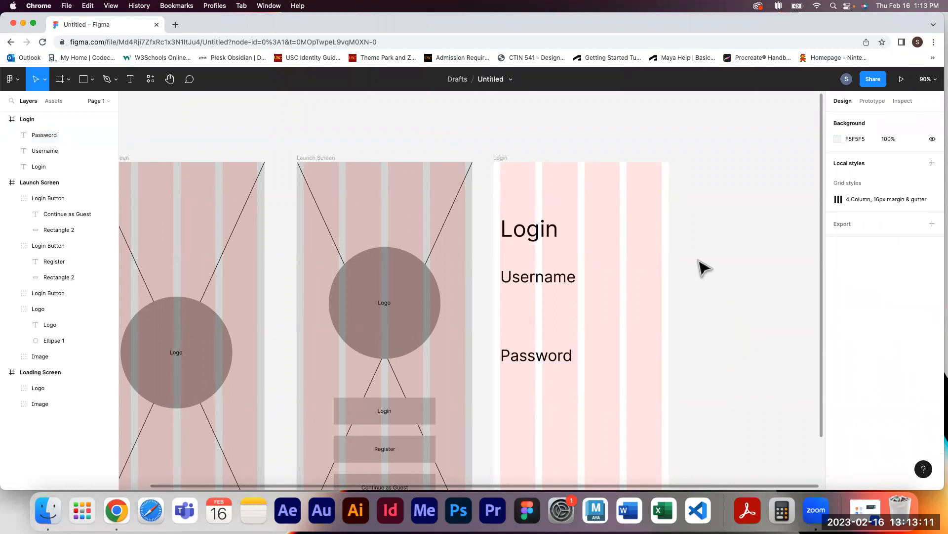
left_click(82, 83)
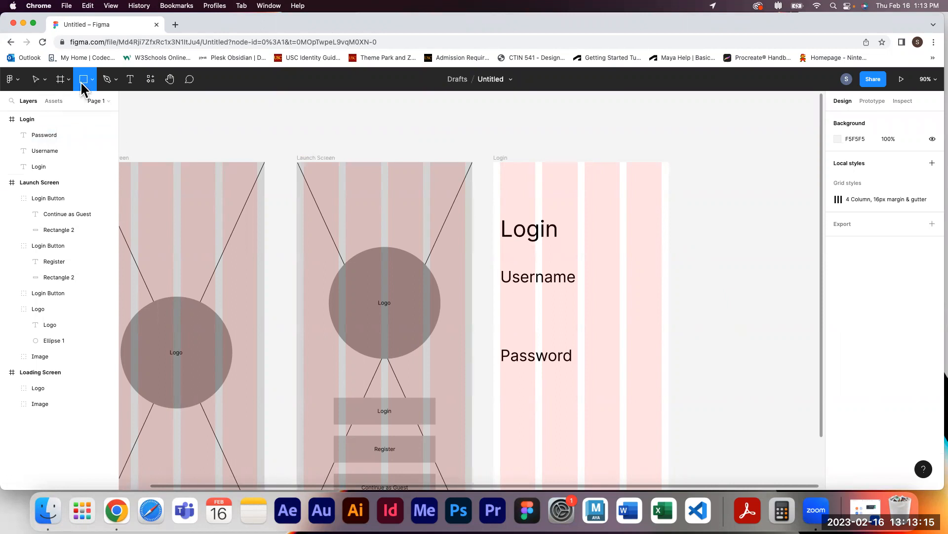
left_click_drag(500, 297, 660, 315)
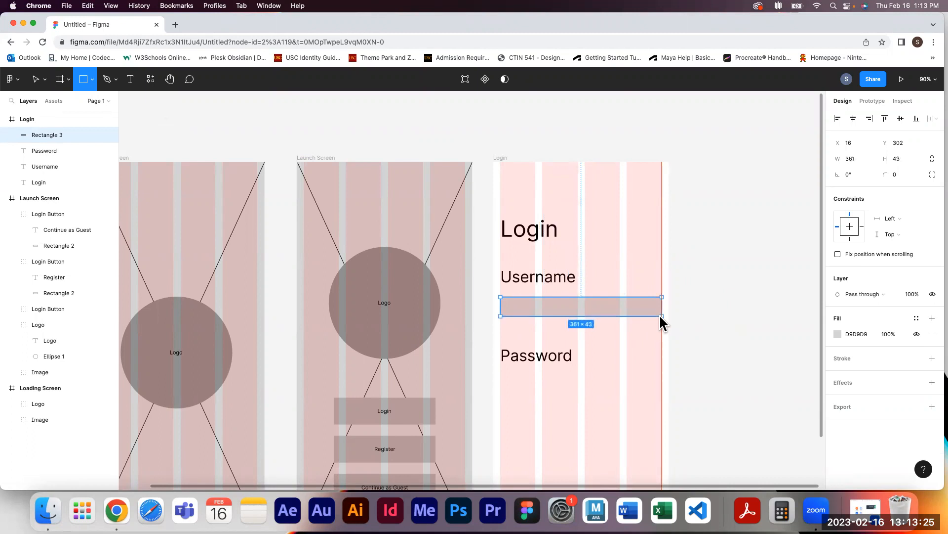
left_click_drag(659, 315, 660, 313)
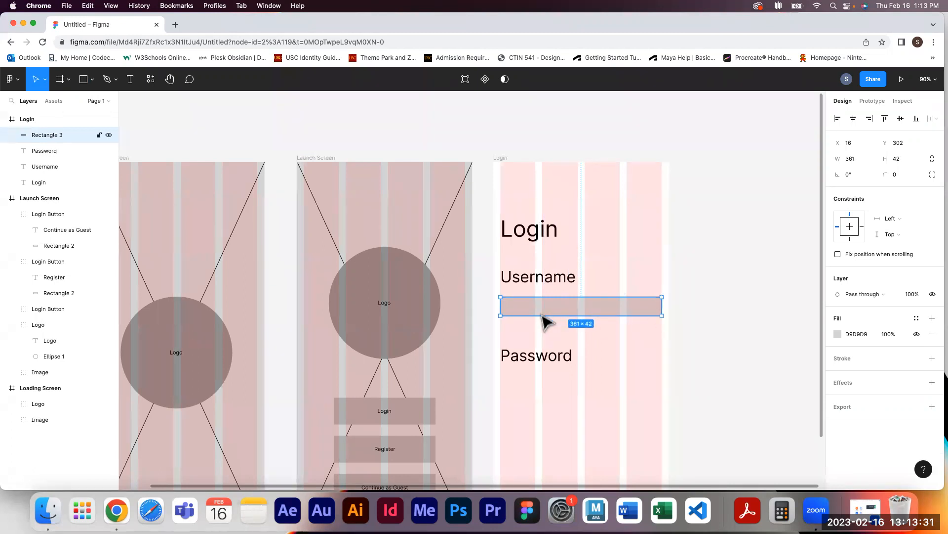
left_click(710, 326)
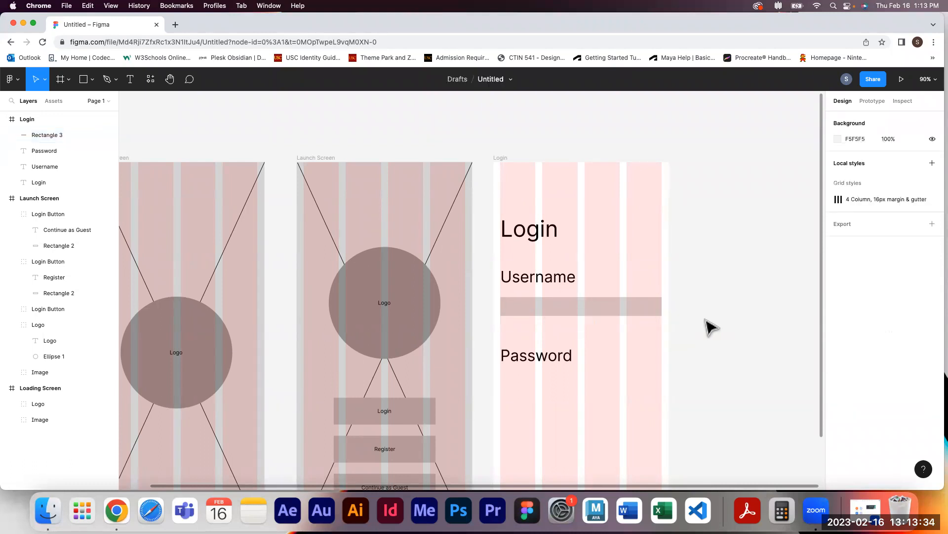
Go back to the drafts file browser and reopen the Untitled design file
left_click(129, 80)
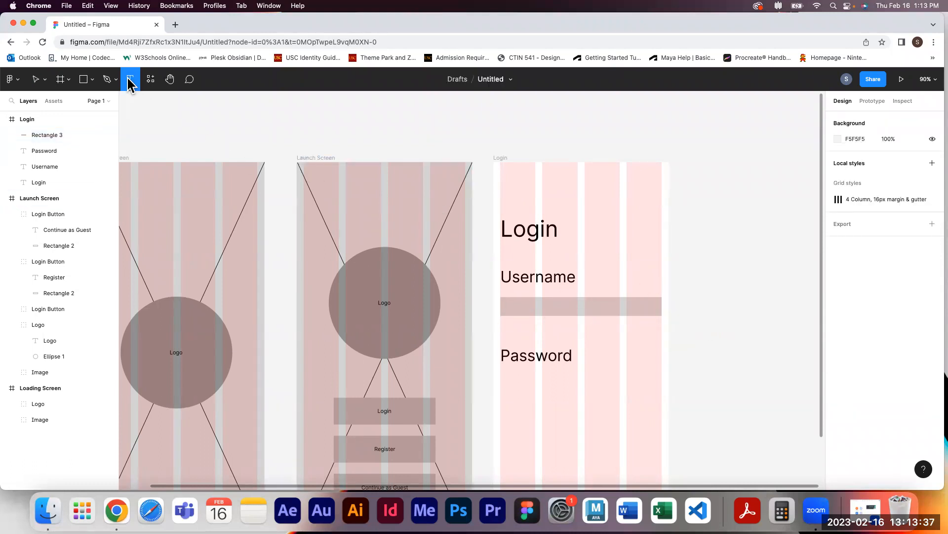
left_click(509, 306)
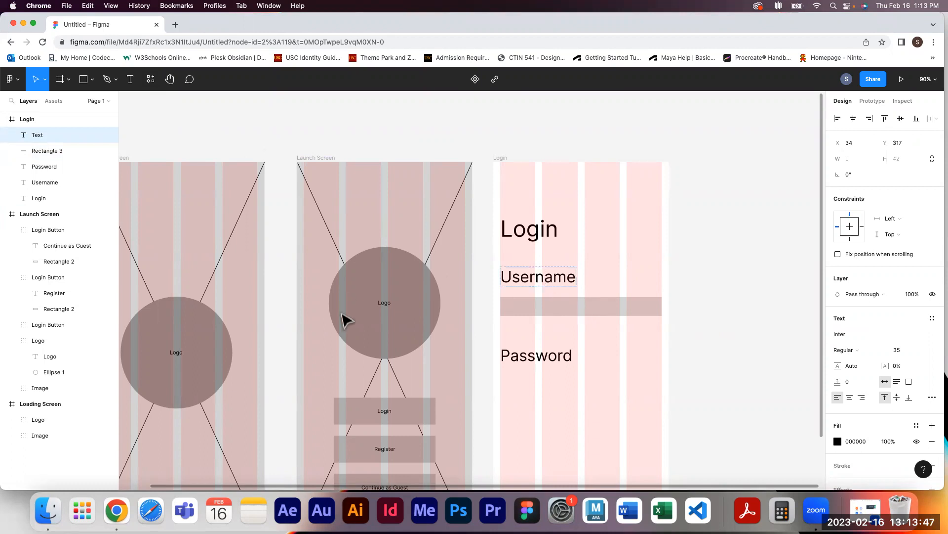
left_click(13, 80)
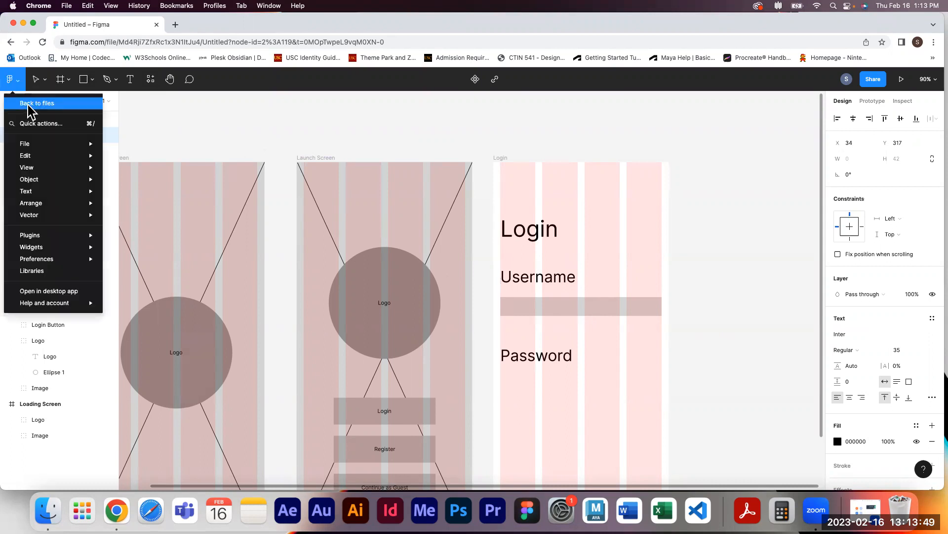
left_click(35, 102)
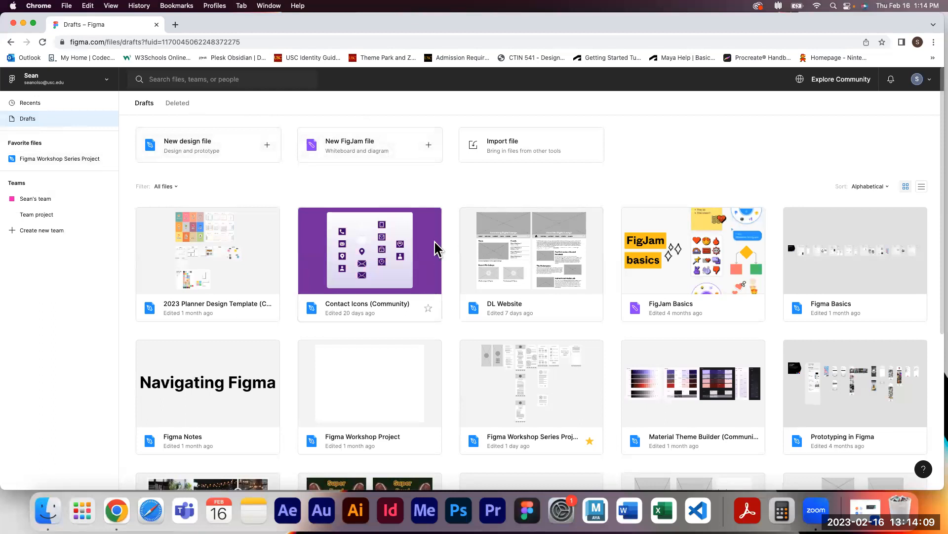
scroll(287, 242, "down", 5)
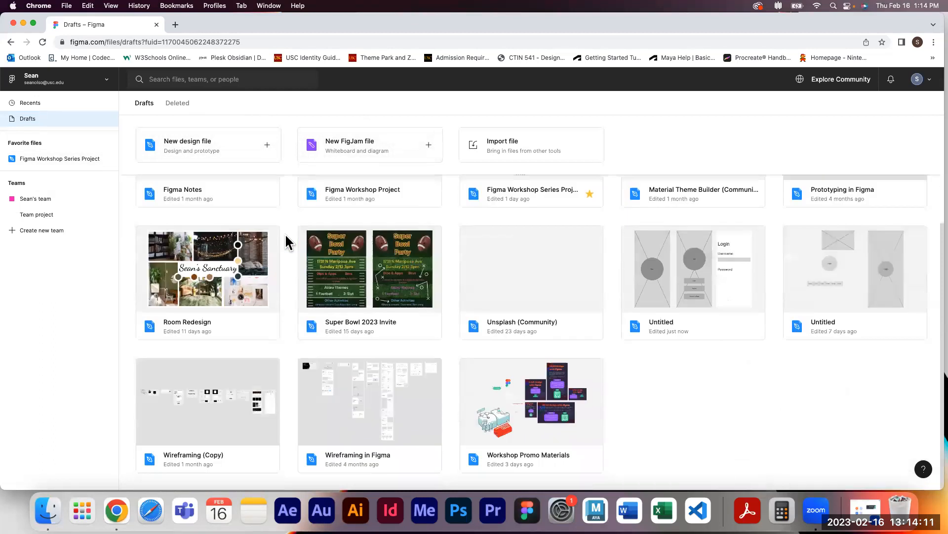
double_click(684, 294)
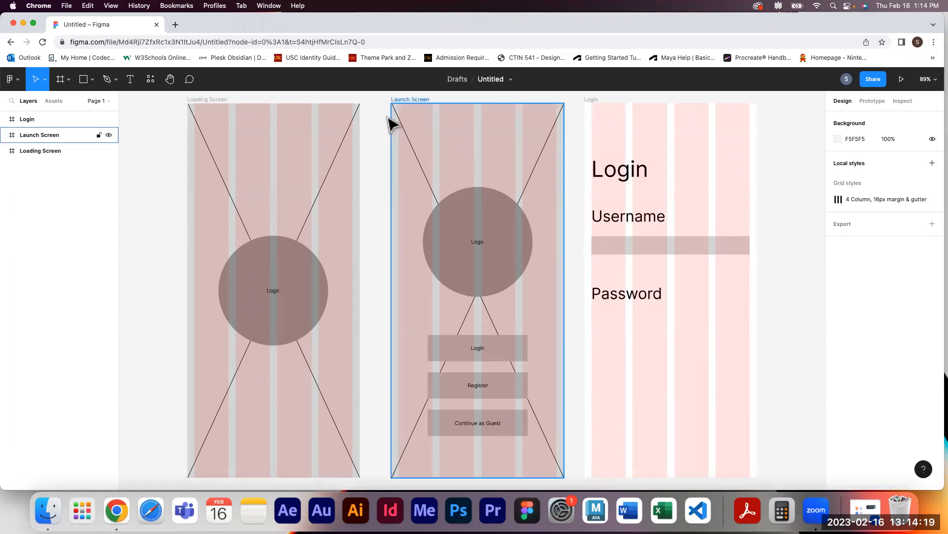
Add text reading Enter username inside the input rectangle and set its font size to 20
left_click(130, 79)
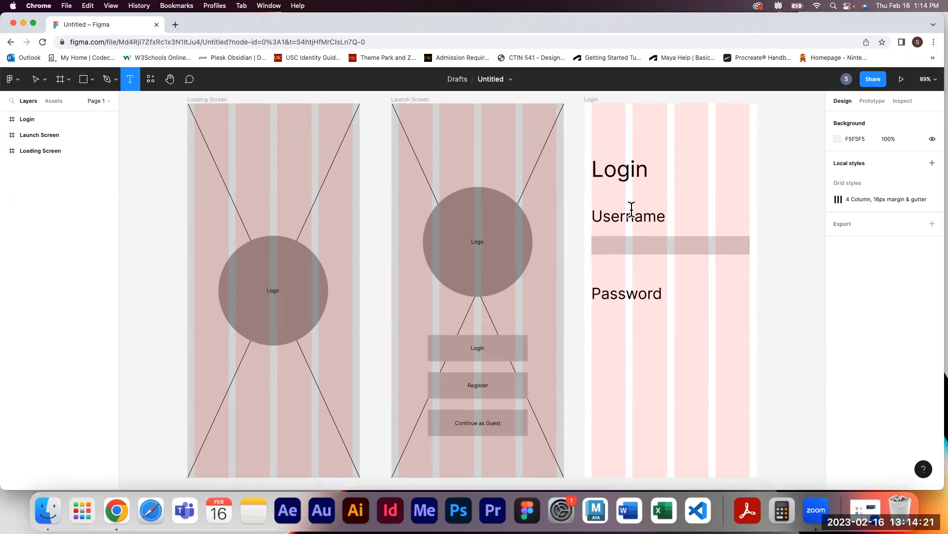
left_click(598, 242)
type("Enter username")
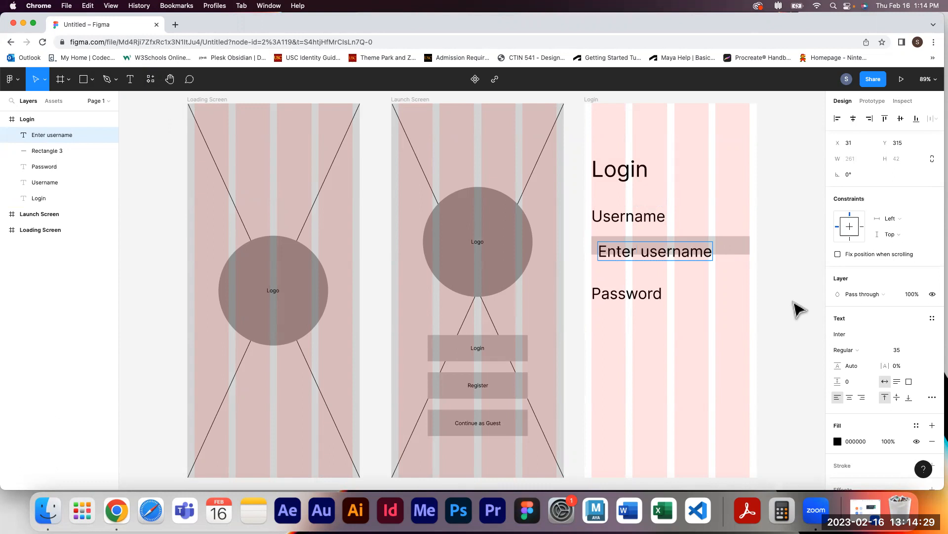
key("Escape")
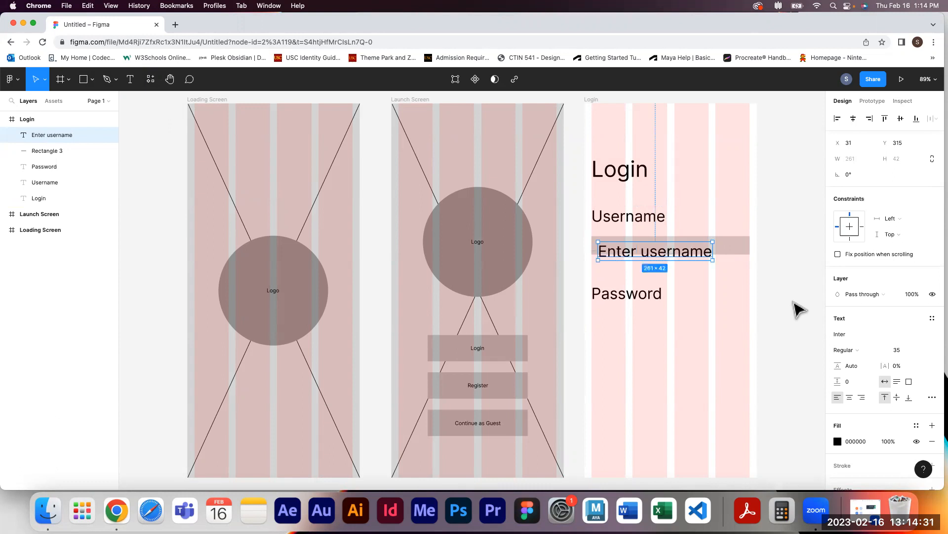
left_click(907, 351)
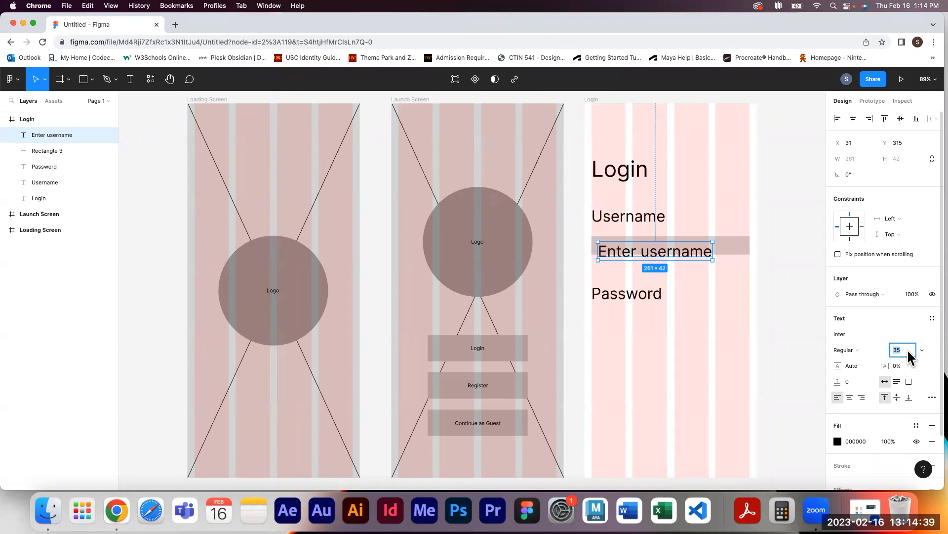
type("20")
key("Return")
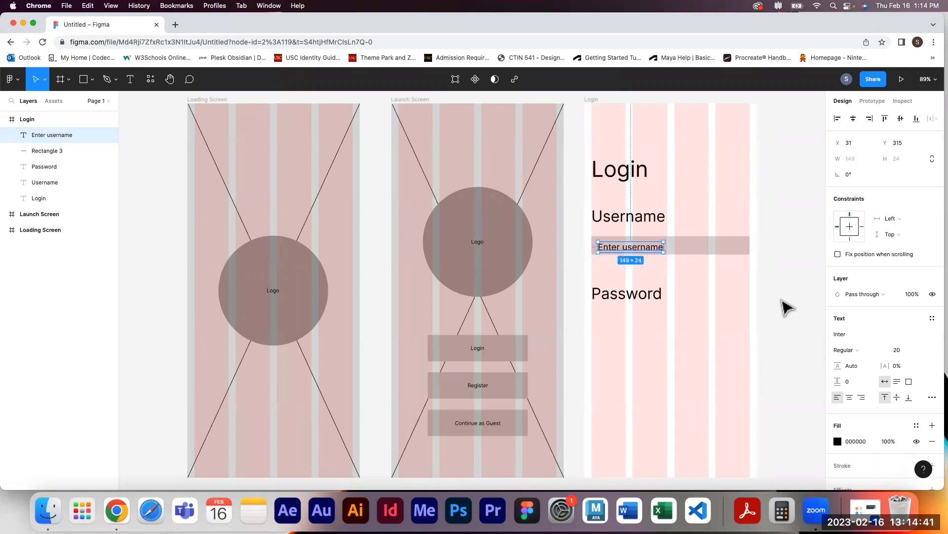
Nudge the Enter username text to about X 29, Y 311 inside the input rectangle
key("super+=")
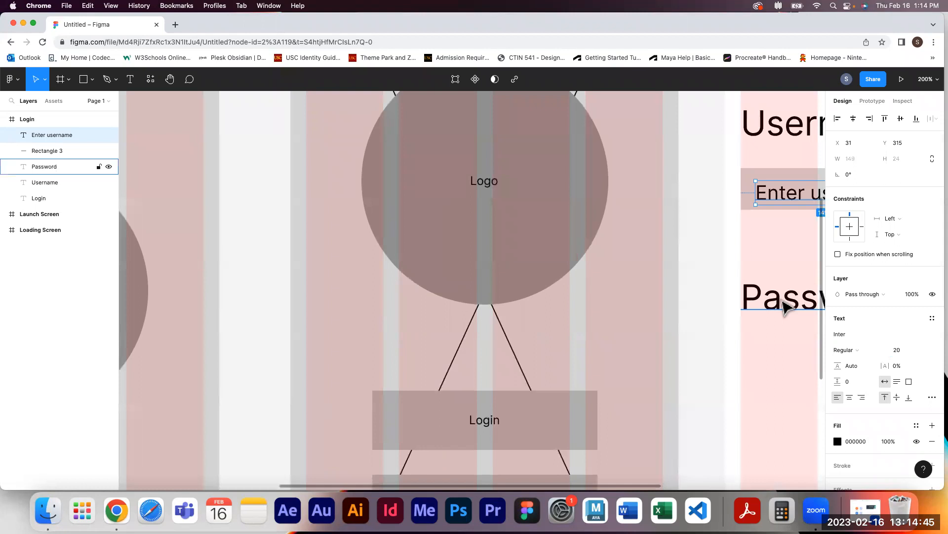
key("super+=")
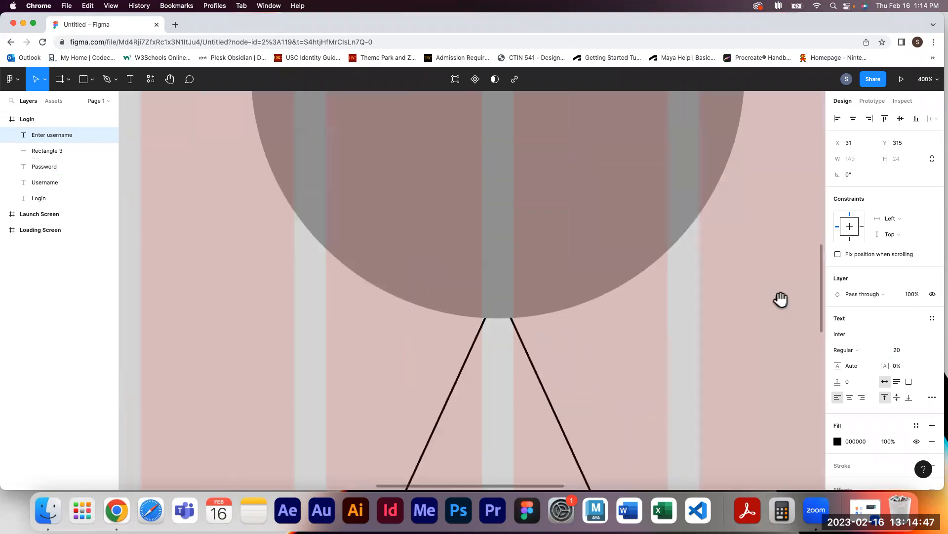
key("super+minus")
key("super+minus")
key("super+=")
key("super+minus")
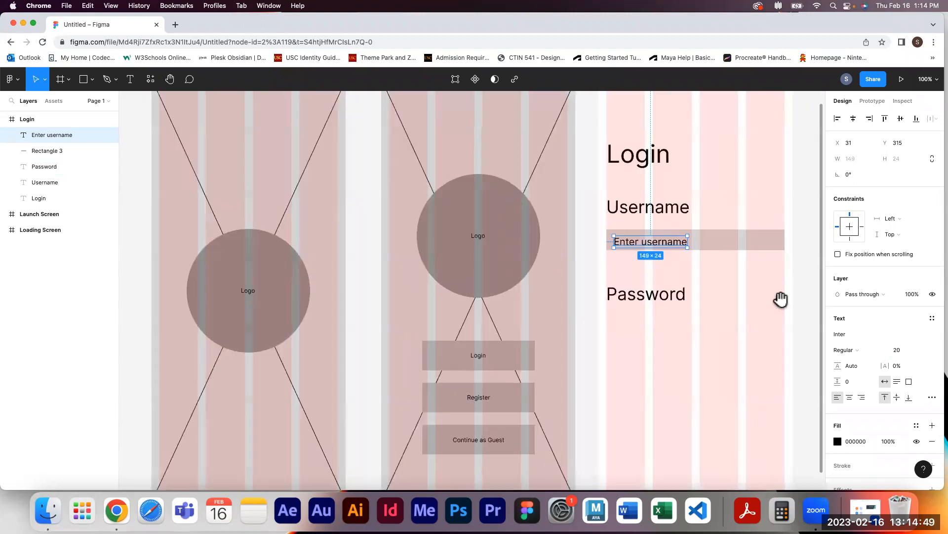
key("super+=")
left_click_drag(711, 259, 393, 312)
left_click_drag(485, 248, 479, 247)
left_click(481, 252)
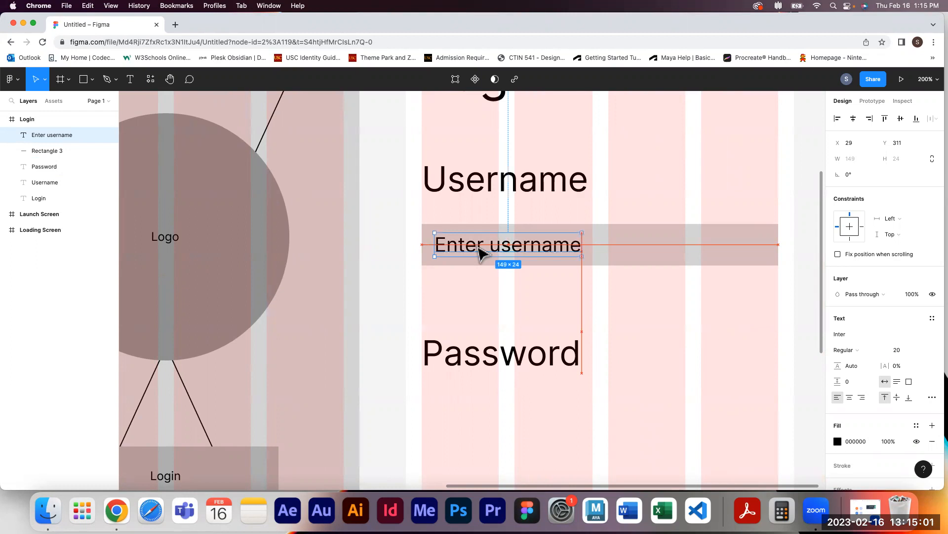
double_click(482, 252)
left_click_drag(478, 246, 478, 246)
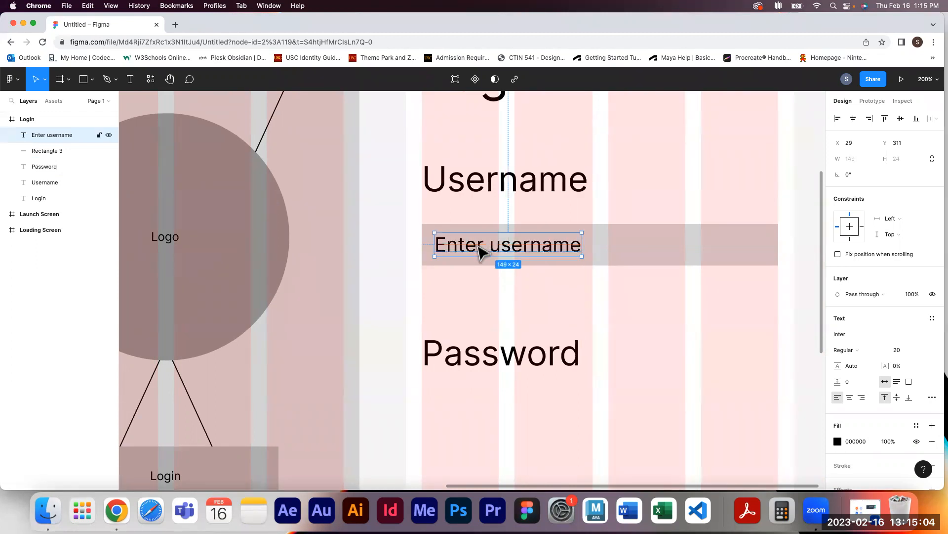
left_click(788, 309)
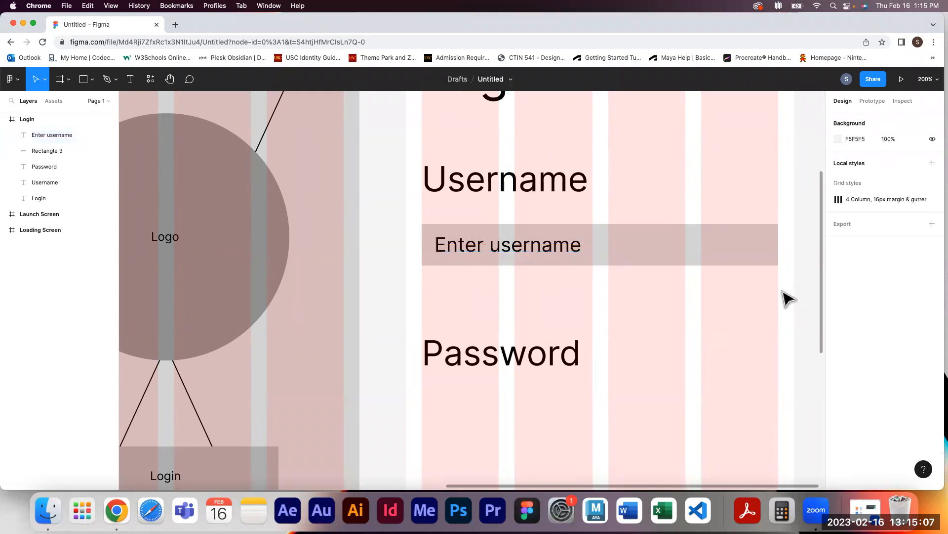
Group the Enter username text together with the input rectangle
left_click(578, 253)
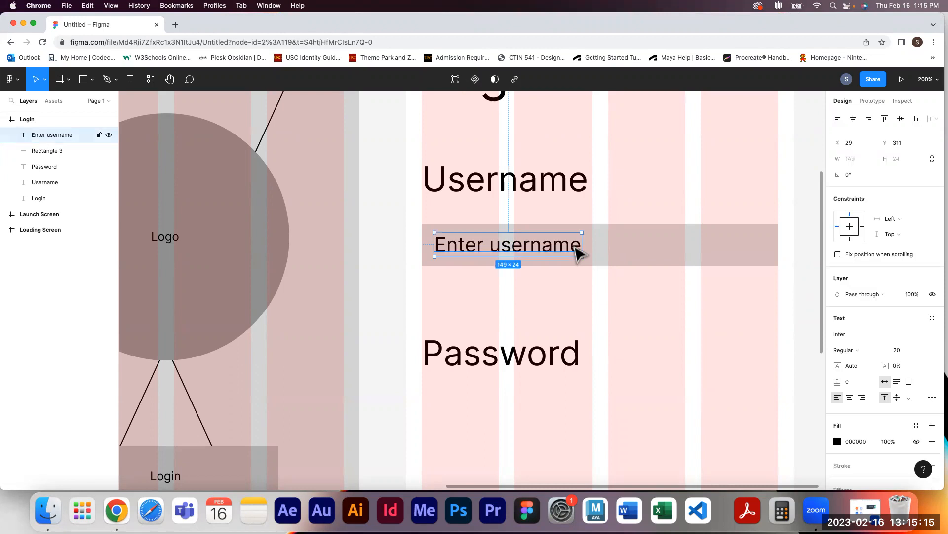
left_click(672, 251, "shift")
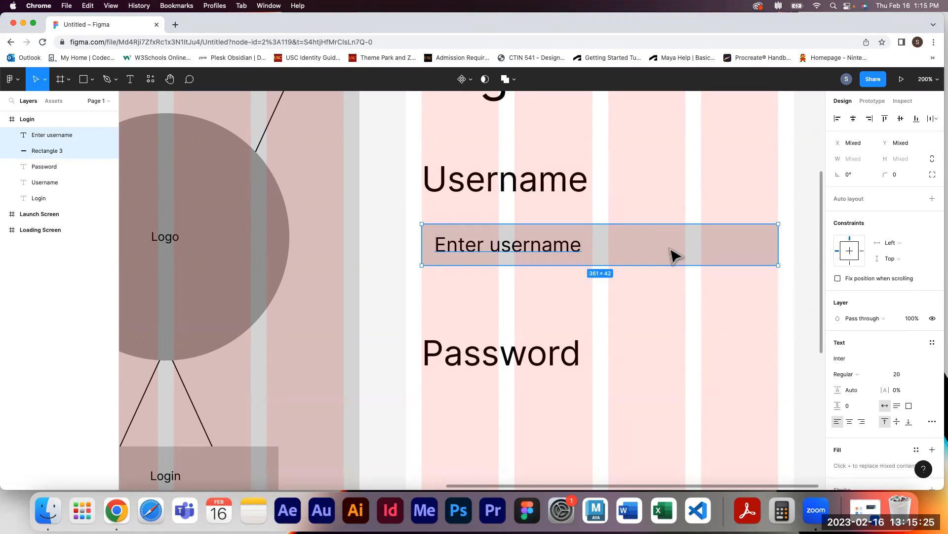
key("super+g")
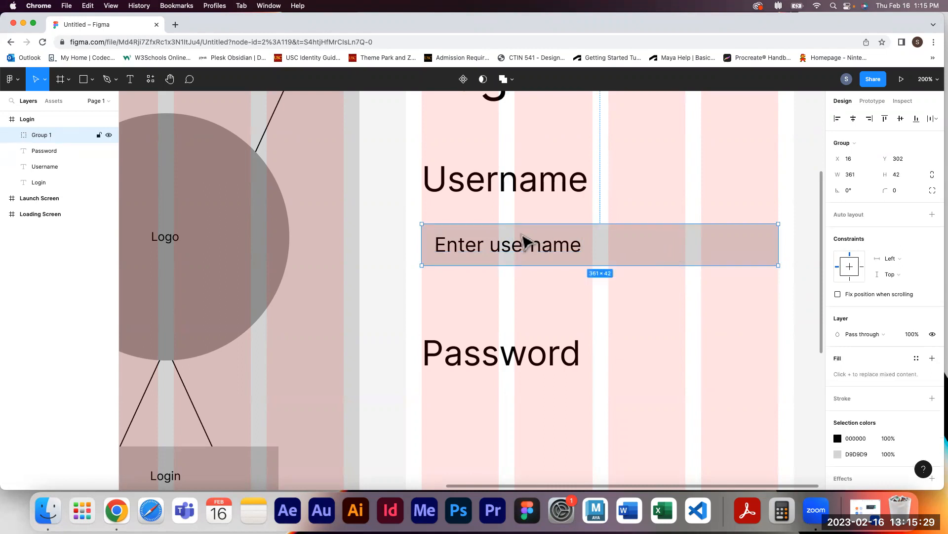
Rename the new group as Username text entry
double_click(38, 135)
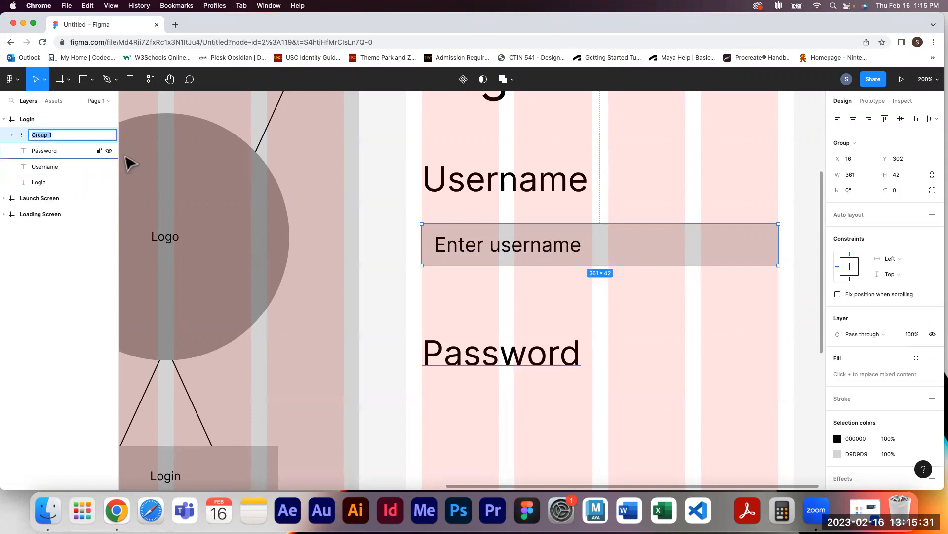
type("Usern")
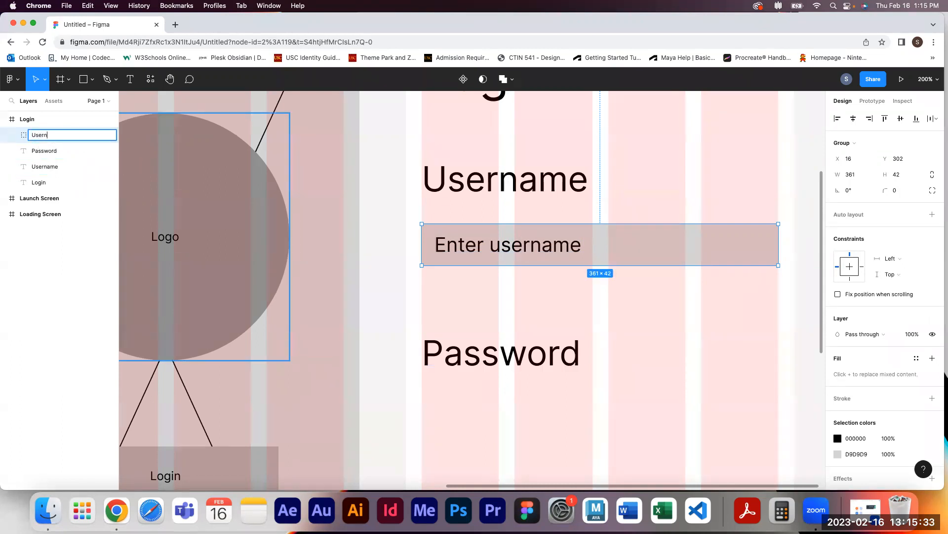
type("ame text entry")
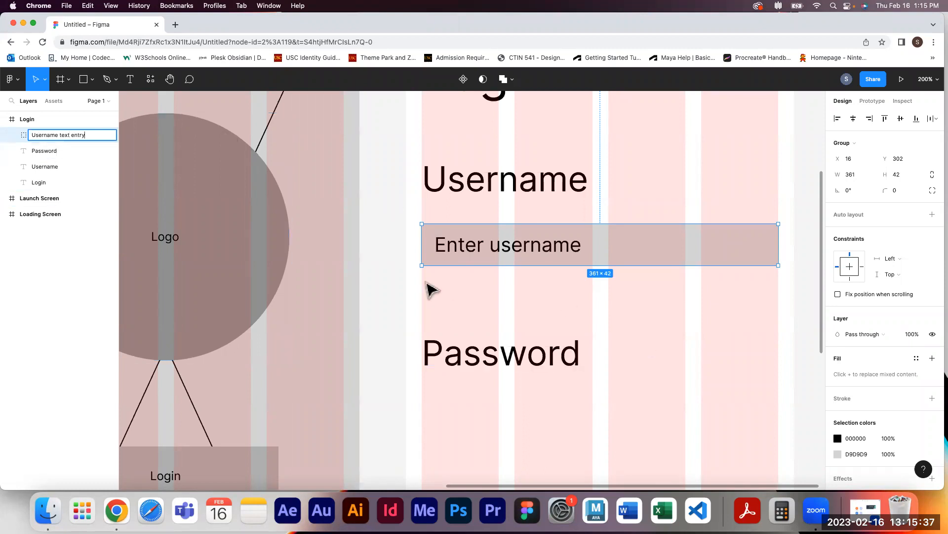
left_click(390, 291)
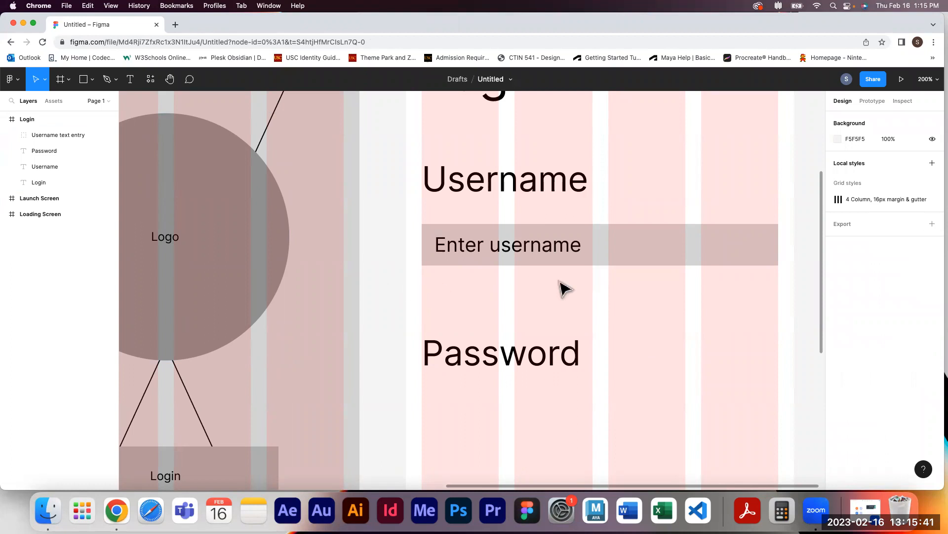
Duplicate the Username text entry group and place the copy below the Password label
left_click_drag(801, 298, 621, 208)
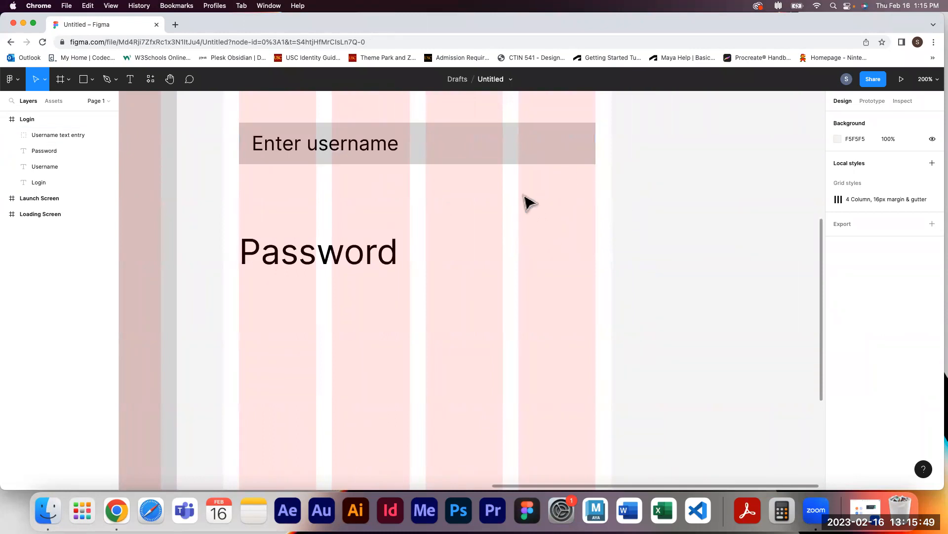
scroll(612, 269, "up", 2)
left_click_drag(455, 205, 449, 372)
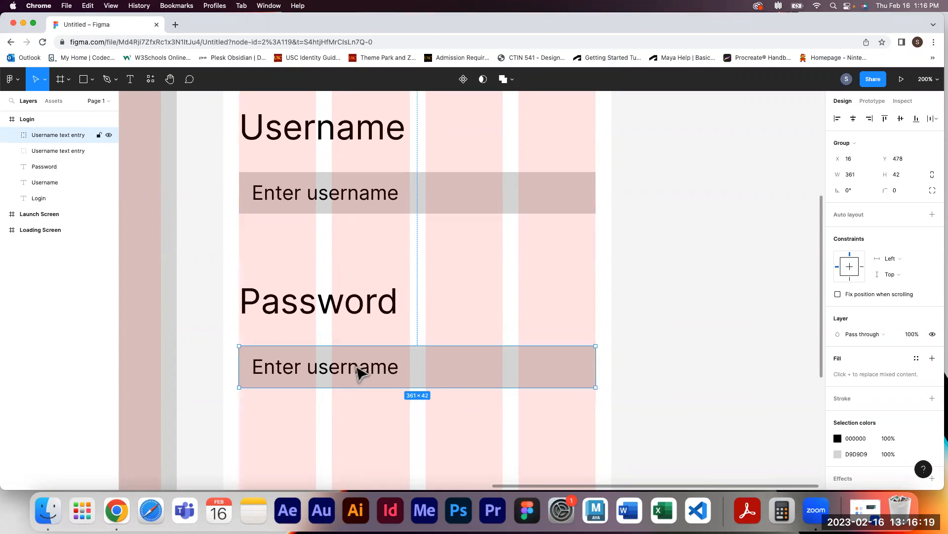
Change the copied field's placeholder text to Enter password
double_click(466, 373)
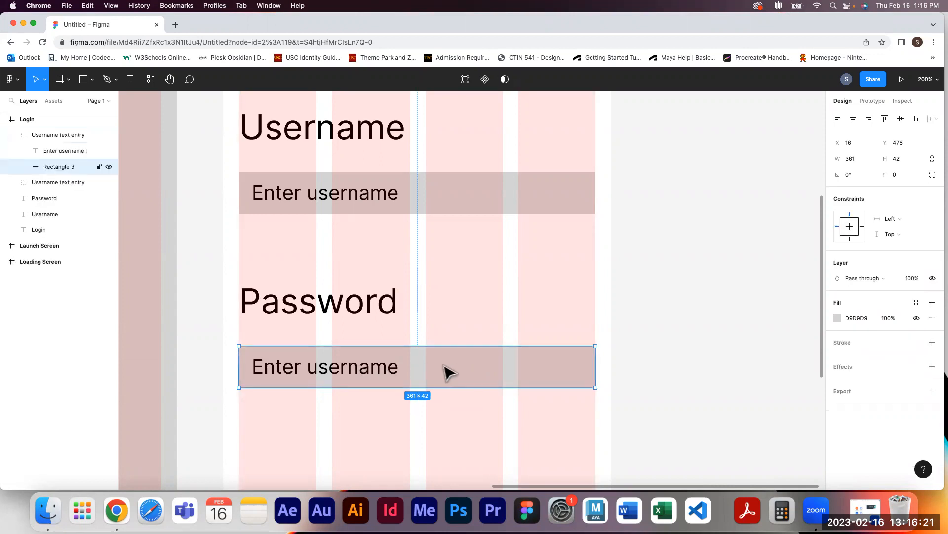
double_click(377, 375)
left_click(379, 368)
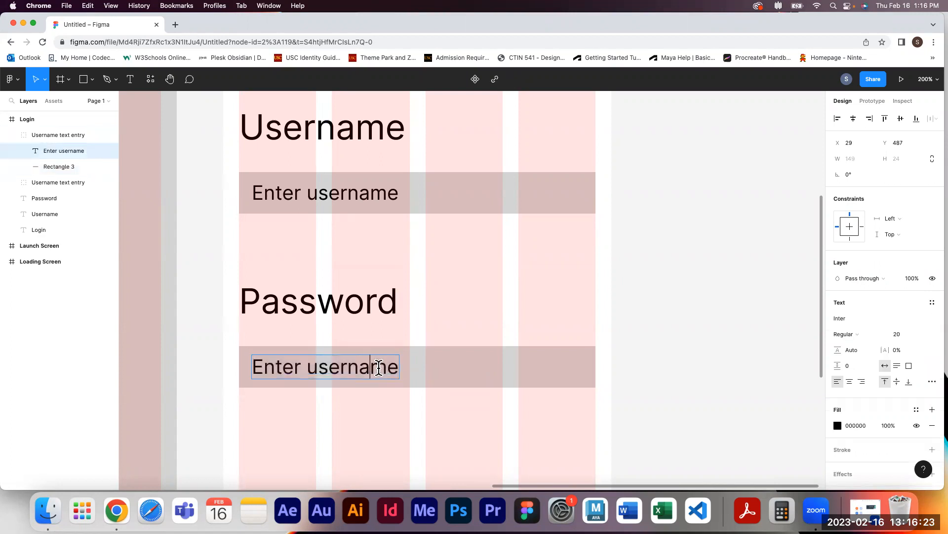
left_click_drag(397, 368, 310, 365)
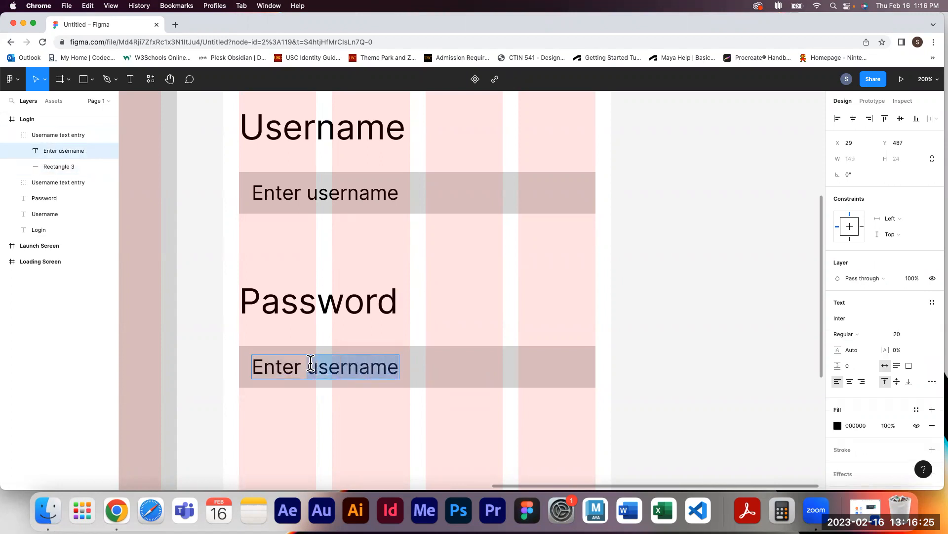
type("password")
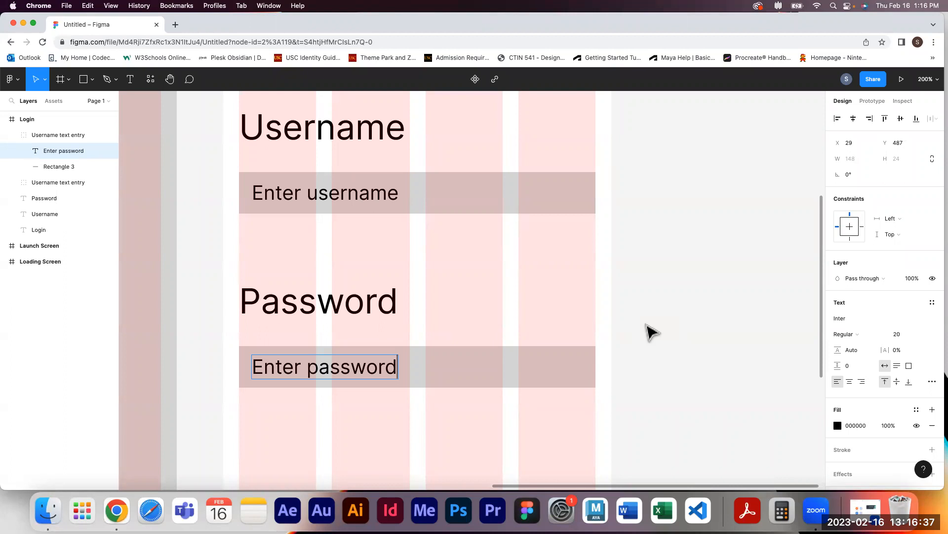
key("Escape")
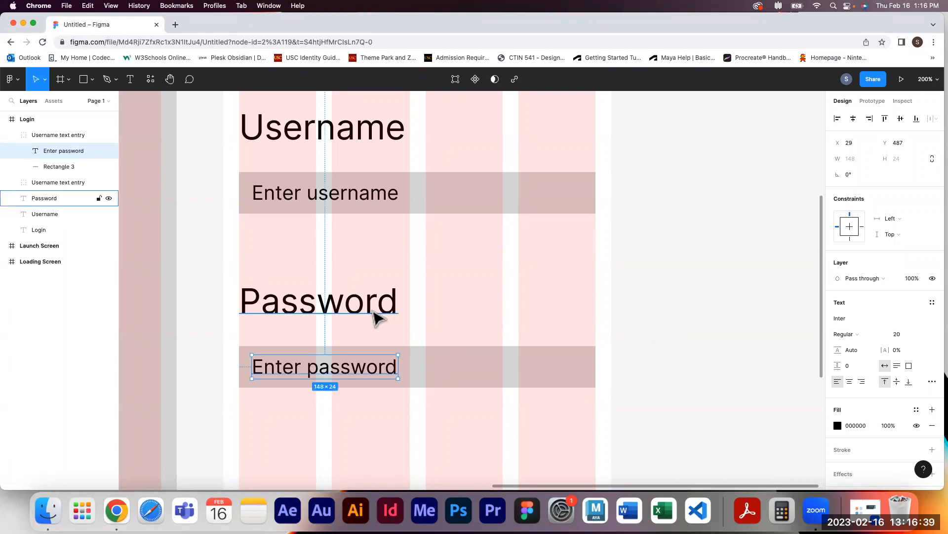
Set the Password label's font size to 35
left_click(373, 314)
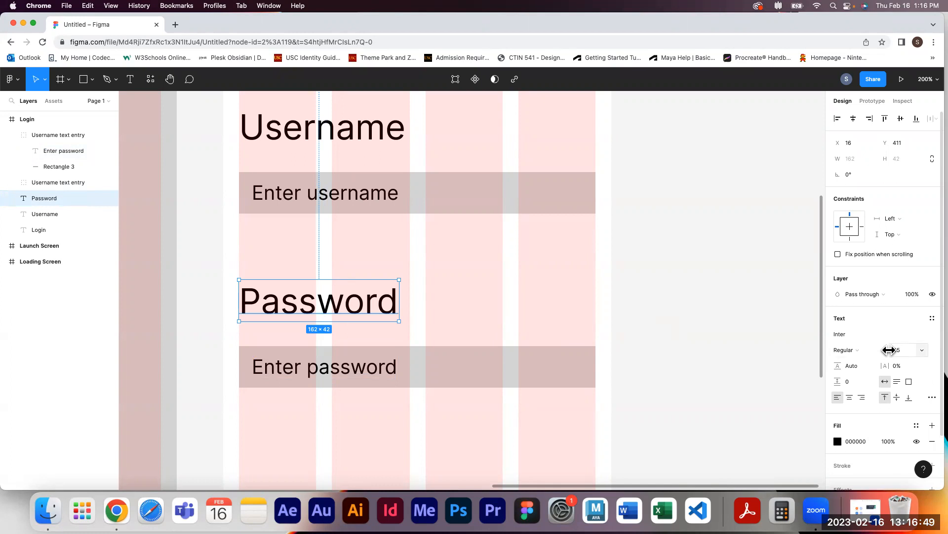
mouse_move(889, 349)
left_mouse_down()
mouse_move(912, 349)
mouse_move(887, 353)
mouse_move(897, 352)
left_mouse_up()
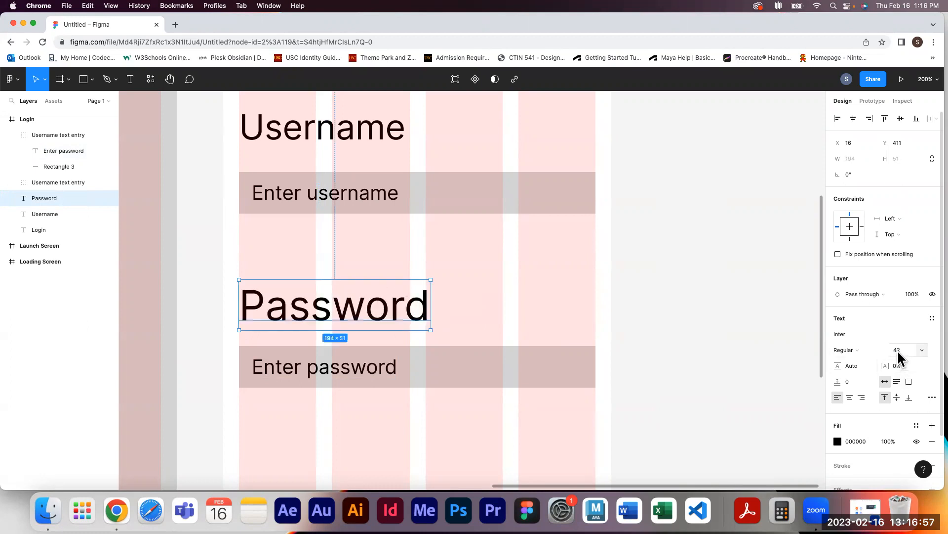
left_click(898, 350)
type("35")
key("Return")
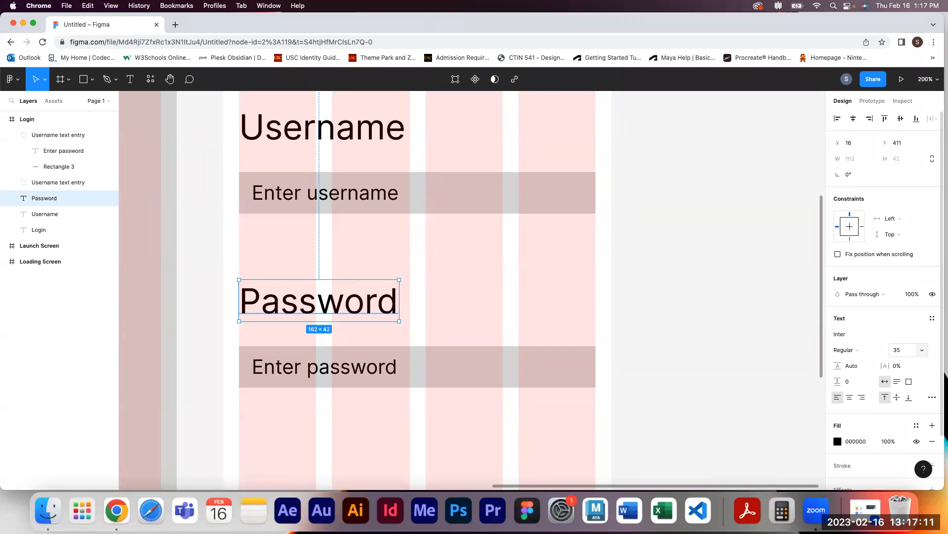
left_click(744, 320)
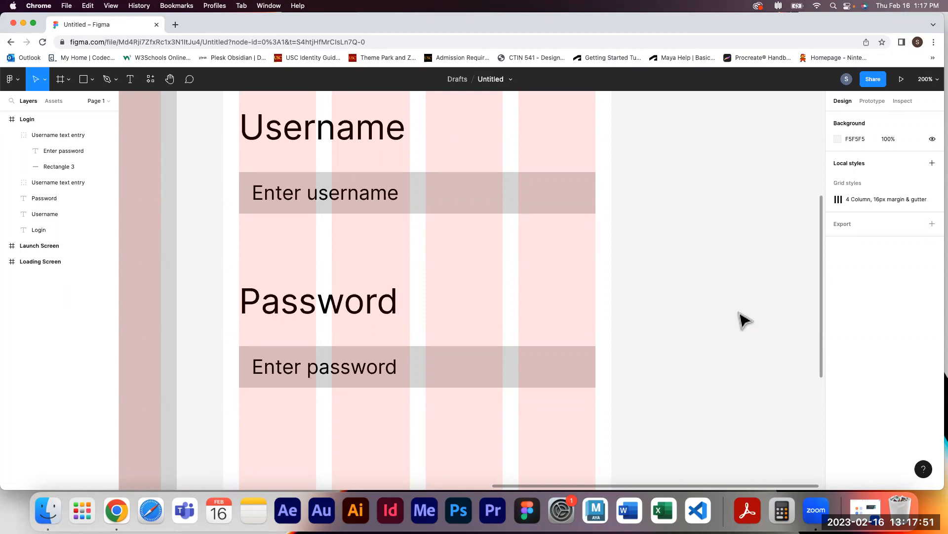
Shorten the Login frame's height to about 627 while keeping its width at 393
scroll(745, 320, "down", 5)
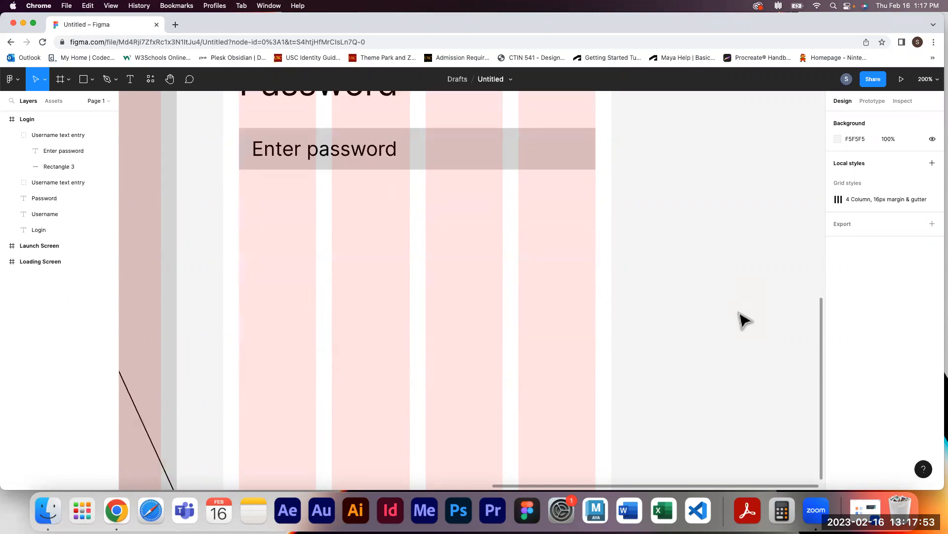
key("minus")
key("minus")
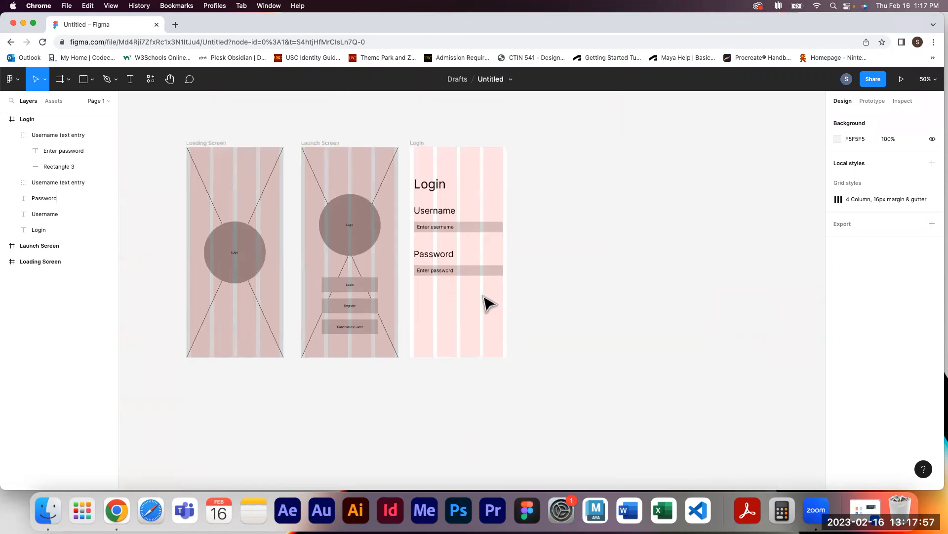
left_click(420, 144)
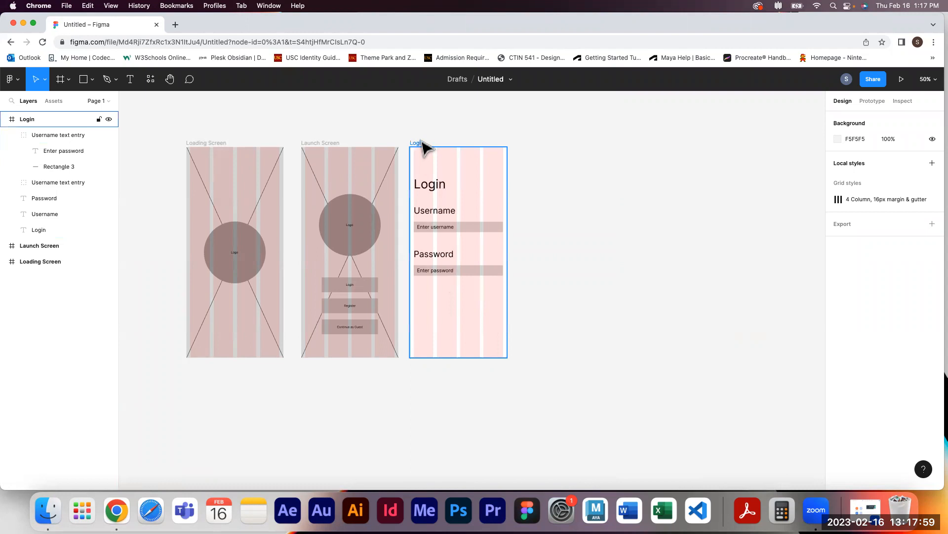
left_click(422, 143)
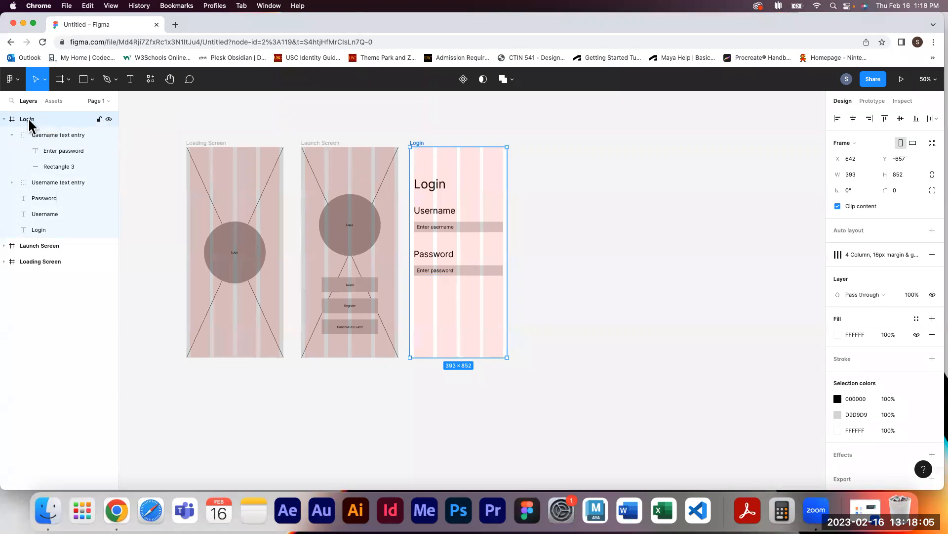
left_click_drag(476, 356, 444, 306)
left_click_drag(425, 306, 506, 321)
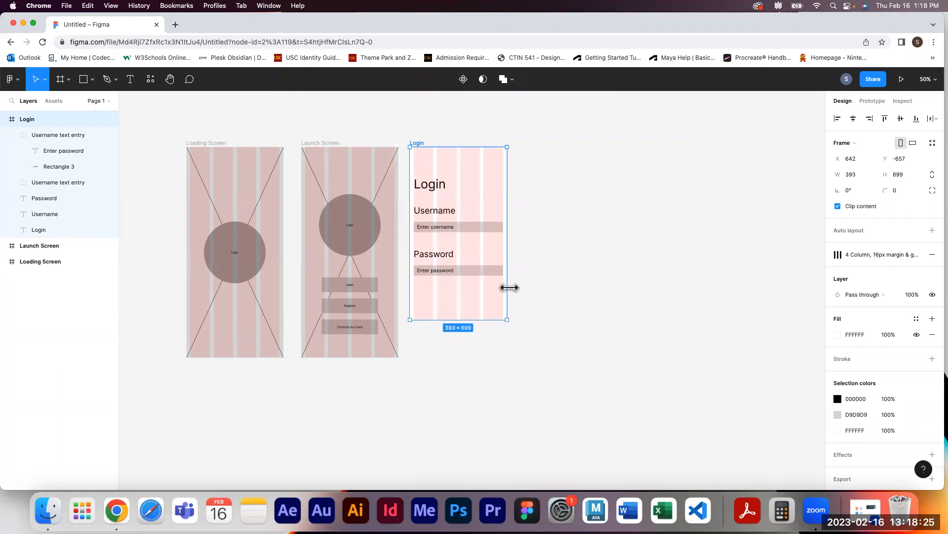
mouse_move(510, 286)
left_mouse_down()
mouse_move(521, 287)
mouse_move(517, 268)
left_mouse_up()
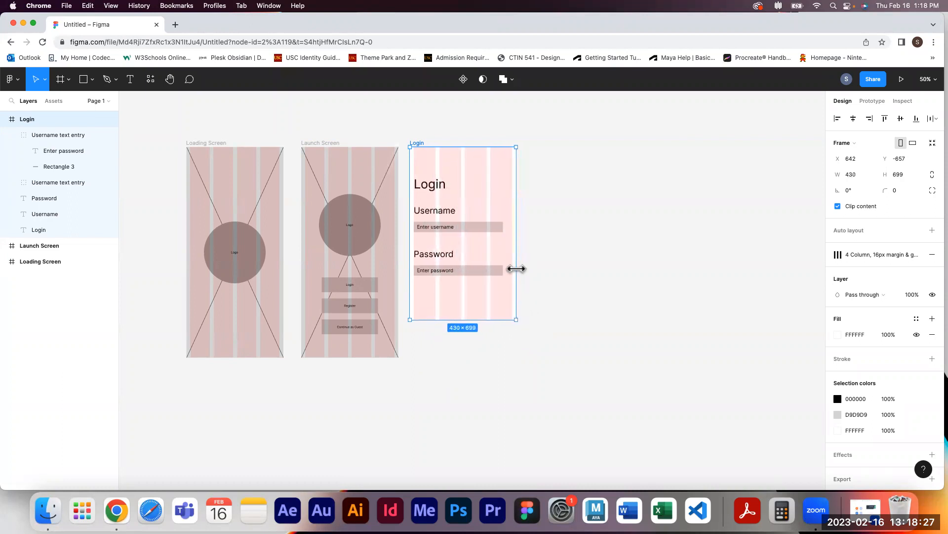
key("super+z")
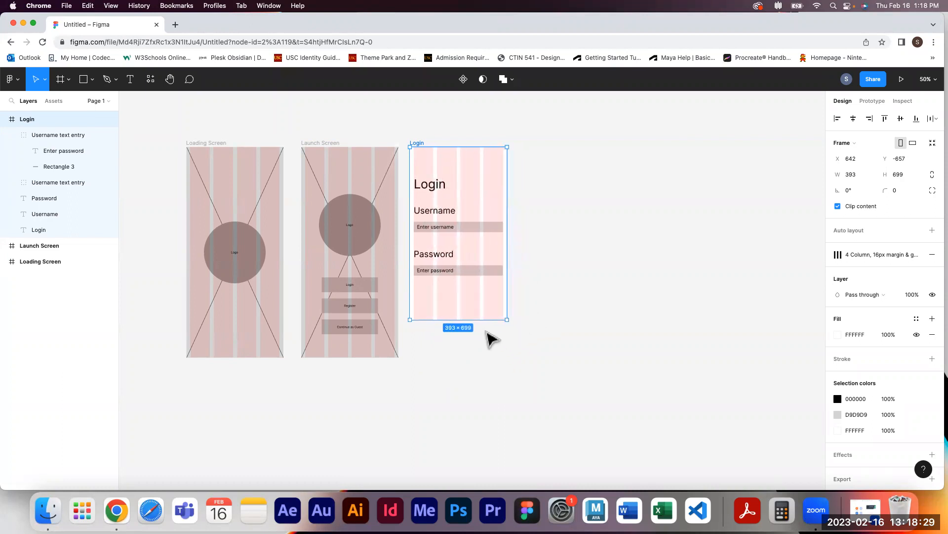
left_click_drag(482, 320, 483, 302)
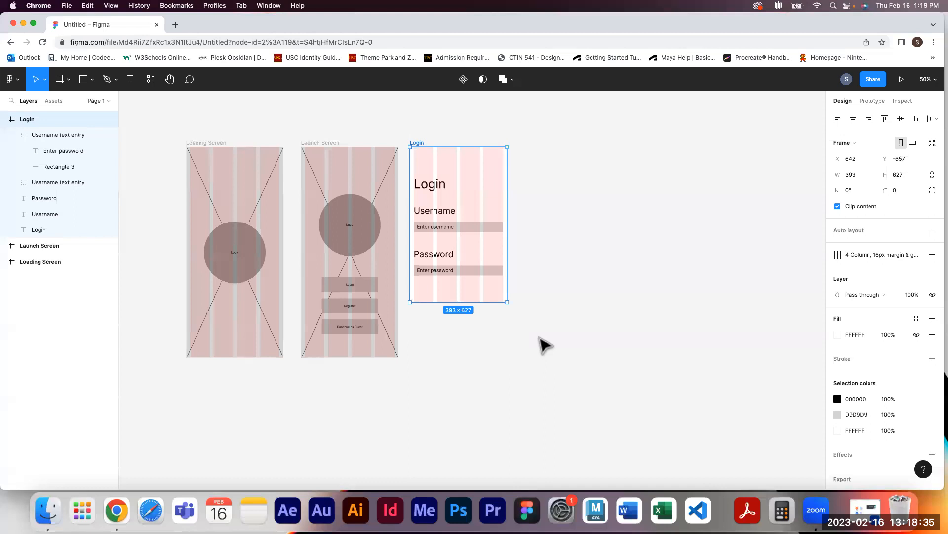
left_click(611, 218)
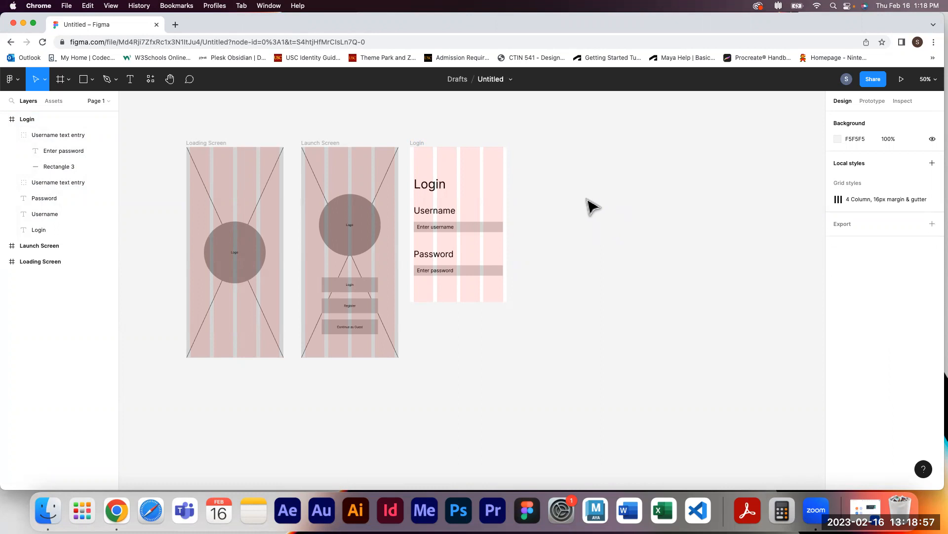
Rename the design file as Figma Workshop
double_click(489, 78)
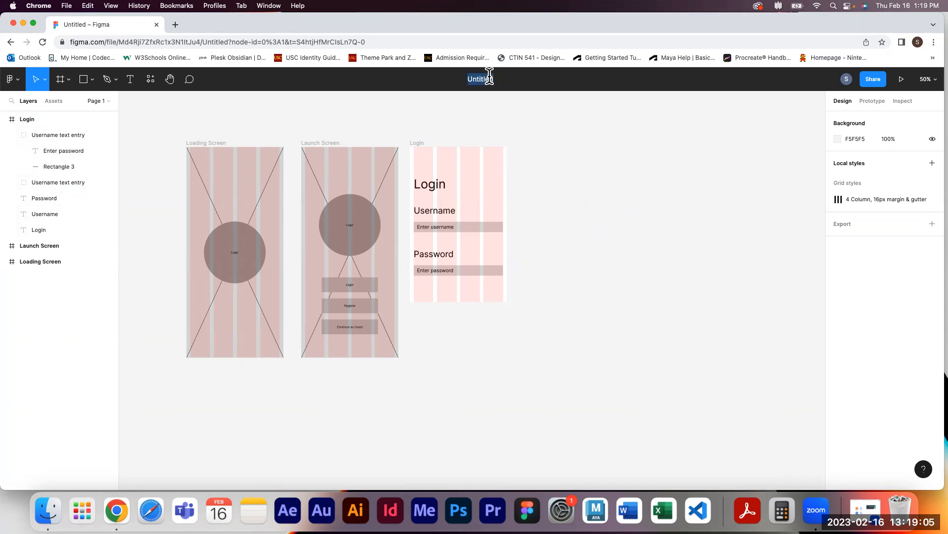
type("Figma Workshop")
key("BackSpace")
key("Return")
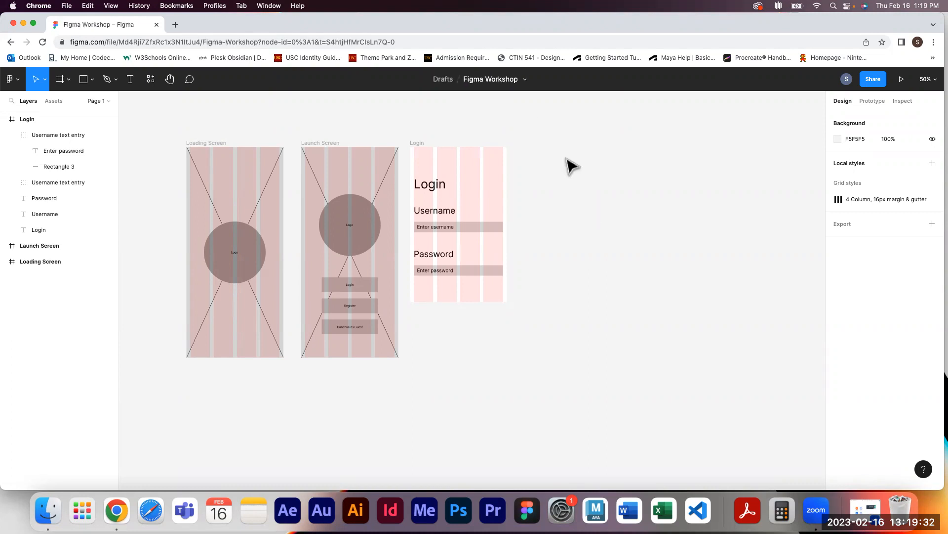
left_click(490, 80)
left_click(581, 229)
Hide the Login frame's layout grids and show them again
left_click(418, 145)
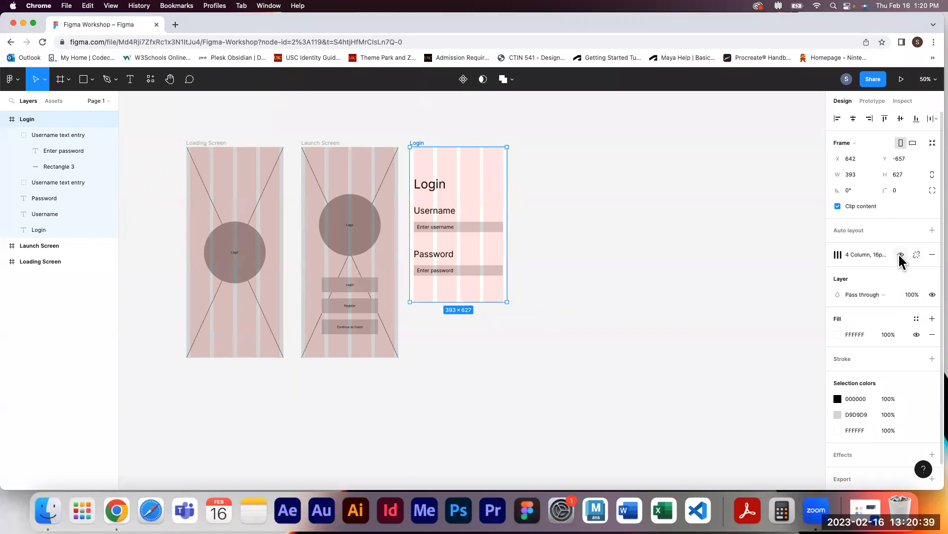
left_click(898, 255)
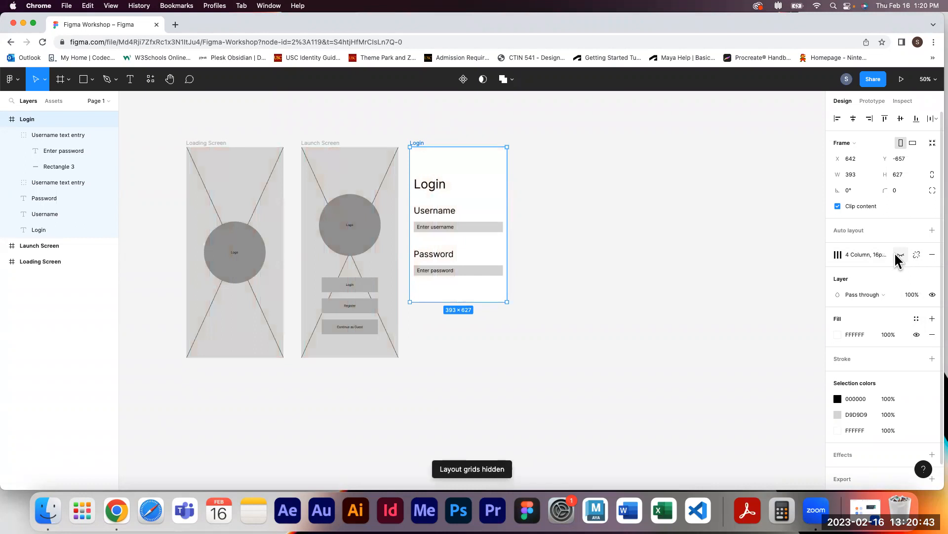
left_click(899, 255)
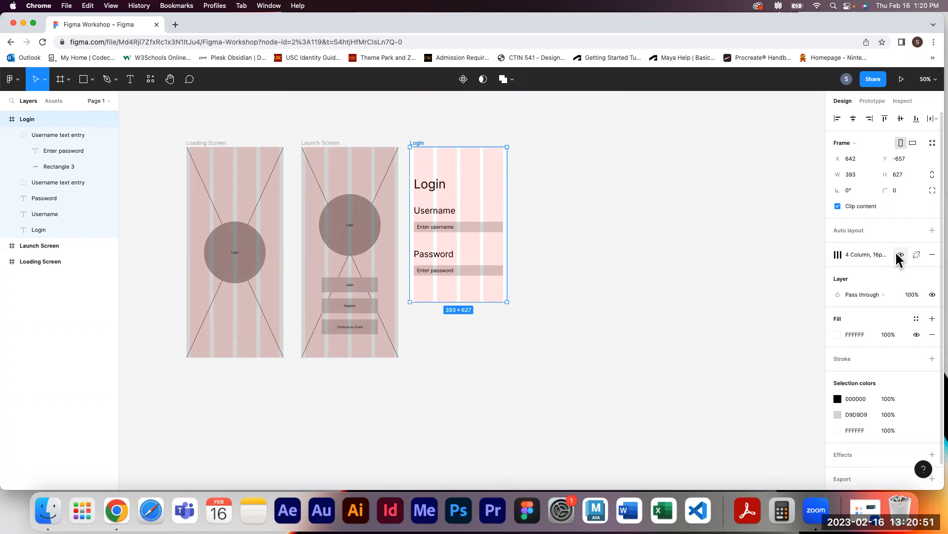
left_click(901, 254)
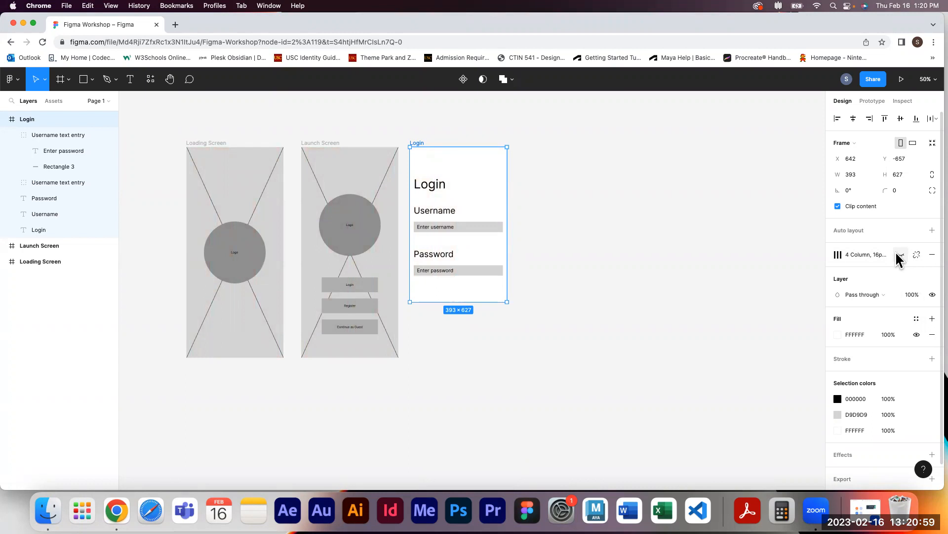
left_click(899, 255)
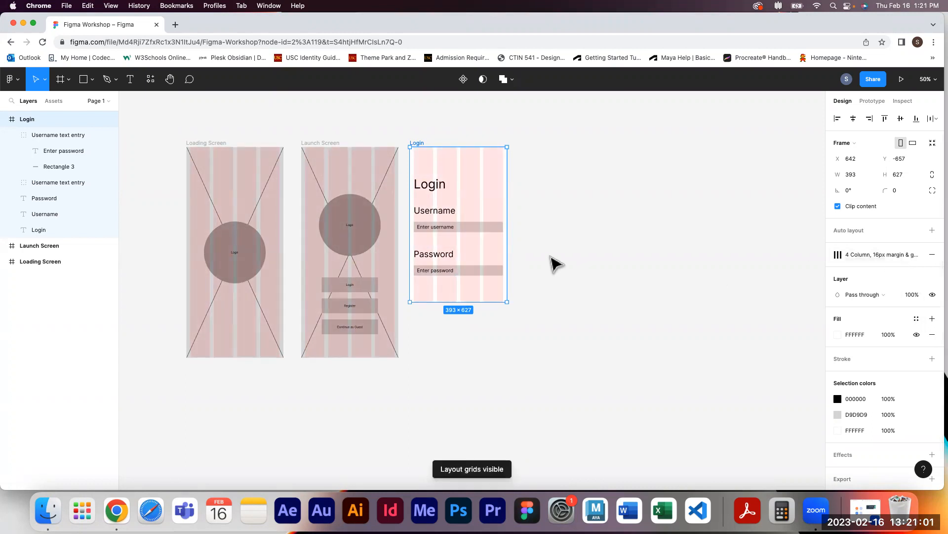
left_click(636, 253)
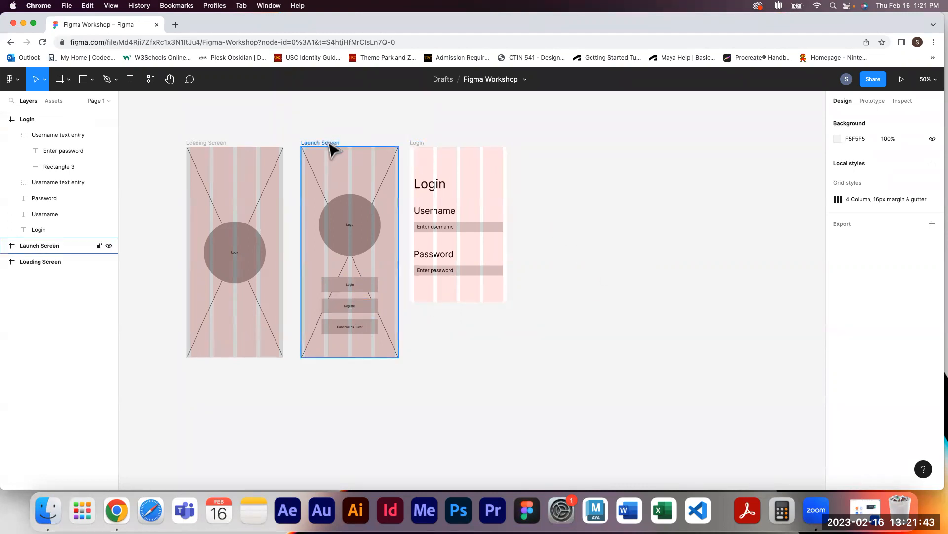
Duplicate the Launch Screen frame and place the copy to the right of the Login frame
left_click_drag(330, 146, 552, 144)
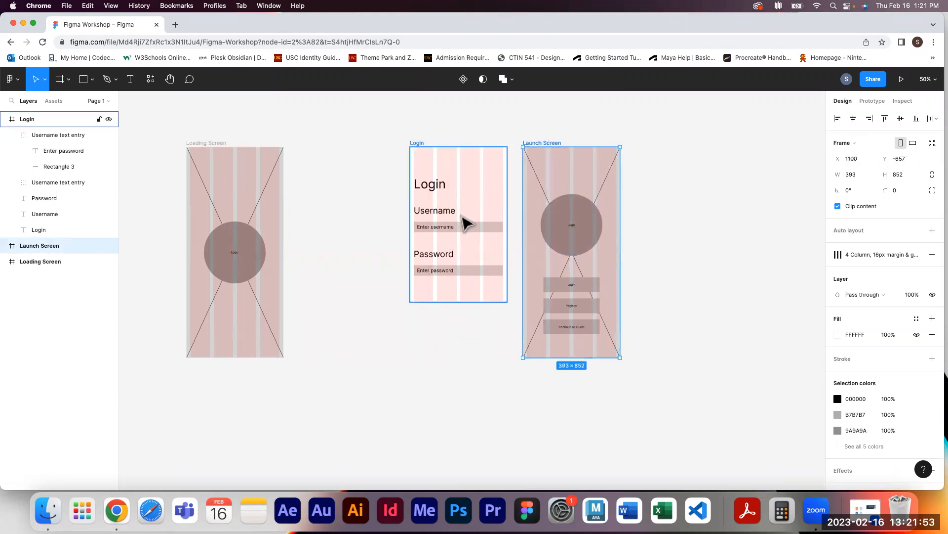
key("super+z")
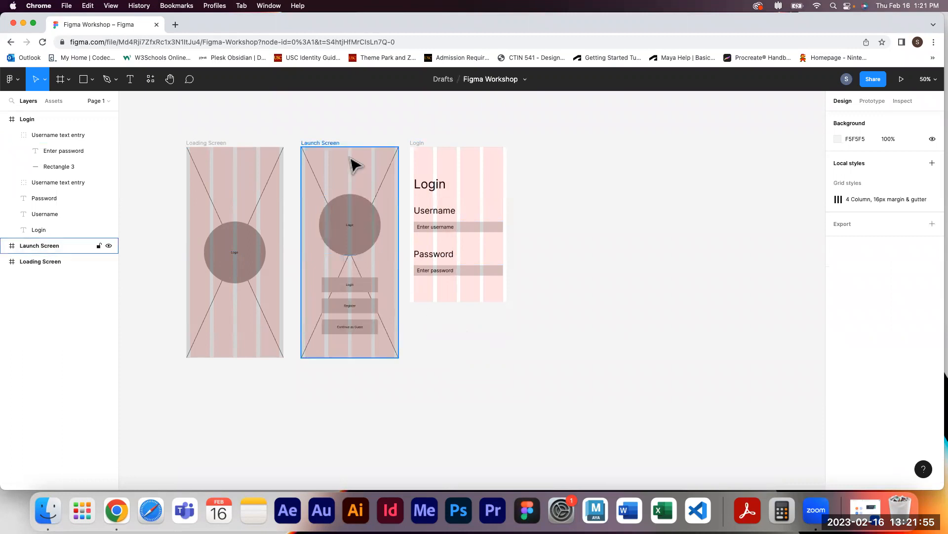
left_click_drag(339, 144, 564, 143)
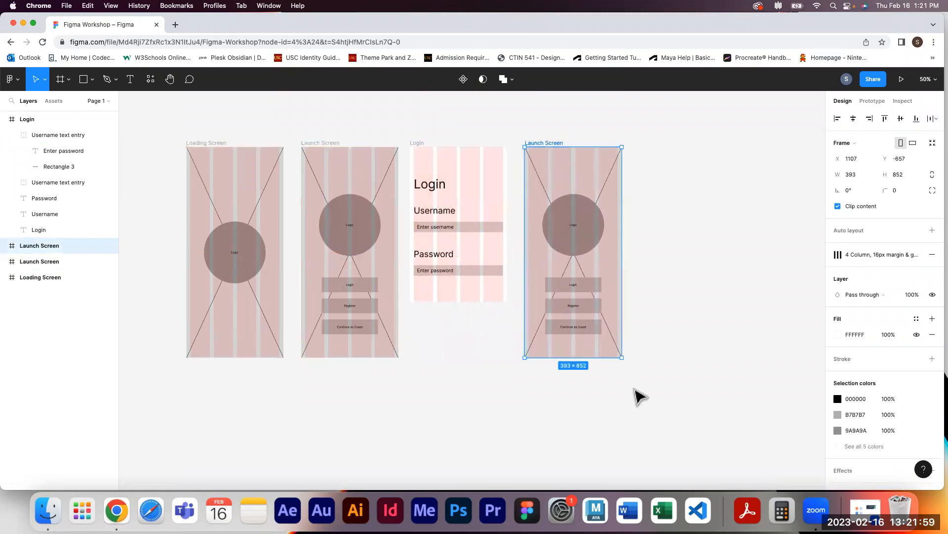
Delete the logo from the copied Launch Screen frame
left_click(657, 290)
left_click(593, 245)
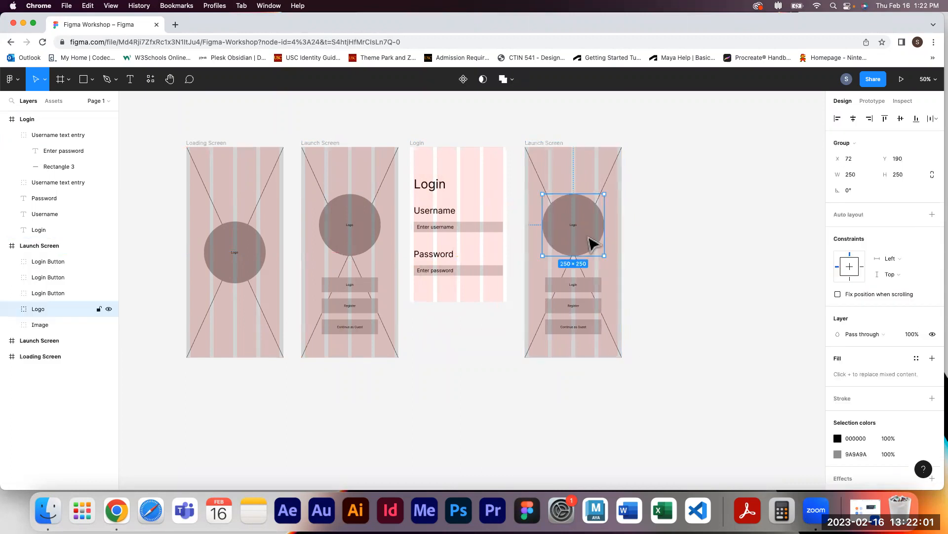
key("Escape")
key("Delete")
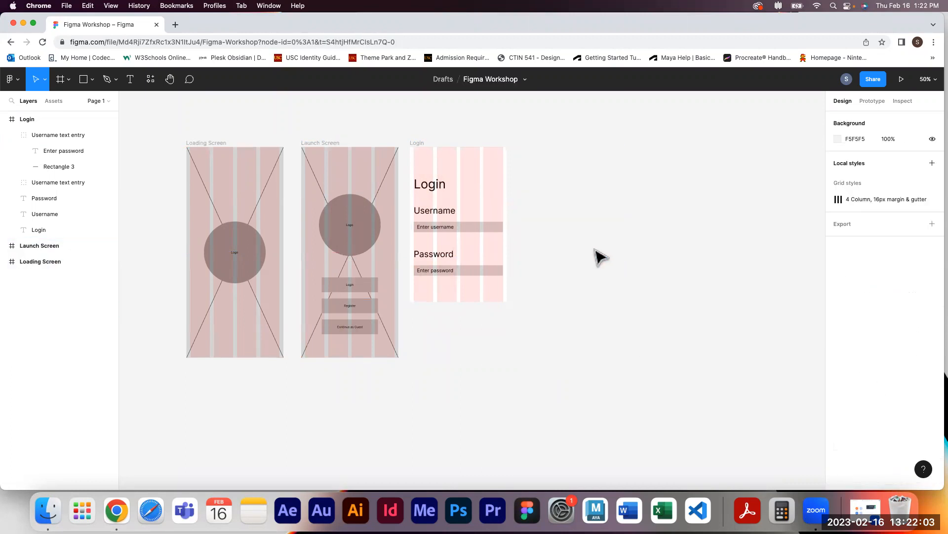
key("super+z")
Delete the image placeholder and the three buttons from the copied frame, leaving it empty
left_click(599, 244)
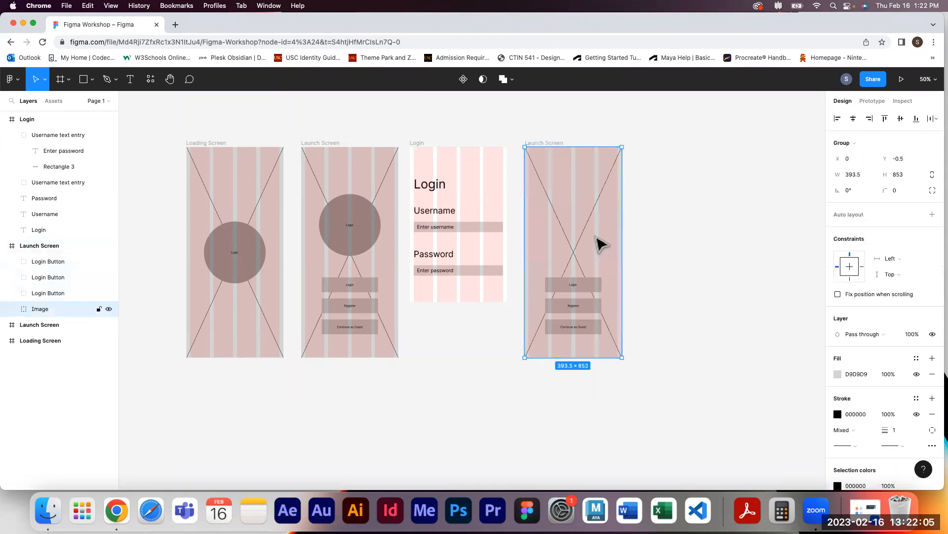
key("Delete")
left_click(587, 288)
key("Delete")
left_click(592, 303)
key("Delete")
left_click(590, 322)
key("Delete")
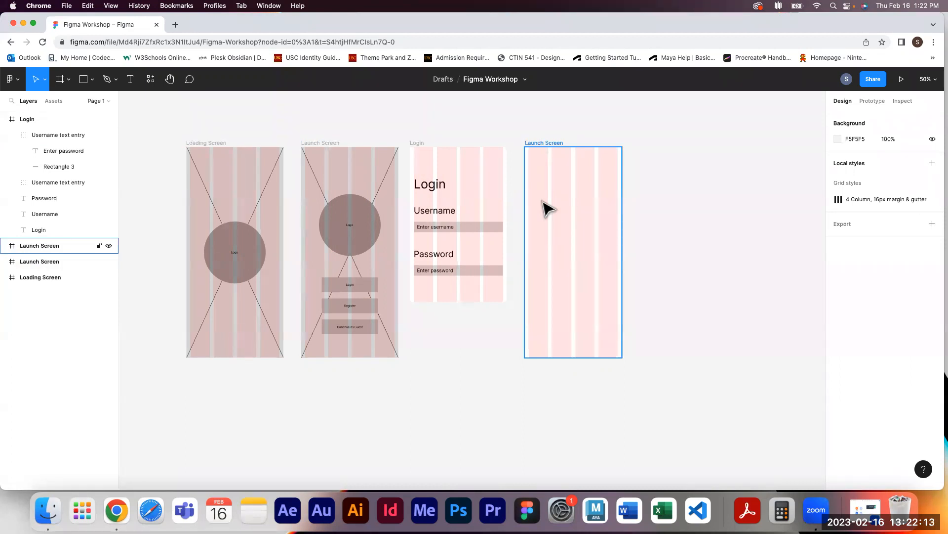
Rename the copied frame as Homepage
left_click(542, 143)
double_click(542, 142)
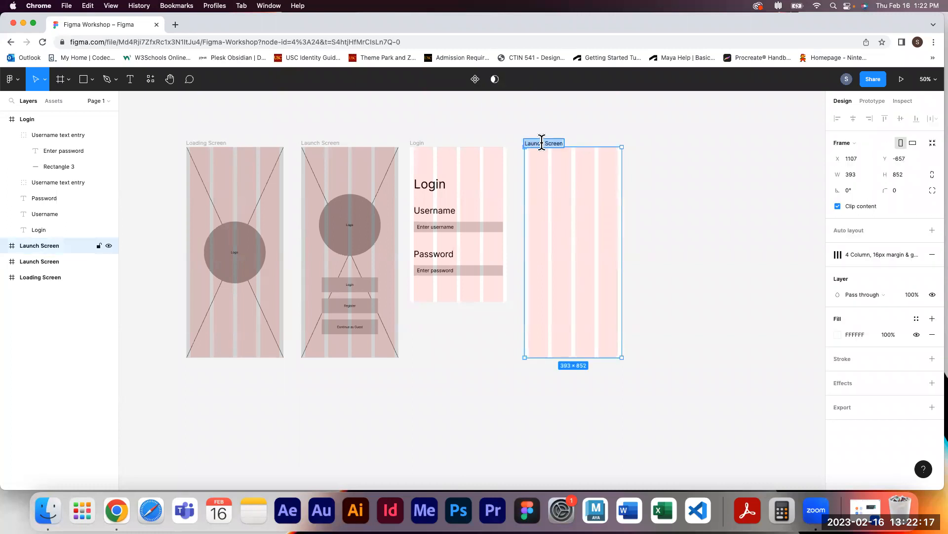
type("Homepage")
left_click(660, 252)
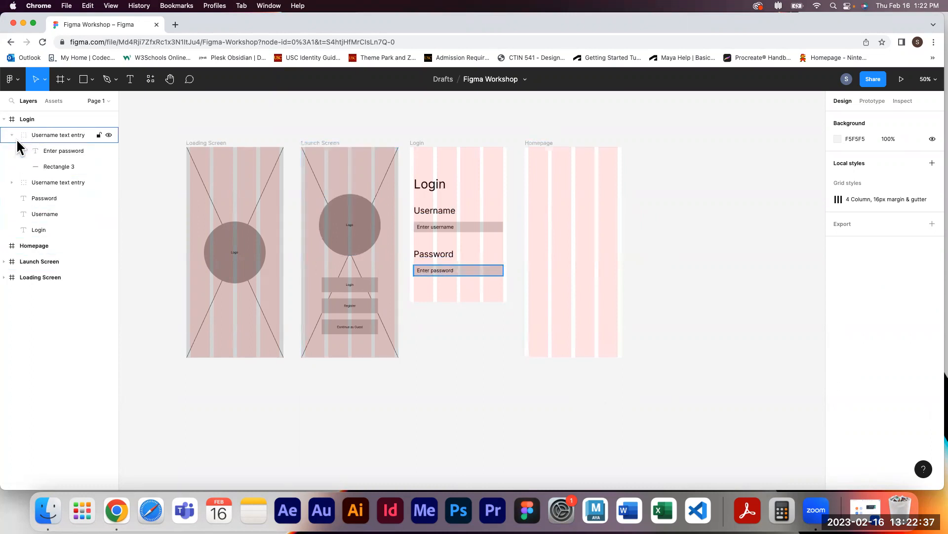
left_click(4, 119)
left_click(4, 119)
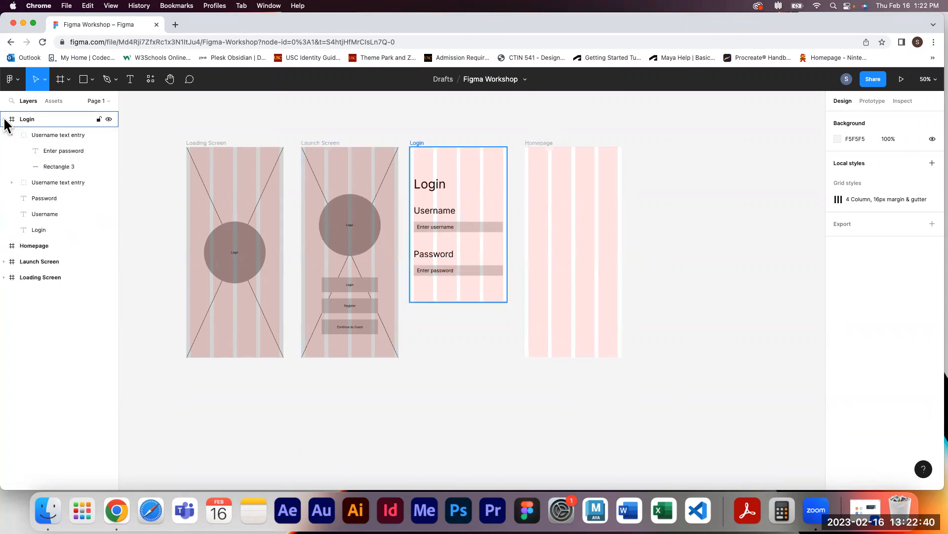
left_click(51, 148)
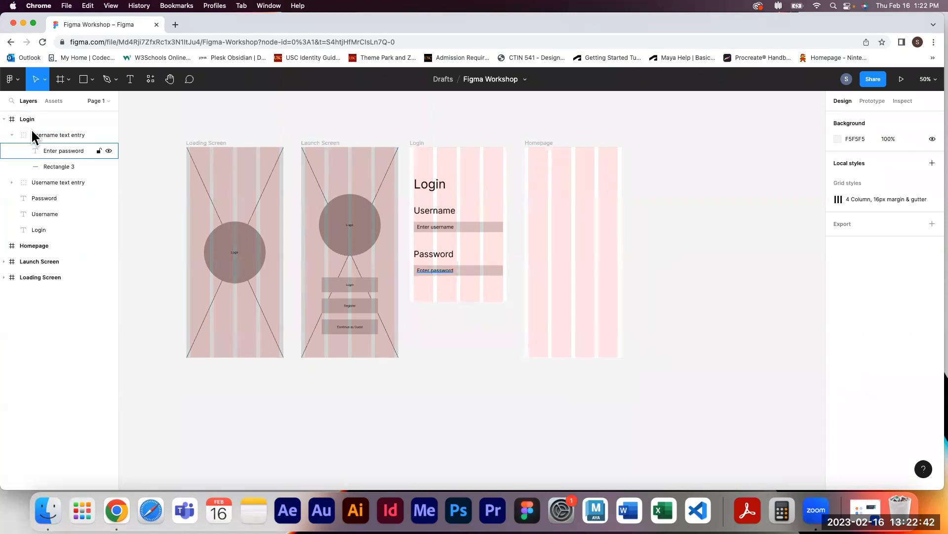
Delete the original Launch Screen's image placeholder and undo the deletion
left_click(4, 262)
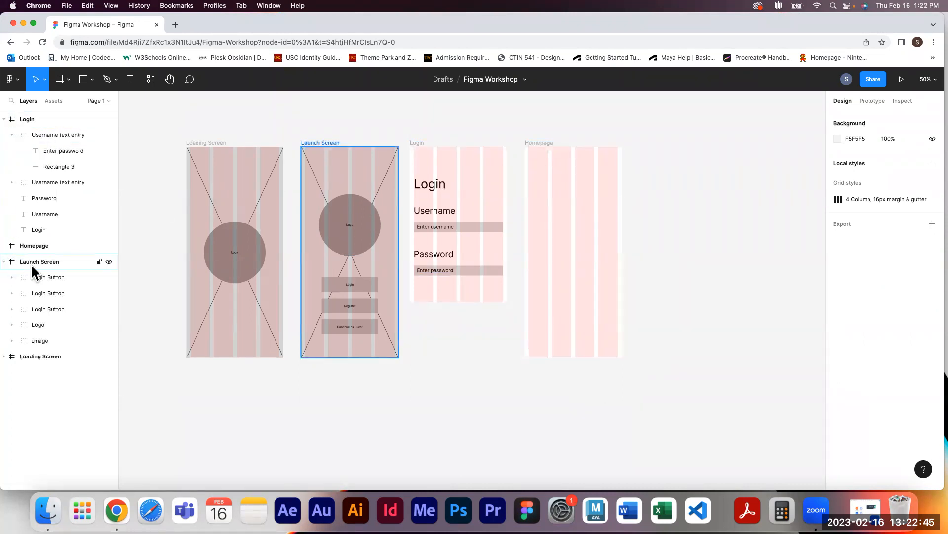
left_click(36, 337)
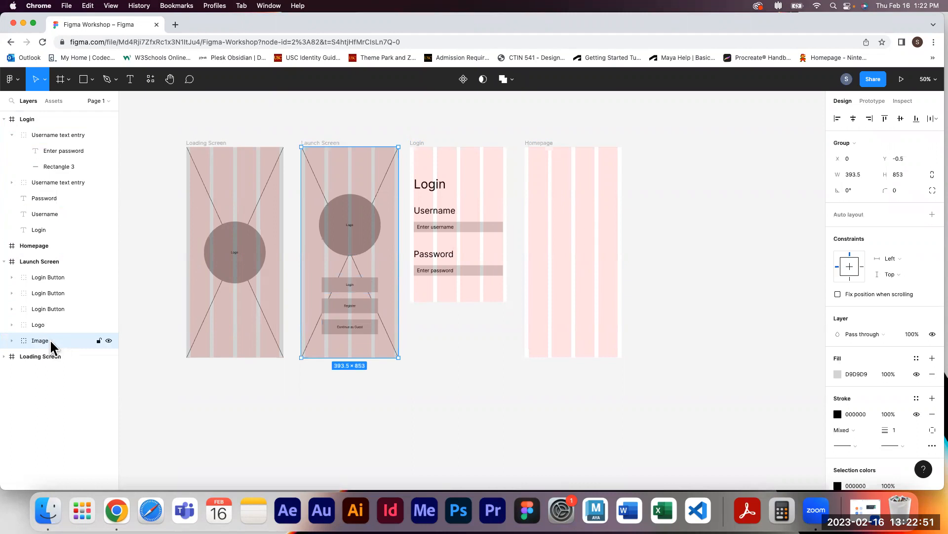
key("Delete")
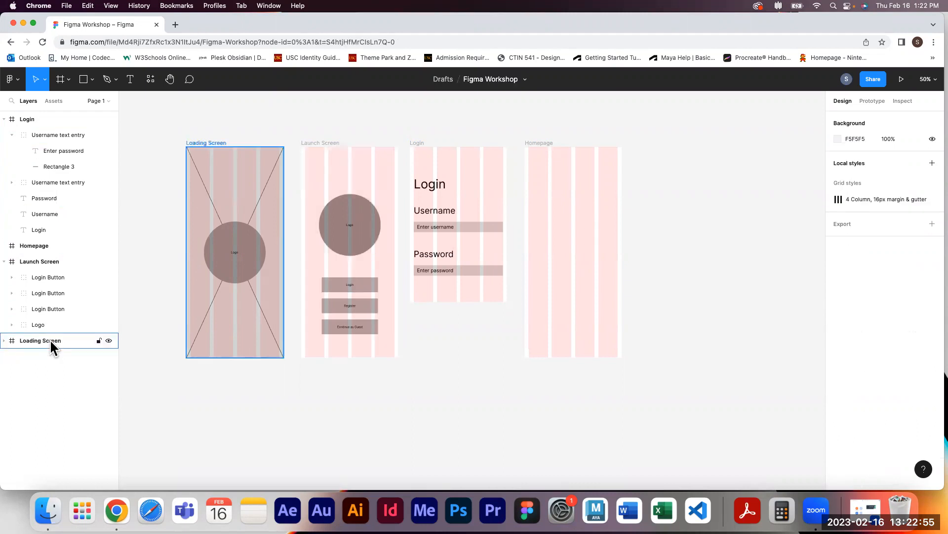
key("super+z")
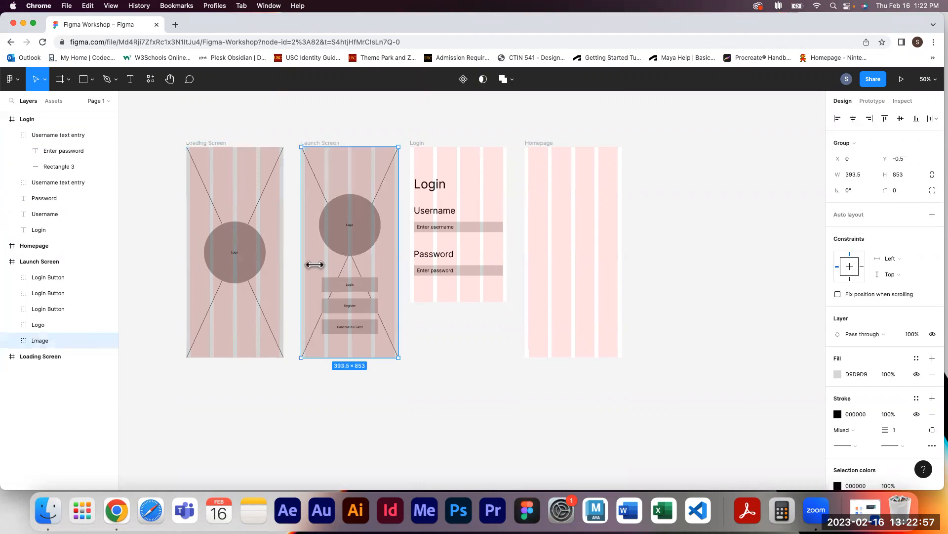
left_click(678, 248)
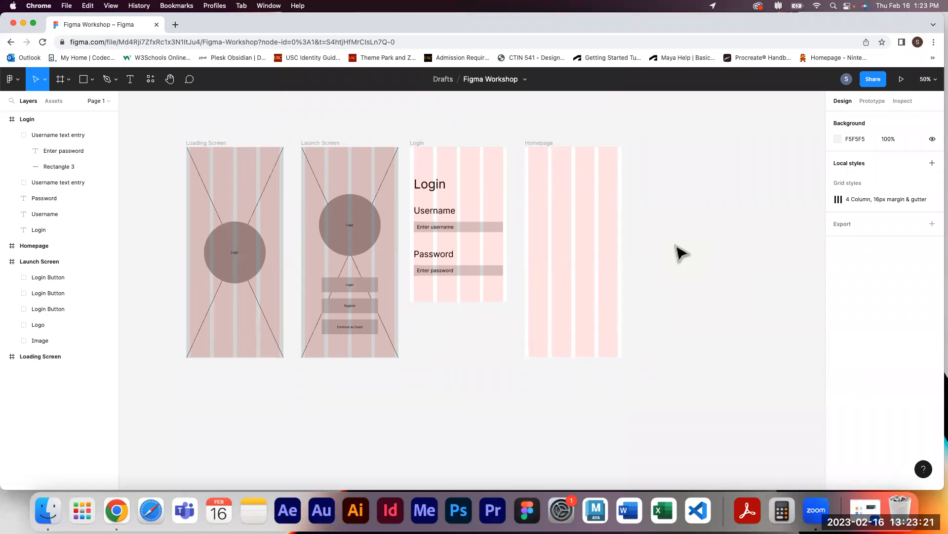
Draw a full-width rectangle about 393 × 68 along the bottom of the Homepage frame
key("space")
key("super+plus")
key("super+plus")
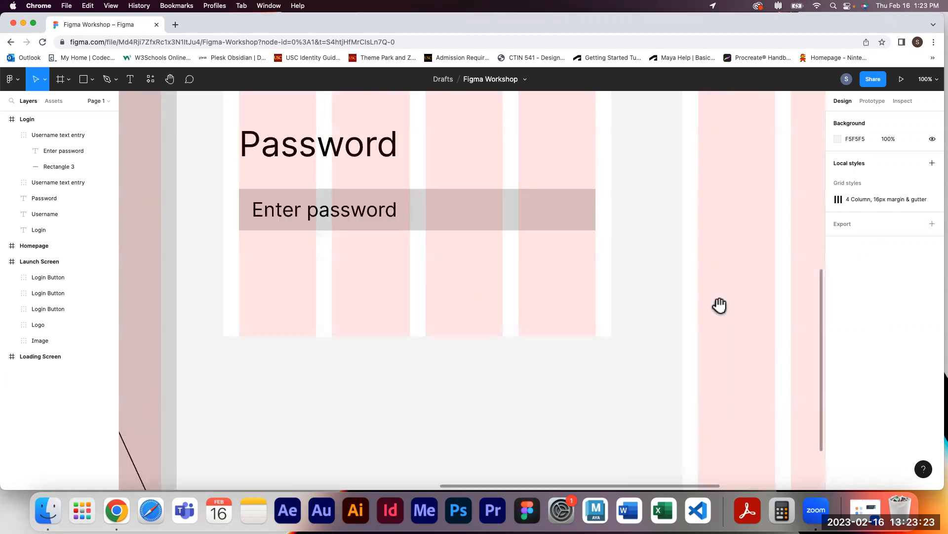
key("space")
left_click_drag(642, 372, 271, 246)
key("space")
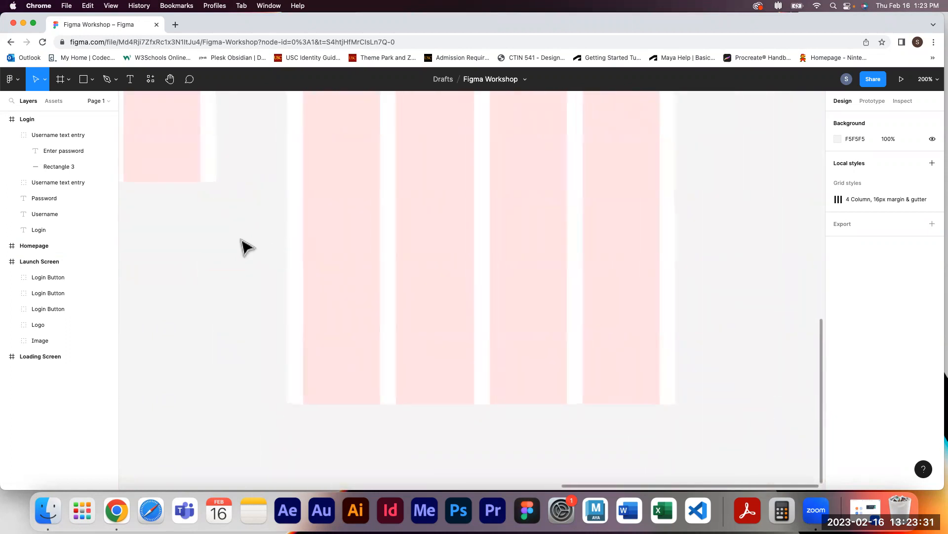
left_click(83, 86)
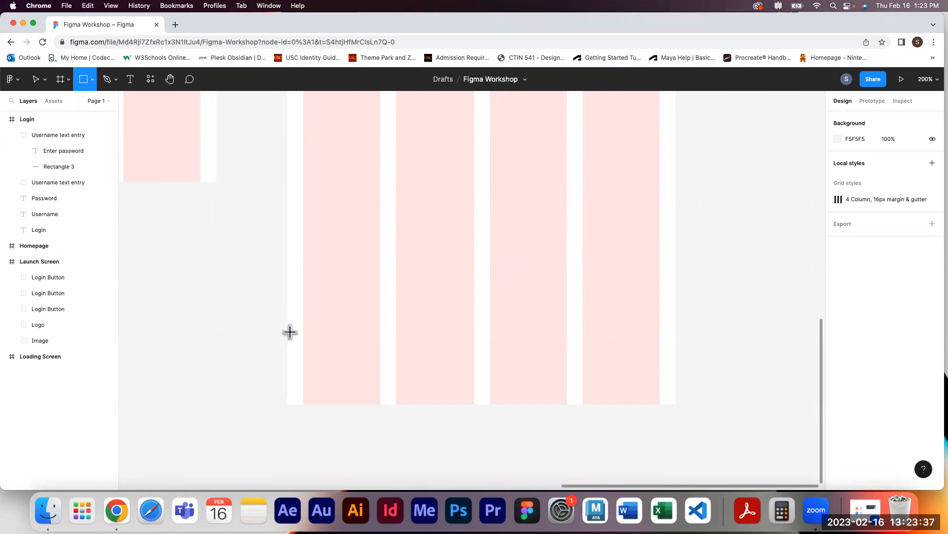
left_click_drag(287, 337, 675, 404)
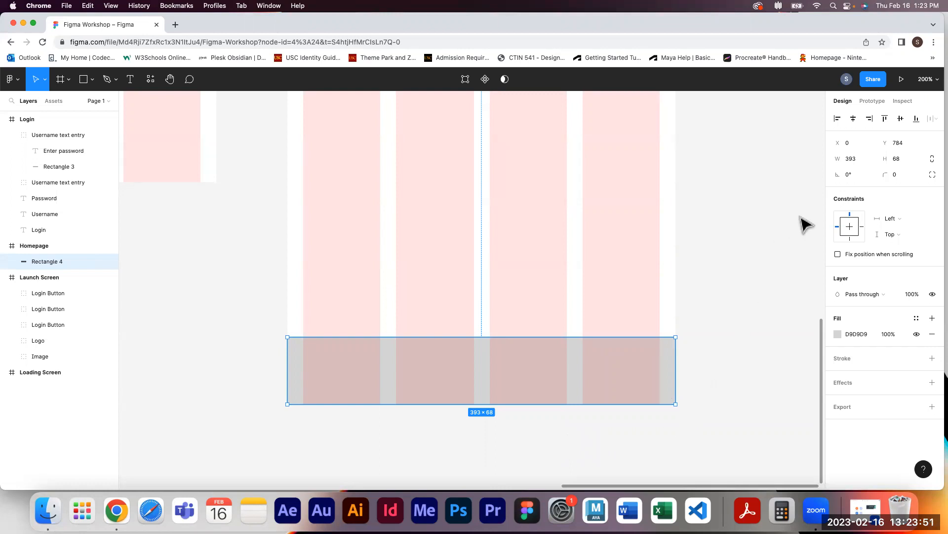
Resize the bottom bar to 393 wide and 60 high and move it flush with the frame's bottom edge
left_click(897, 161)
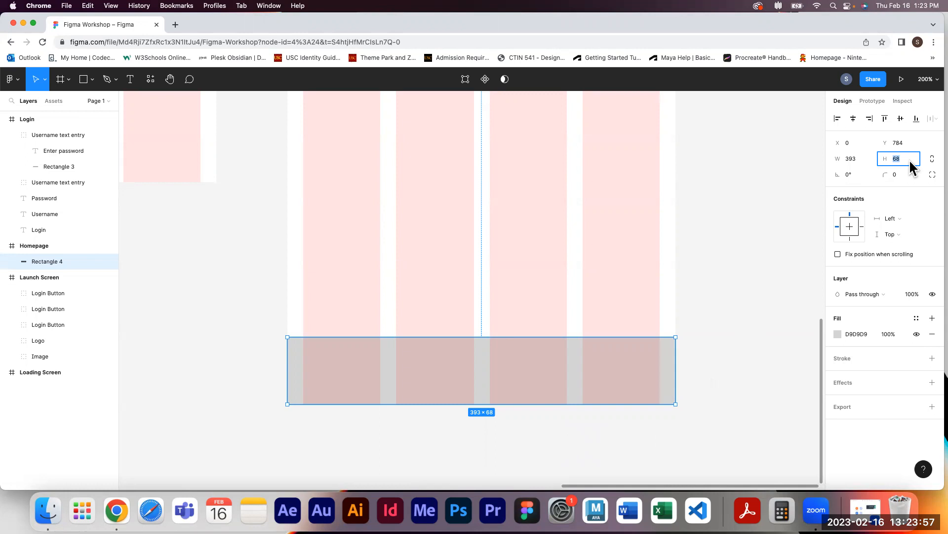
left_click_drag(892, 158, 840, 207)
left_click(851, 159)
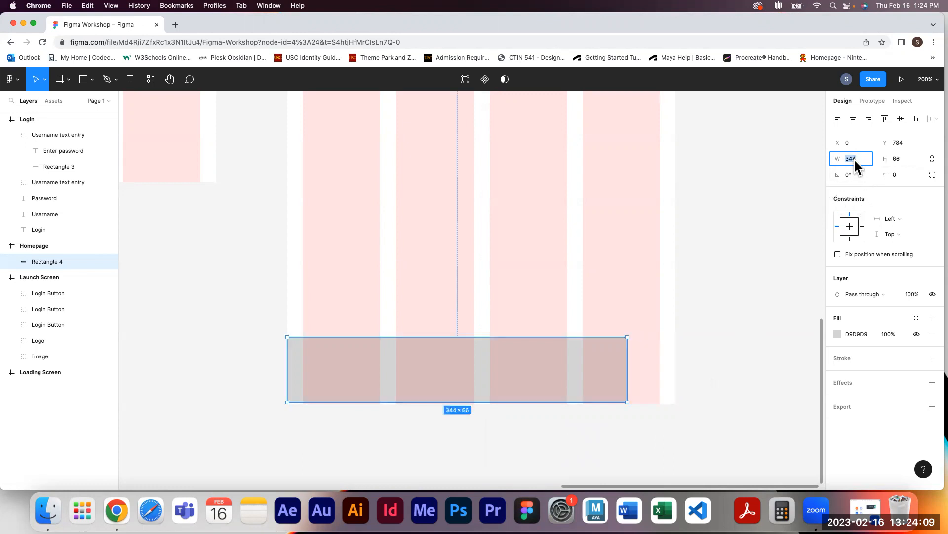
type("393")
left_click(904, 163)
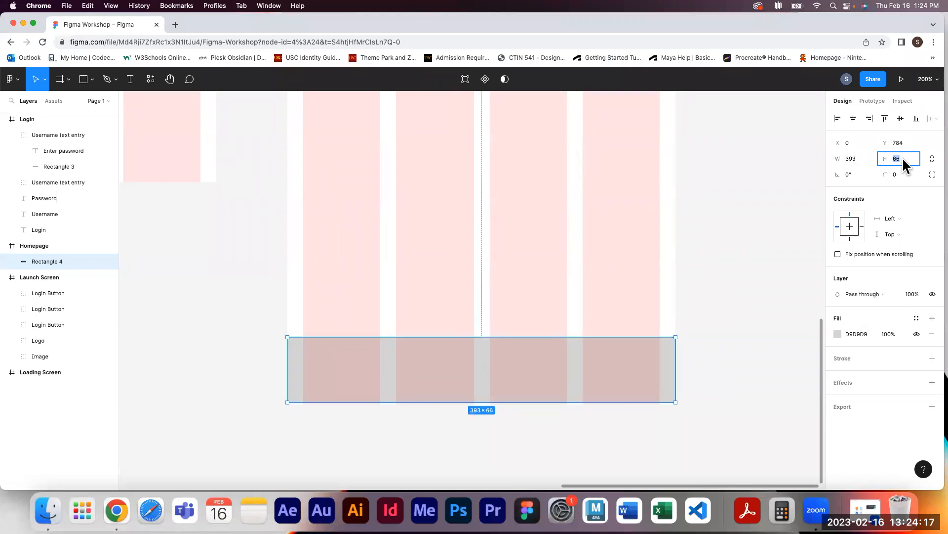
type("60")
key("Return")
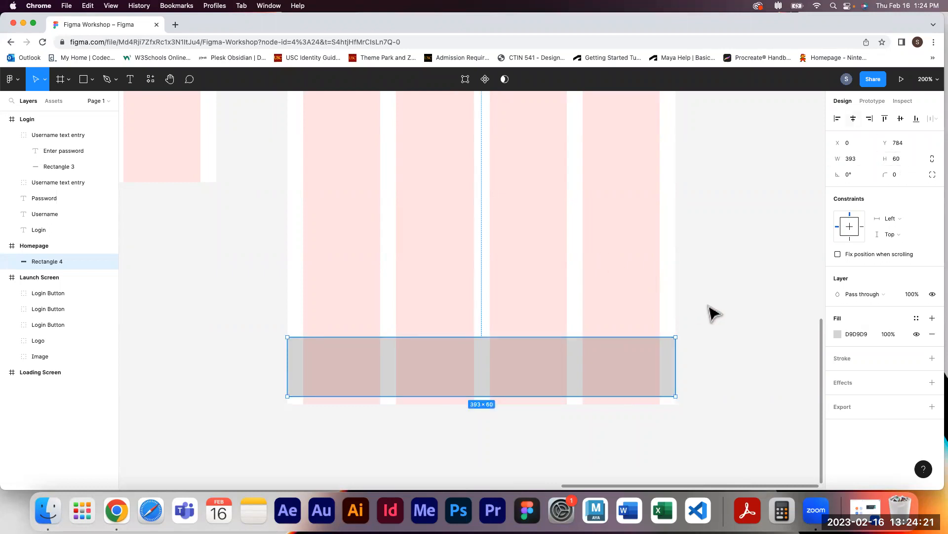
left_click_drag(627, 357, 631, 364)
left_click(732, 339)
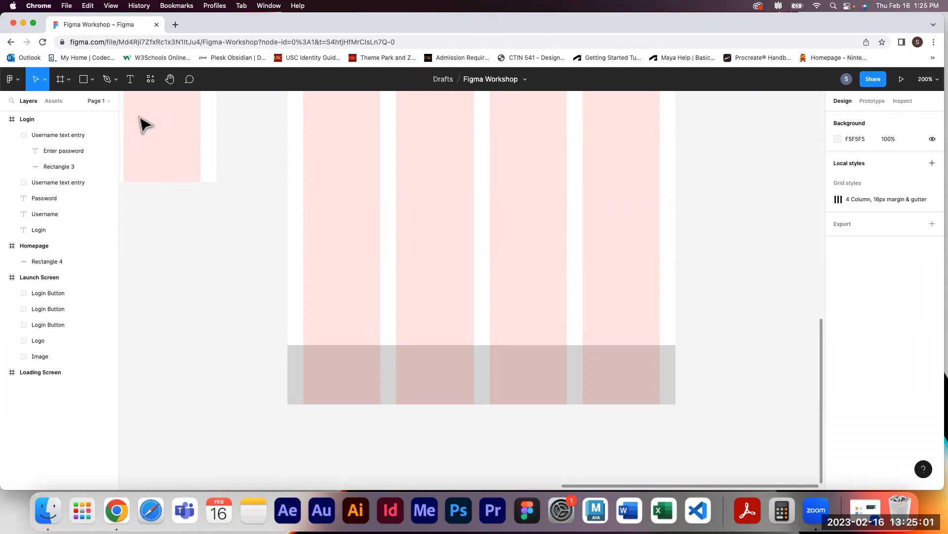
Draw a 40 × 40 square at the bar's left end and set its fill to B6B6B6
left_click(83, 79)
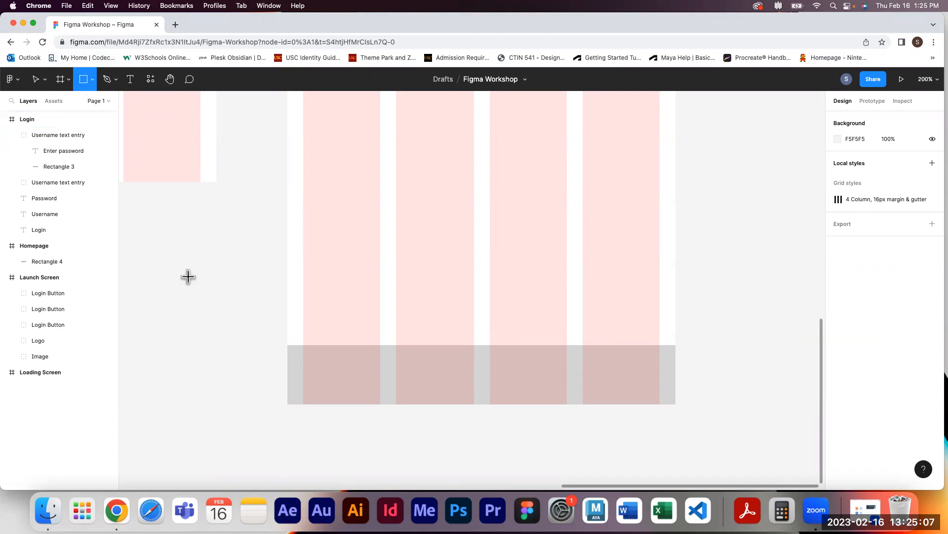
left_click_drag(303, 356, 338, 391)
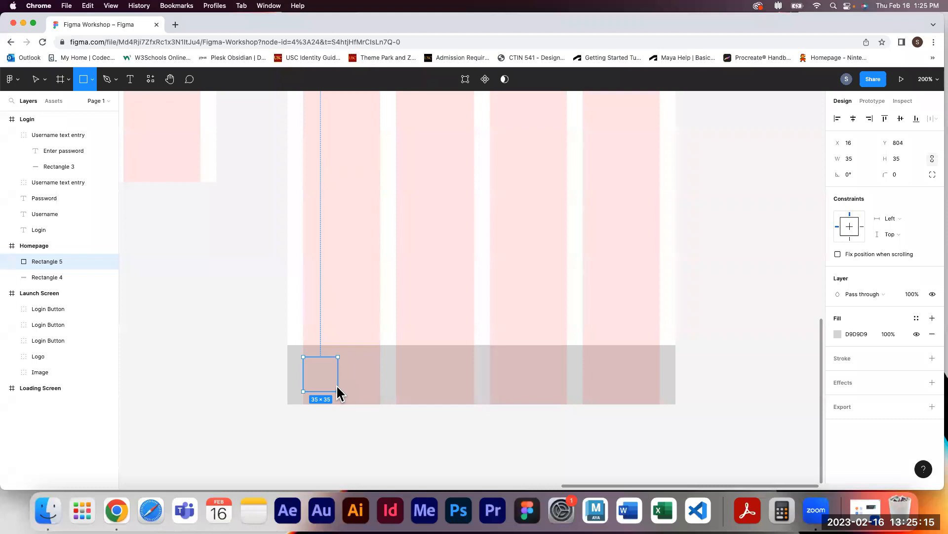
left_click_drag(339, 392, 346, 399)
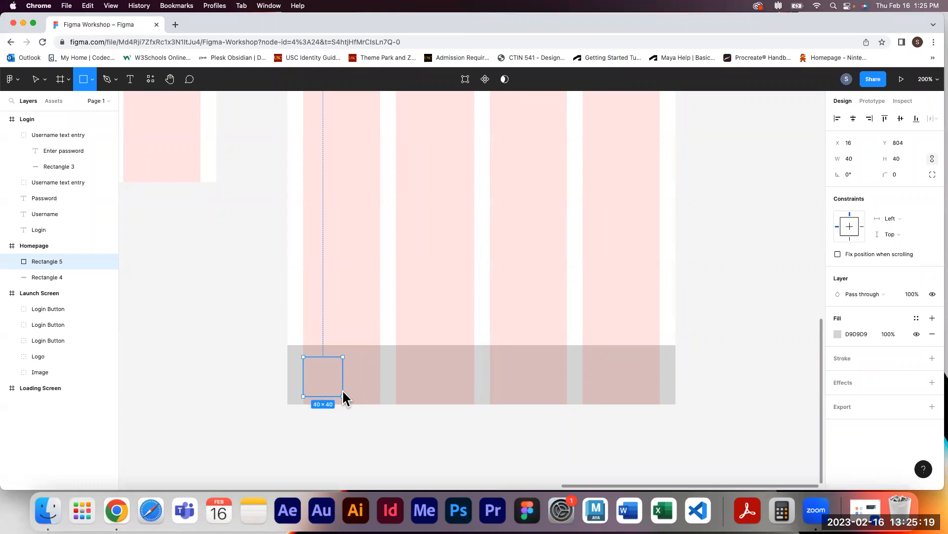
left_click_drag(345, 399, 345, 400)
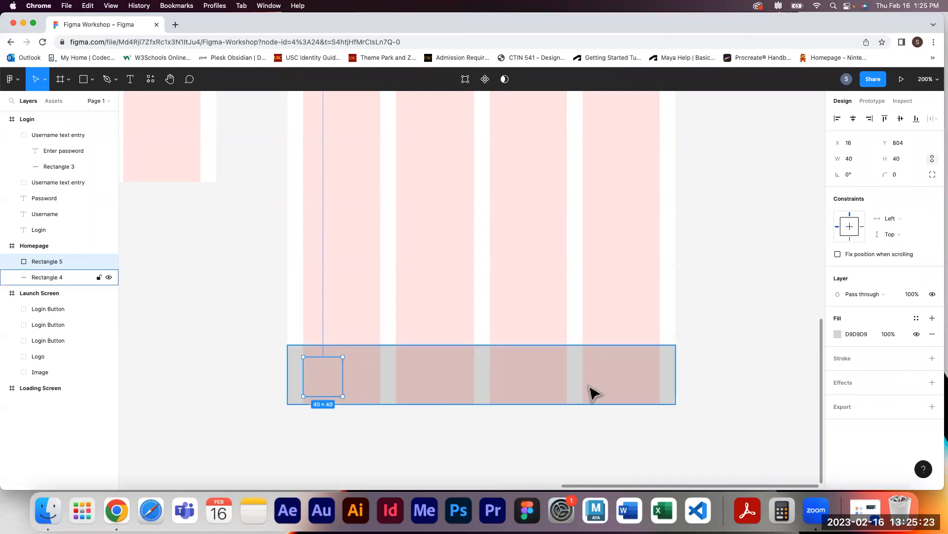
left_click(838, 334)
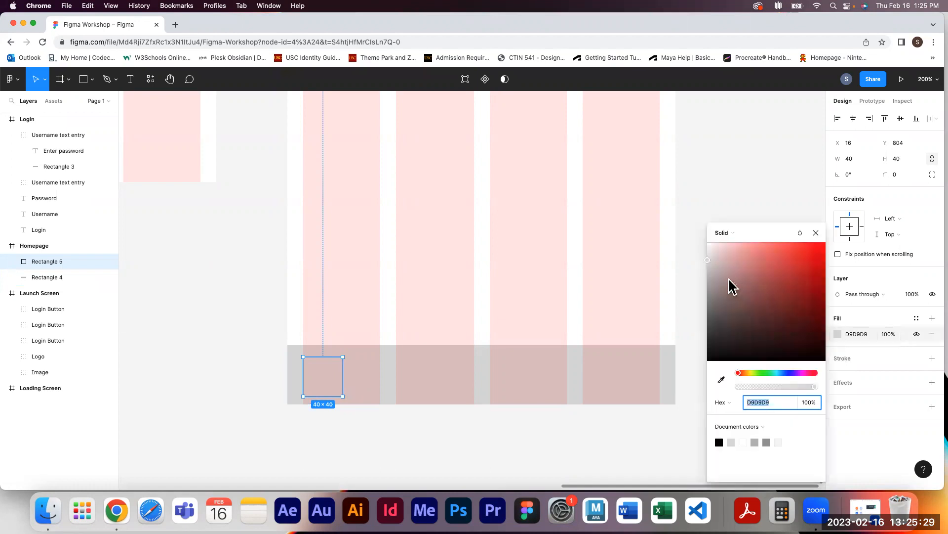
left_click_drag(705, 262, 705, 274)
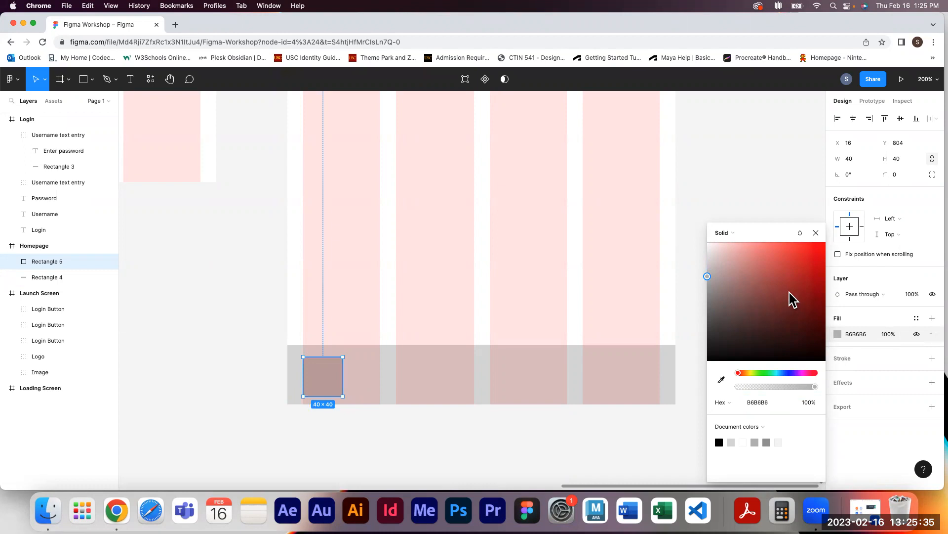
left_click(816, 233)
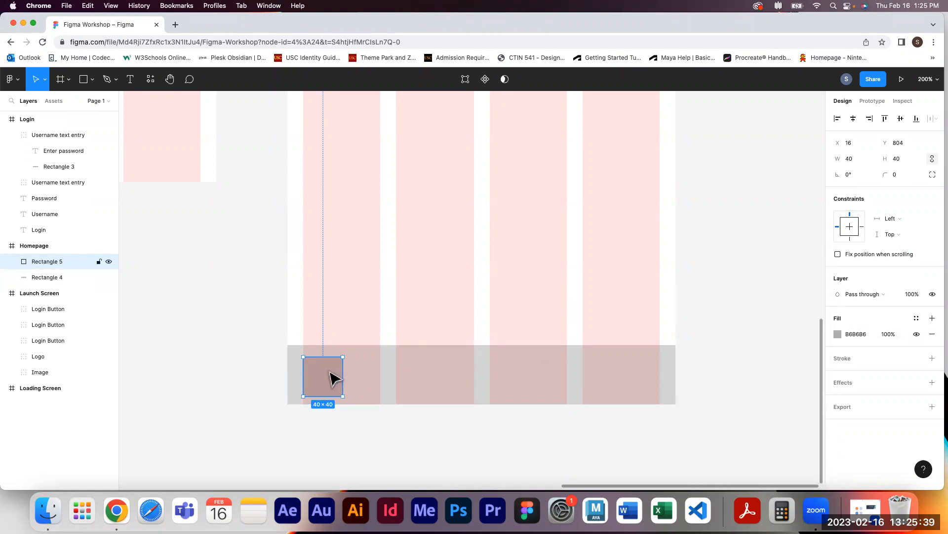
Add an Icon text label inside the square and center it horizontally on the square
left_click(131, 80)
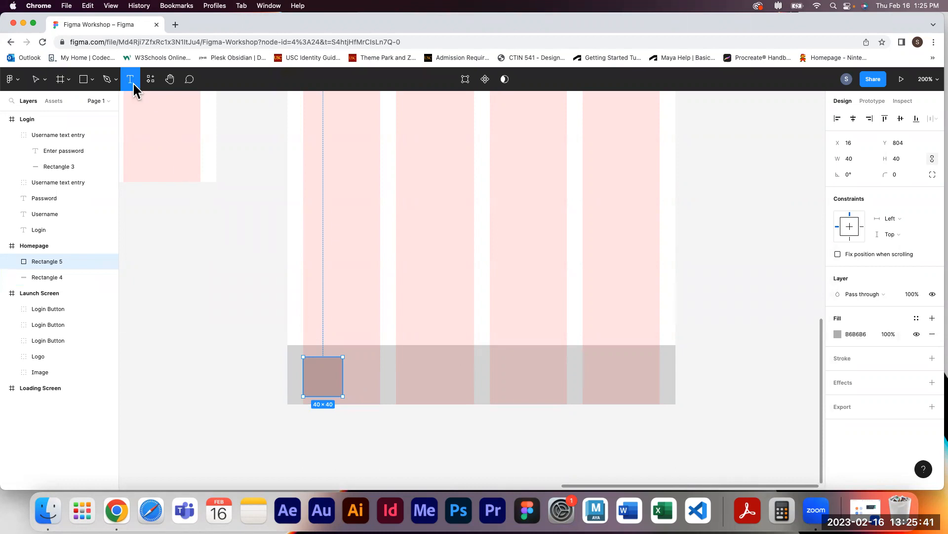
left_click(313, 373)
type("Icoln")
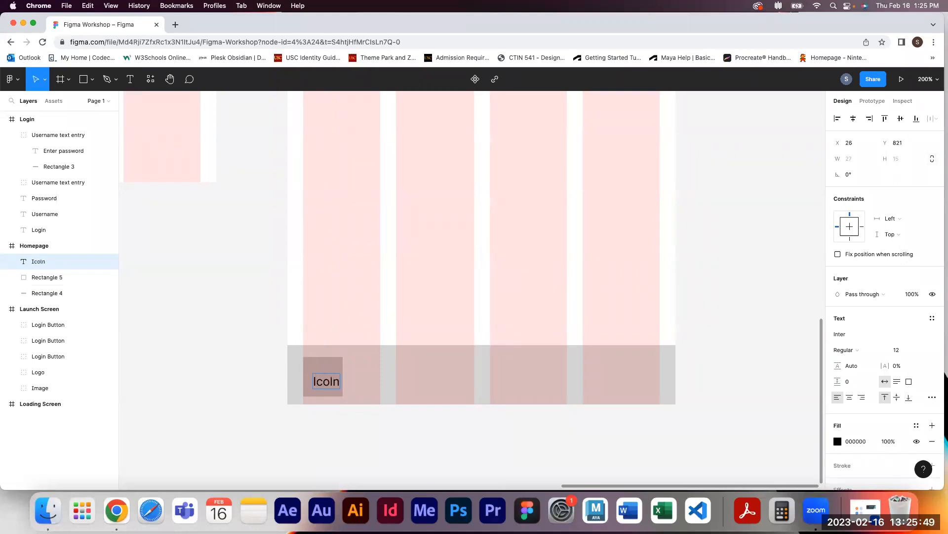
key("BackSpace")
key("BackSpace")
type("n")
key("Escape")
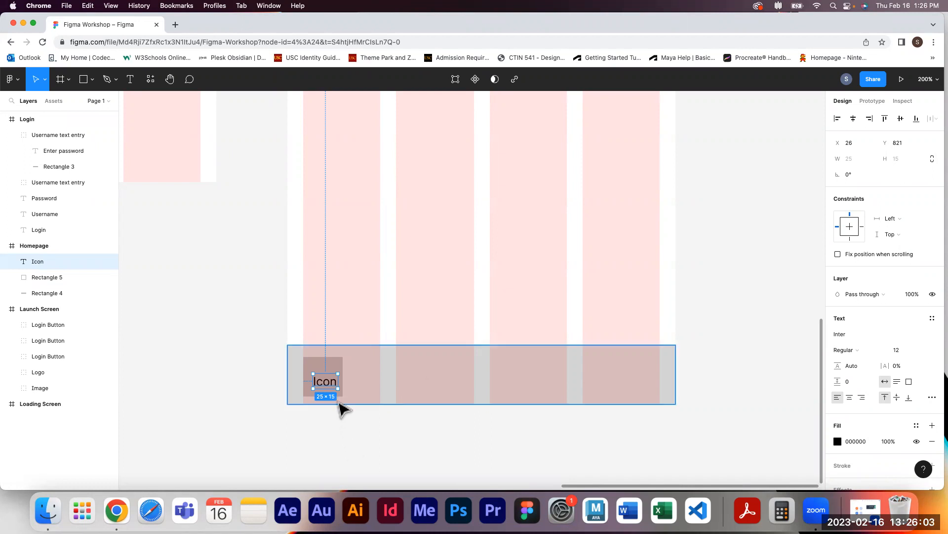
left_click(340, 368, "shift")
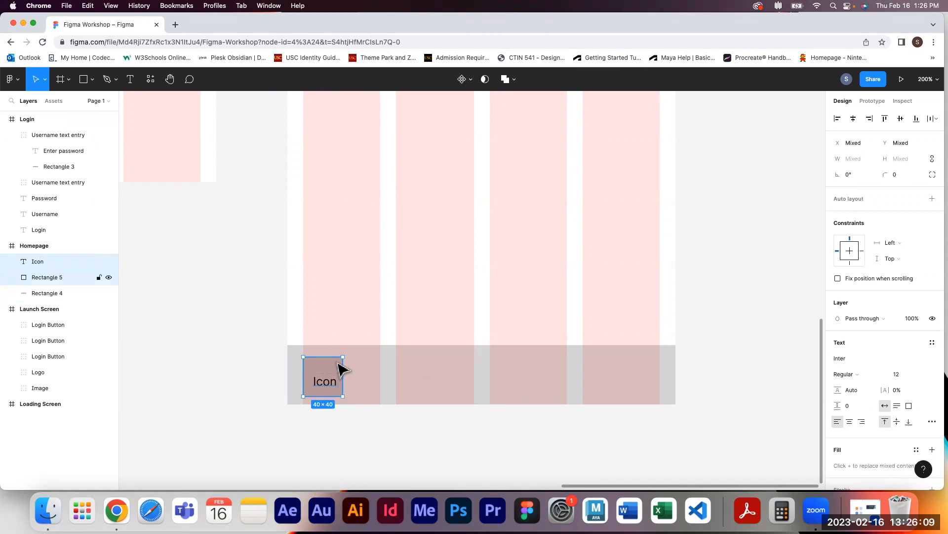
left_click(850, 123)
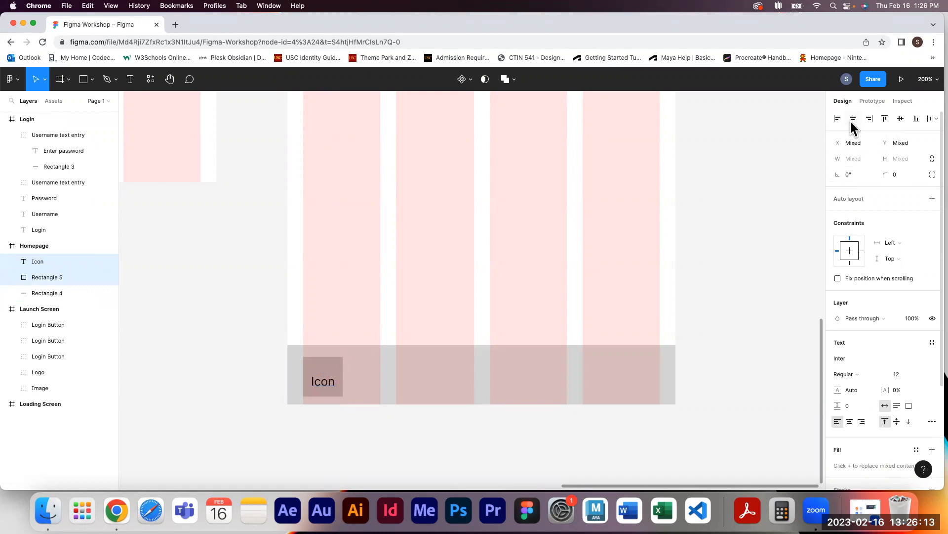
Center the label vertically on the square, group the two and name the group Icon
left_click(895, 119)
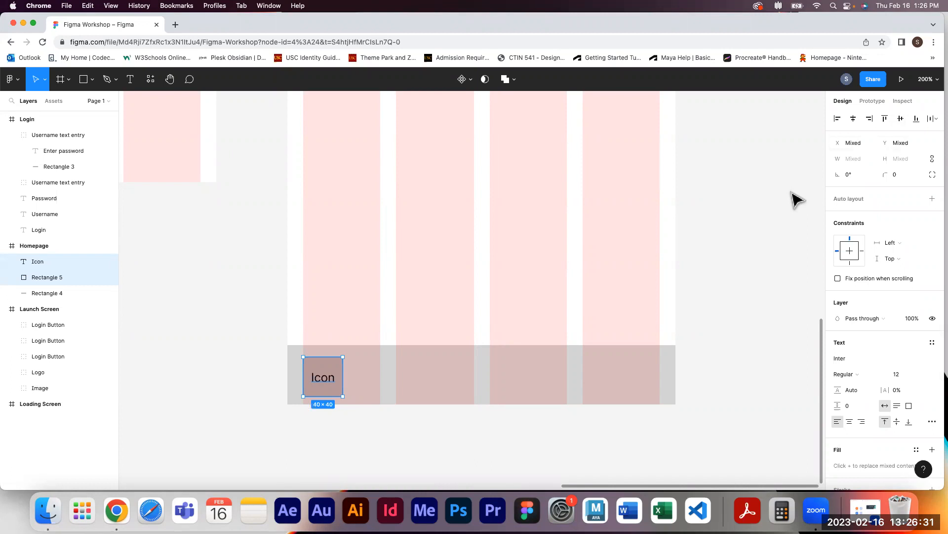
key("cmd+g")
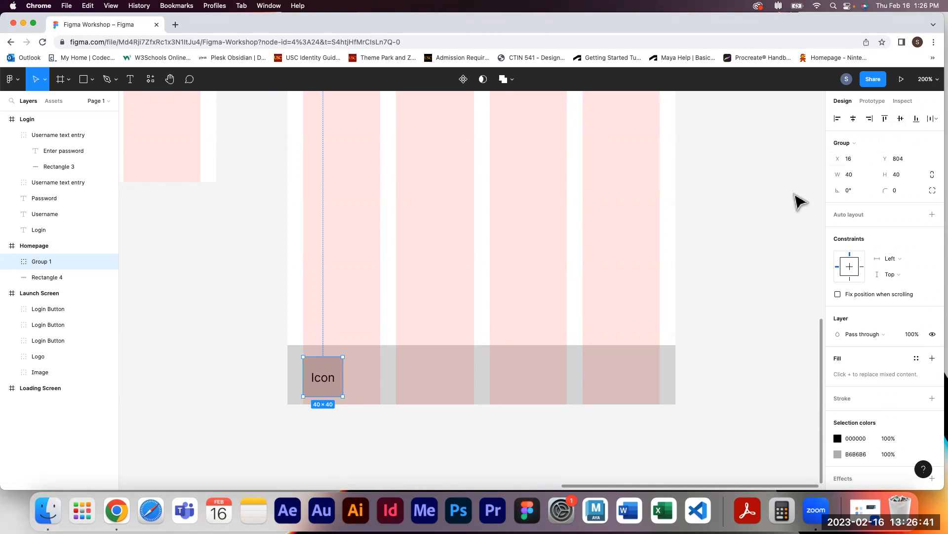
double_click(45, 265)
type("Icon")
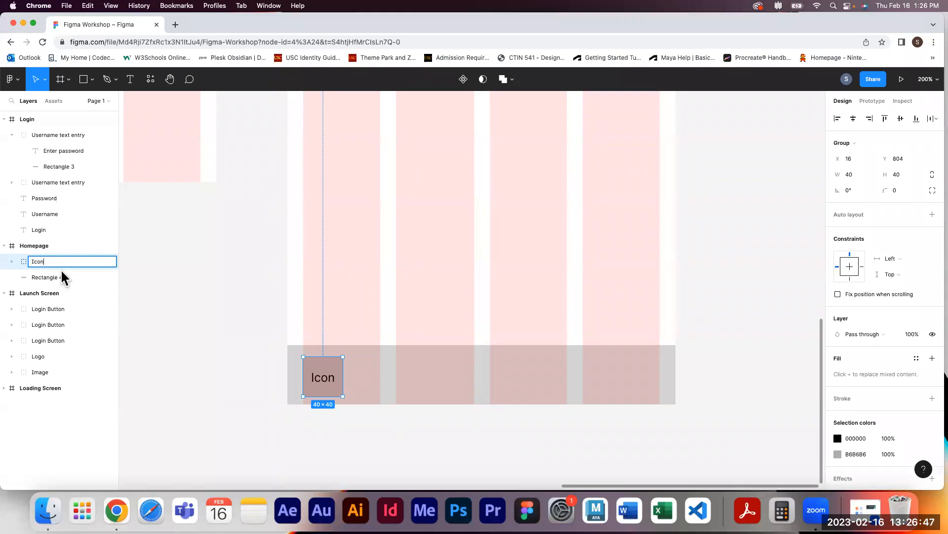
left_click(414, 460)
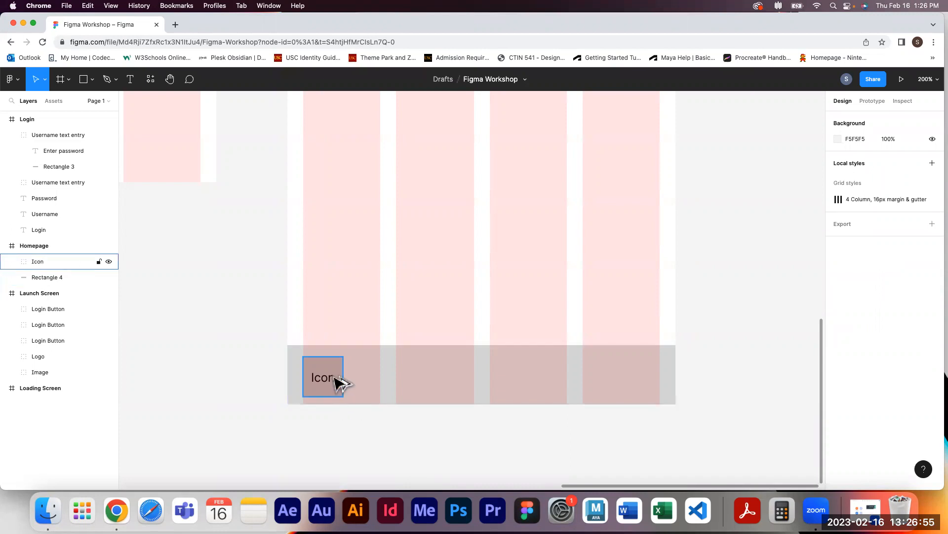
Duplicate the Icon group along the bottom bar to make six icons
left_click_drag(339, 381, 395, 382)
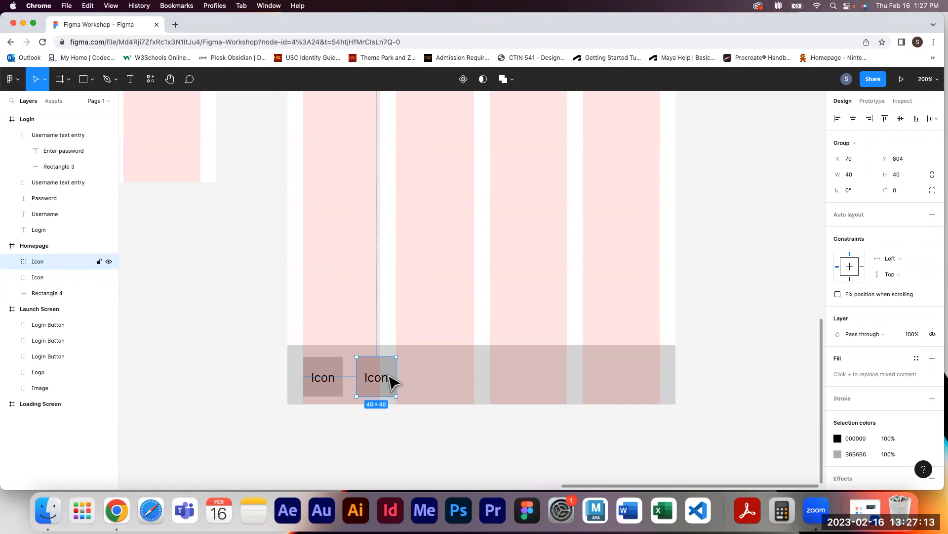
left_click_drag(391, 376, 615, 377)
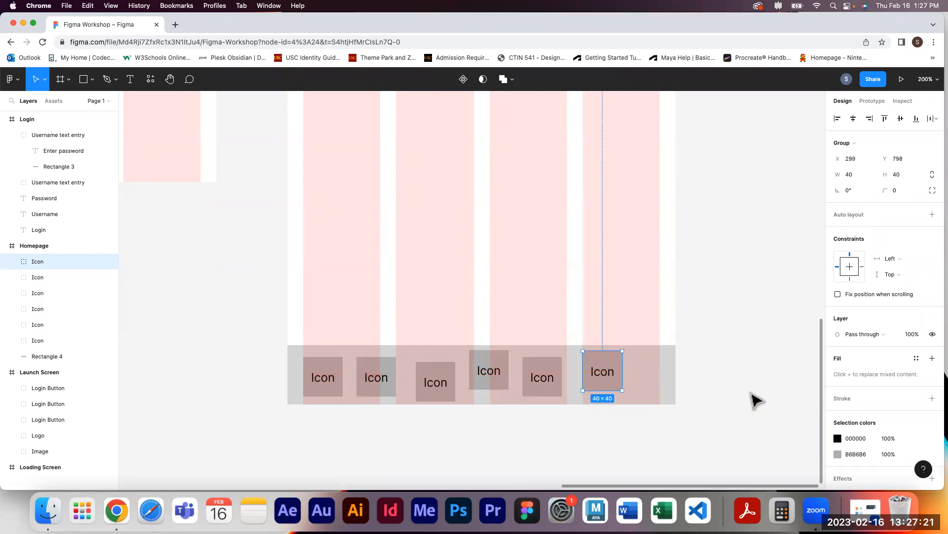
left_click(793, 394)
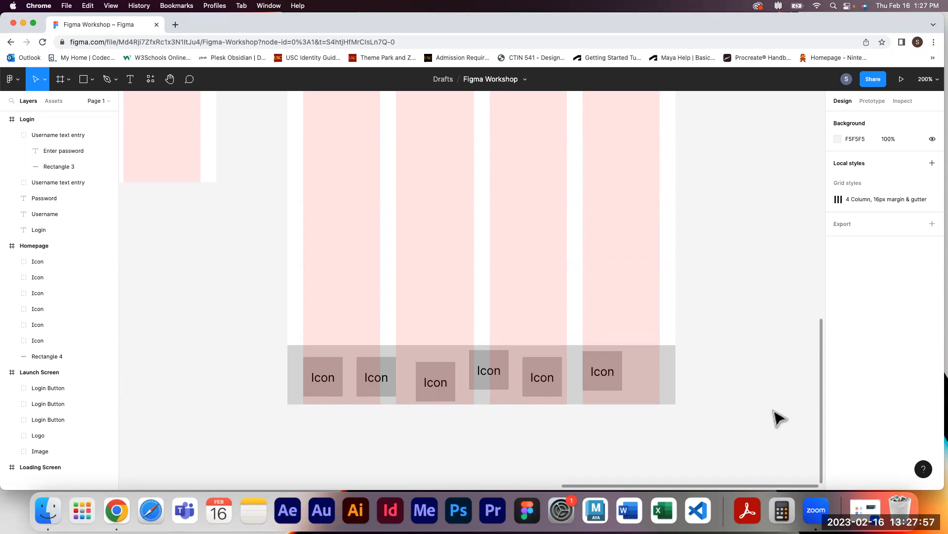
Open the first icon group, move its label, and re-align it horizontally and vertically on its square
left_click(328, 380)
left_click(11, 340)
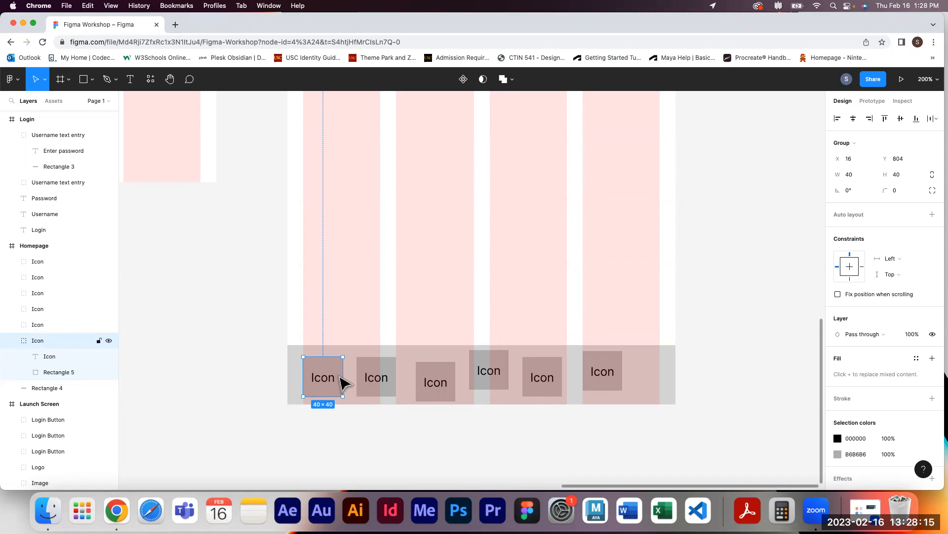
left_click_drag(322, 384, 329, 375)
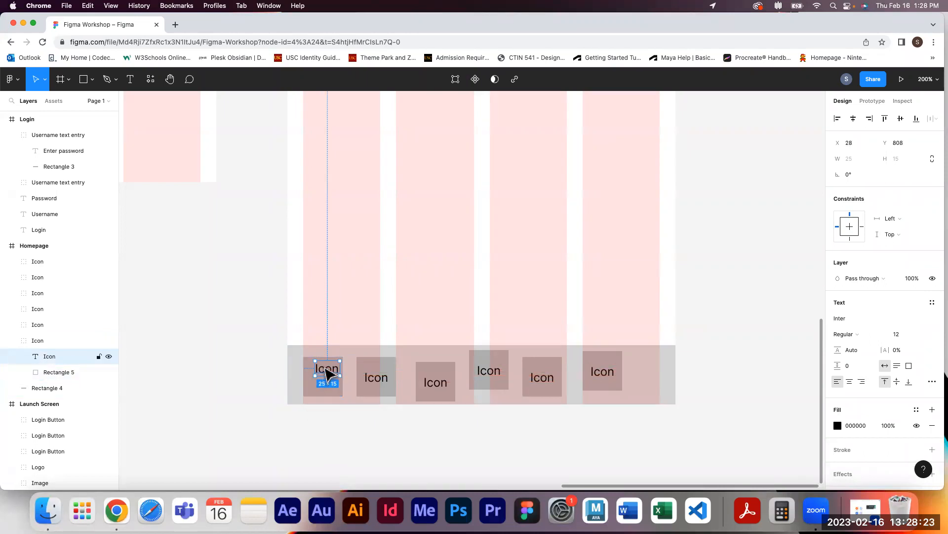
left_click(313, 387, "shift")
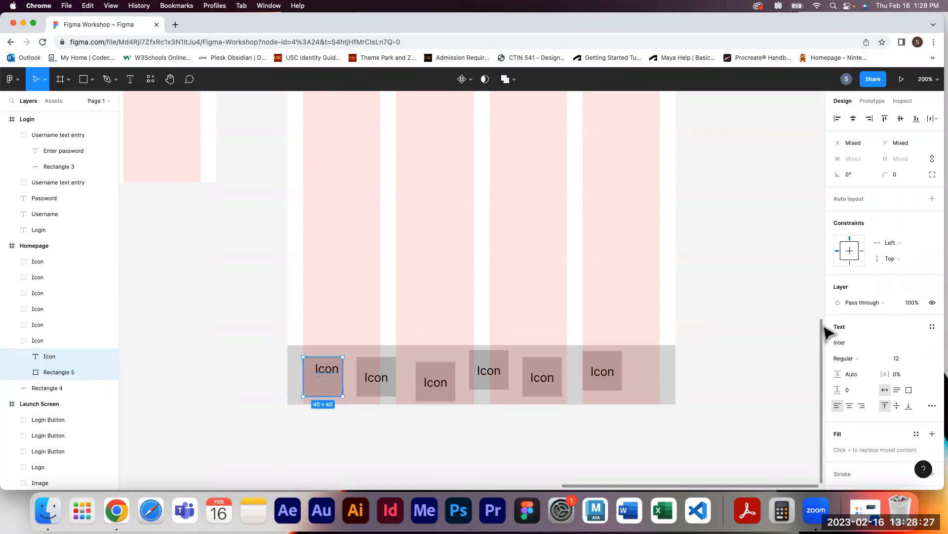
left_click(853, 118)
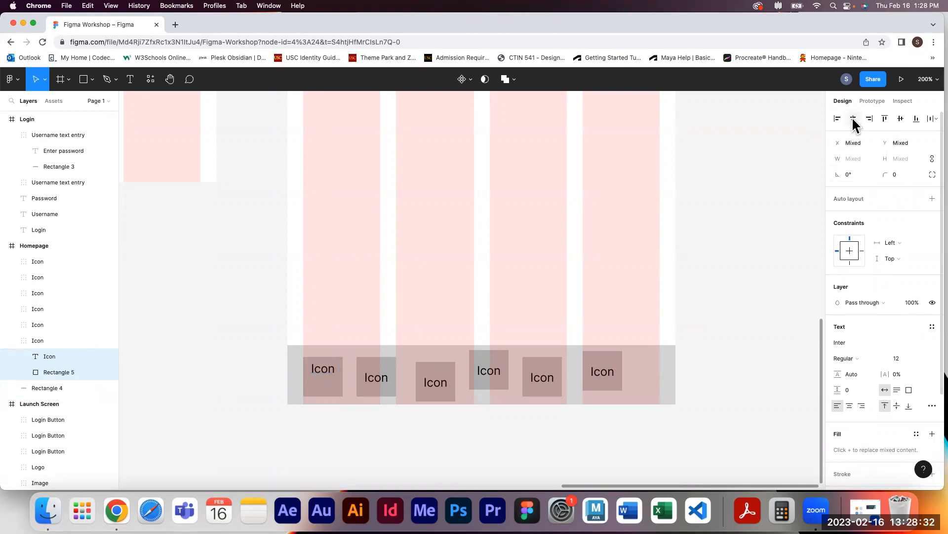
left_click(897, 117)
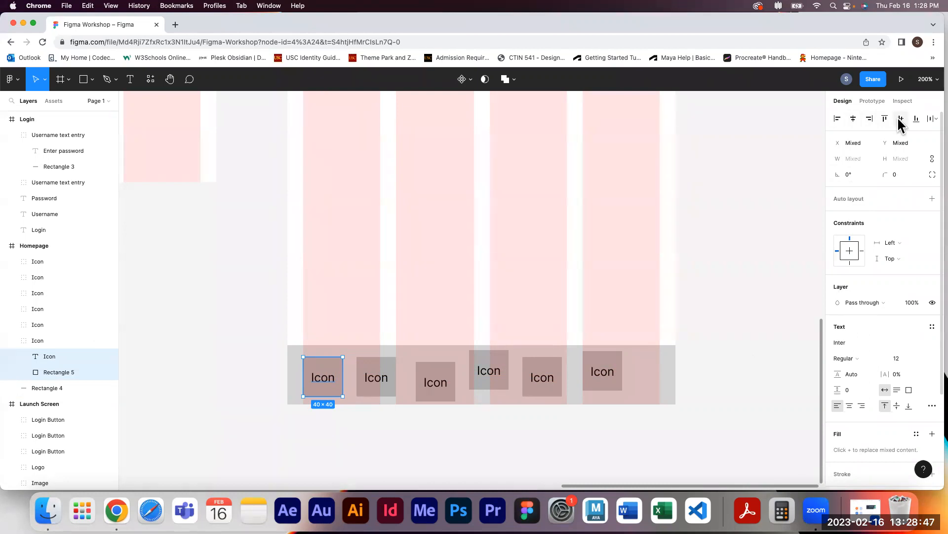
Delete the stray Icon copies accidentally duplicated above the navigation bar
left_click(394, 384)
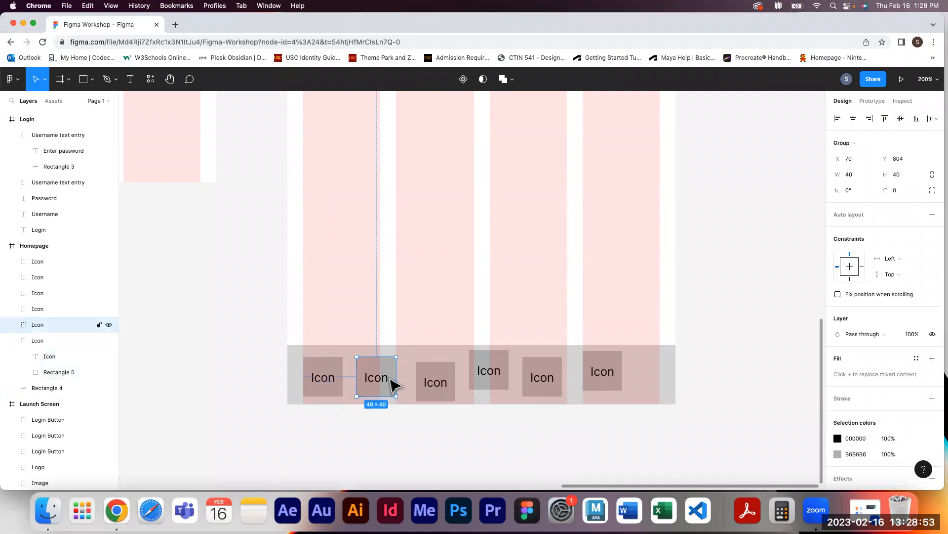
left_click_drag(390, 378, 604, 288)
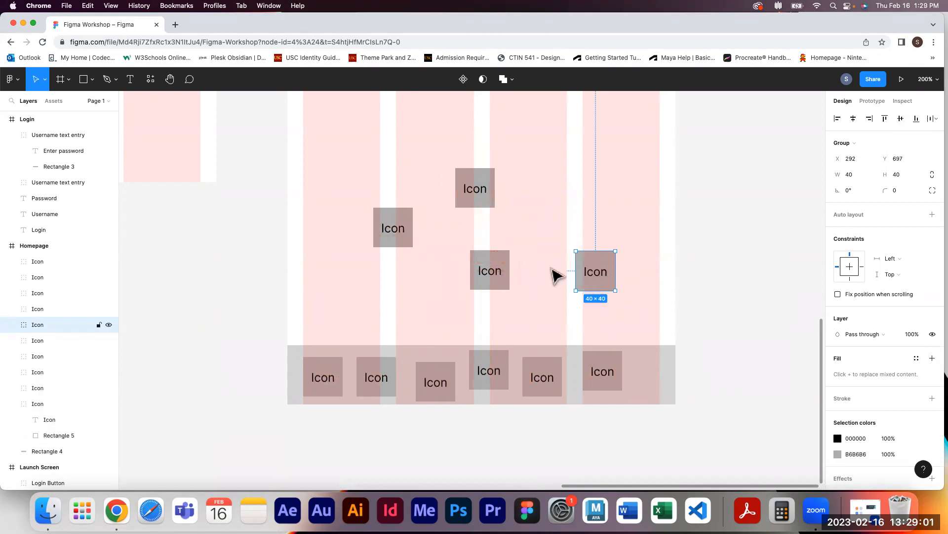
key("Delete")
left_click(488, 271)
key("Delete")
left_click(391, 236)
key("Delete")
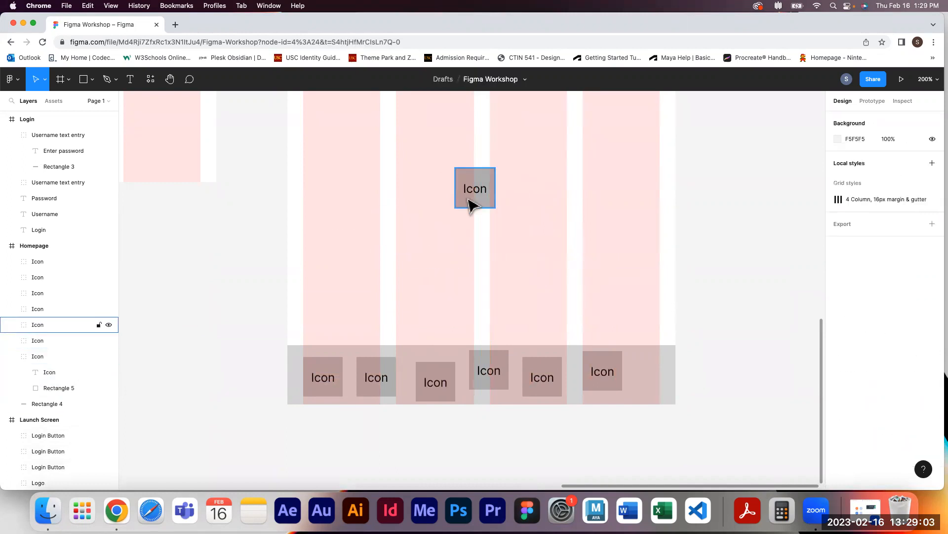
key("Delete")
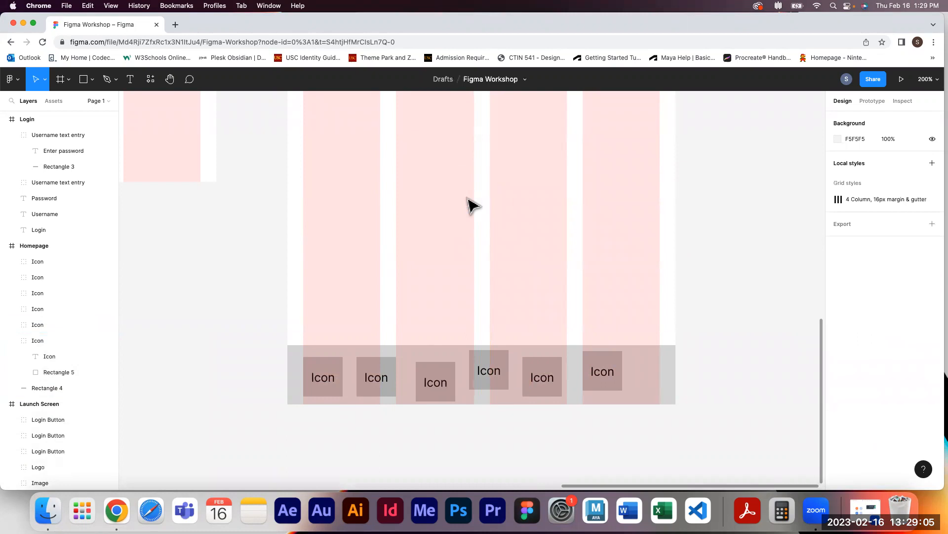
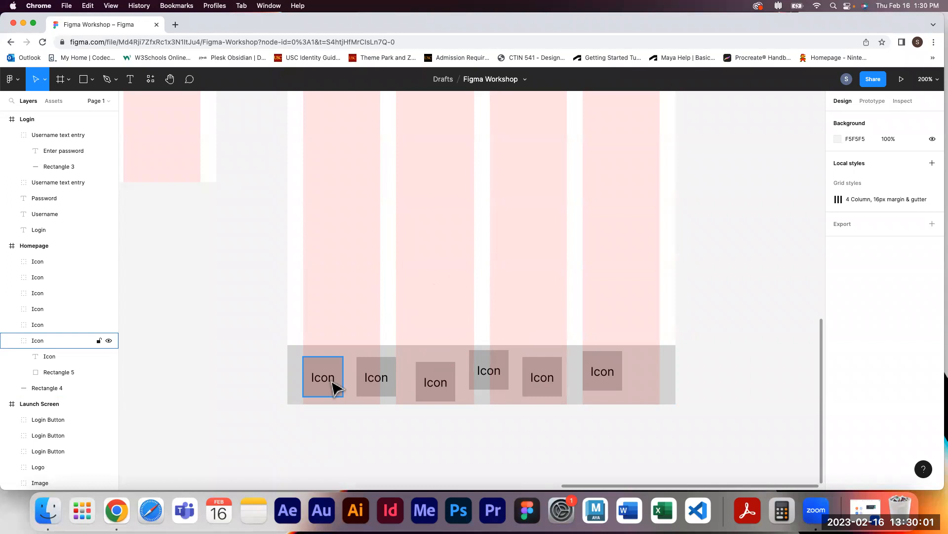
Nudge the first icon group slightly up and move the last icon group to the navigation bar's right margin
left_click(332, 382)
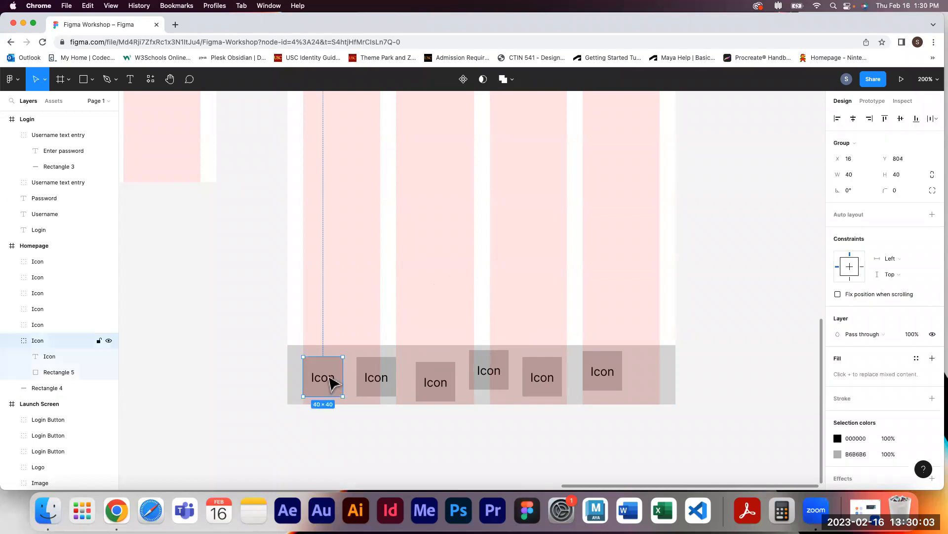
left_click_drag(333, 383, 332, 379)
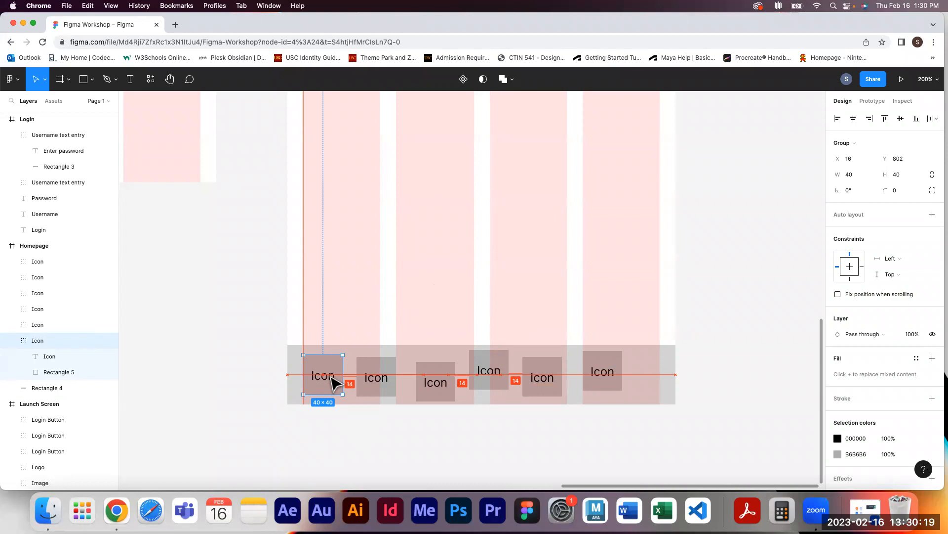
key("Up")
key("Up")
key("Up")
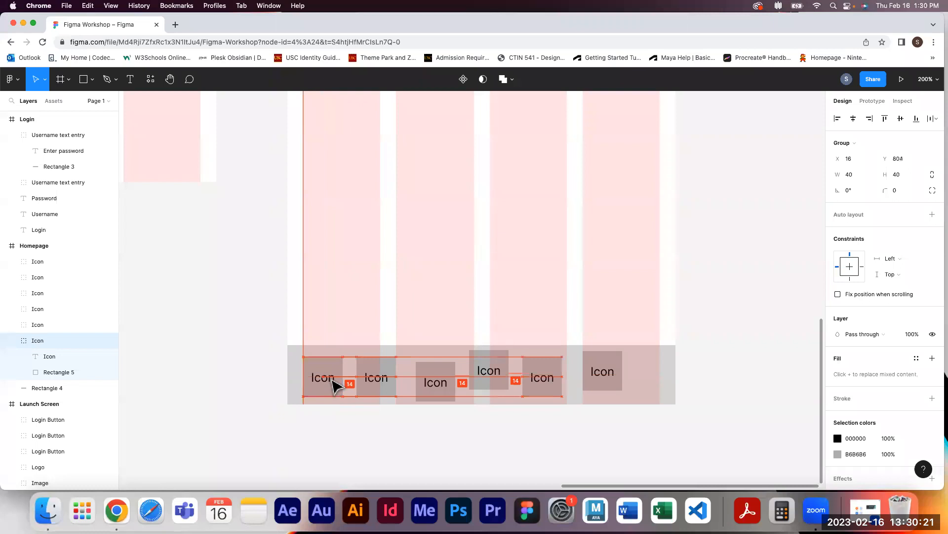
key("Down")
key("Down")
key("Down")
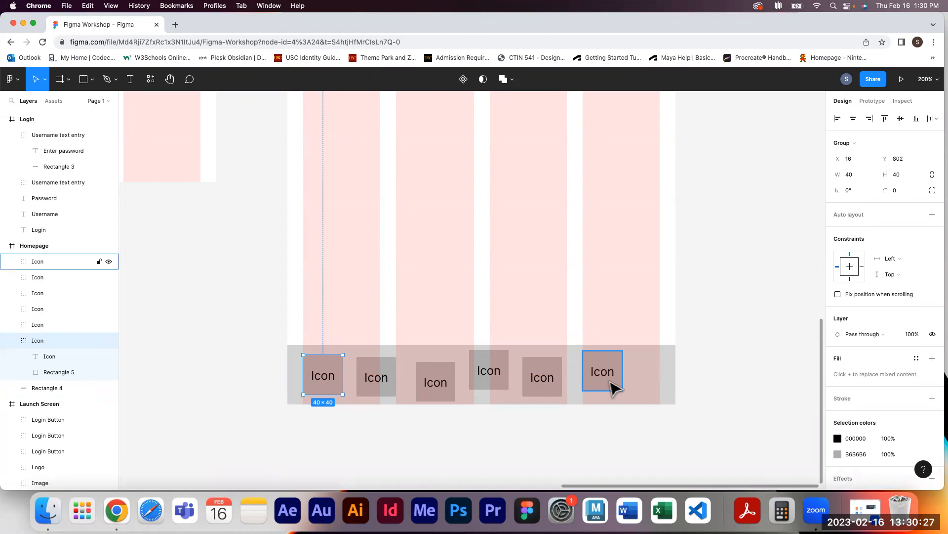
left_click_drag(612, 382, 652, 390)
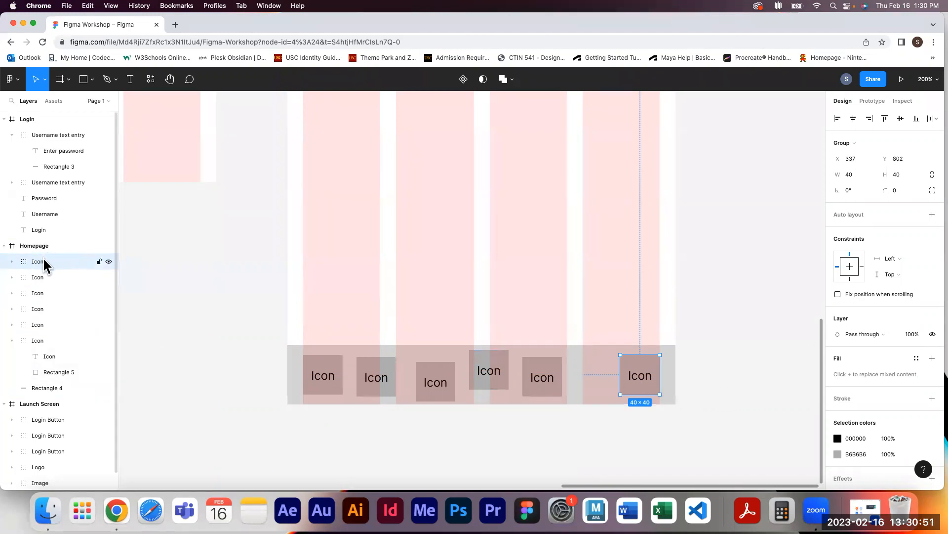
Select all six icon groups and align their vertical centers
left_click(44, 341, "shift")
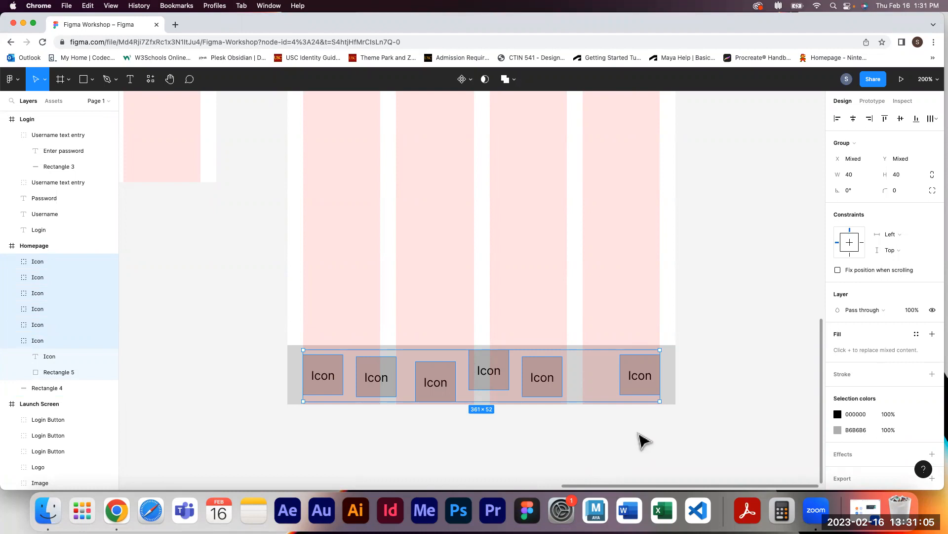
left_click(709, 427)
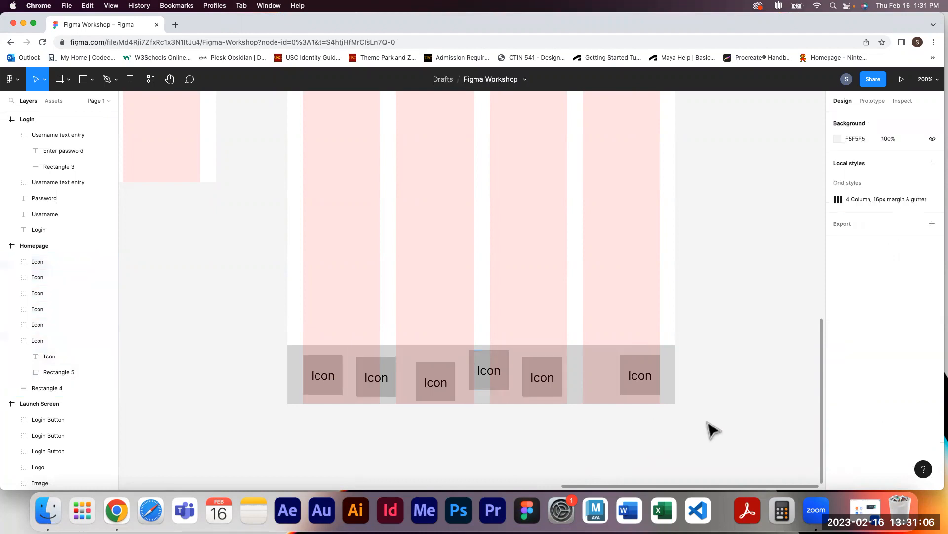
left_click(658, 390)
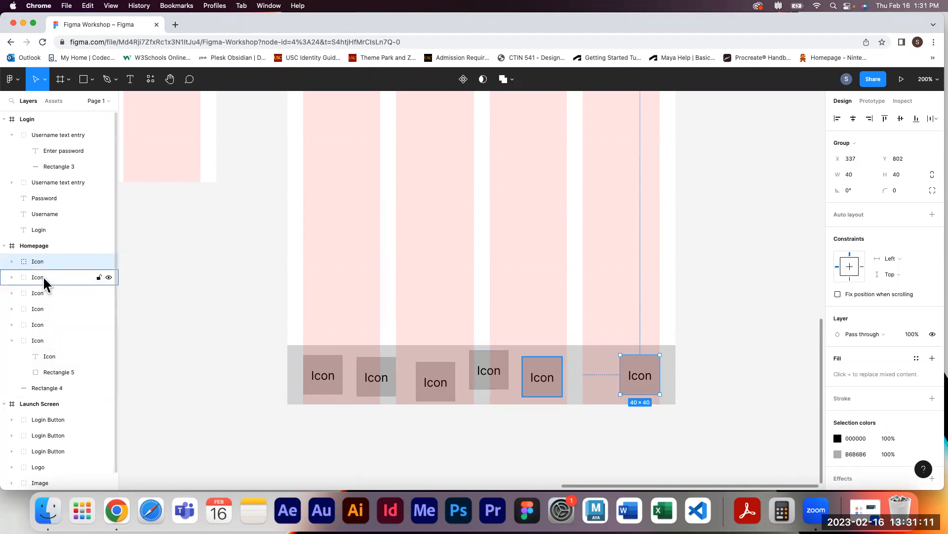
left_click(48, 340, "shift")
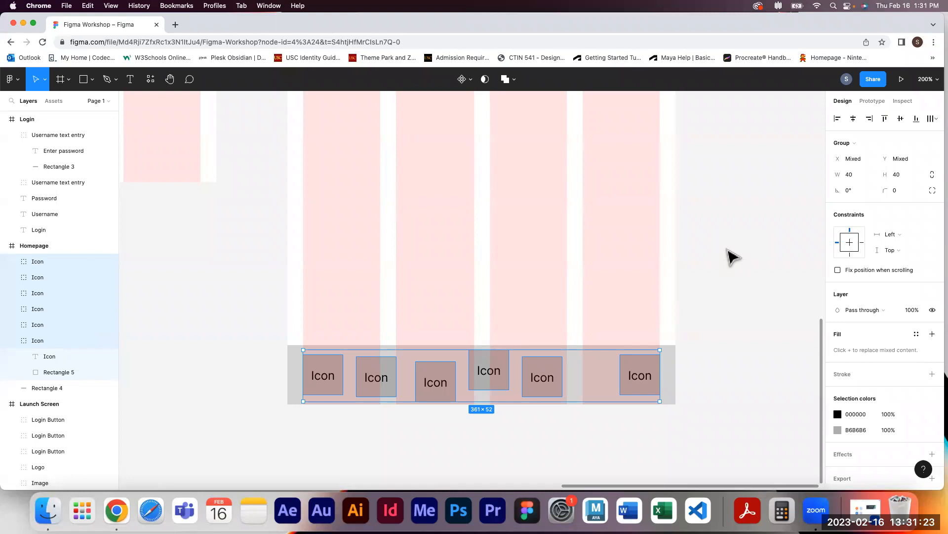
left_click(900, 120)
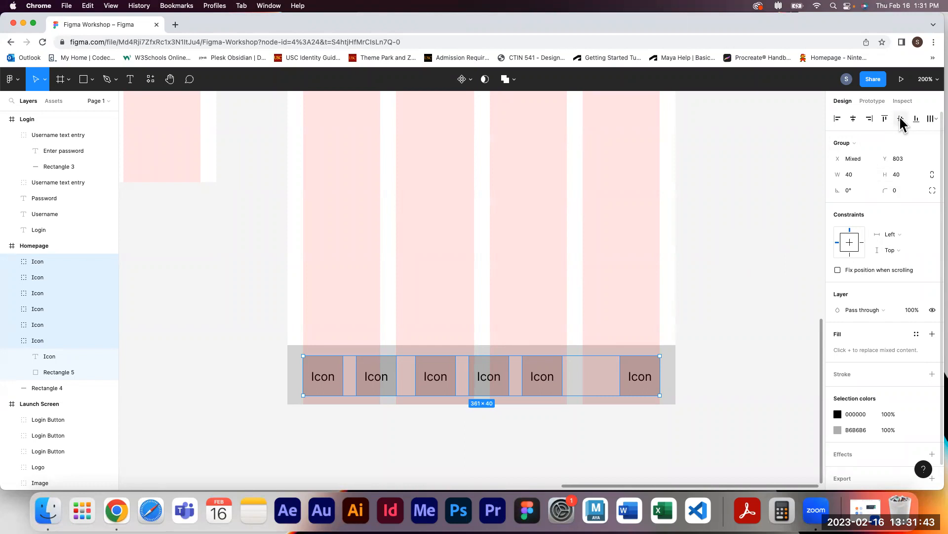
Distribute the six icon groups with equal horizontal spacing
left_click(933, 120)
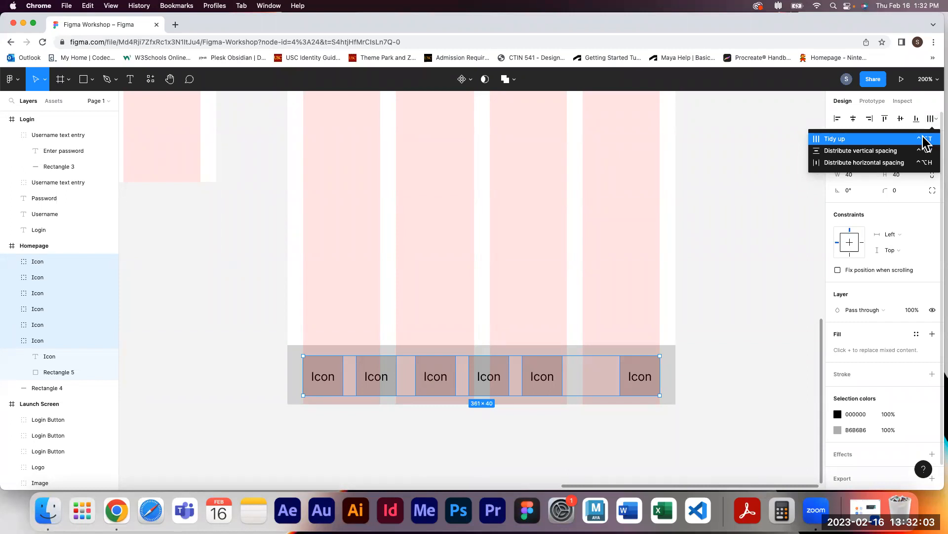
left_click(895, 163)
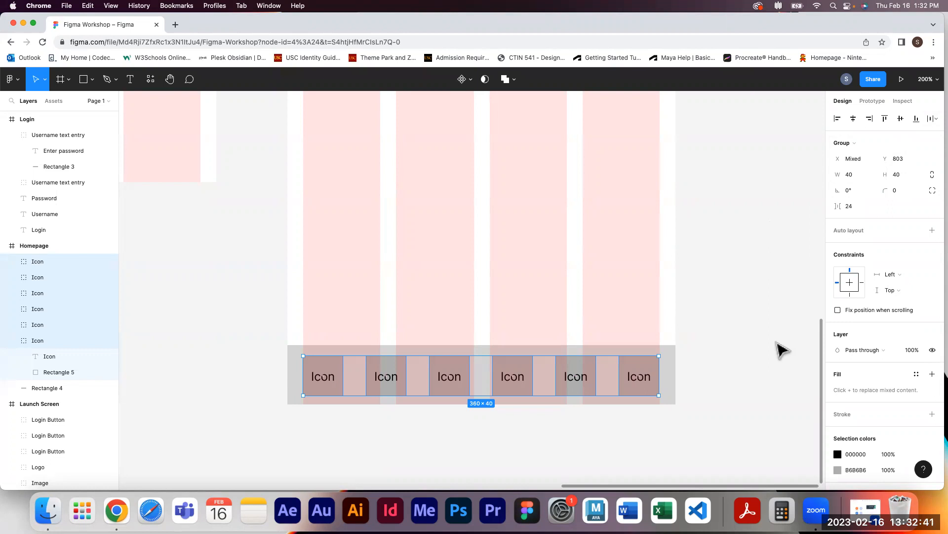
left_click(746, 413)
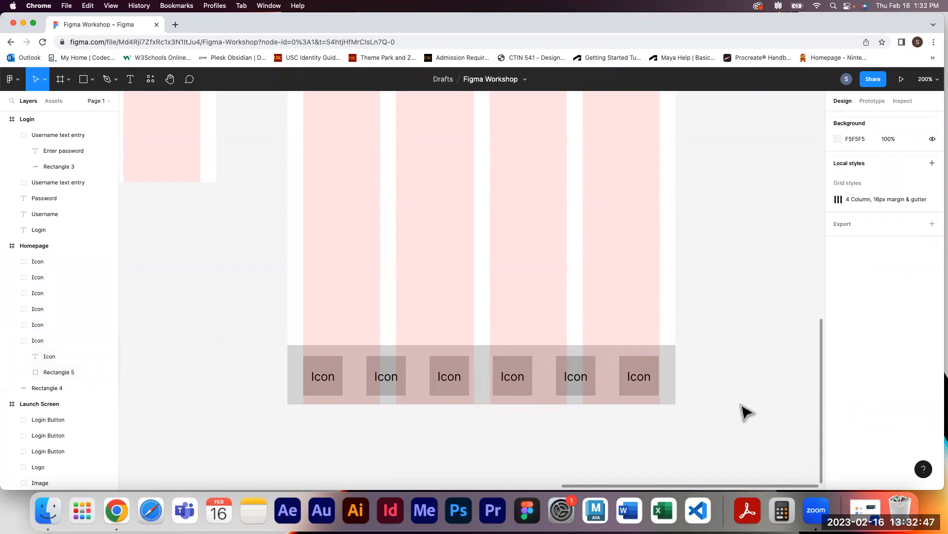
Group the icons with the bottom bar rectangle and name the group Navigation Menu
left_click_drag(722, 422, 237, 349)
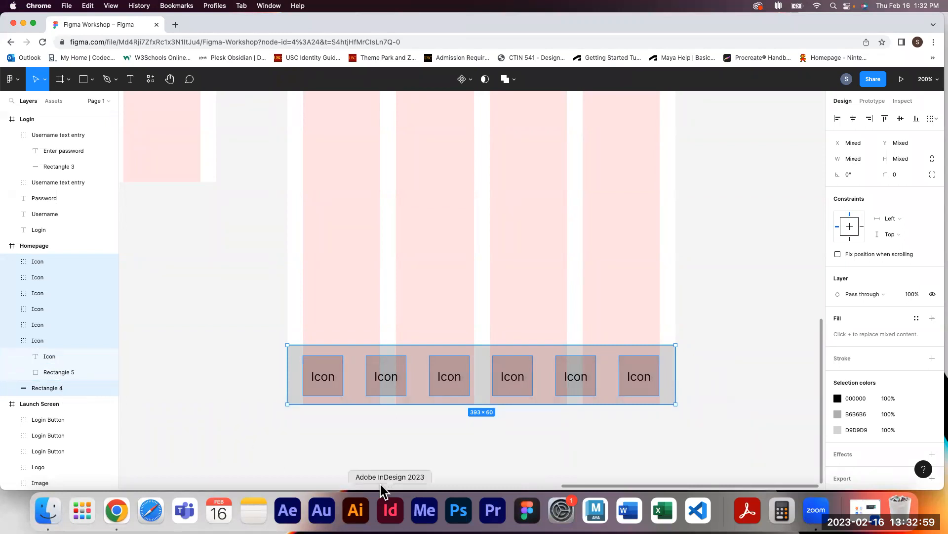
key("super+g")
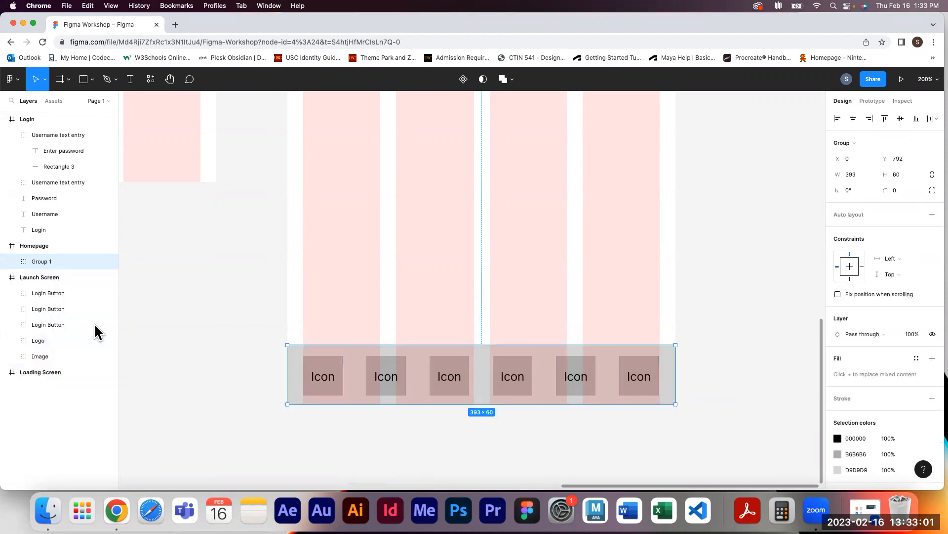
double_click(44, 262)
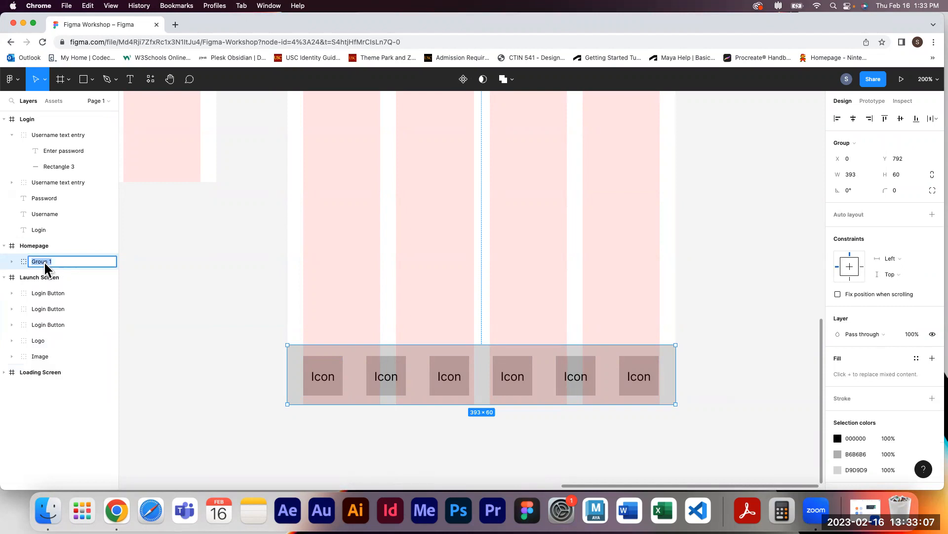
type("Navigation Menu")
key("Return")
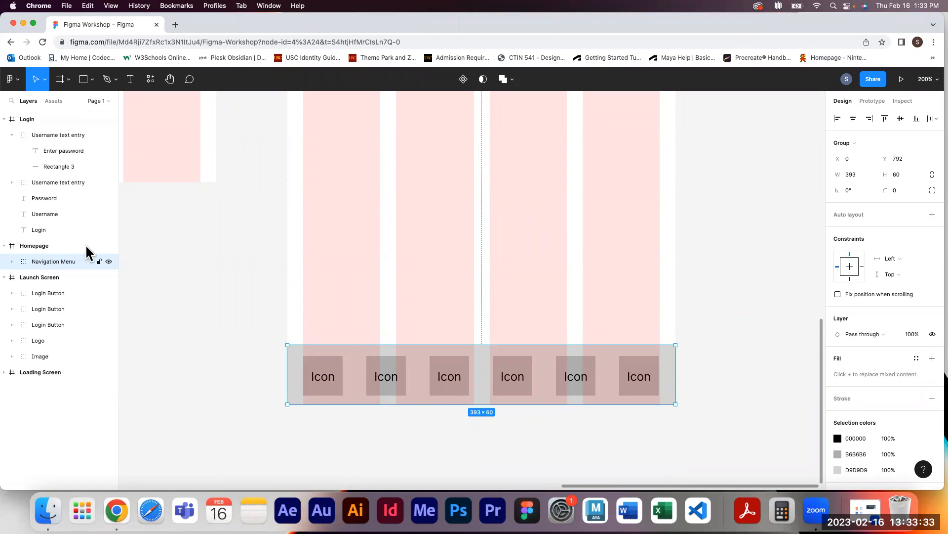
Draw a 267 × 44 rectangle near the top of the Homepage frame as a heading placeholder
left_click(728, 203)
left_click_drag(728, 203, 673, 390)
key("super+minus")
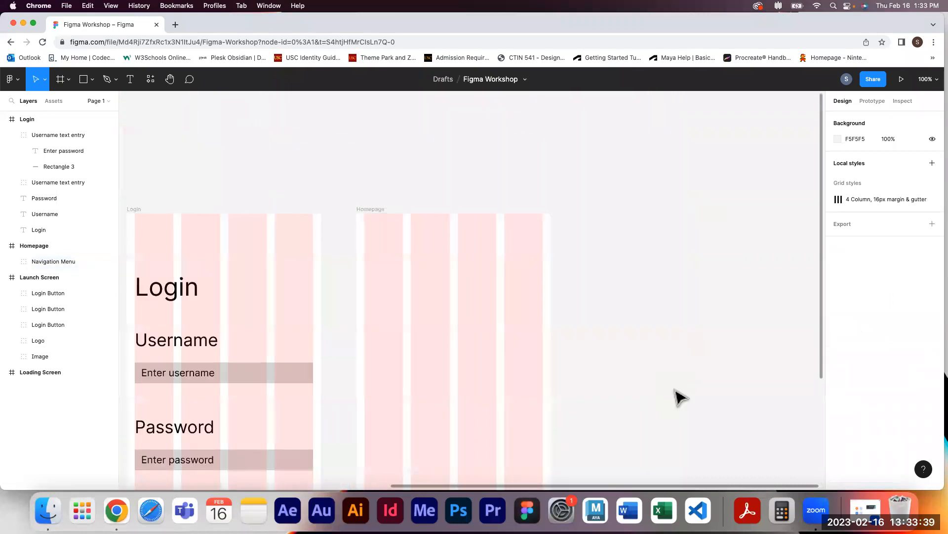
left_click_drag(585, 346, 620, 247)
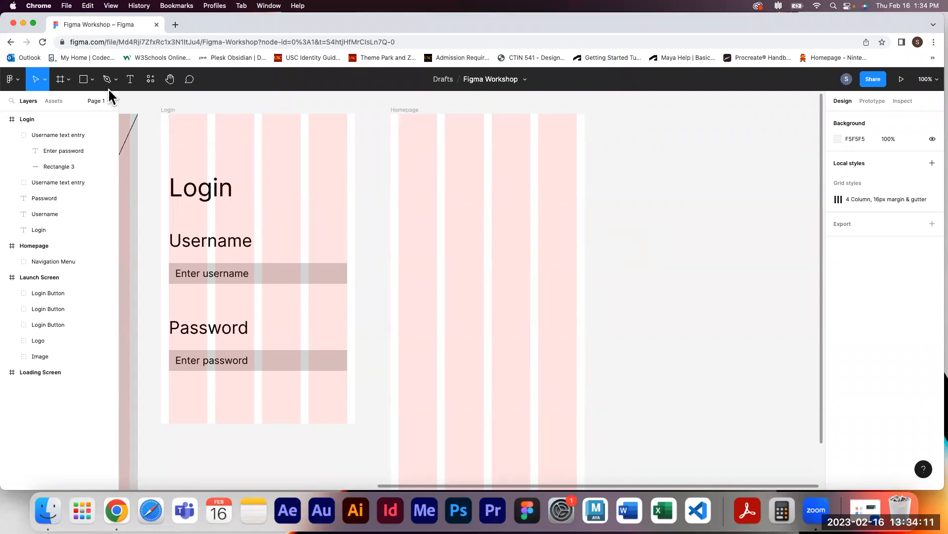
left_click(85, 82)
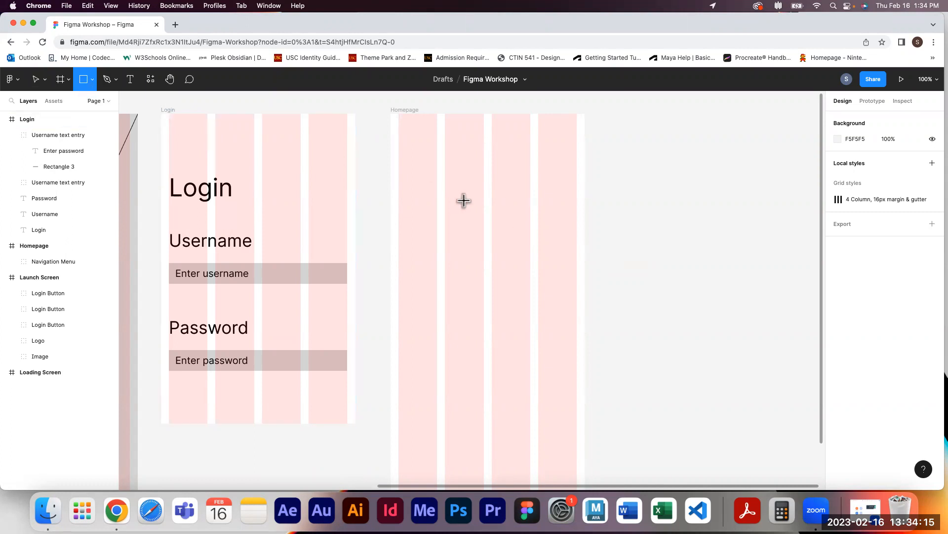
mouse_move(399, 154)
left_mouse_down()
mouse_move(482, 175)
mouse_move(530, 175)
left_mouse_up()
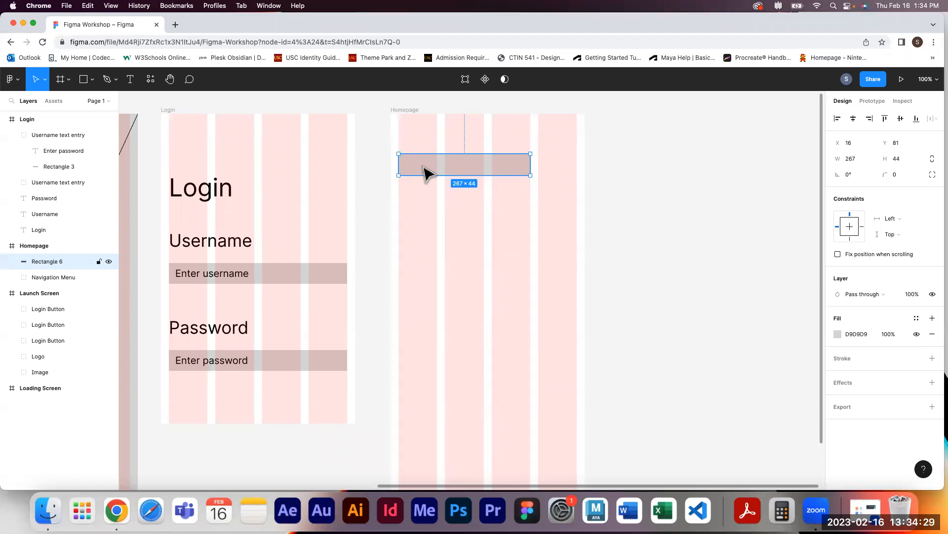
left_click(712, 206)
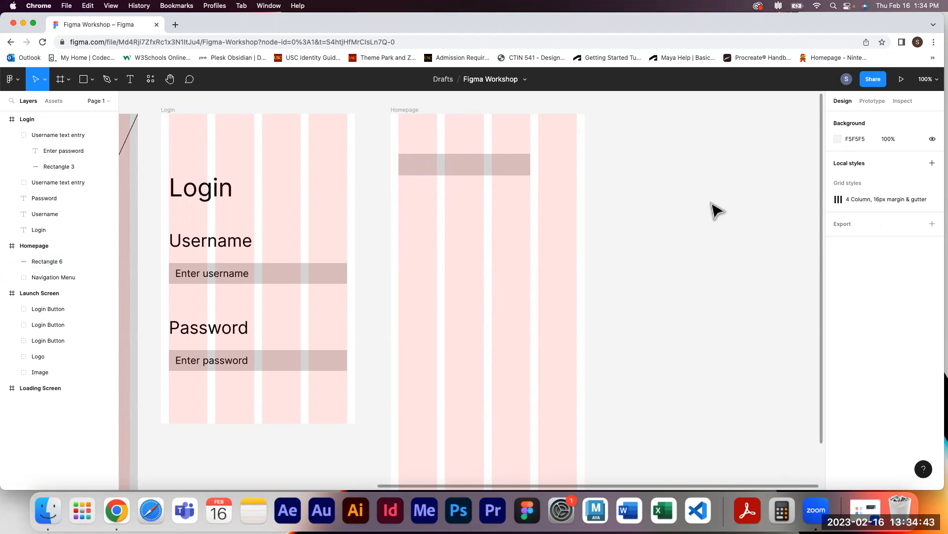
Draw a 173 × 16 text-line rectangle below the heading placeholder
left_click(83, 79)
mouse_move(399, 204)
left_mouse_down()
mouse_move(498, 213)
mouse_move(485, 210)
left_mouse_up()
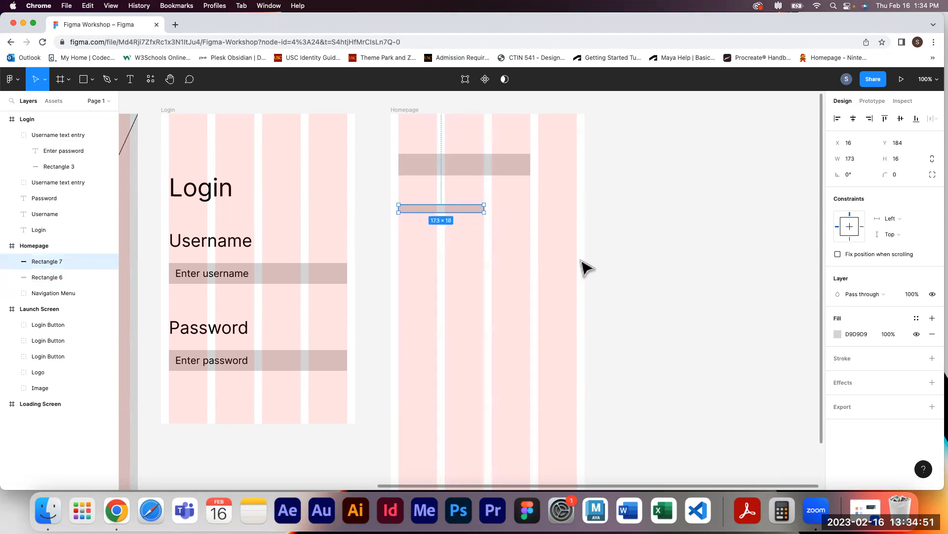
left_click(623, 261)
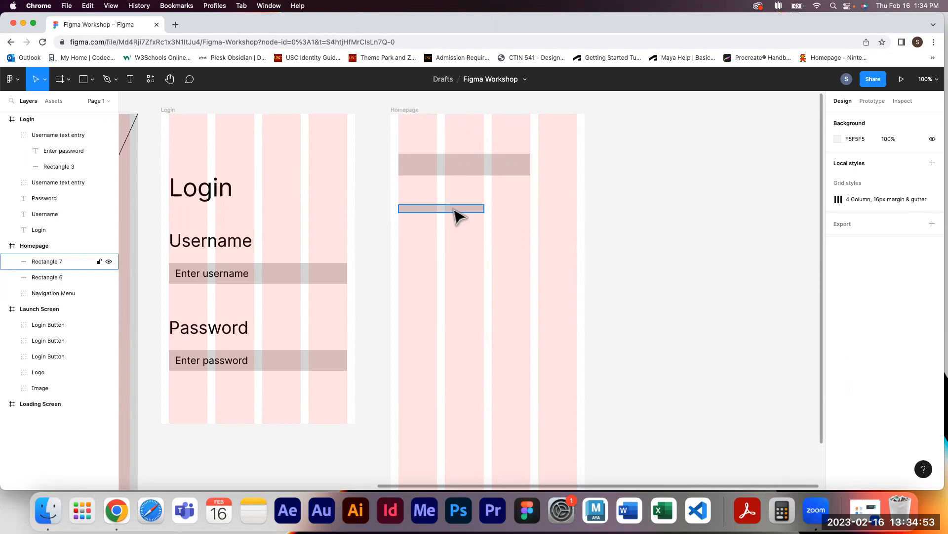
Duplicate the text-line rectangle three times into a stack of four evenly spaced lines
left_click_drag(455, 210, 455, 223)
left_click_drag(461, 230, 460, 230)
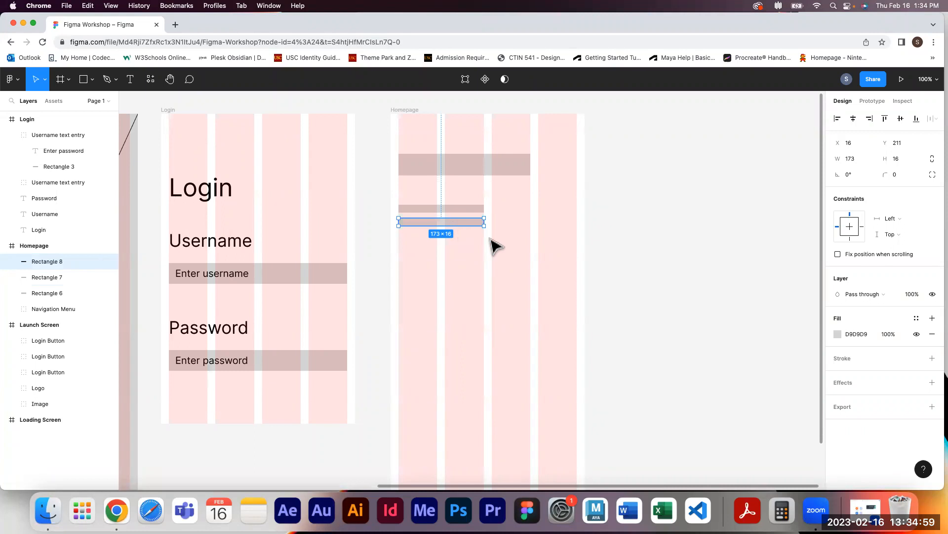
key("super+d")
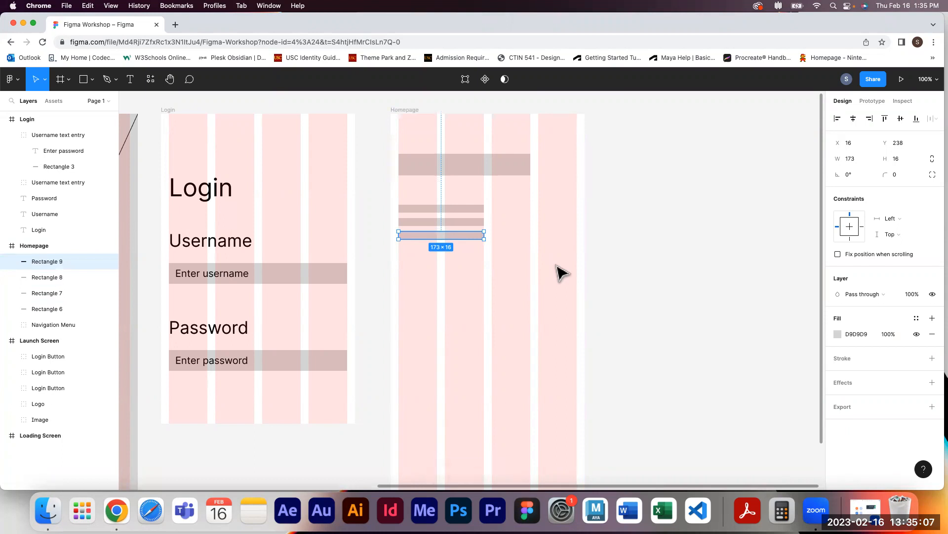
key("super+d")
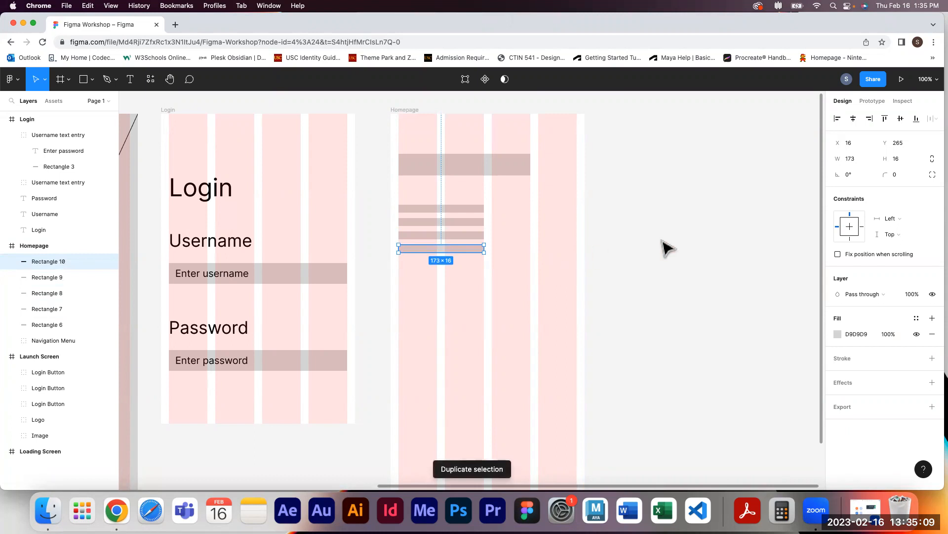
left_click(670, 253)
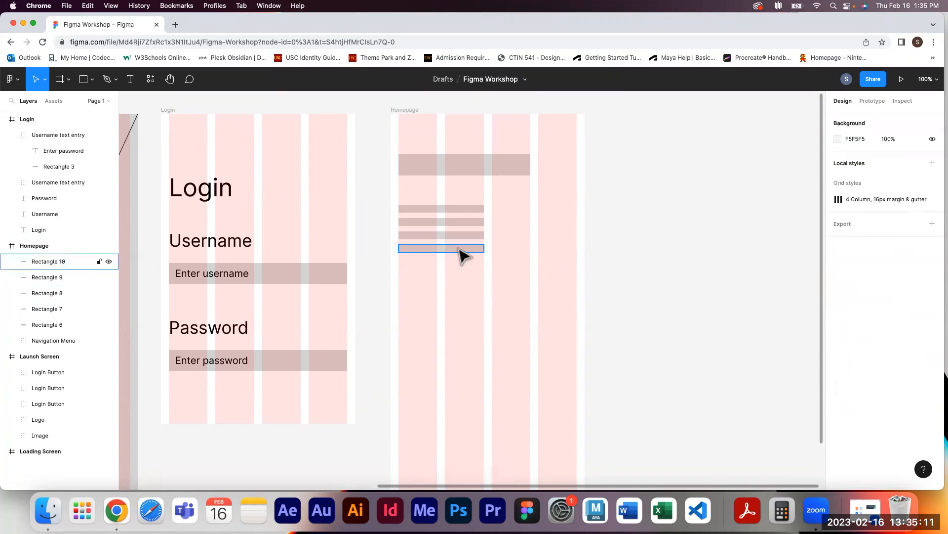
Group the four line rectangles, name the group Body Text, and move it lower toward the right
left_click(64, 256)
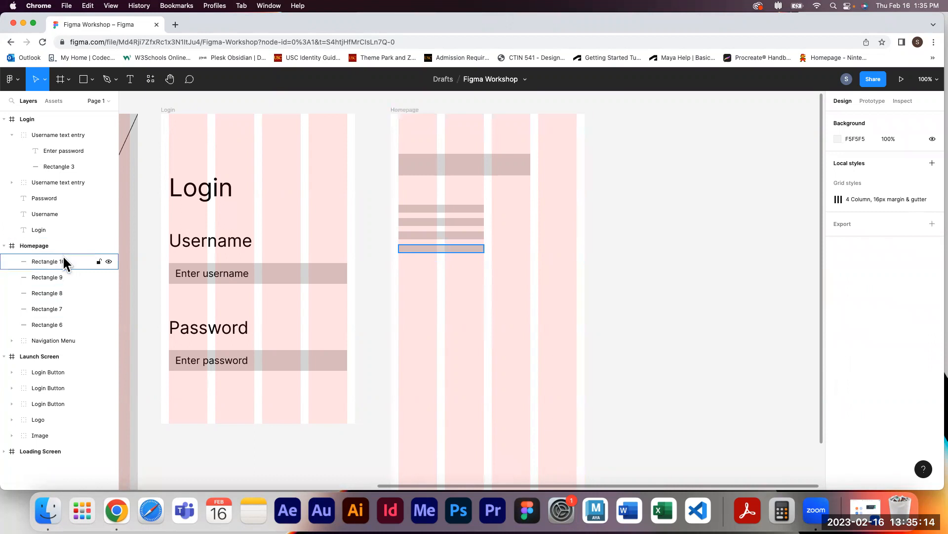
left_click(64, 310, "shift")
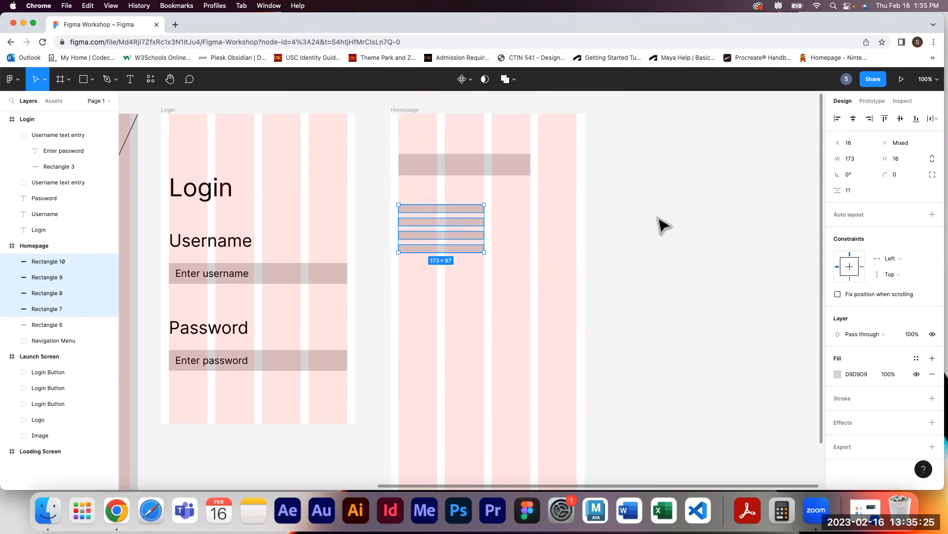
key("super+g")
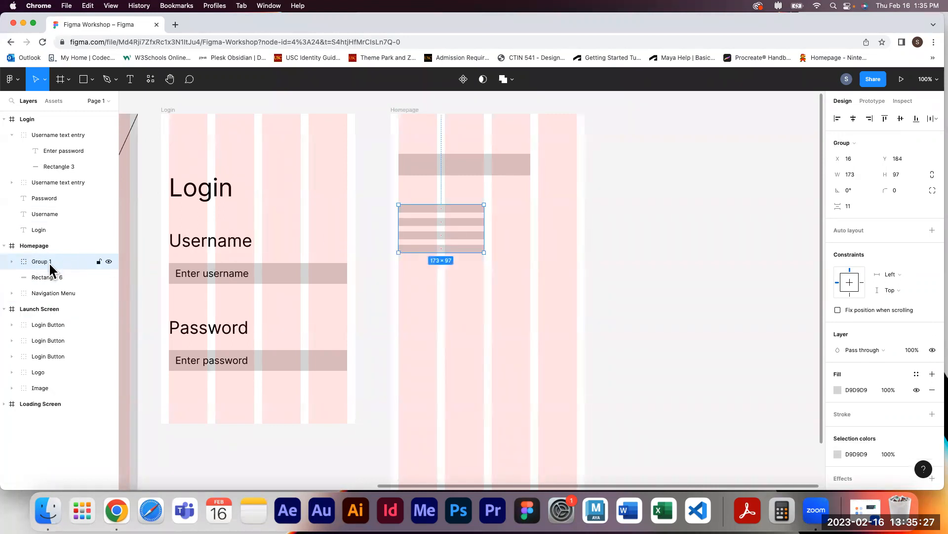
double_click(50, 264)
type("Body ")
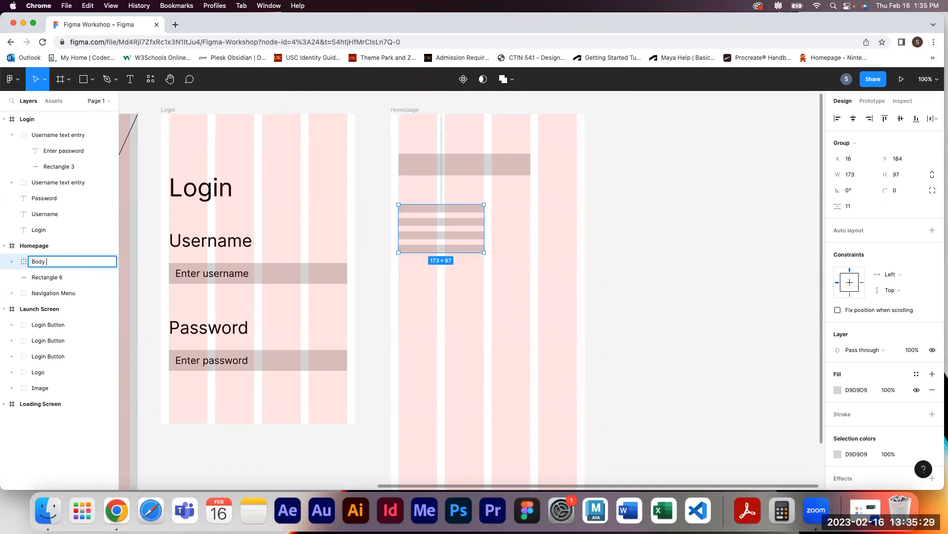
type("Text")
left_click(630, 247)
left_click_drag(482, 229, 520, 283)
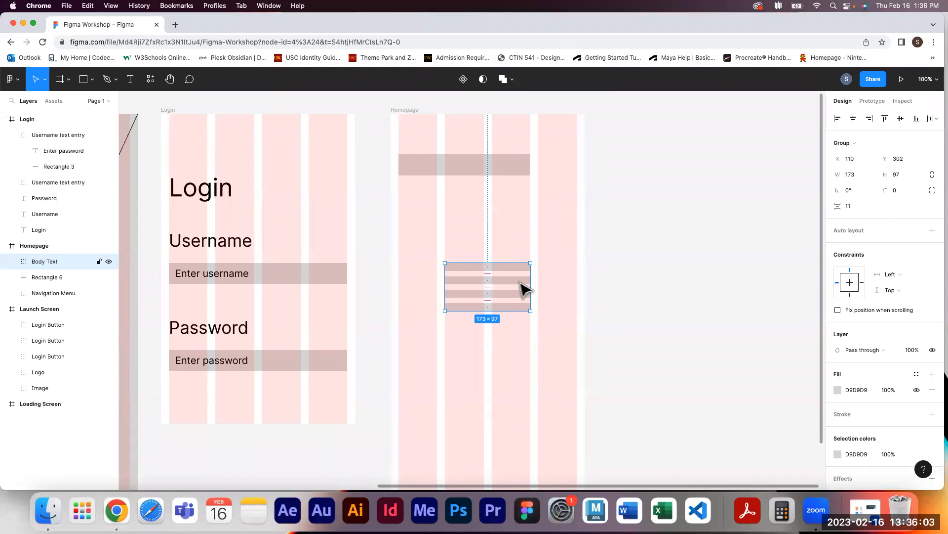
Draw a 361 × 236 rectangle across the Homepage frame below the heading placeholder
left_click(85, 81)
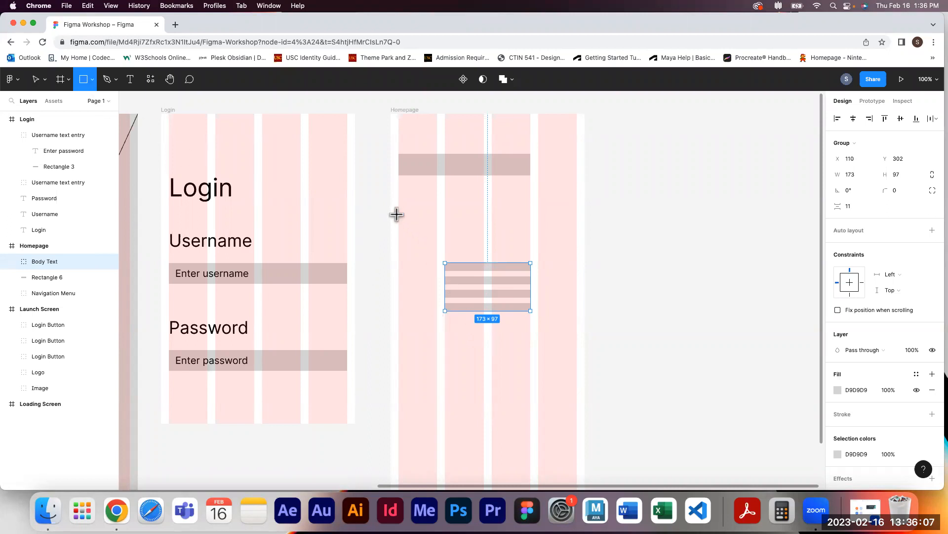
left_click_drag(399, 224, 580, 348)
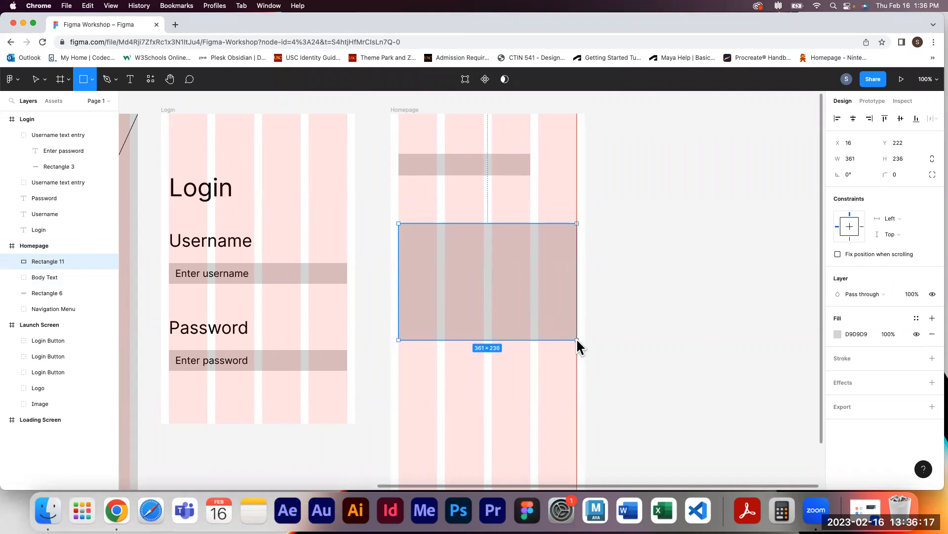
Move the Body Text group above the large 361 × 236 rectangle in the Homepage layer order
left_click_drag(577, 339, 576, 338)
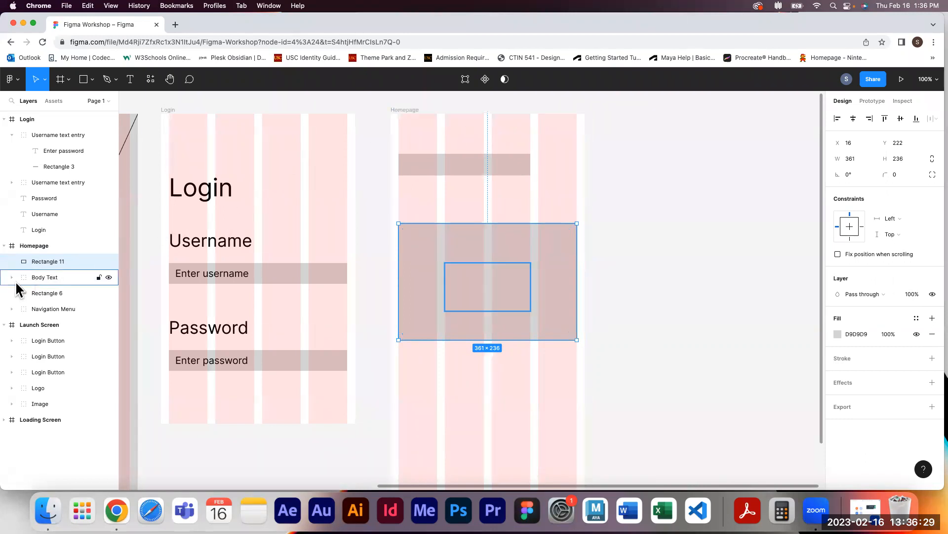
left_click(44, 277)
left_click_drag(52, 276, 49, 255)
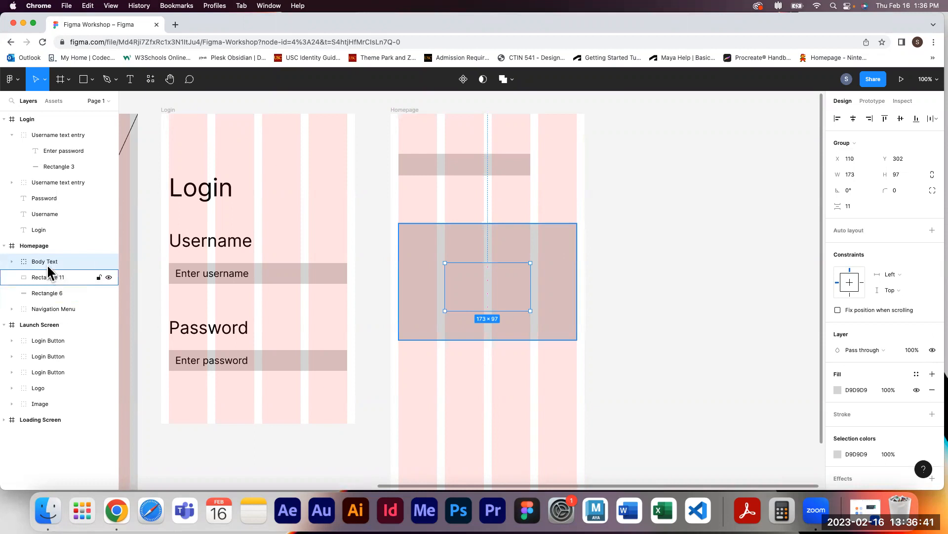
Set the Body Text lines' fill color to 868686
left_click(838, 390)
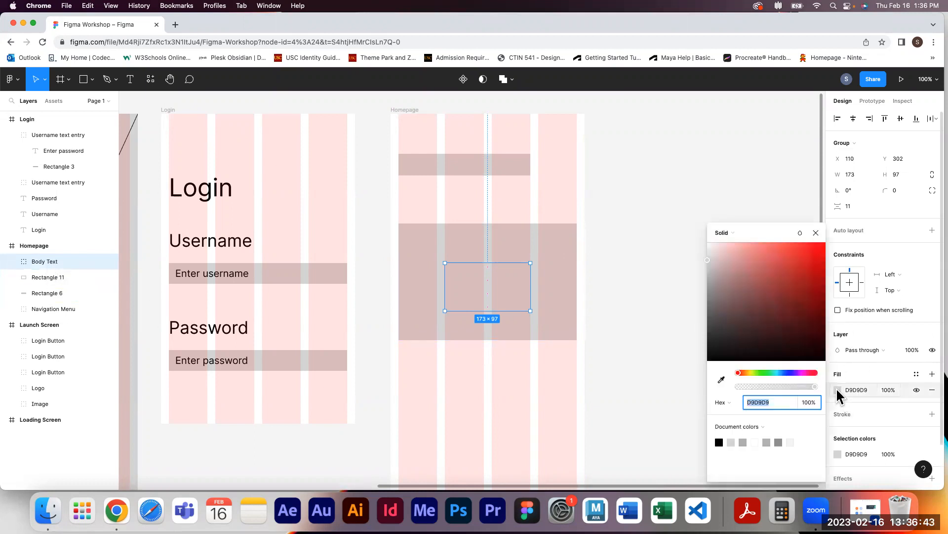
left_click_drag(708, 258, 703, 280)
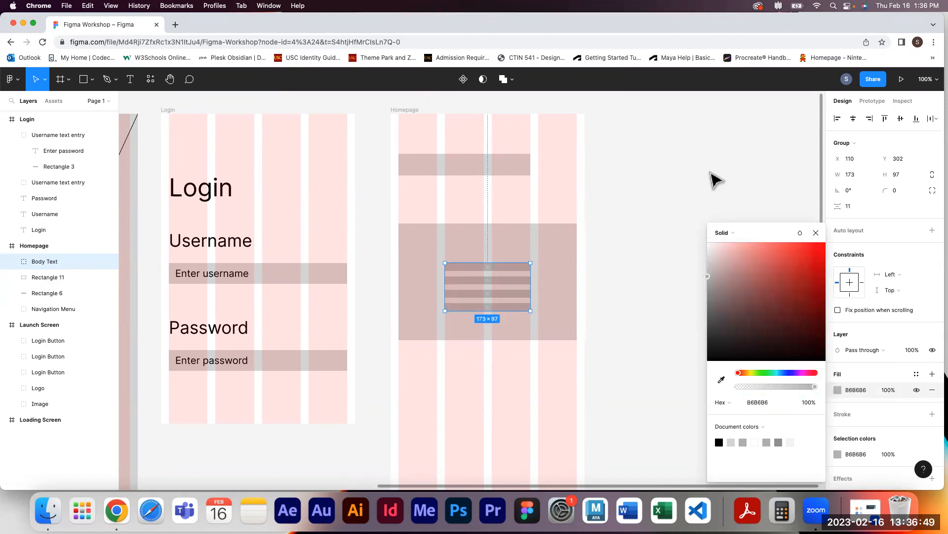
left_click(816, 232)
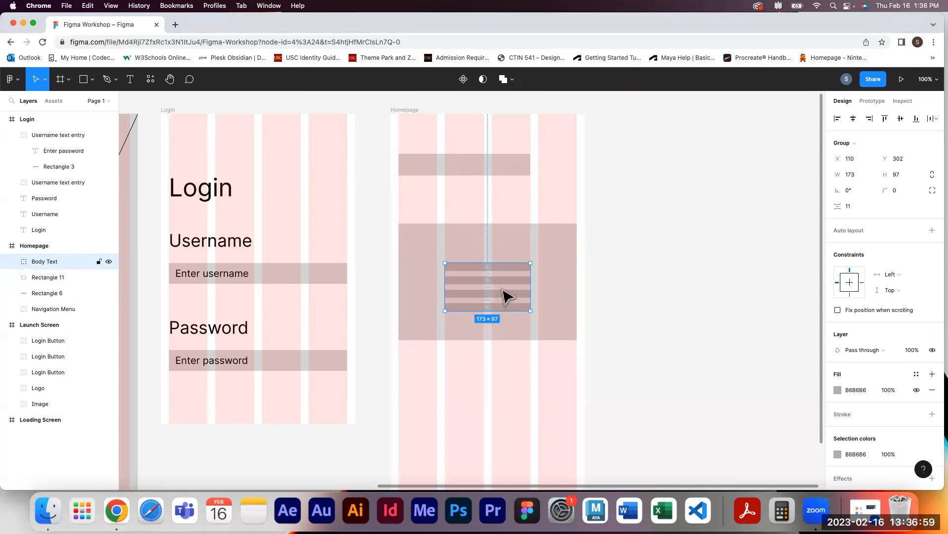
Stretch the Body Text group to about 336 × 64 across the lower part of the large rectangle
mouse_move(507, 290)
left_mouse_down()
mouse_move(504, 311)
mouse_move(509, 295)
left_mouse_up()
left_click_drag(444, 292, 406, 291)
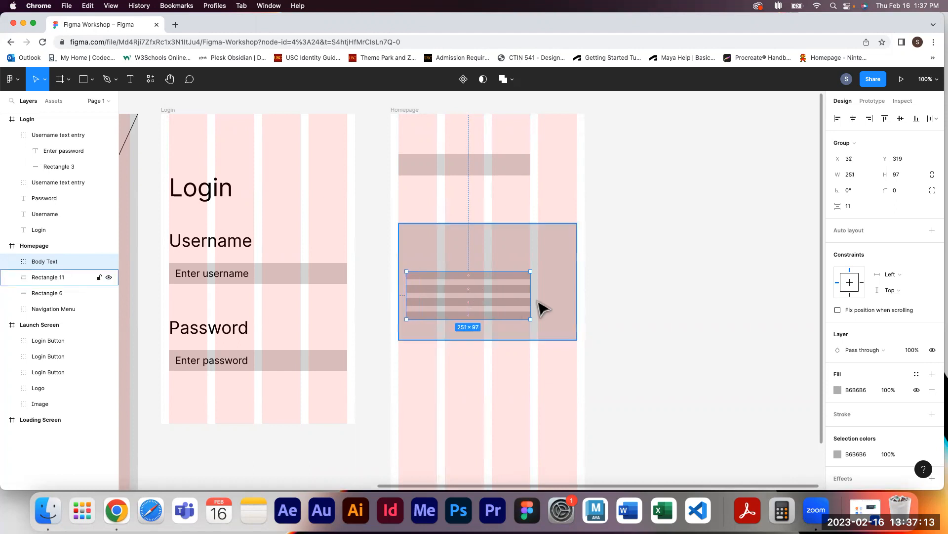
left_click_drag(530, 296, 573, 296)
left_click_drag(510, 271, 513, 287)
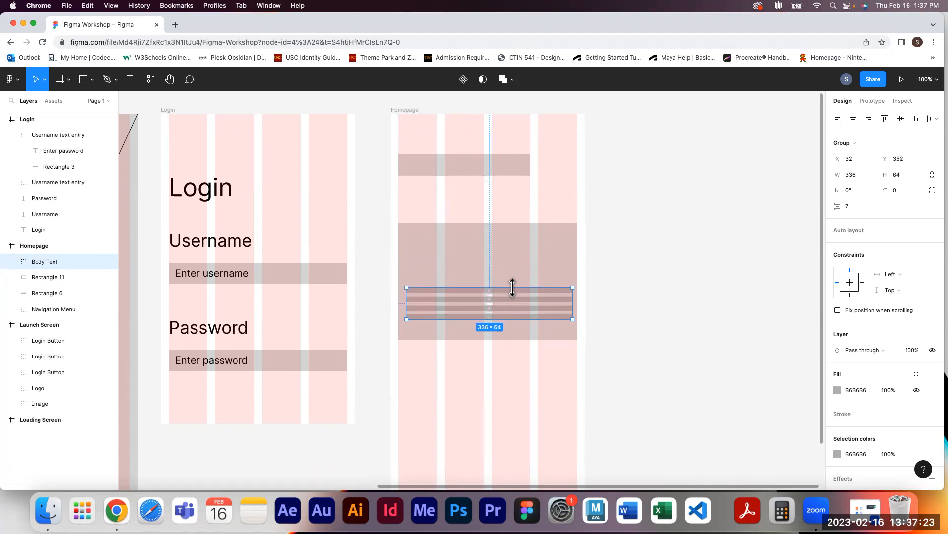
left_click_drag(516, 307, 518, 310)
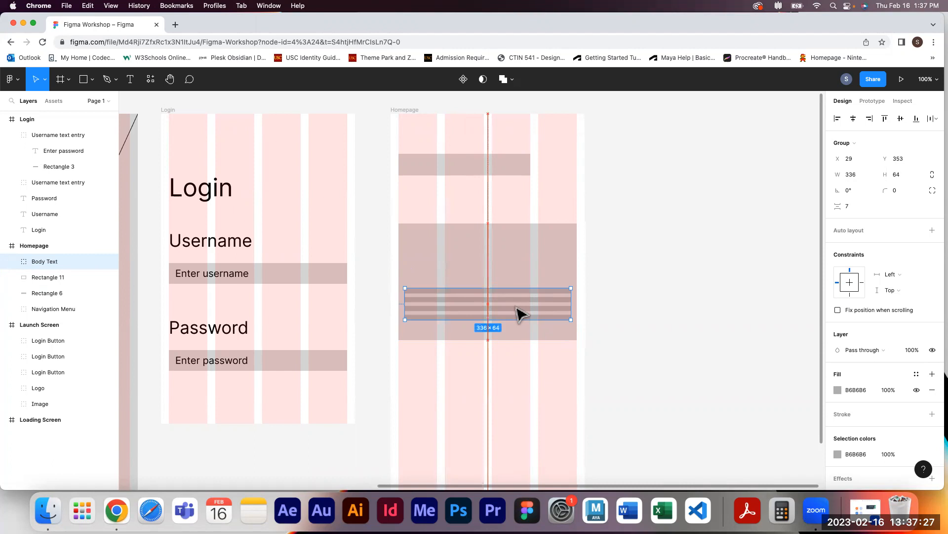
left_click(665, 320)
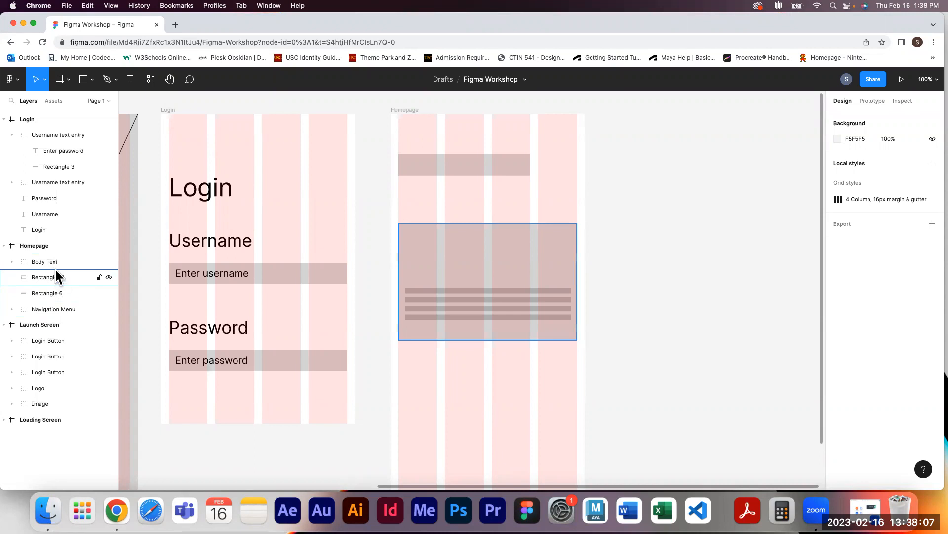
left_click_drag(52, 260, 52, 279)
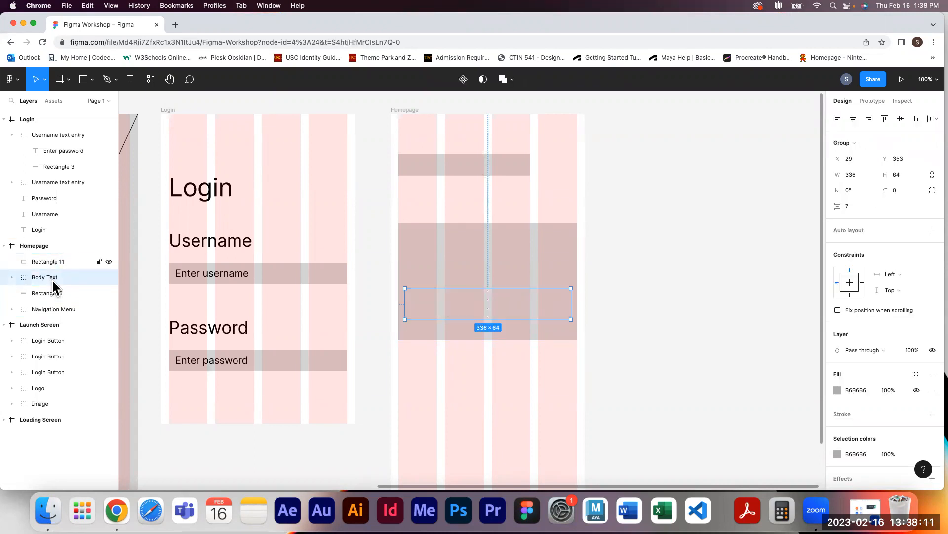
left_click_drag(50, 276, 50, 258)
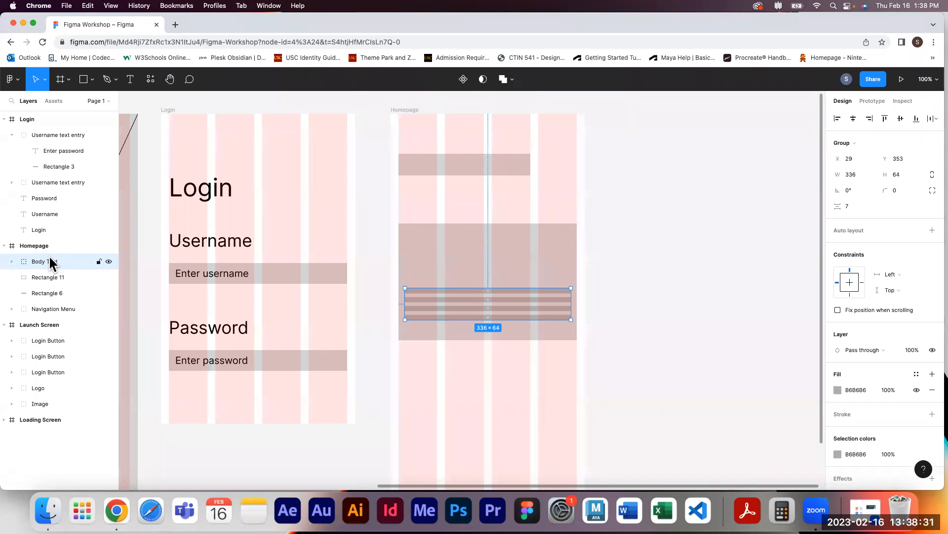
left_click(562, 272)
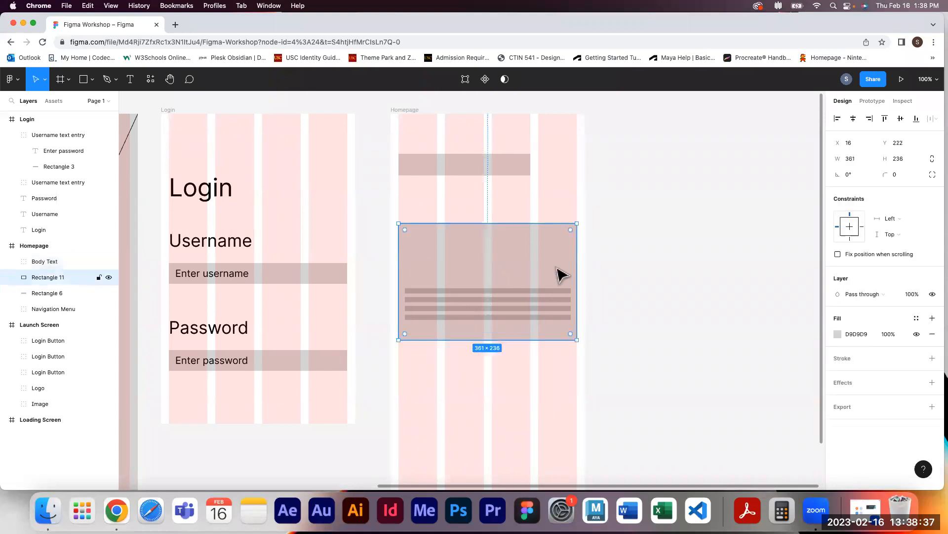
left_click_drag(512, 262, 723, 230)
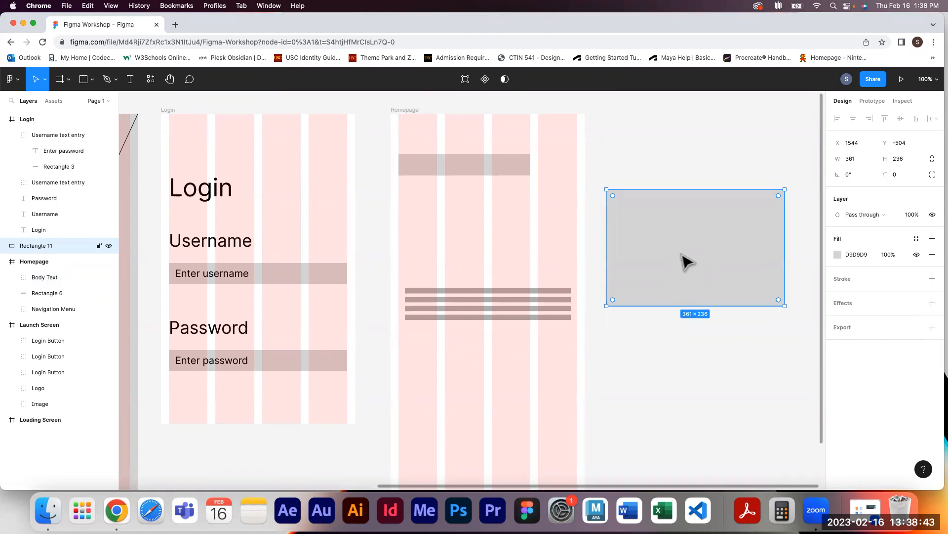
key("super+z")
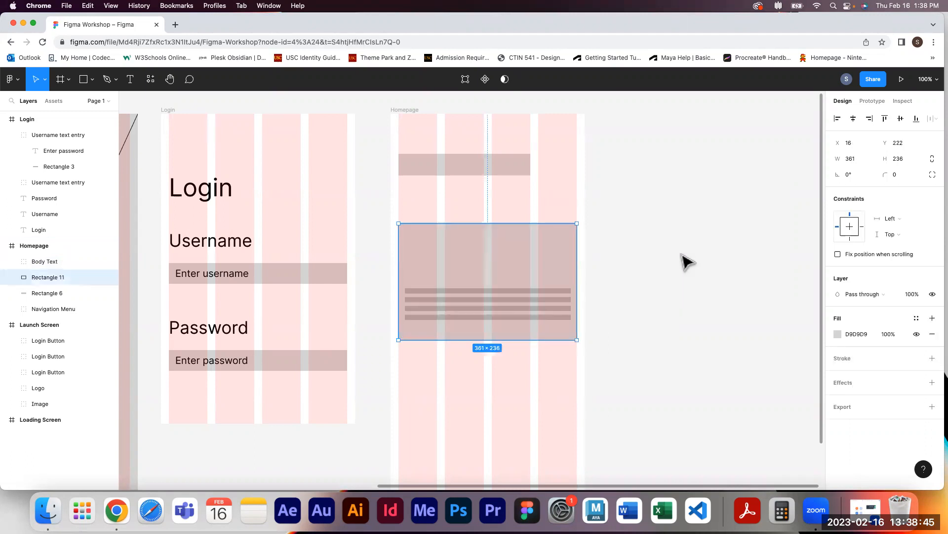
left_click(692, 267)
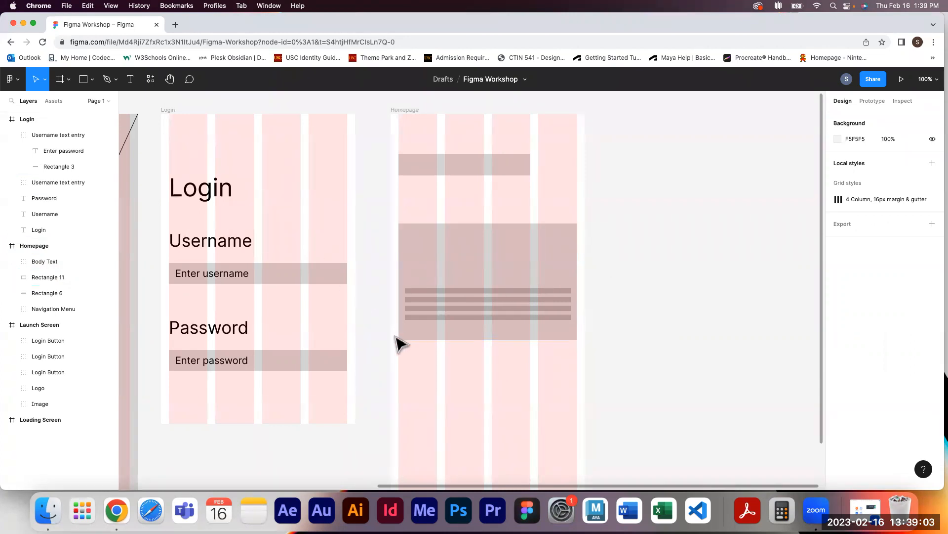
Duplicate the crossed image placeholder from the Launch Screen frame onto the canvas
left_click_drag(372, 326, 572, 273)
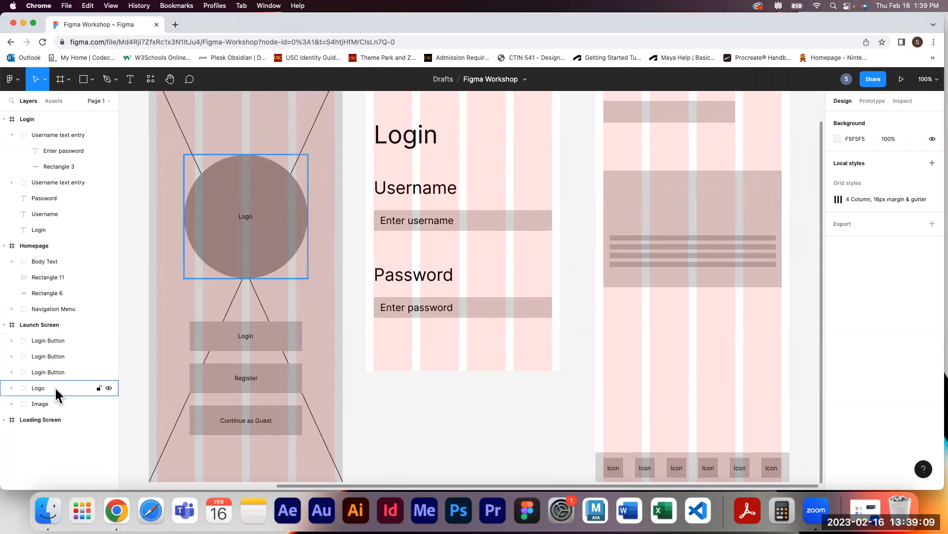
left_click(56, 402)
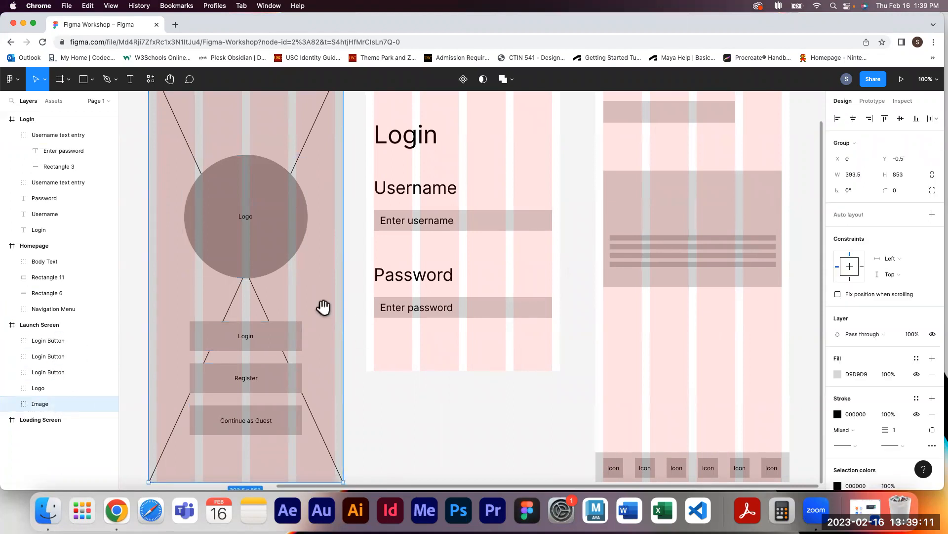
left_click_drag(362, 314, 795, 296)
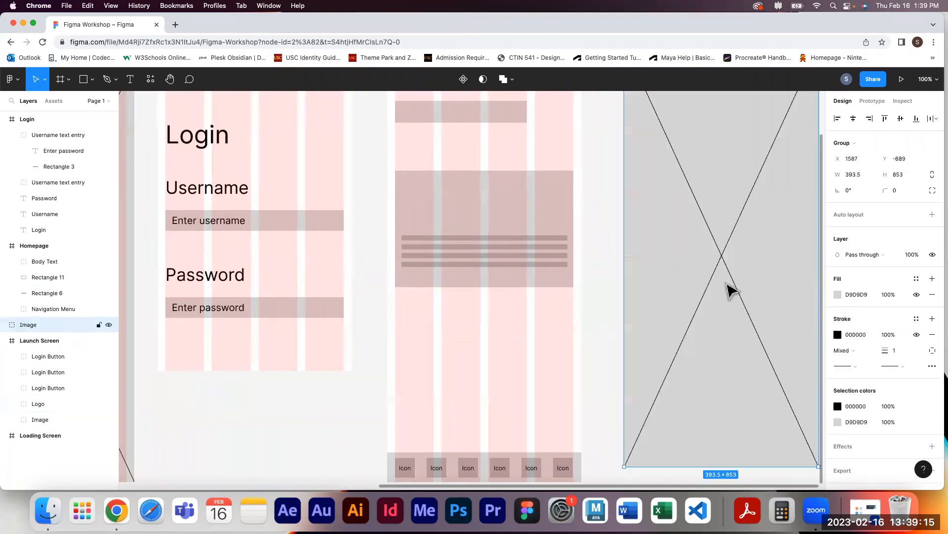
left_click(614, 278)
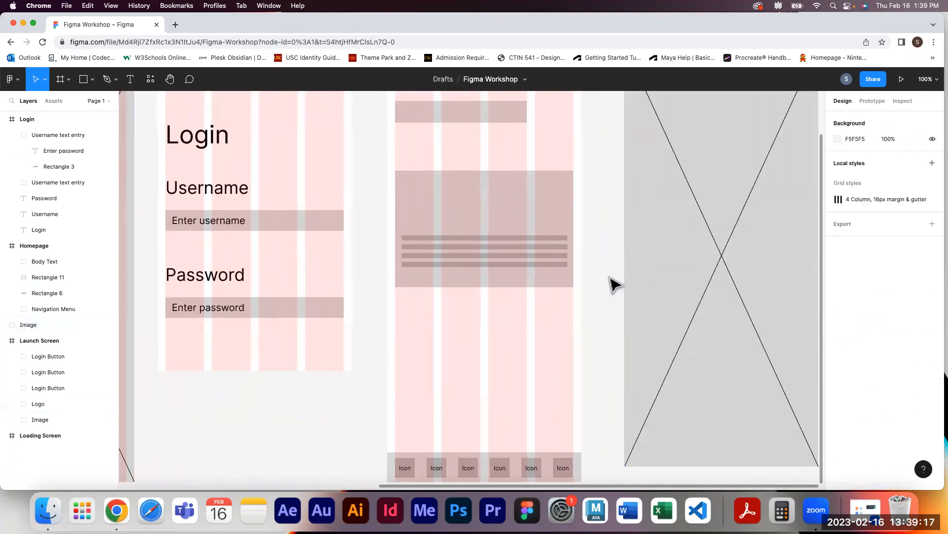
Place the image placeholder copy at the top of the large Homepage rectangle, sized 361 × 109
scroll(613, 288, "right", 4)
left_click(635, 438)
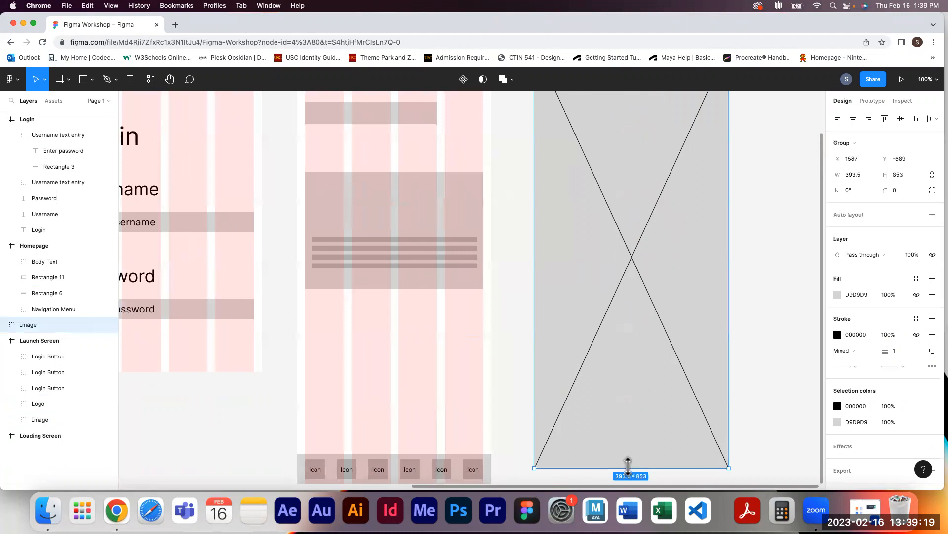
left_click_drag(627, 465, 642, 137)
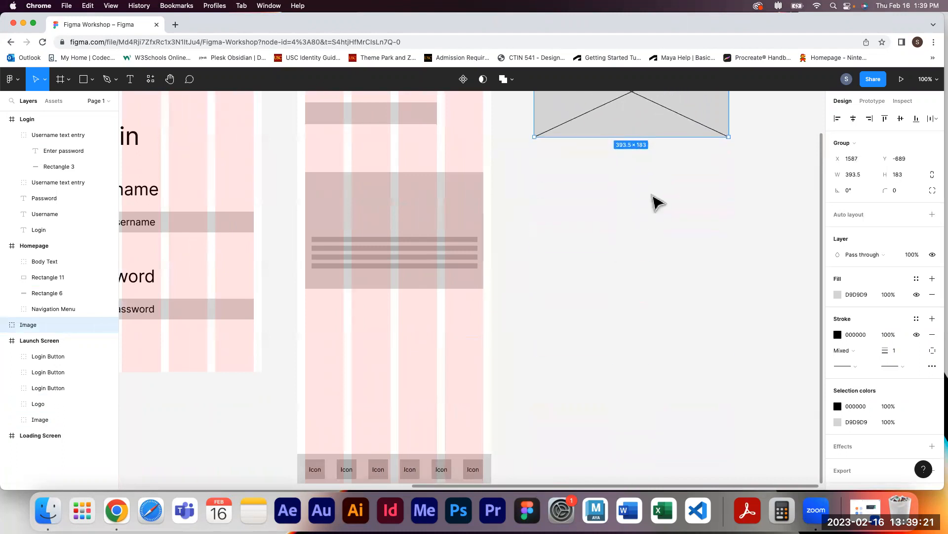
scroll(675, 295, "up", 3)
left_click_drag(634, 169, 414, 295)
left_click_drag(484, 328, 484, 302)
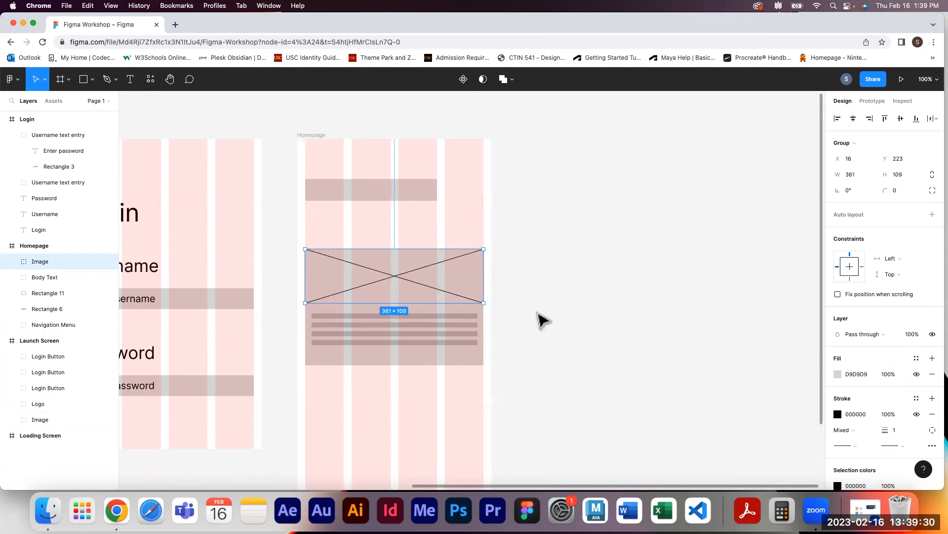
Set the image placeholder's fill color to BCBCBC
left_click(838, 374)
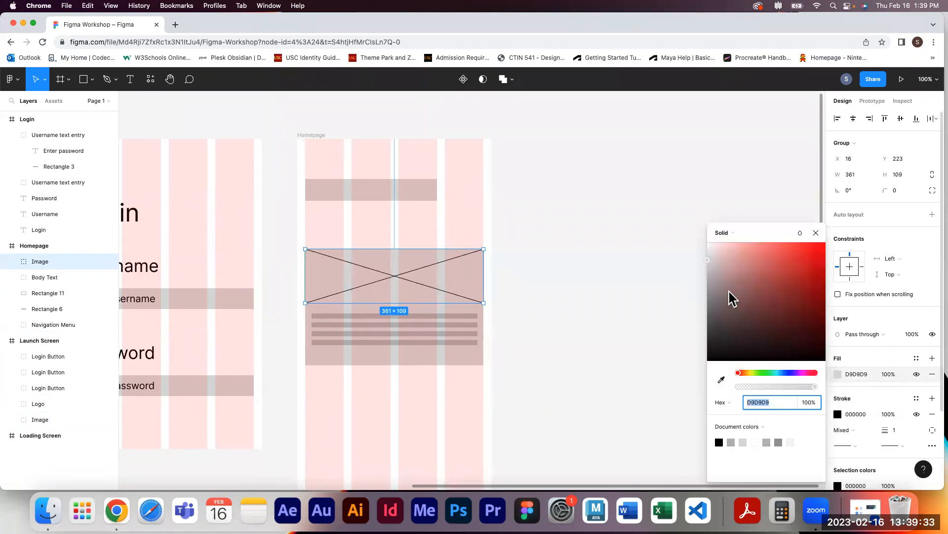
left_click(708, 255)
left_click_drag(706, 254, 697, 273)
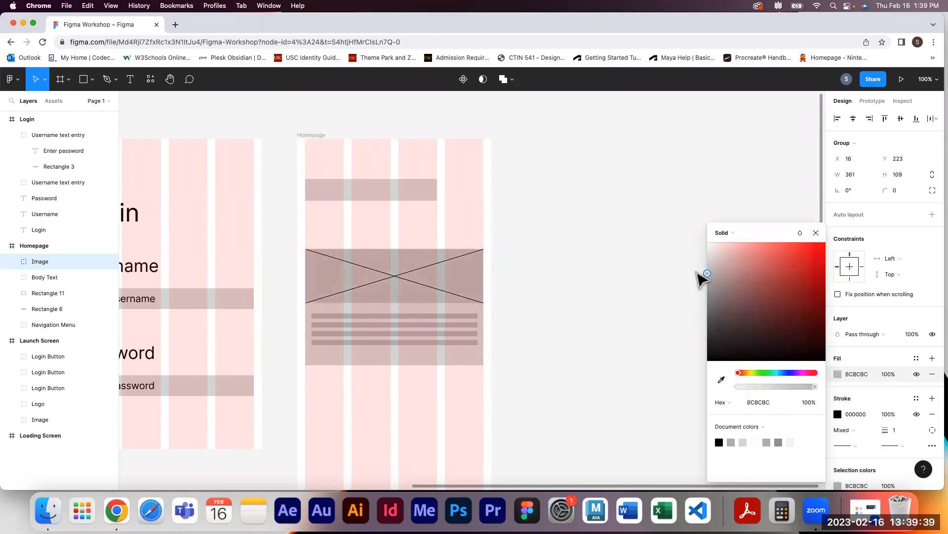
left_click(816, 233)
left_click(665, 289)
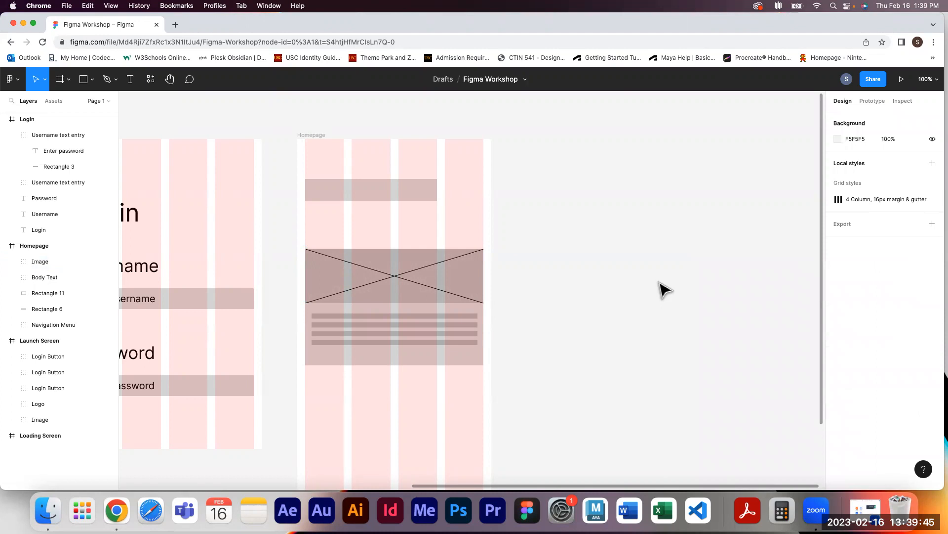
Extend the large Homepage rectangle's bottom edge slightly lower
left_click(472, 358)
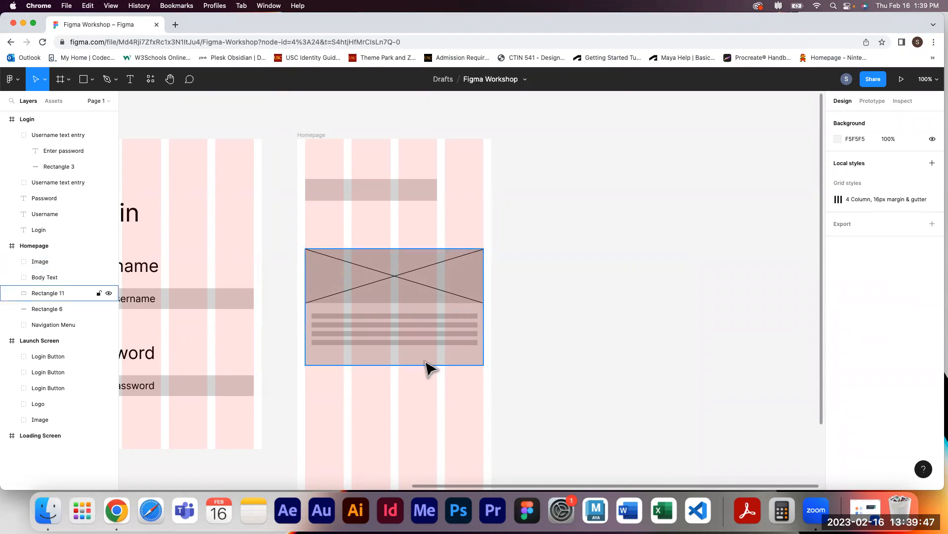
left_click_drag(400, 365, 396, 382)
left_click(618, 375)
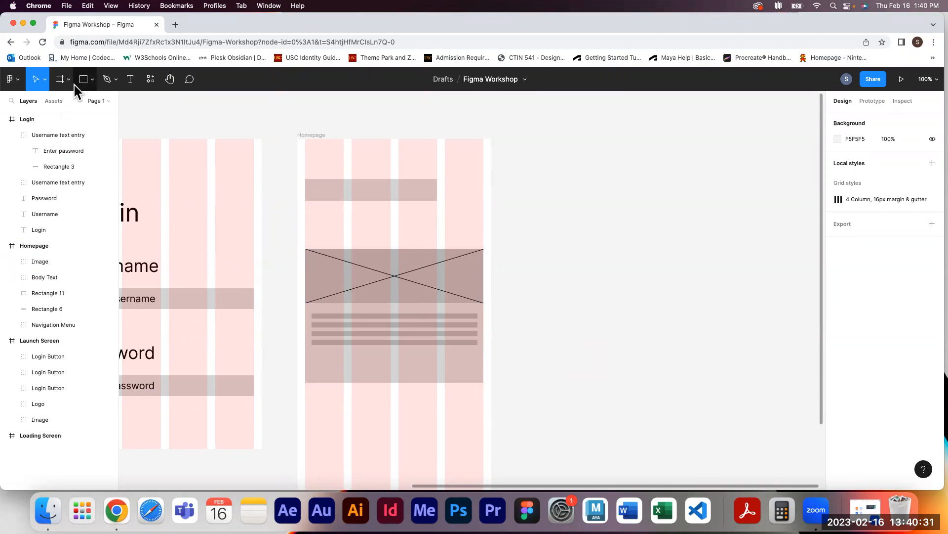
Draw a button rectangle about 270 × 46 near the bottom of the large Homepage rectangle
left_click(91, 80)
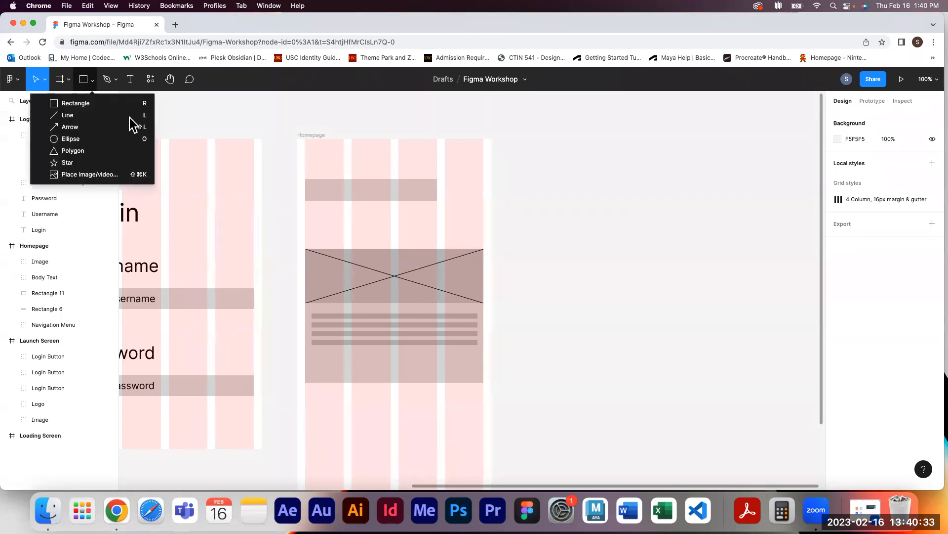
left_click(76, 103)
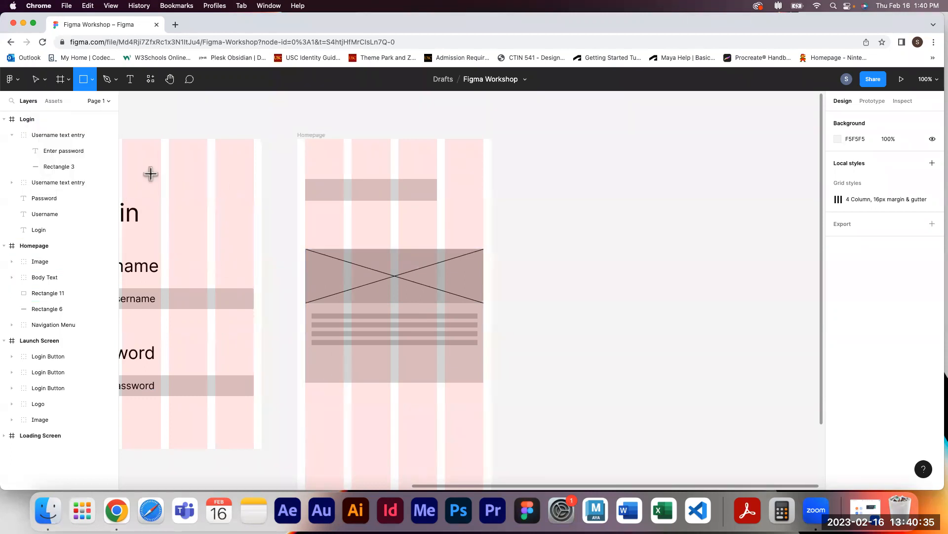
mouse_move(344, 349)
left_mouse_down()
mouse_move(449, 368)
mouse_move(447, 376)
left_mouse_up()
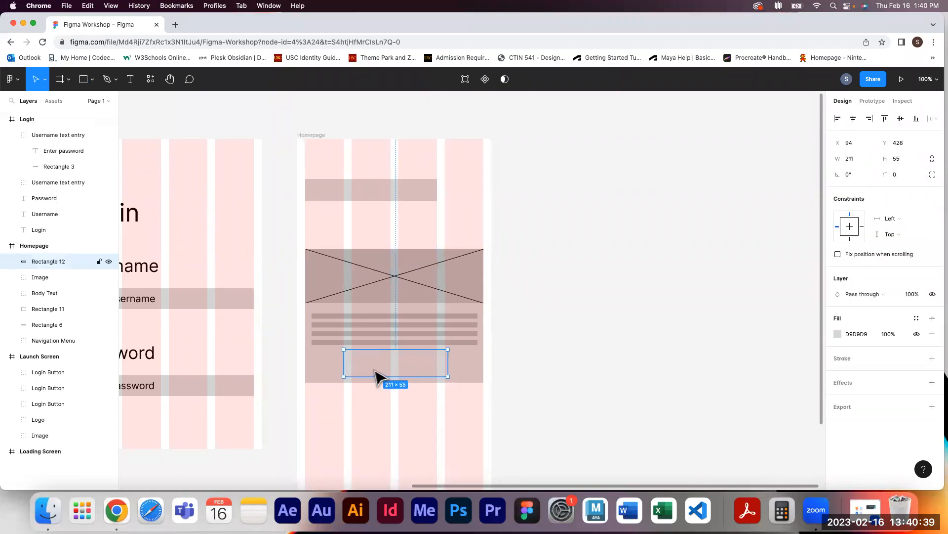
left_click_drag(343, 359, 327, 360)
left_click_drag(398, 348, 397, 354)
left_click_drag(452, 360, 464, 361)
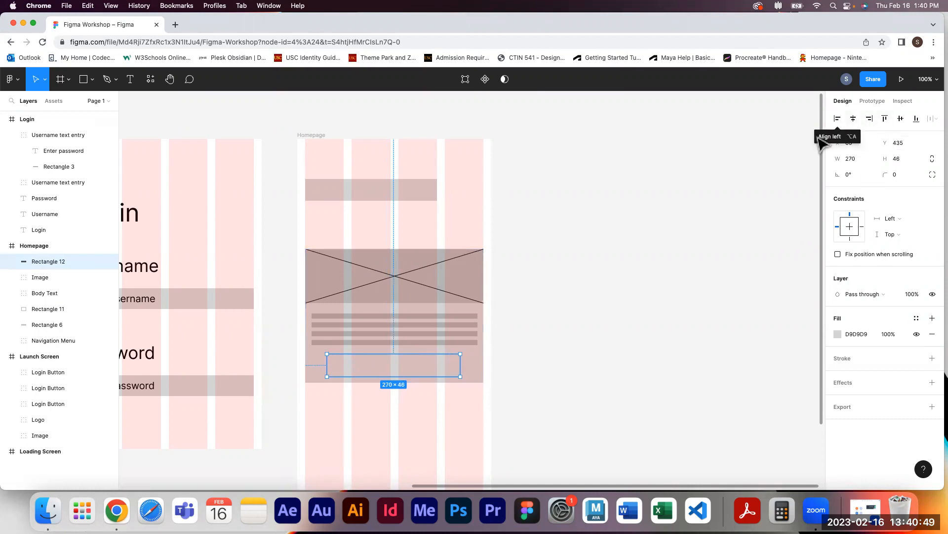
Set the button rectangle's fill to A8A8A8 and center it horizontally in the Homepage frame
left_click(837, 334)
left_click(706, 279)
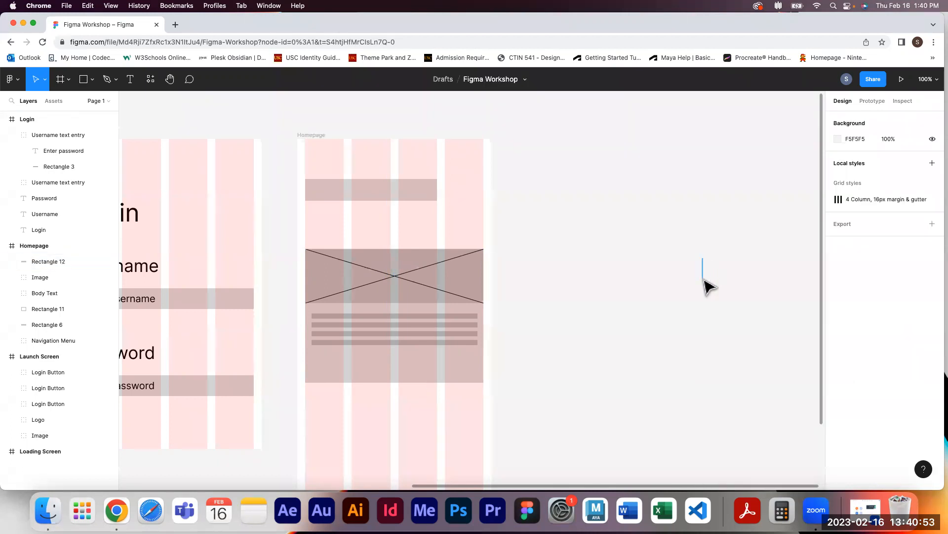
left_click(401, 380)
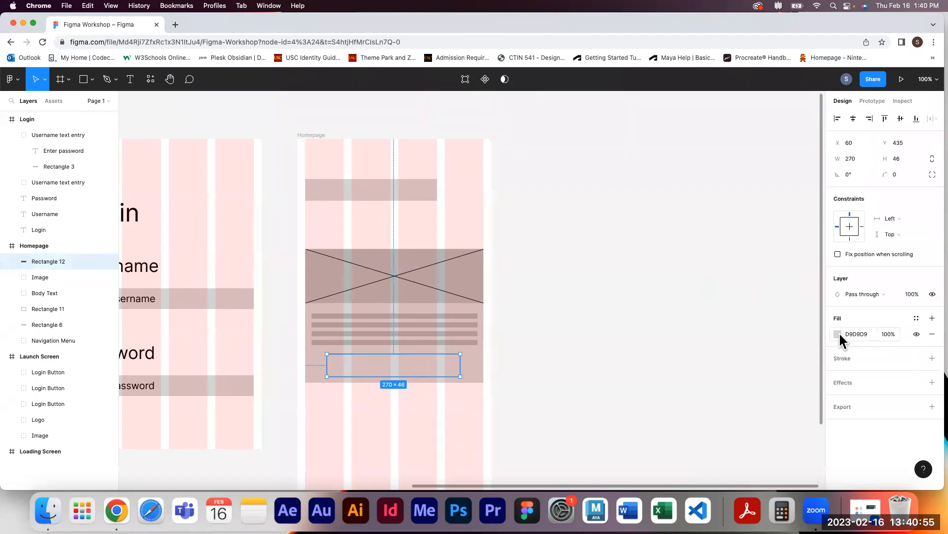
left_click(839, 333)
left_click_drag(708, 262, 707, 289)
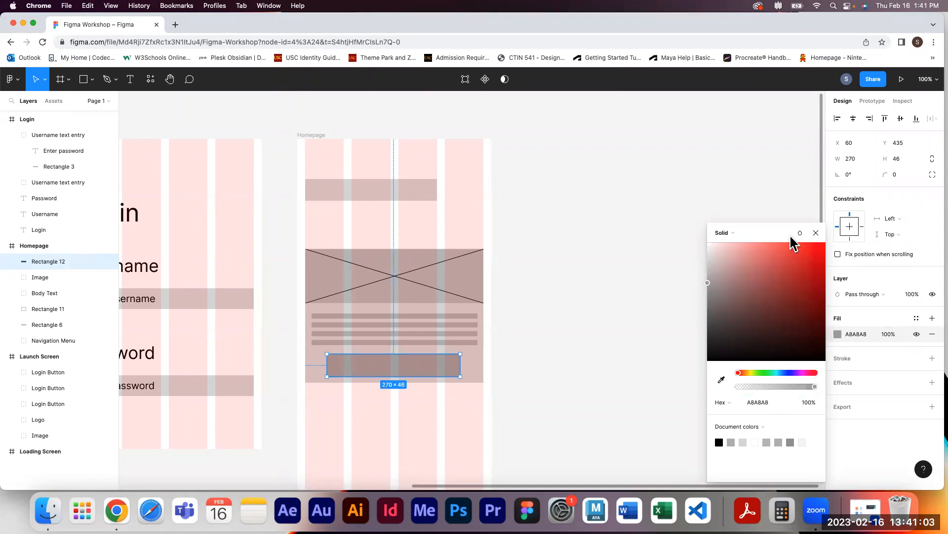
left_click(816, 233)
left_click(851, 123)
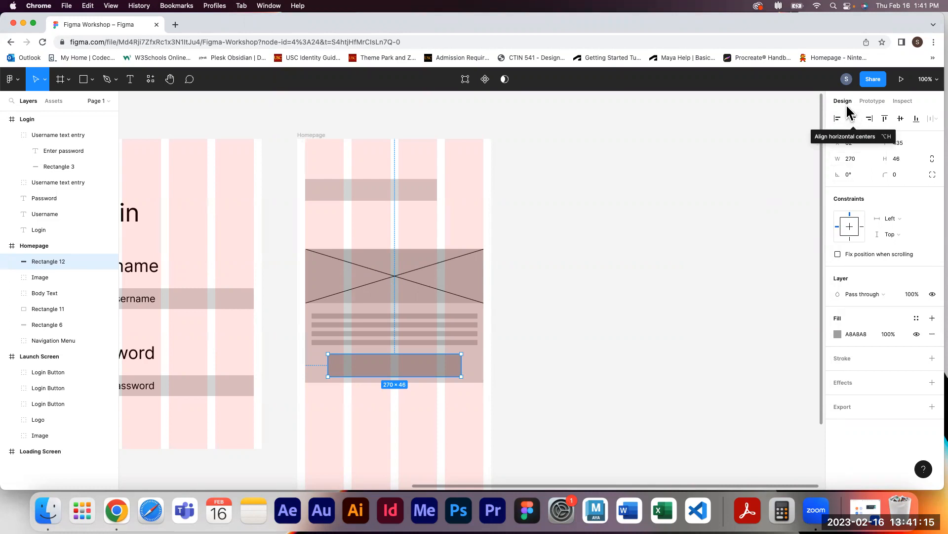
Add a text label reading "Button" inside the button rectangle
left_click(138, 83)
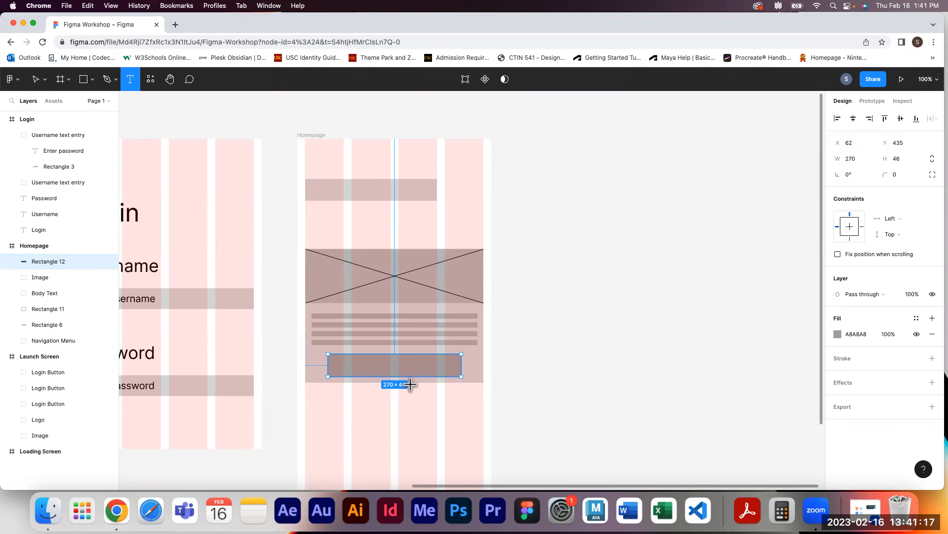
left_click(394, 367)
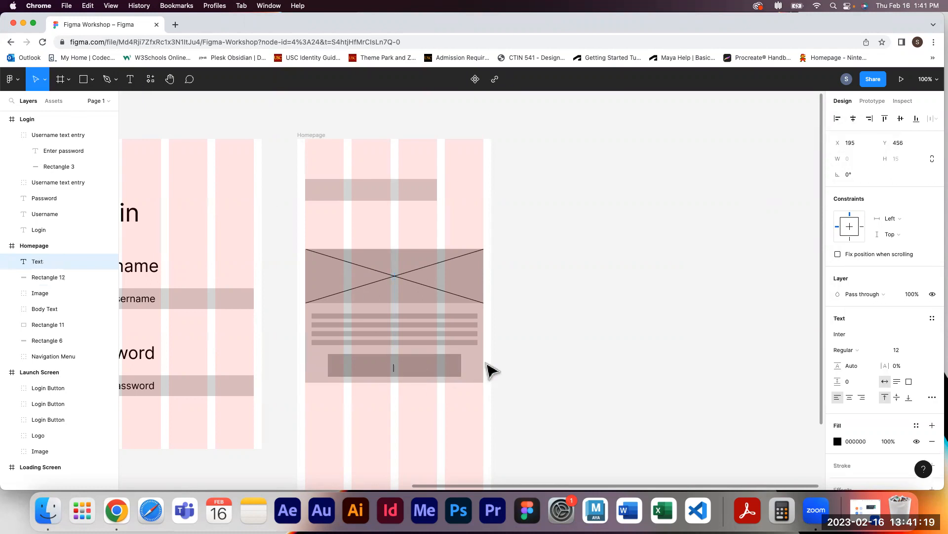
type("Button")
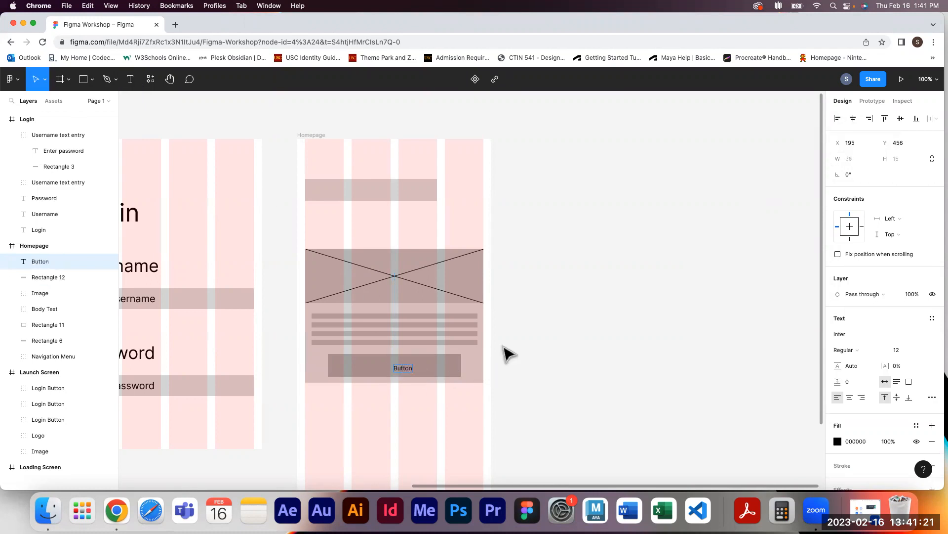
key("Escape")
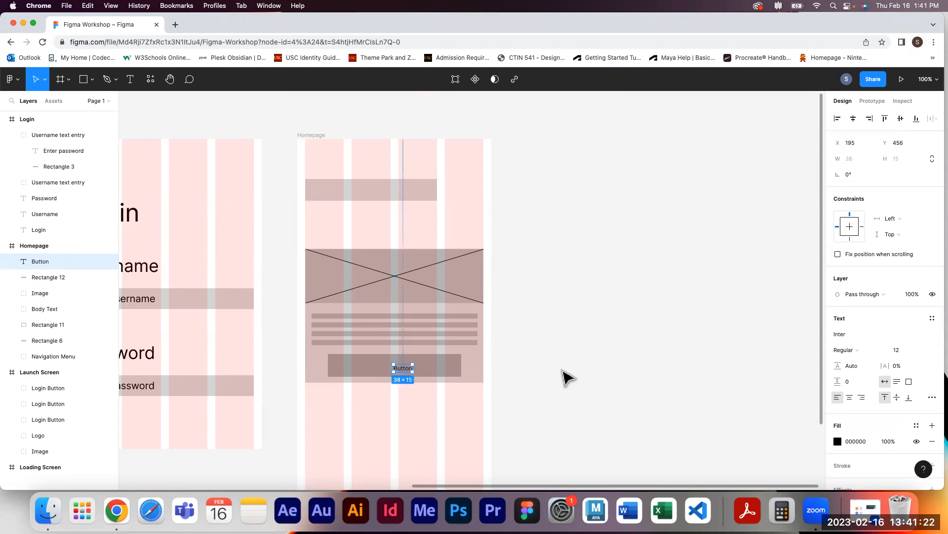
Center the Button label horizontally and vertically on the button rectangle
left_click(452, 373, "shift")
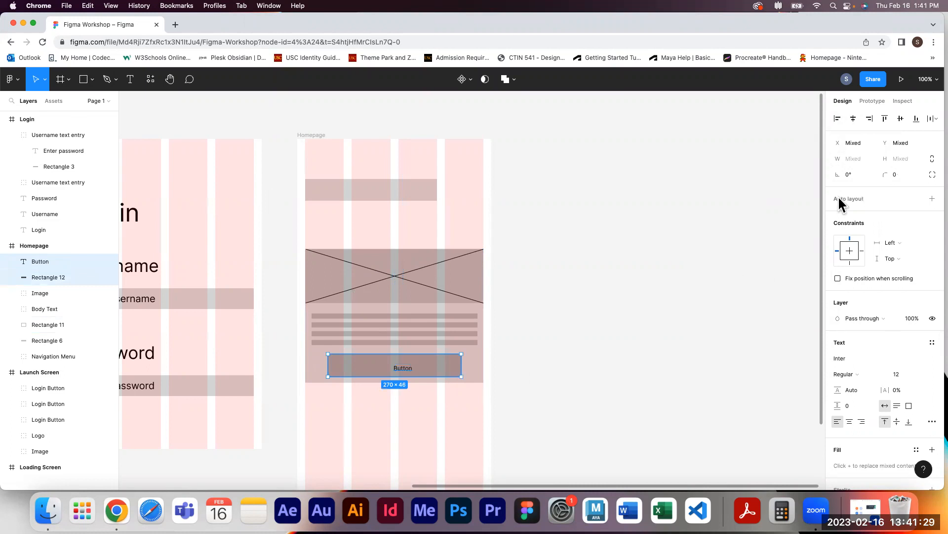
left_click(848, 120)
left_click(900, 117)
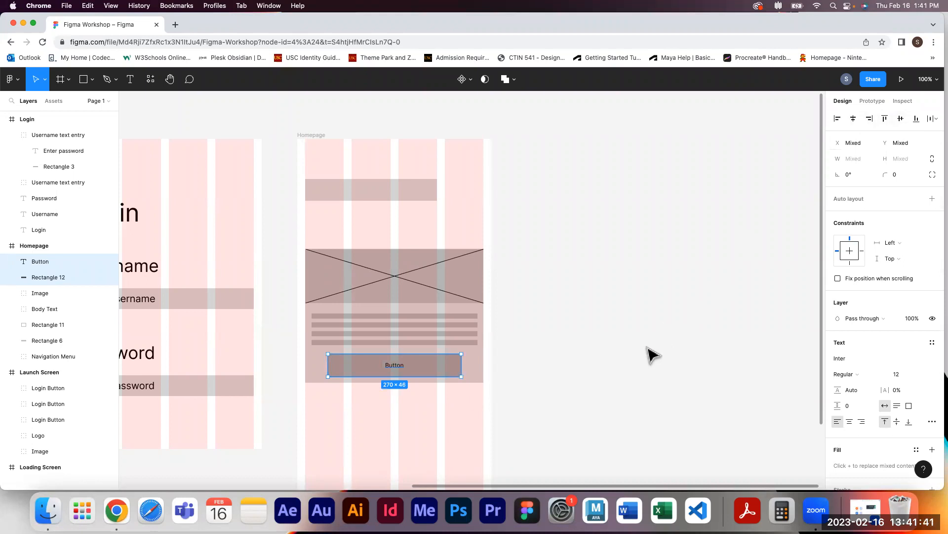
Group the label with the button rectangle and name the group "Button"
key("super+g")
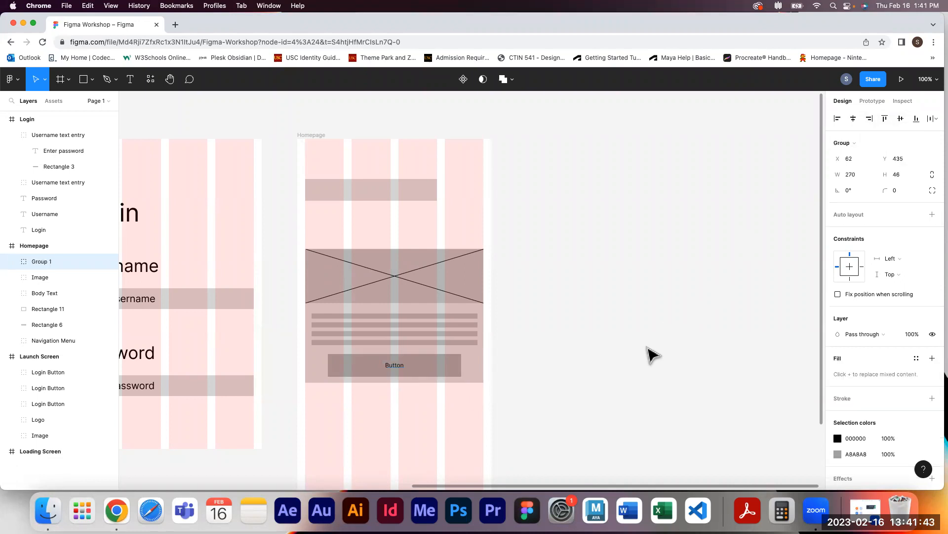
double_click(45, 263)
type("Button")
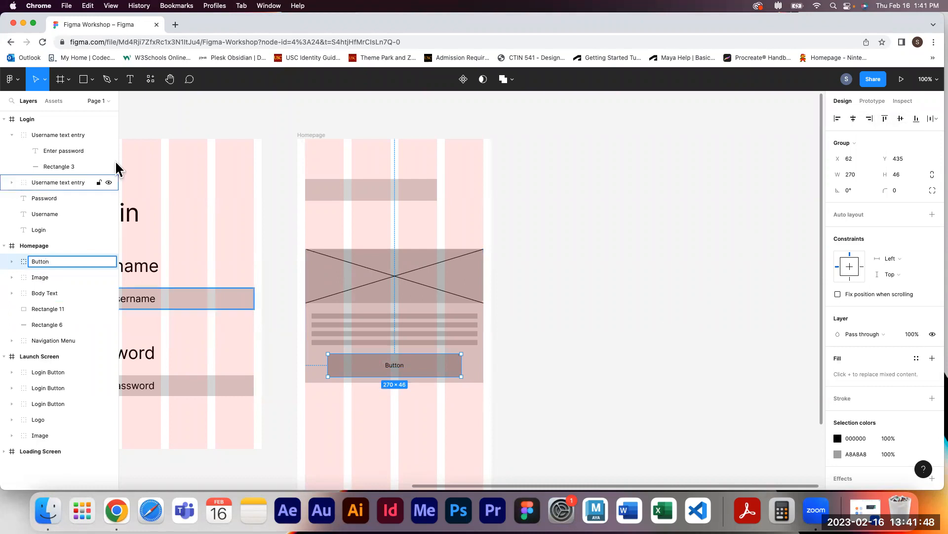
left_click(595, 377)
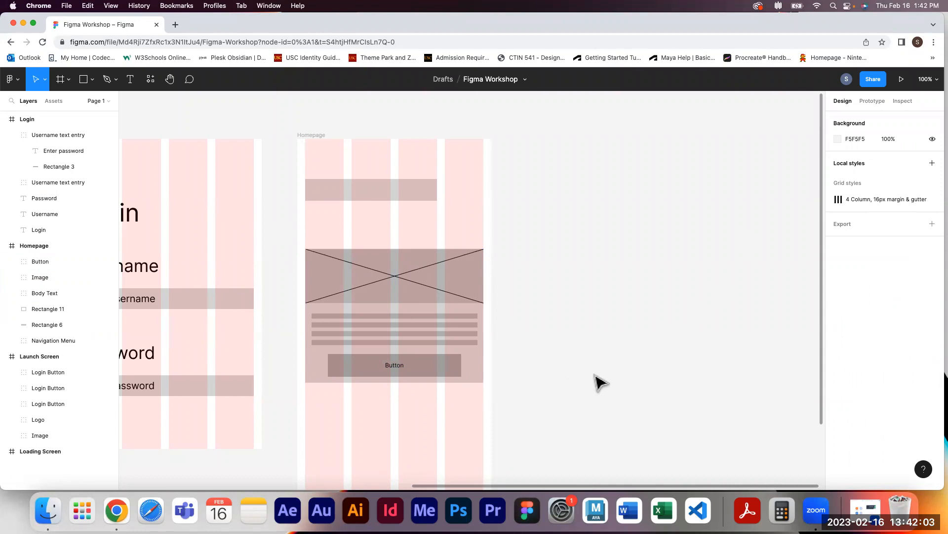
Group the image, body text, button and background rectangle into one group named "News Card"
left_click(424, 293)
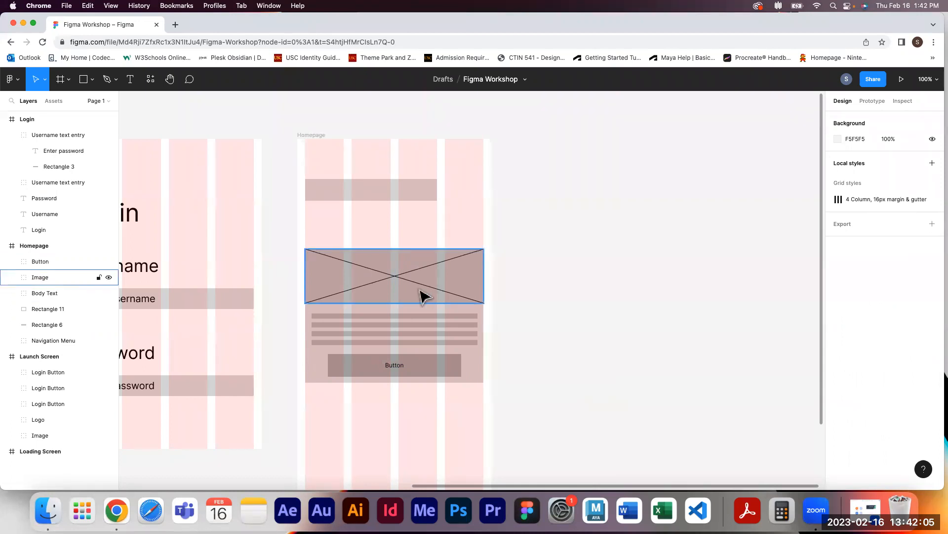
left_click(390, 292)
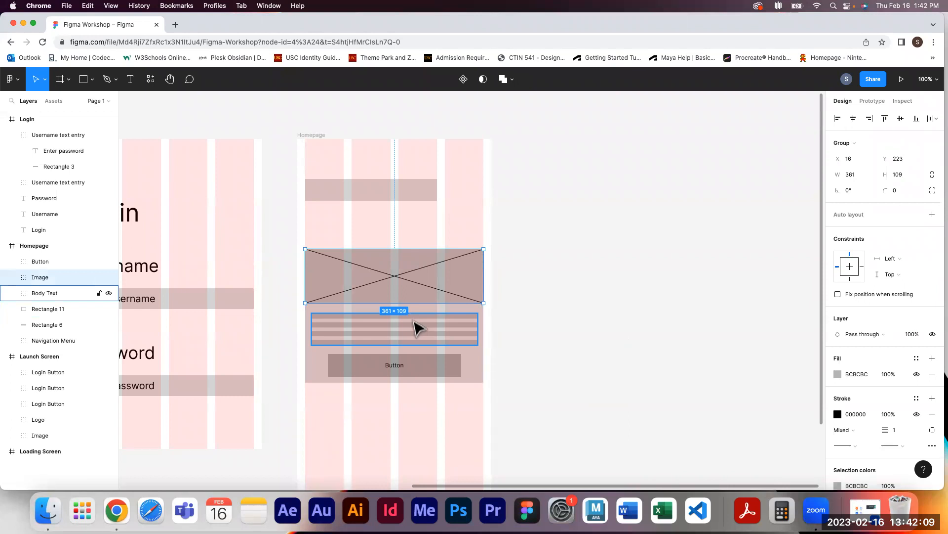
left_click(417, 328, "shift")
left_click(441, 372, "shift")
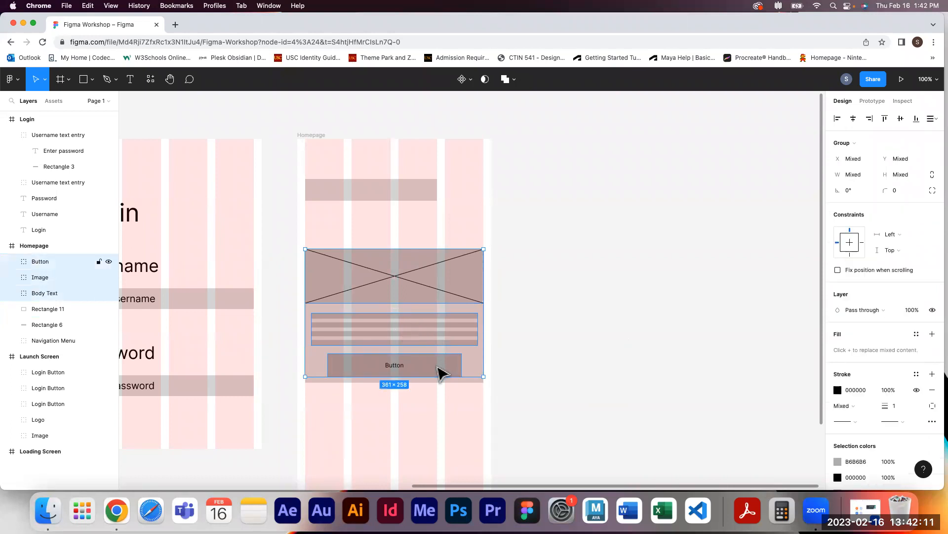
left_click(468, 380, "shift")
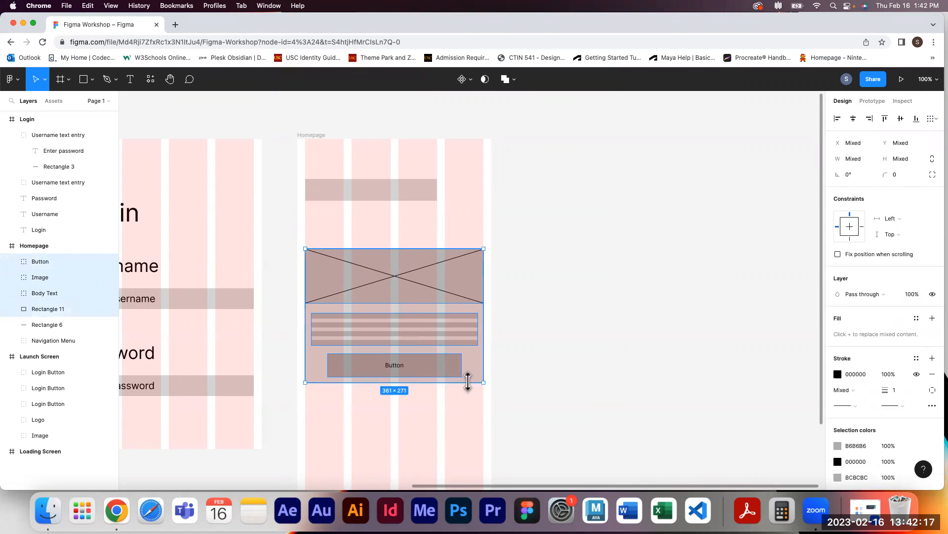
key("super+g")
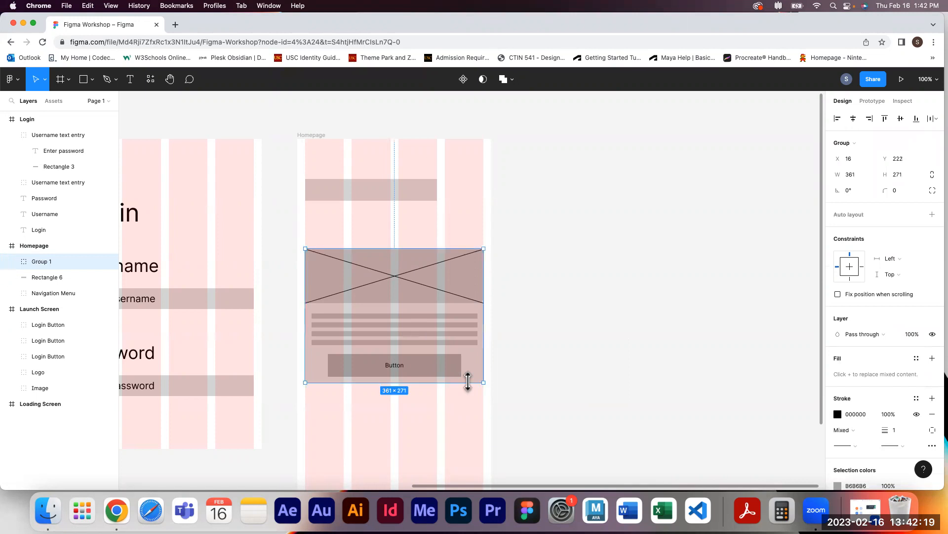
double_click(47, 263)
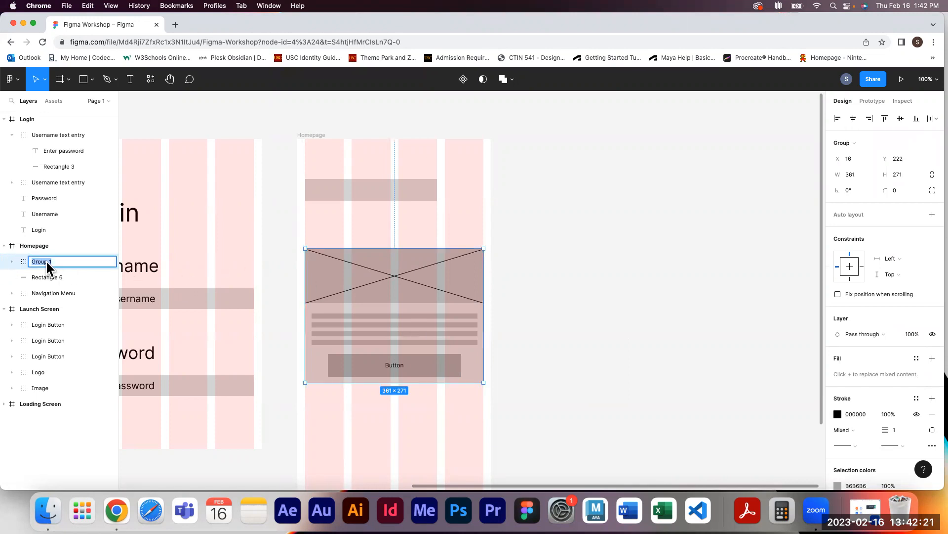
type("News Card")
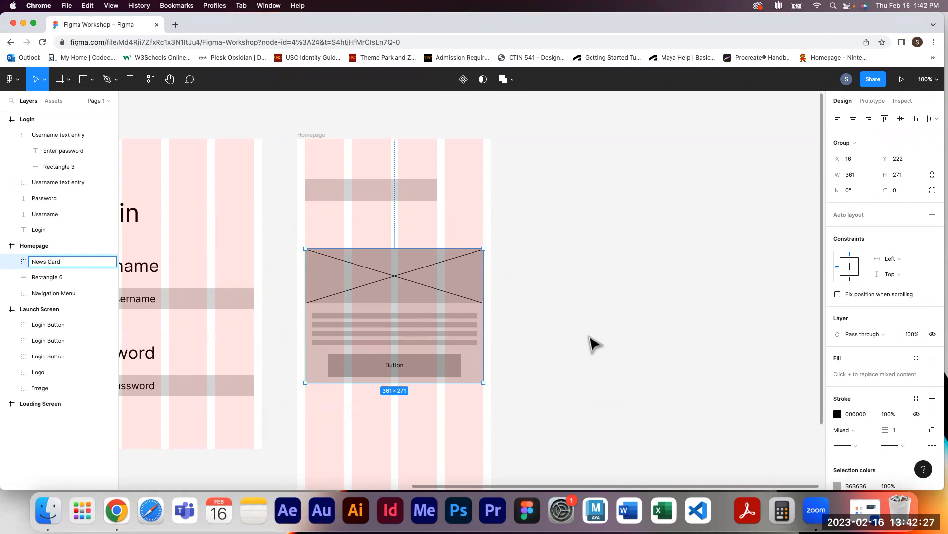
left_click(594, 344)
Duplicate the News Card and place the copy directly below the original in the Homepage frame
scroll(594, 343, "down", 5)
scroll(594, 344, "up", 2)
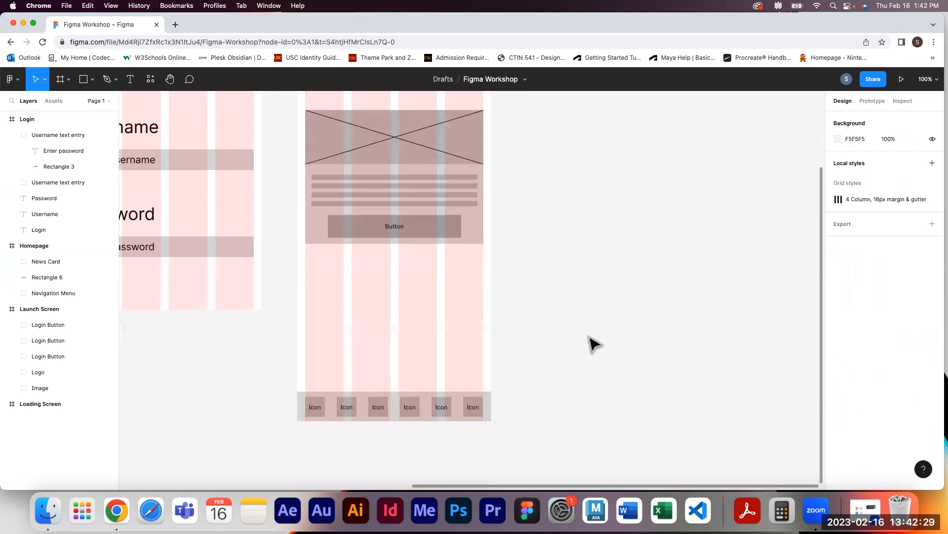
scroll(594, 343, "up", 3)
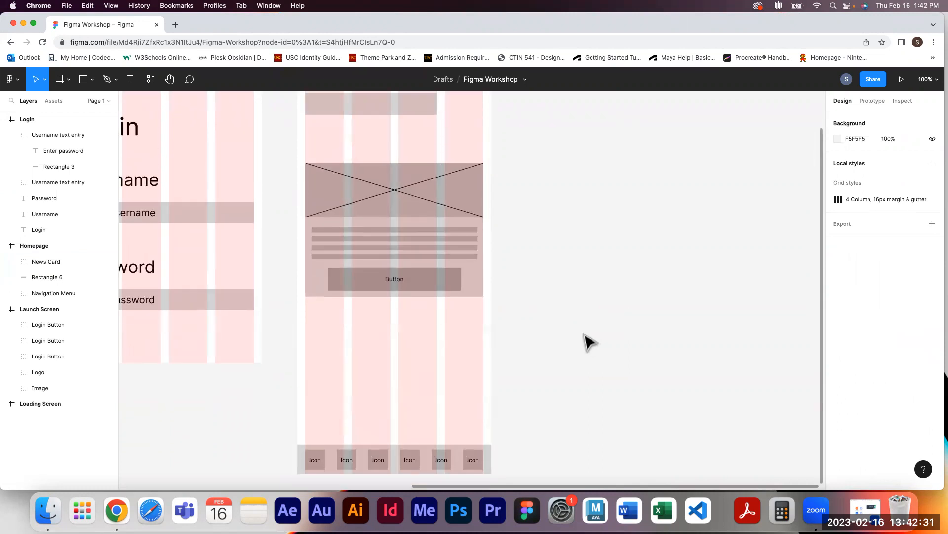
left_click(421, 256)
left_click_drag(420, 255, 419, 393)
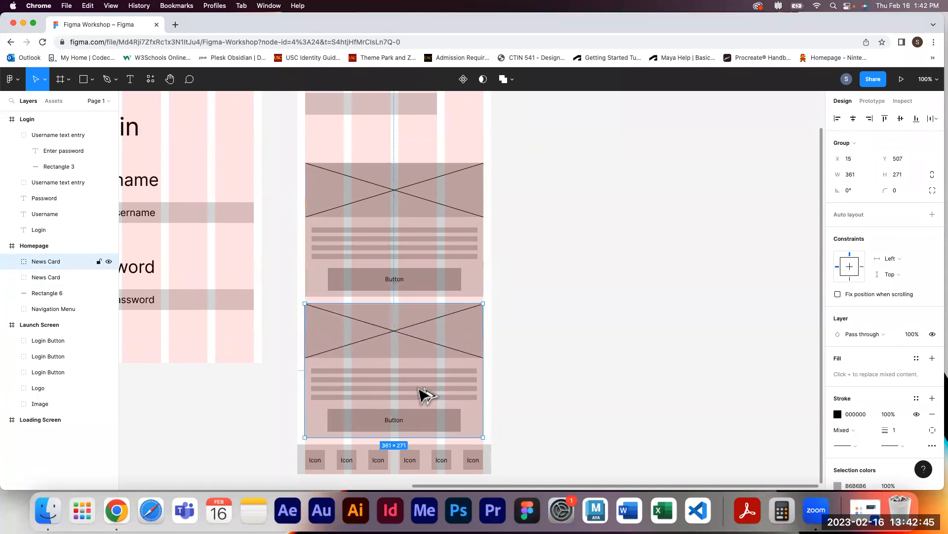
left_click(537, 348)
scroll(537, 348, "up", 3)
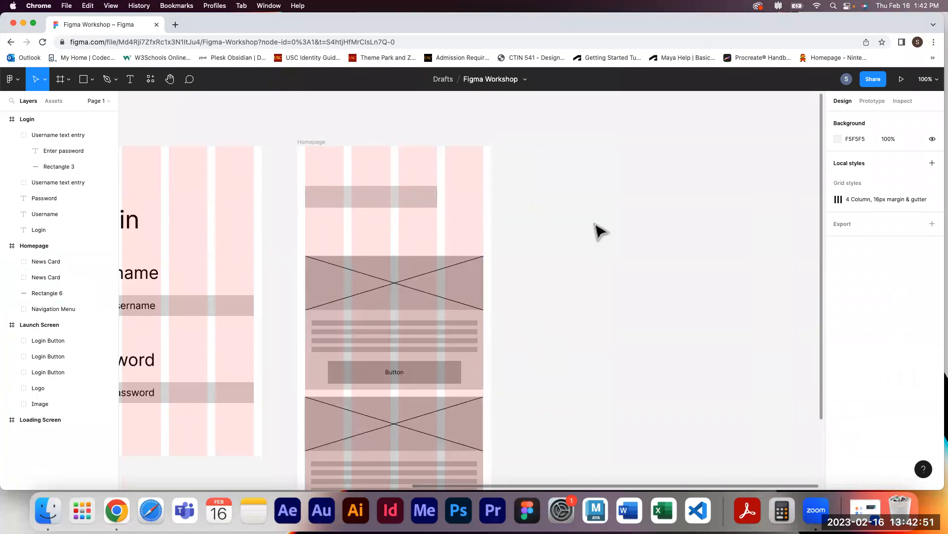
scroll(640, 268, "down", 4)
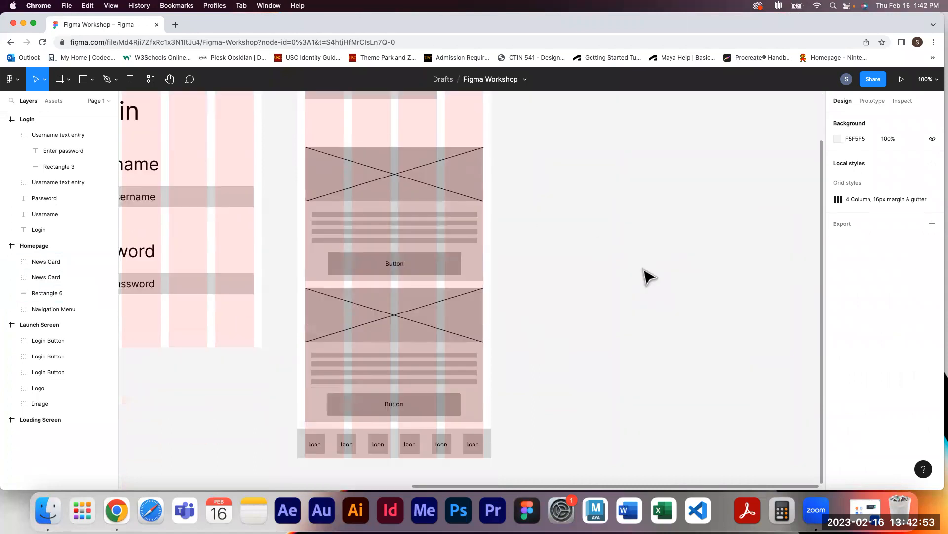
scroll(648, 277, "up", 3)
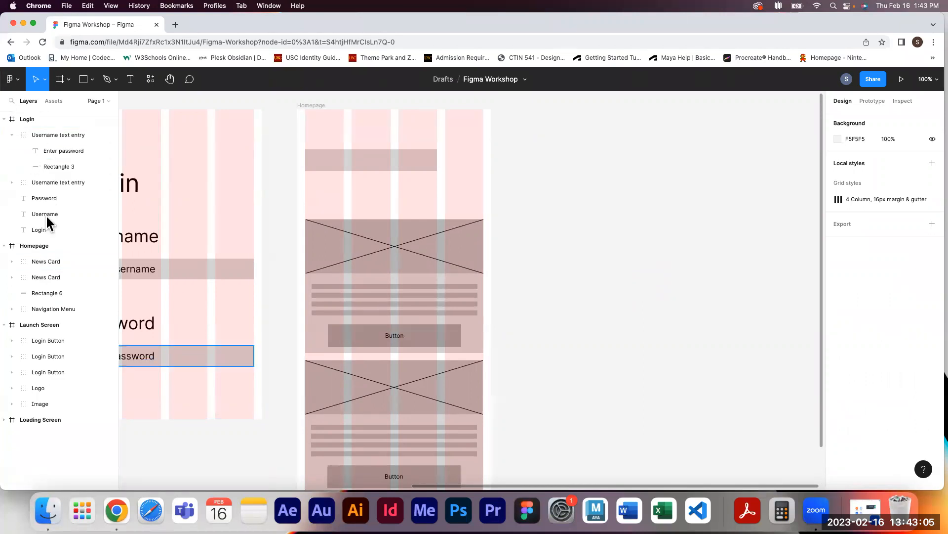
left_click(428, 310)
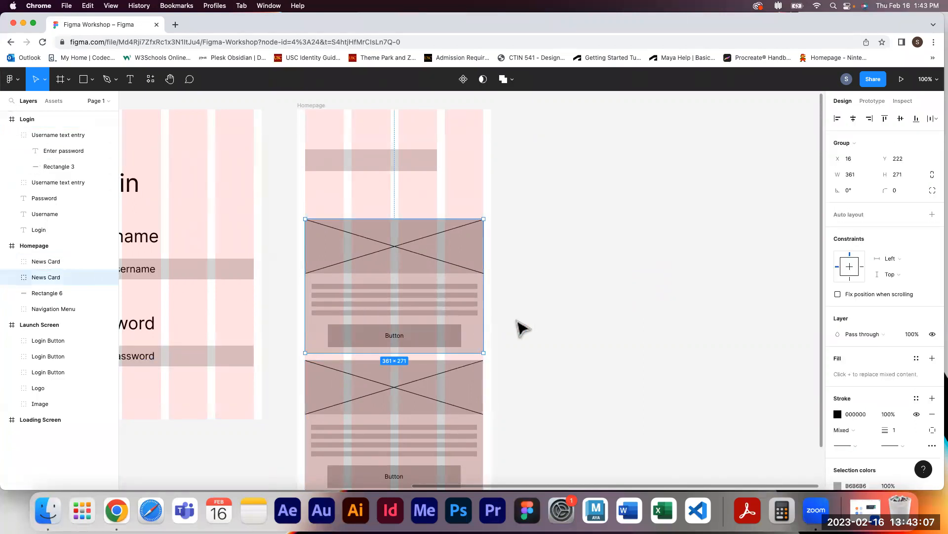
key("super+g")
key("super+z")
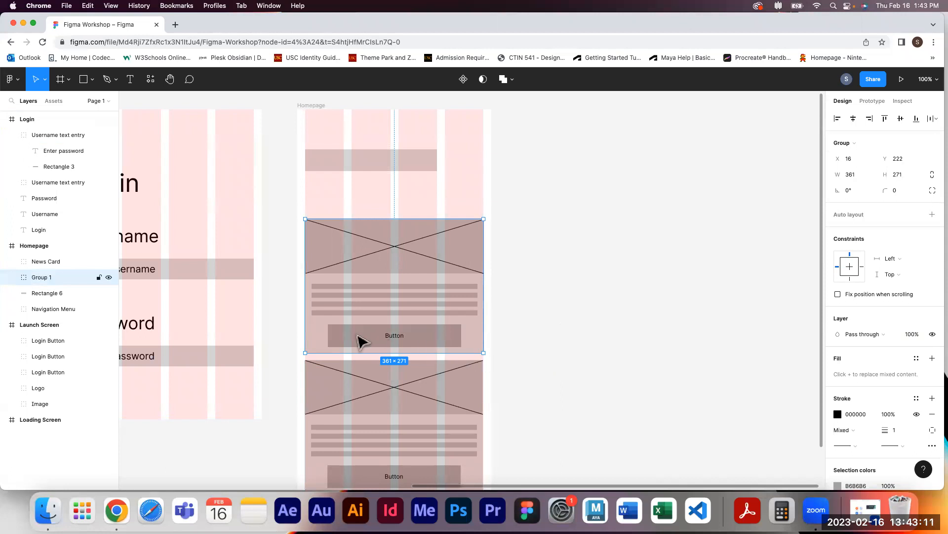
left_click(10, 80)
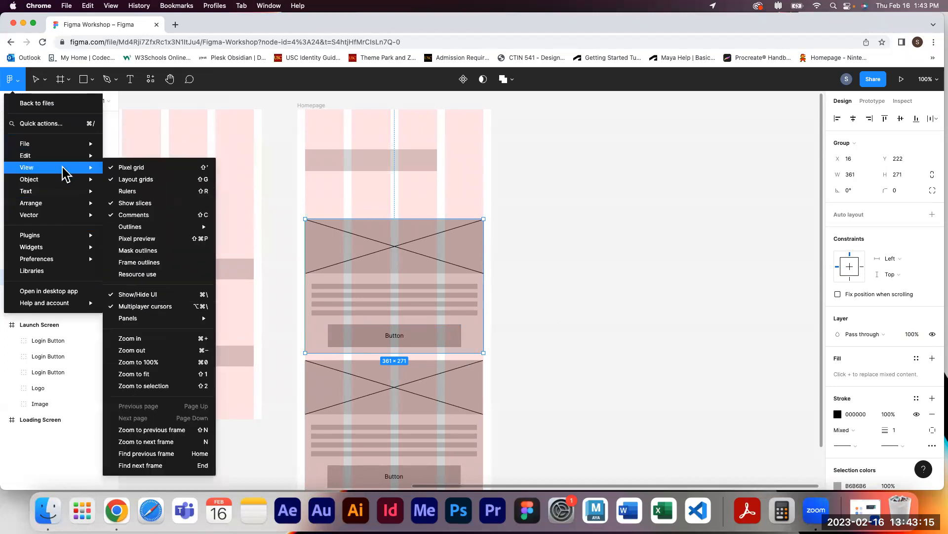
mouse_move(63, 180)
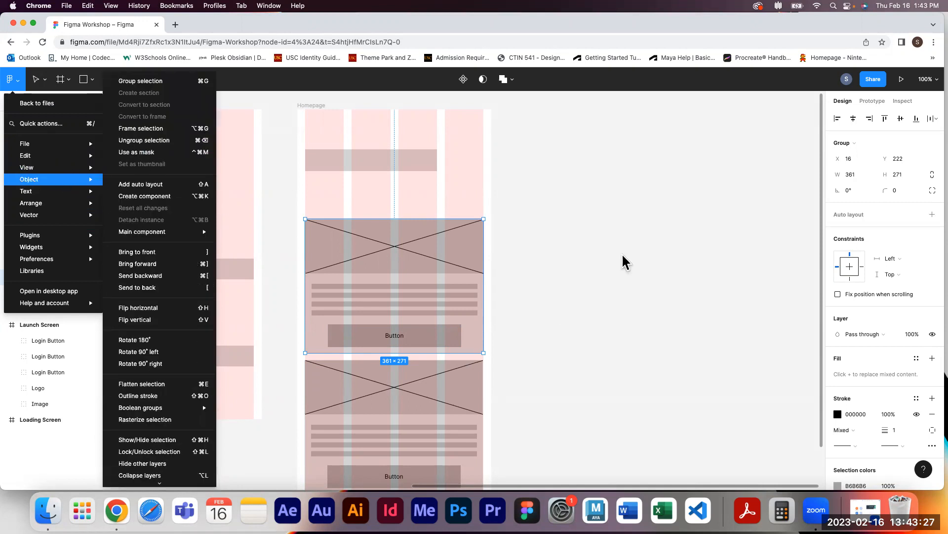
key("Escape")
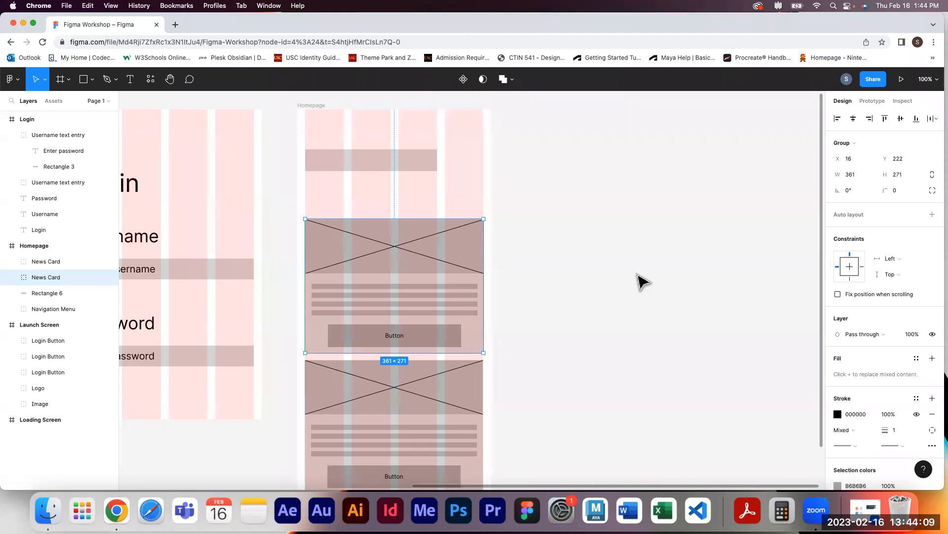
left_click(640, 279)
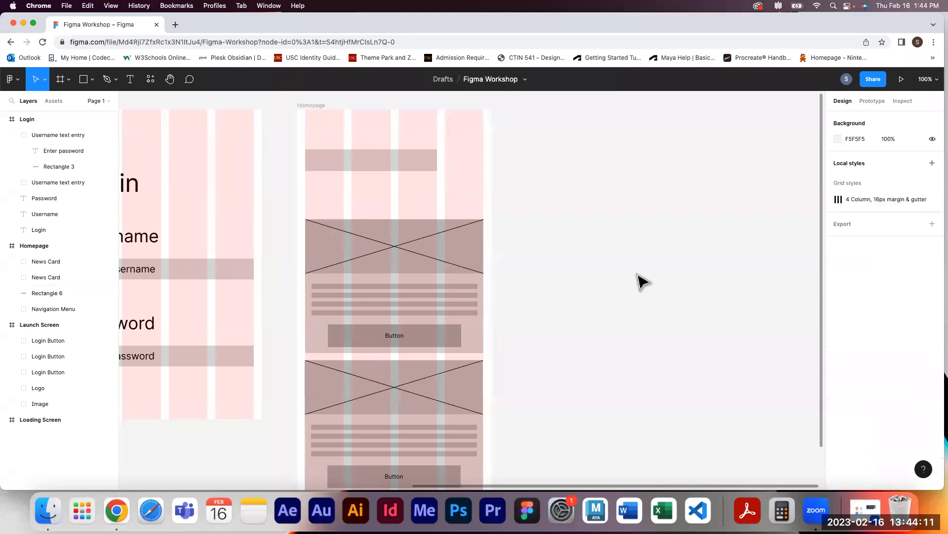
Duplicate the Login frame to the right of the Homepage frame and rename the copy "Drink Item"
left_click_drag(295, 318, 592, 324)
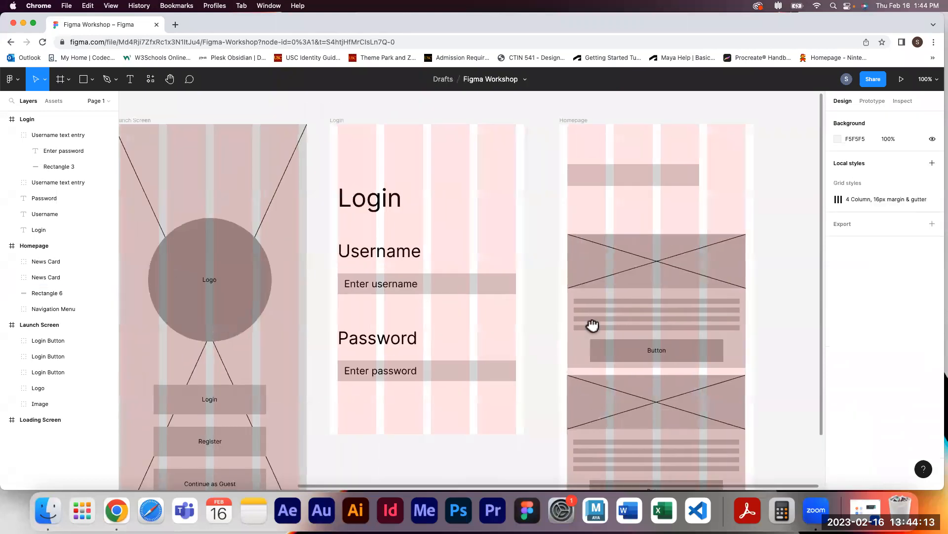
left_click_drag(582, 254, 452, 282)
left_click(249, 140)
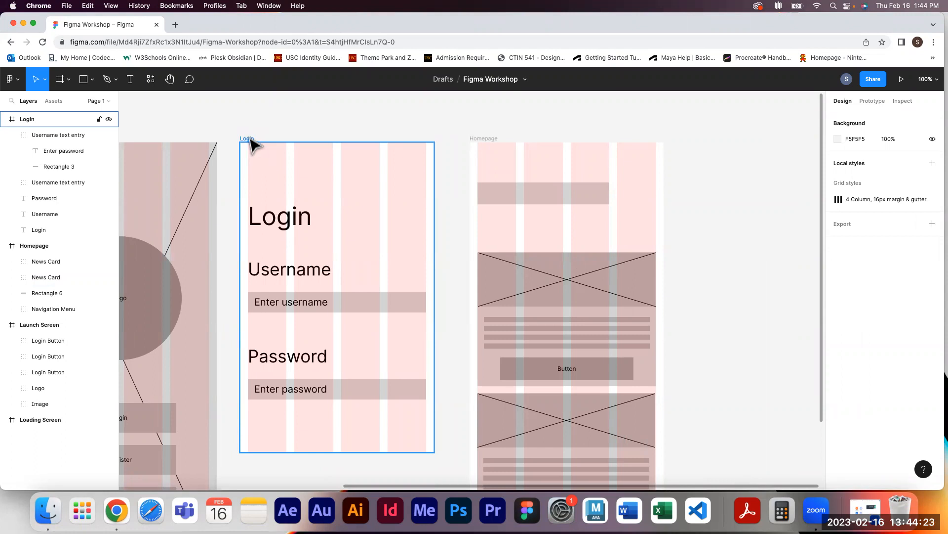
left_click_drag(251, 140, 703, 146)
double_click(698, 139)
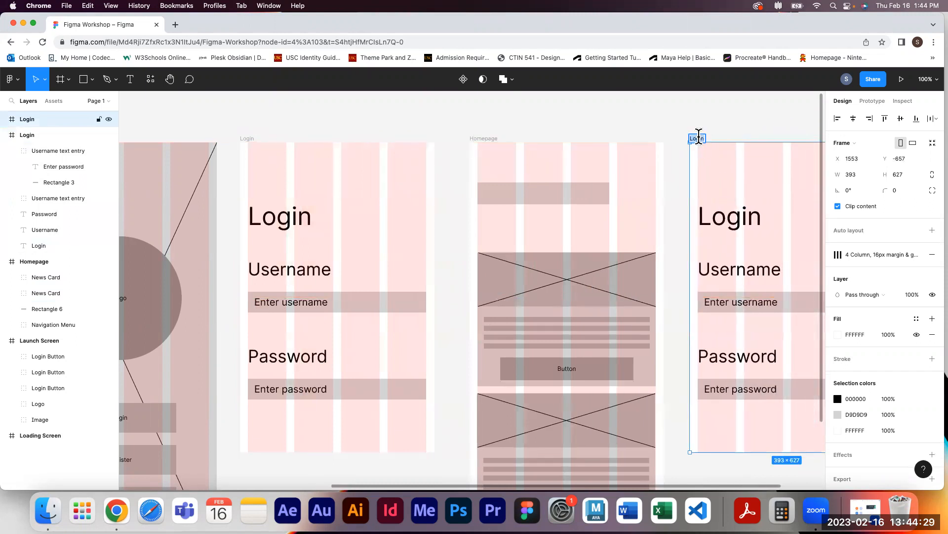
type("Drink Item")
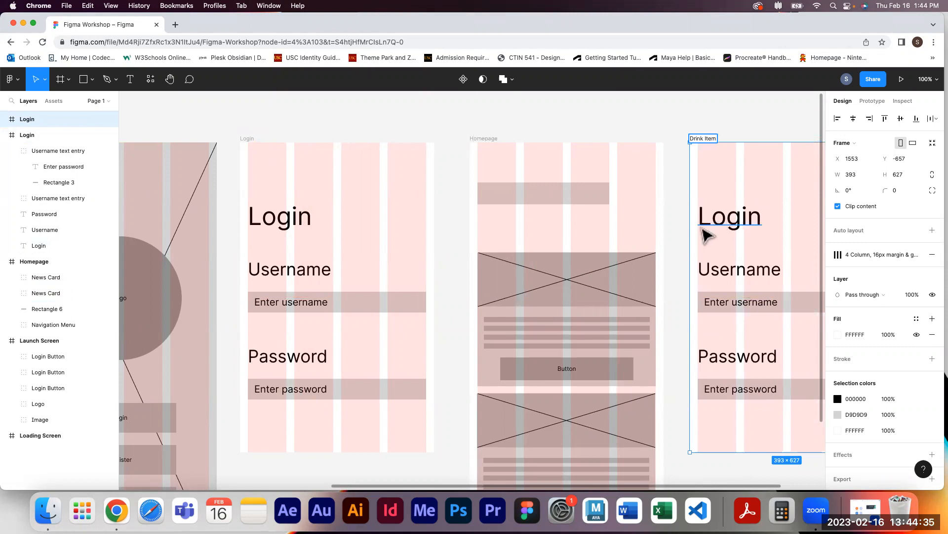
left_click(667, 241)
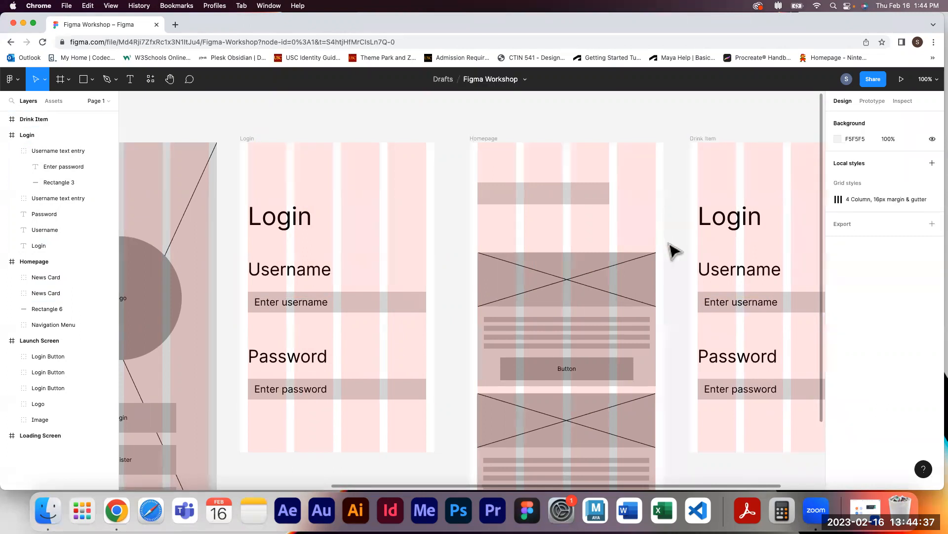
Delete the Login title, Username and Password labels and both entry fields from the Drink Item frame
left_click_drag(667, 243, 448, 206)
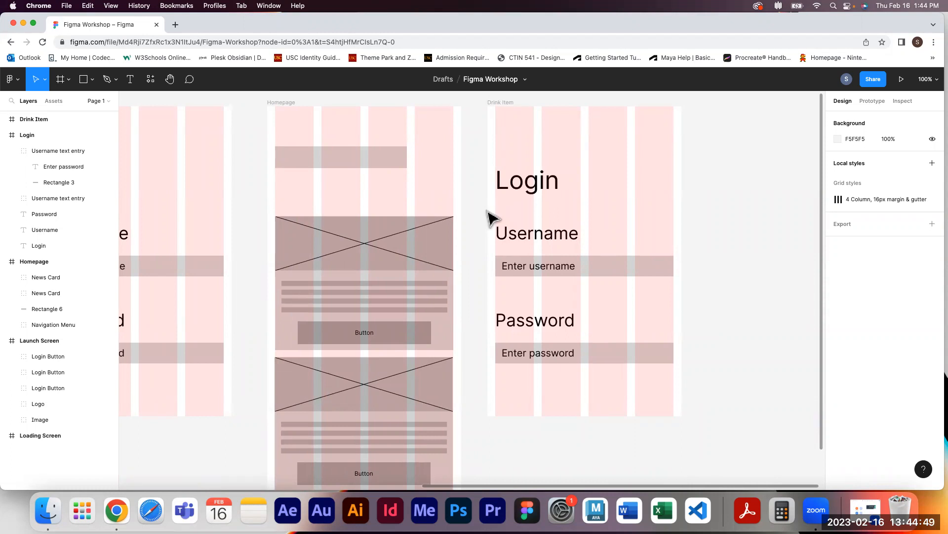
left_click(529, 187)
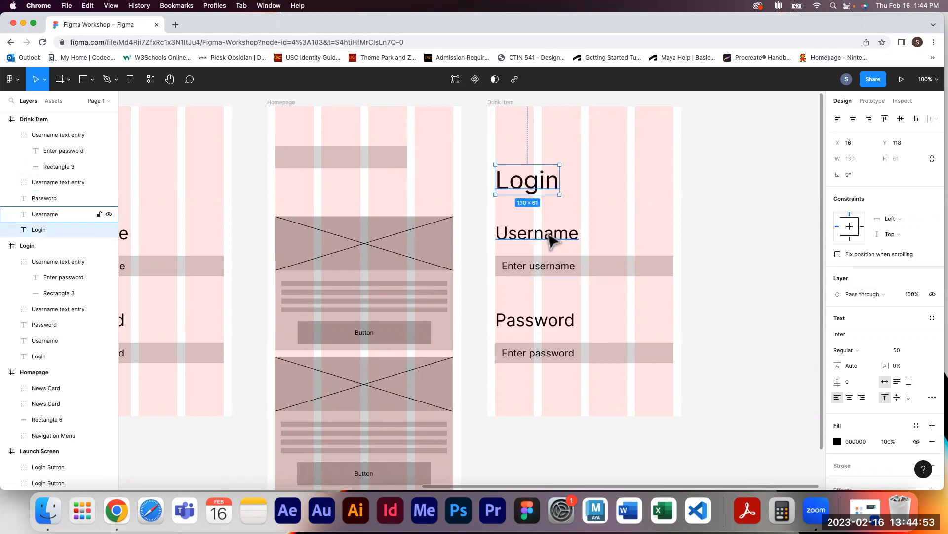
key("Delete")
left_click(563, 236)
key("Delete")
left_click(566, 268)
key("Delete")
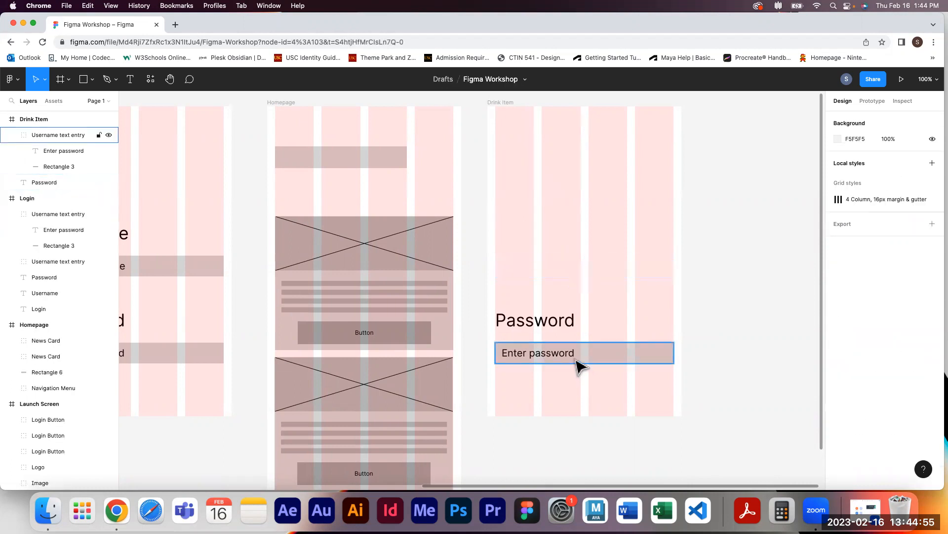
left_click(576, 361)
key("Delete")
left_click(557, 327)
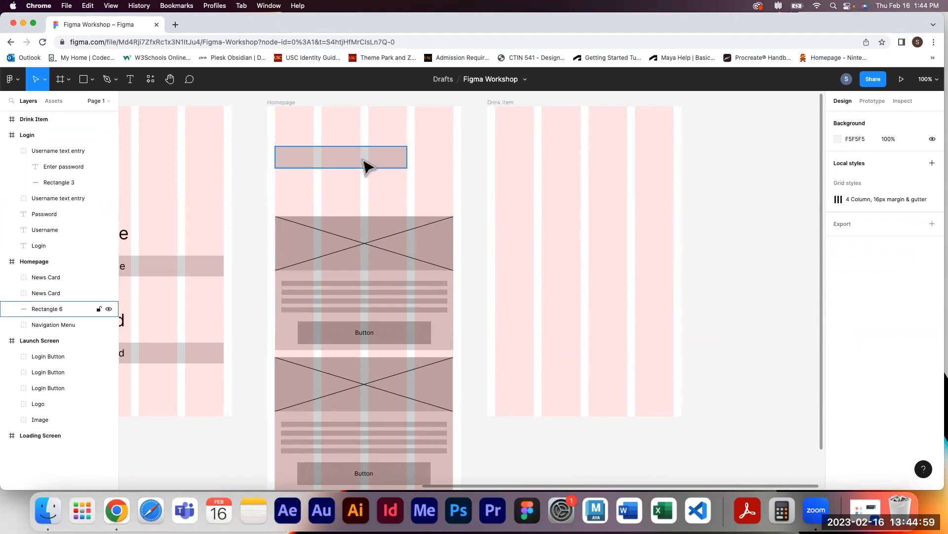
Copy the Homepage's top bar rectangle into the Drink Item frame near its top
left_click_drag(364, 161, 604, 160)
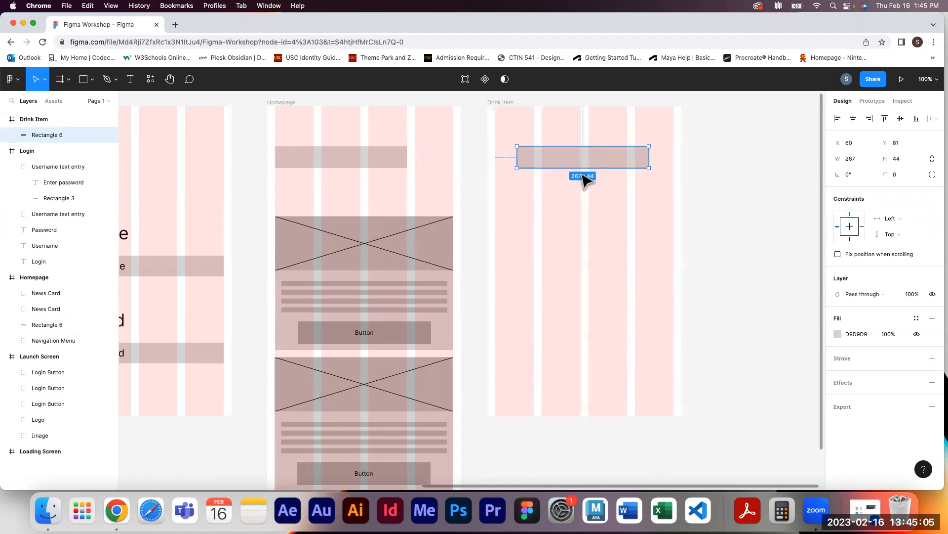
left_click_drag(591, 158, 611, 160)
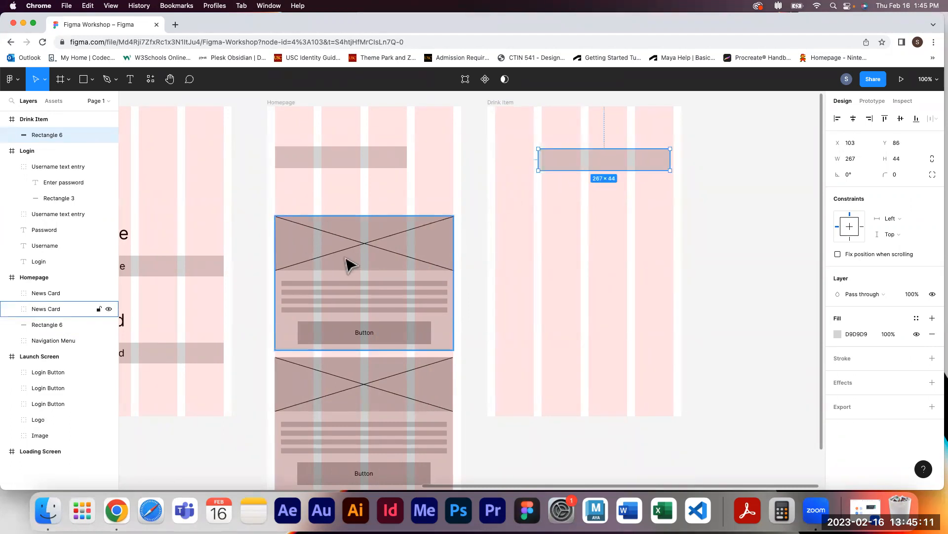
Copy the News Card's image placeholder into the Drink Item frame
left_click(377, 251)
double_click(378, 251)
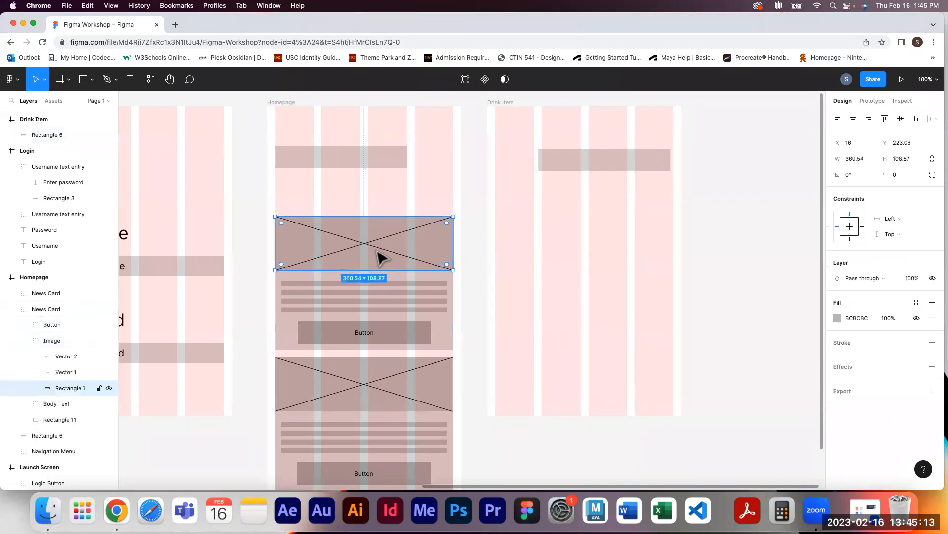
left_click(55, 340)
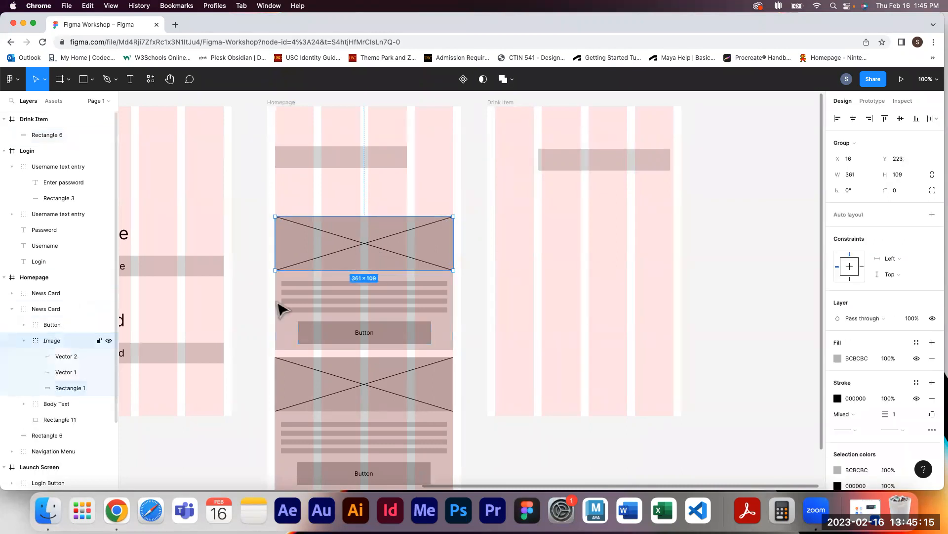
left_click_drag(366, 247, 586, 235)
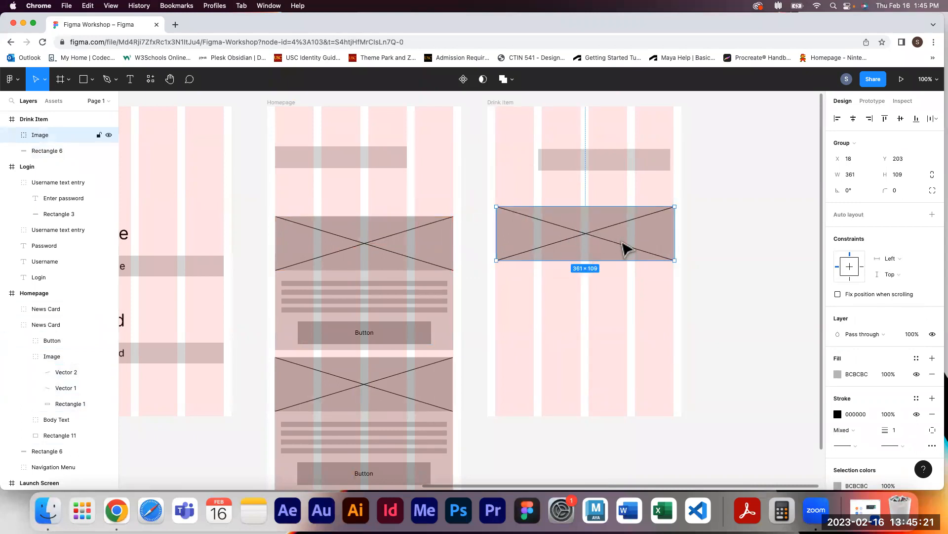
Move the image placeholder to the top of the Drink Item frame and place the bar rectangle beneath it
left_click_drag(612, 240, 614, 193)
left_click_drag(610, 159, 593, 242)
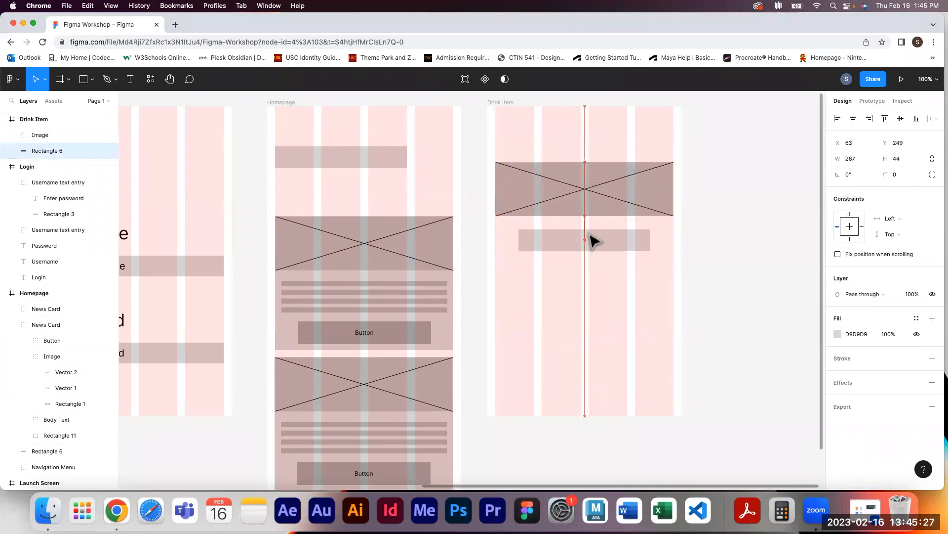
left_click_drag(597, 197, 597, 174)
left_click_drag(597, 237, 600, 222)
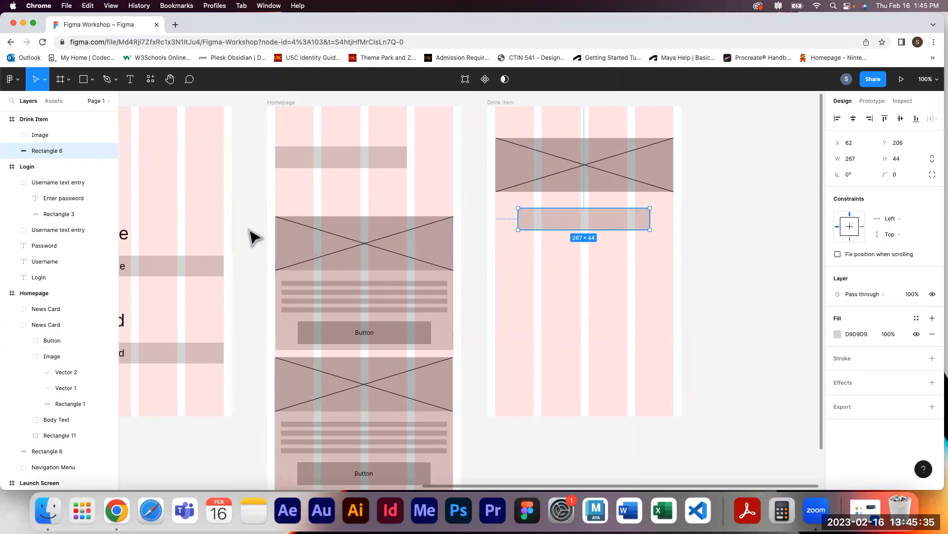
Copy the Username heading from Login into Drink Item below the bar and change its text to Size
scroll(250, 232, "left", 5)
left_click_drag(160, 237, 607, 254)
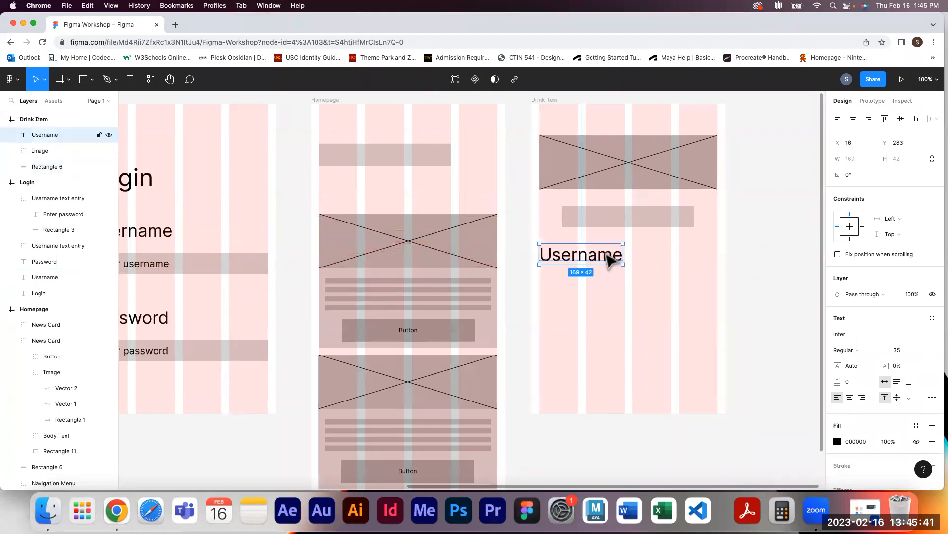
double_click(581, 255)
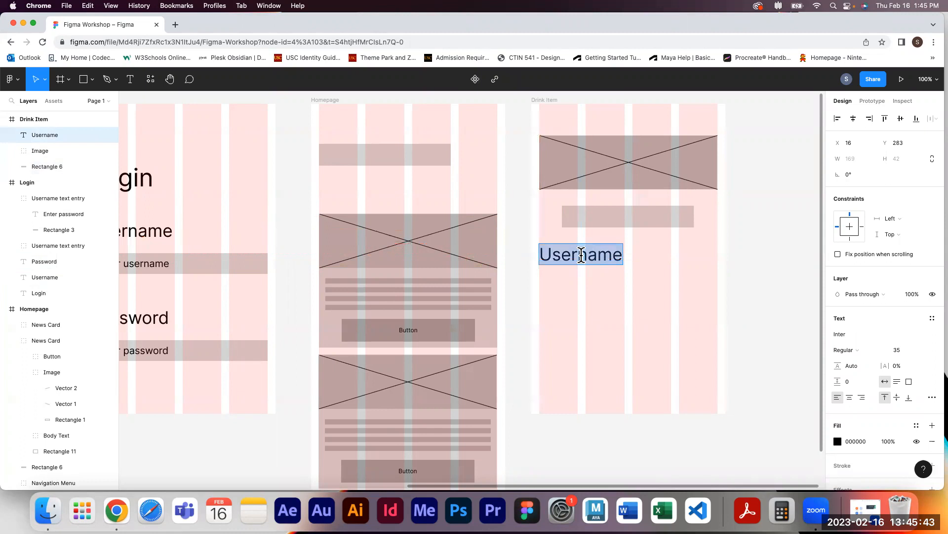
type("S")
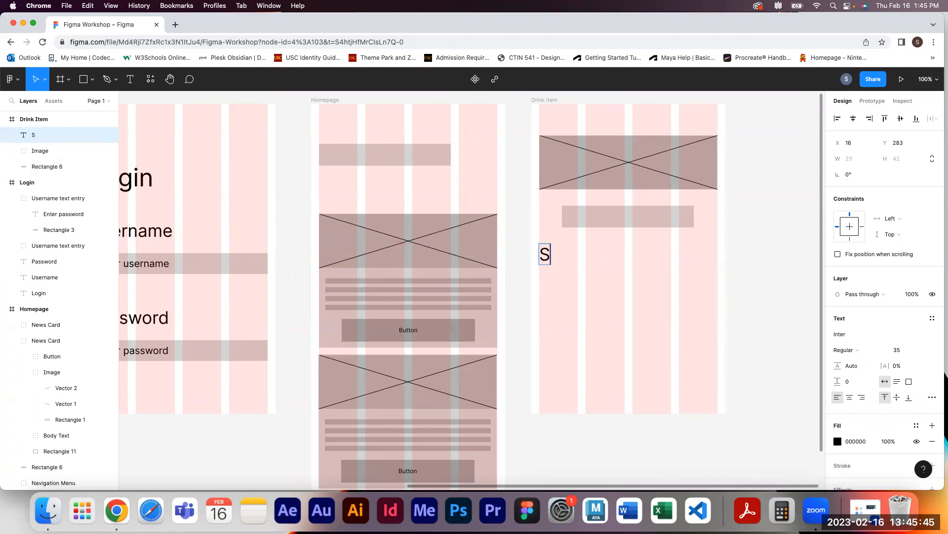
type("ize")
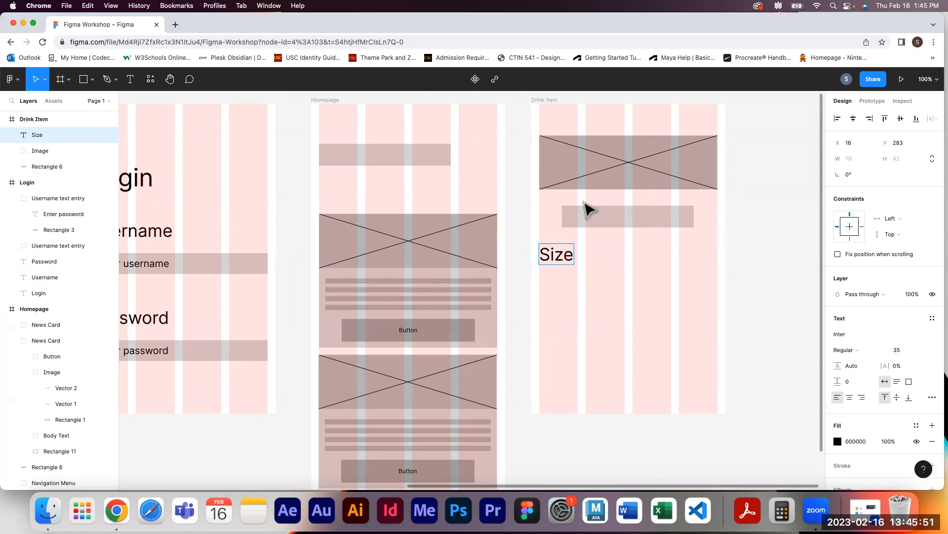
Copy the News Card's Button group into the Drink Item frame just below the Size label
left_click(644, 217)
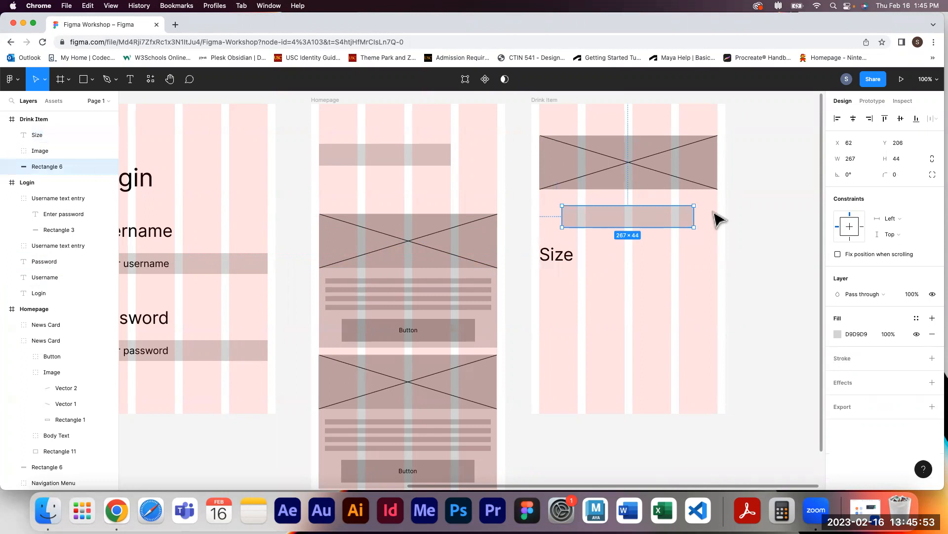
left_click(776, 298)
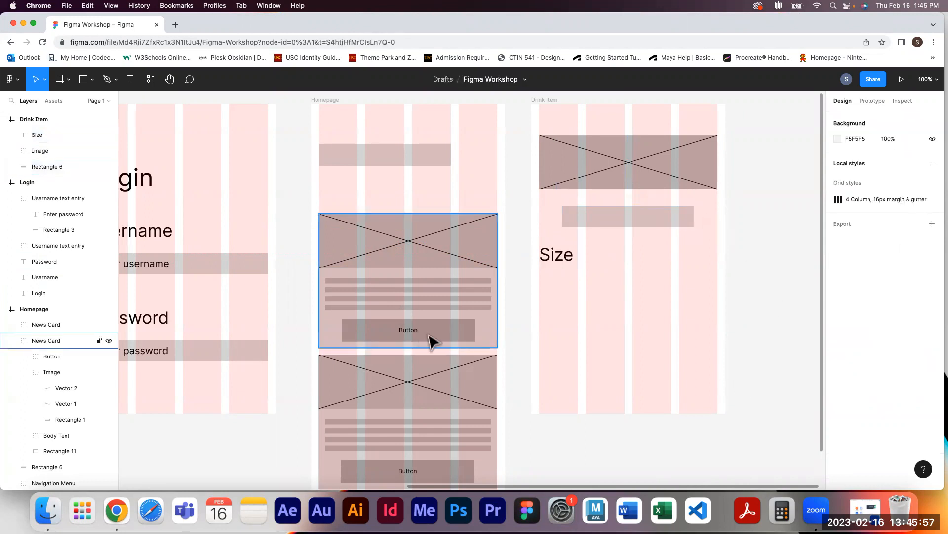
left_click(434, 338)
double_click(439, 337)
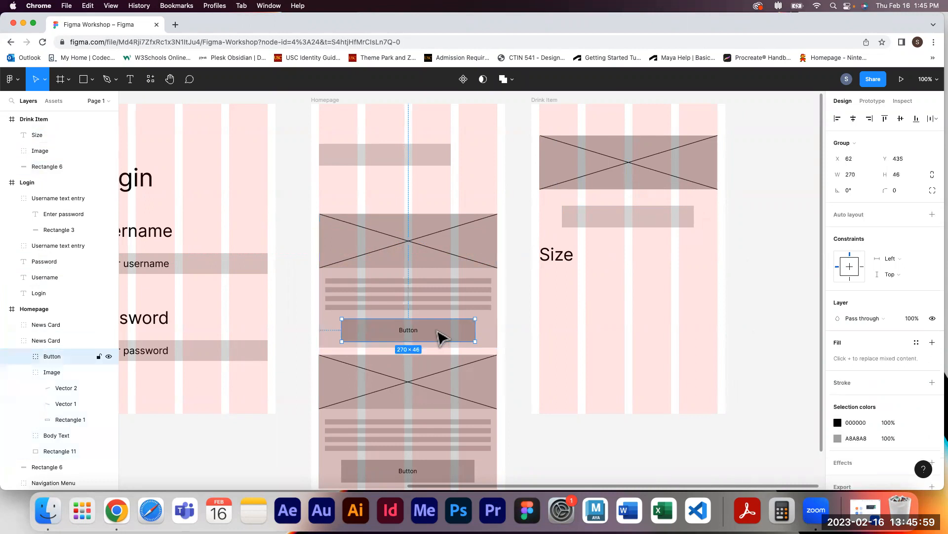
left_click_drag(439, 331, 612, 280)
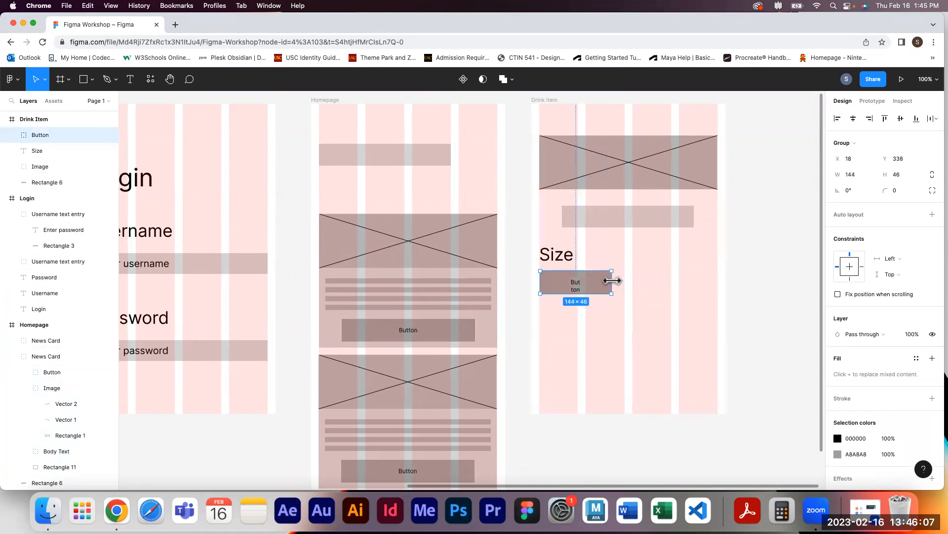
Narrow the copied button rectangle to about 119 px wide and widen its label so Button fits on one line
double_click(574, 286)
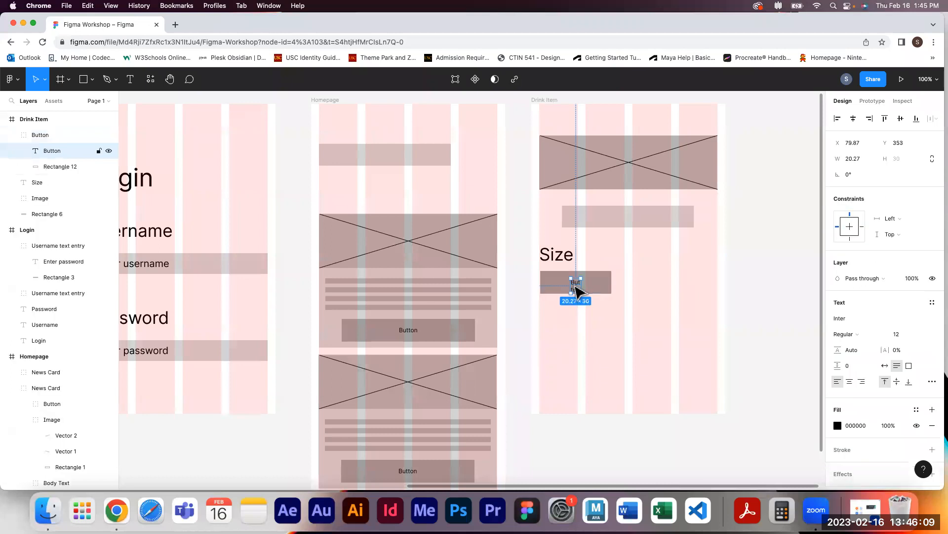
left_click(605, 284)
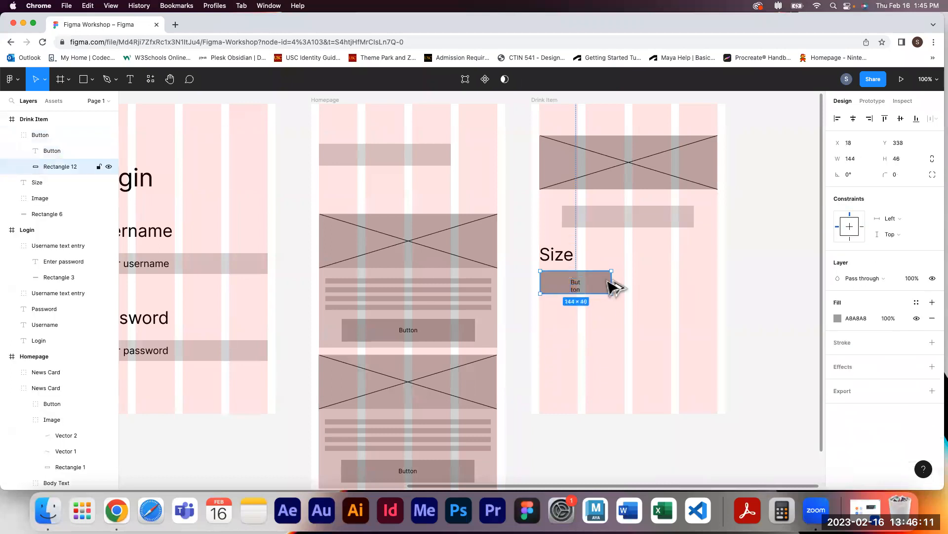
key("super+equal")
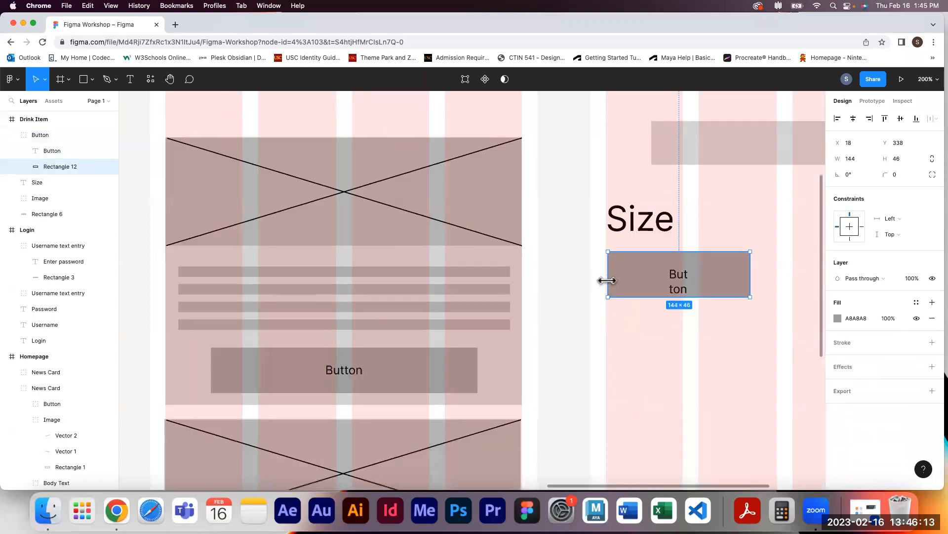
left_click_drag(751, 274, 611, 276)
left_click(567, 291)
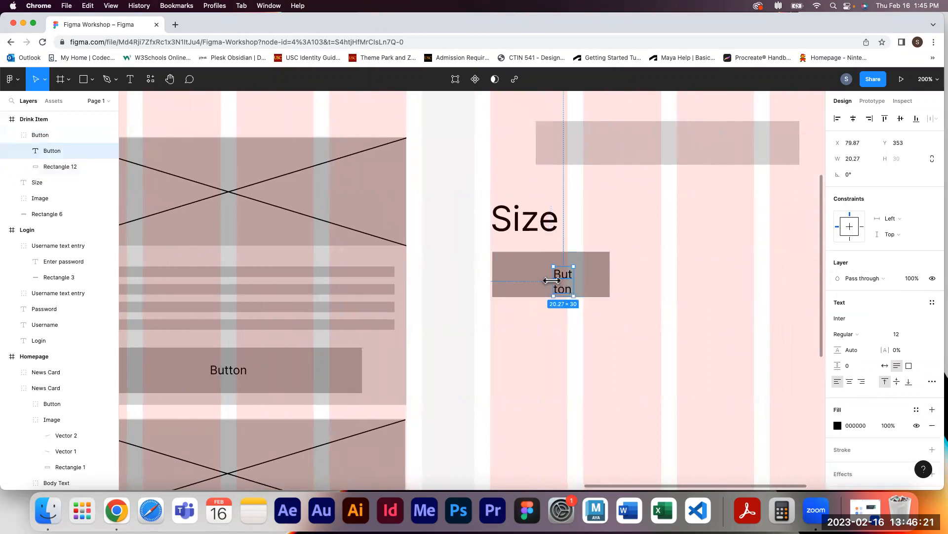
left_click_drag(552, 280, 585, 275)
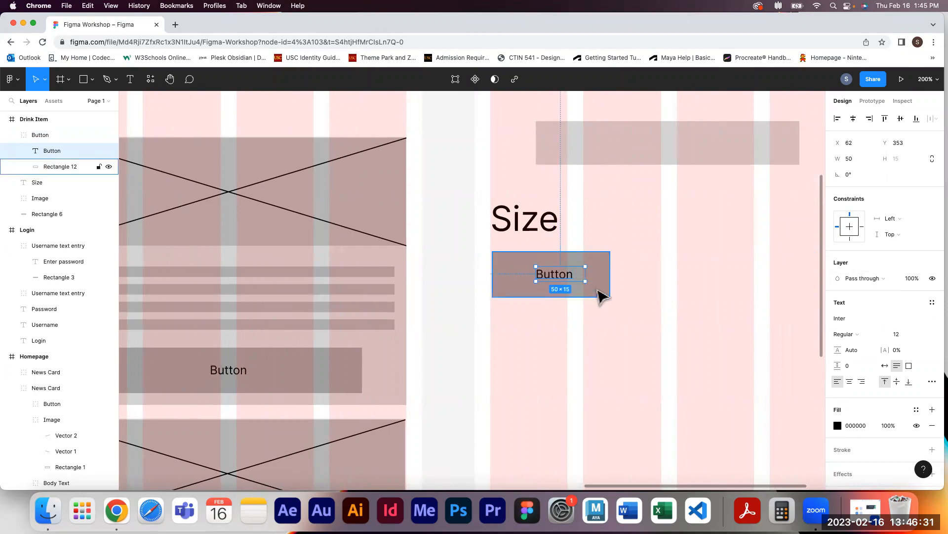
left_click(600, 294, "shift")
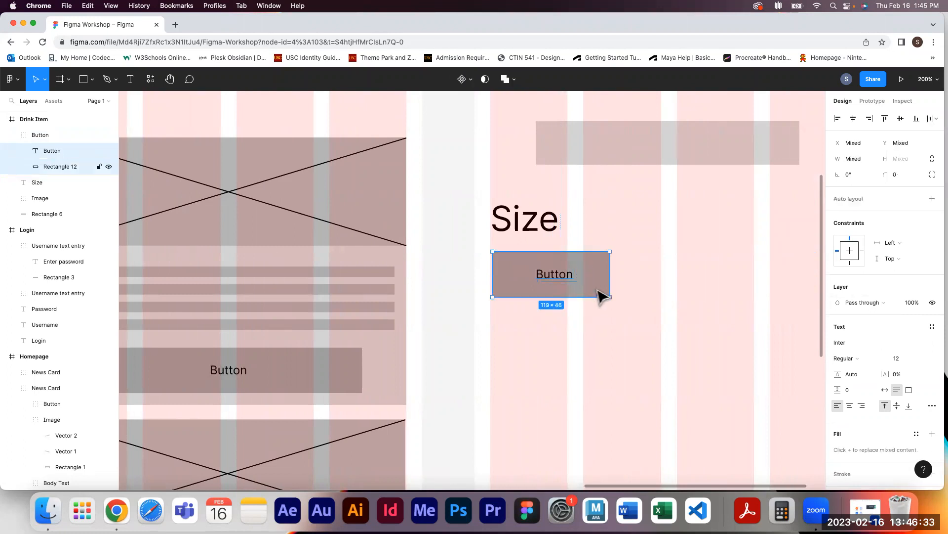
Center the Button label horizontally within its rectangle
left_click(854, 119)
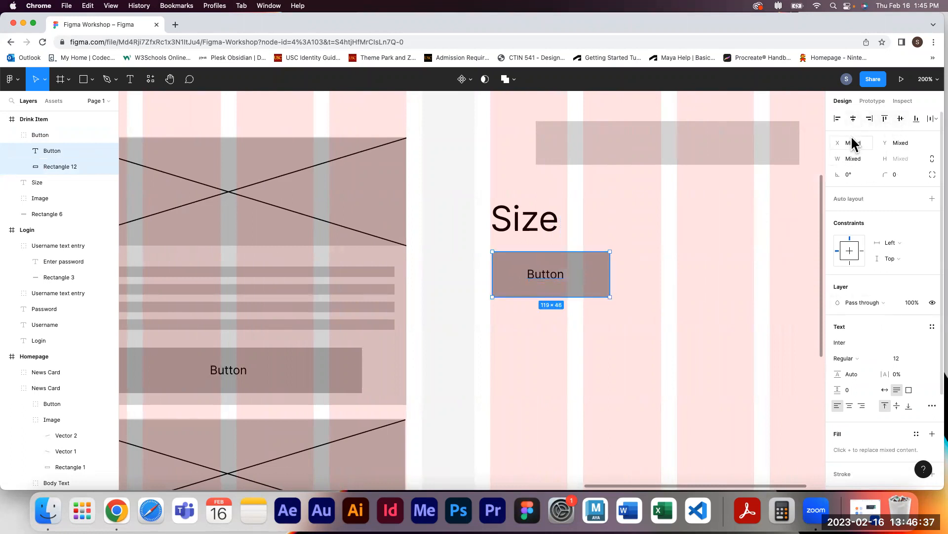
left_click(723, 303)
left_click(553, 280)
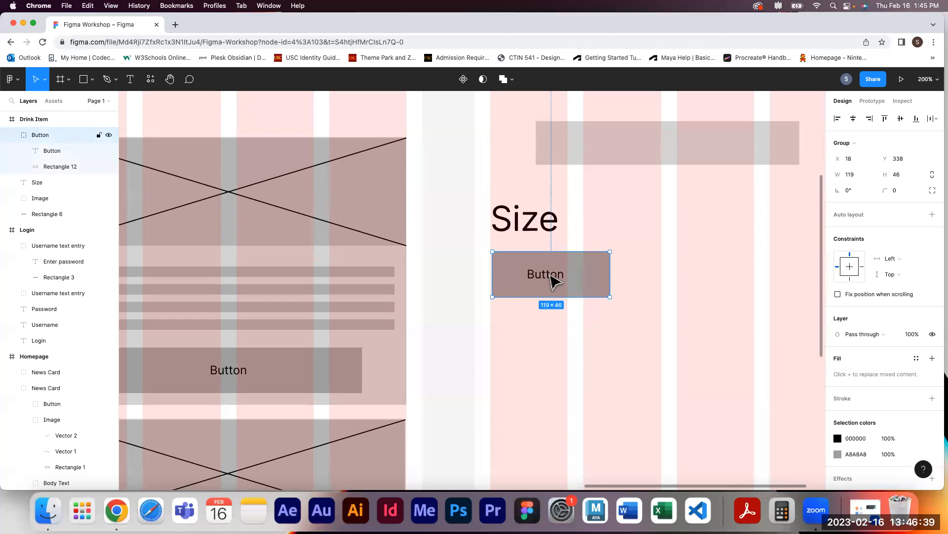
double_click(554, 280)
left_click_drag(577, 274, 569, 276)
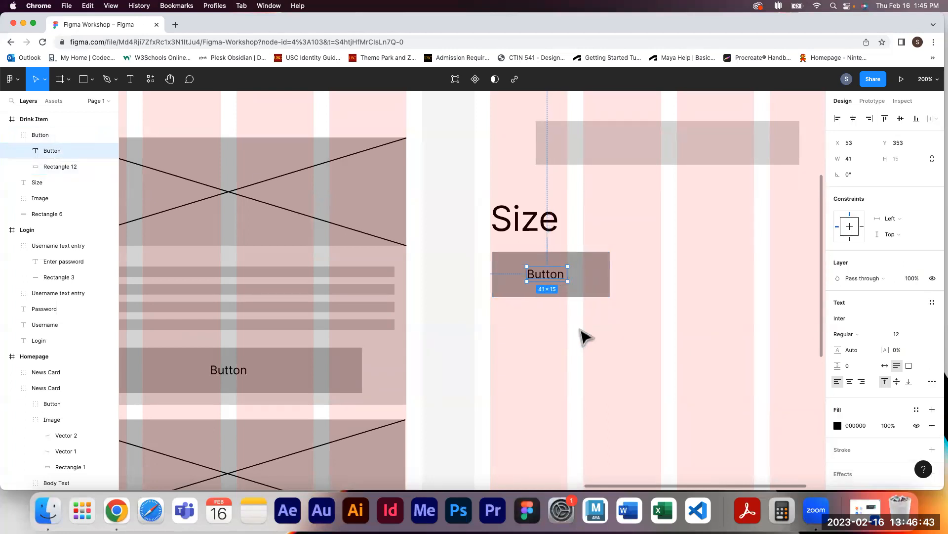
left_click(583, 285, "shift")
left_click(853, 119)
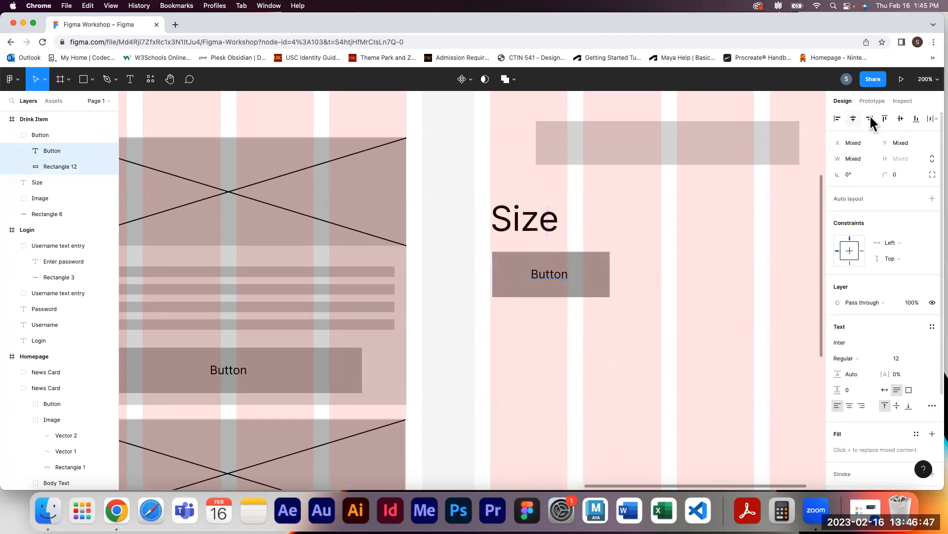
Duplicate the button twice to form a row of three size buttons beside each other
left_click_drag(665, 320, 530, 330)
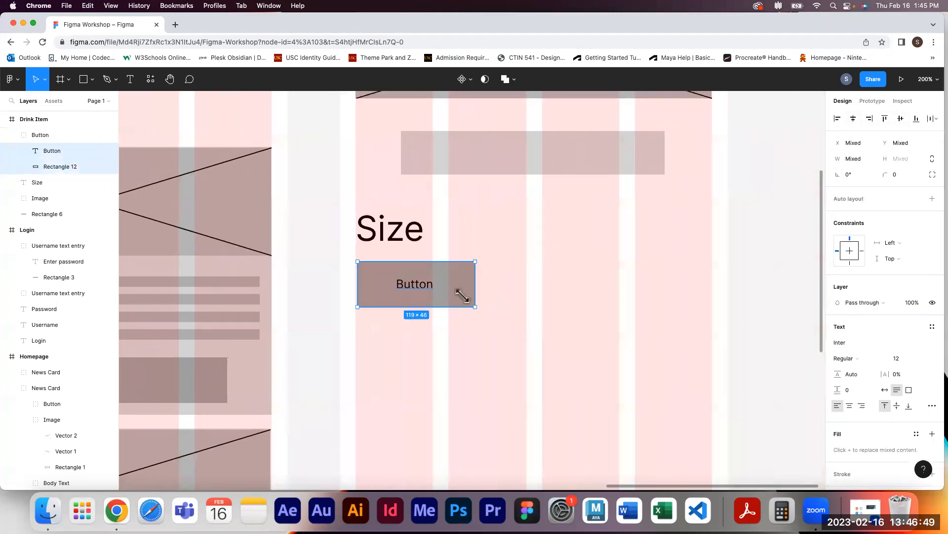
mouse_move(463, 296)
left_mouse_down()
mouse_move(607, 295)
mouse_move(587, 291)
left_mouse_up()
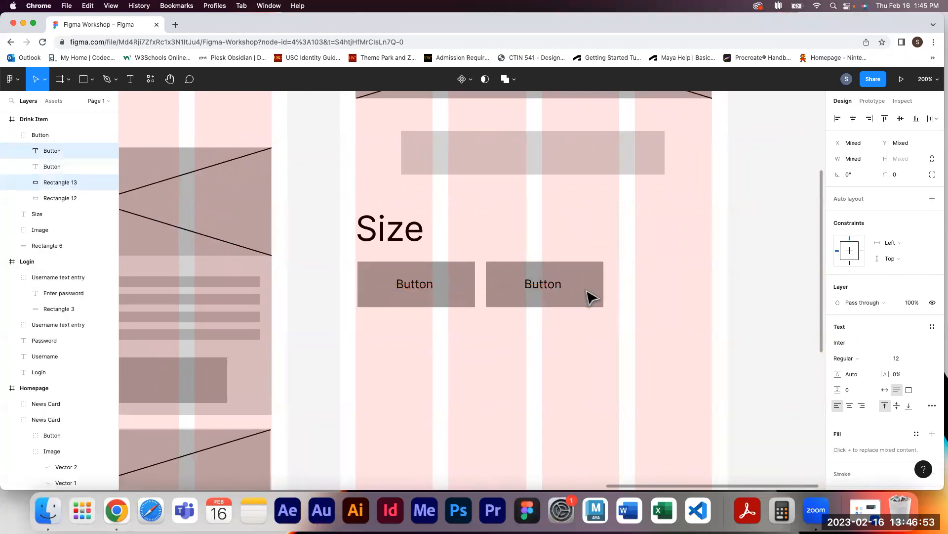
key("super+d")
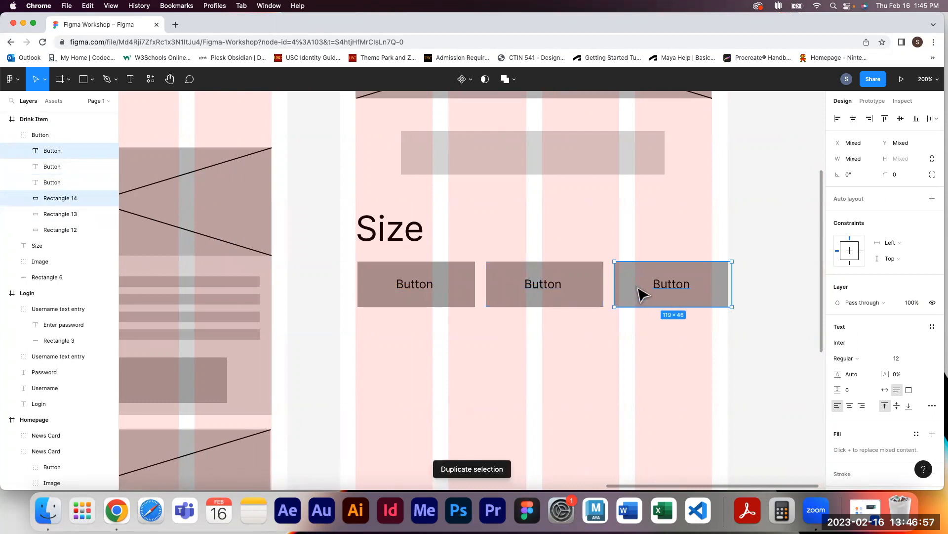
mouse_move(636, 289)
left_mouse_down()
mouse_move(625, 290)
mouse_move(647, 295)
mouse_move(638, 287)
left_mouse_up()
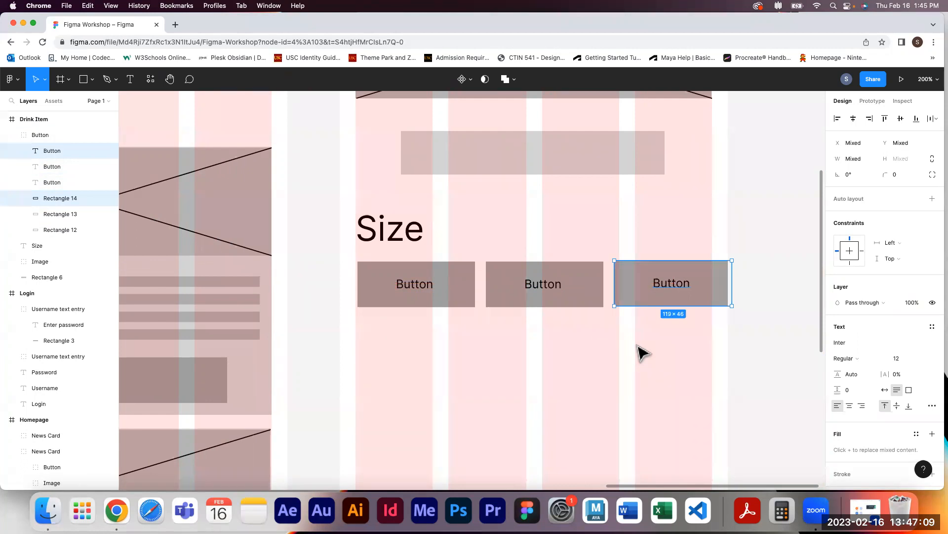
left_click_drag(317, 178, 663, 274)
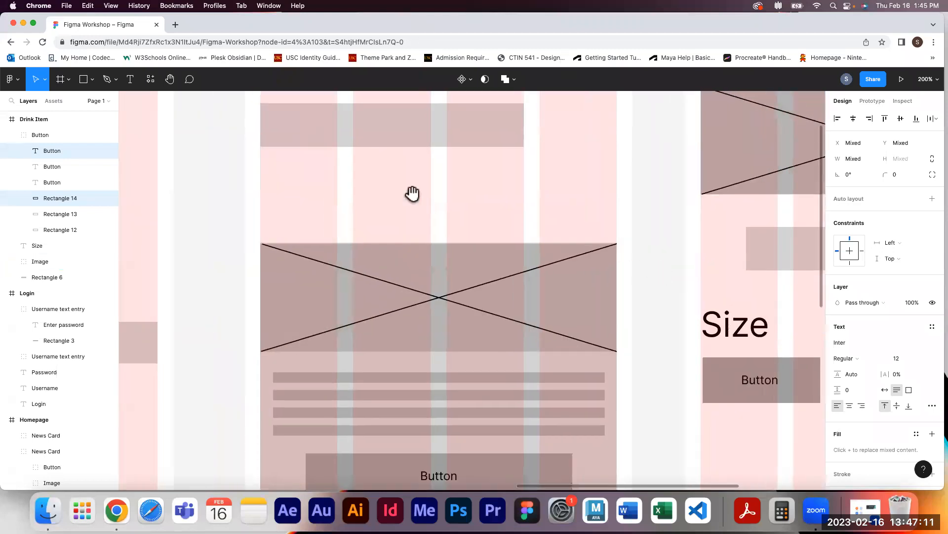
left_click_drag(225, 160, 589, 297)
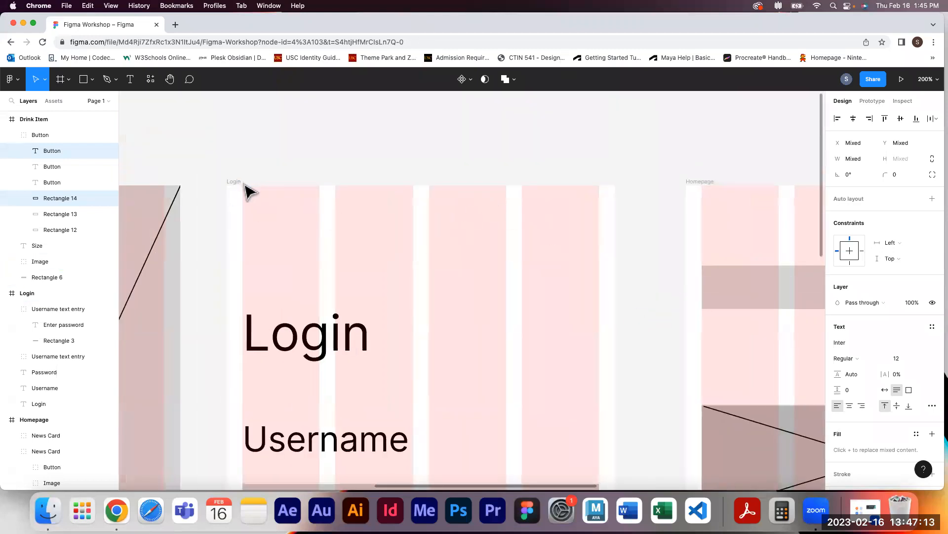
Duplicate the Size label below the size buttons and rename the copy Add-Ins
left_click_drag(650, 313, 326, 231)
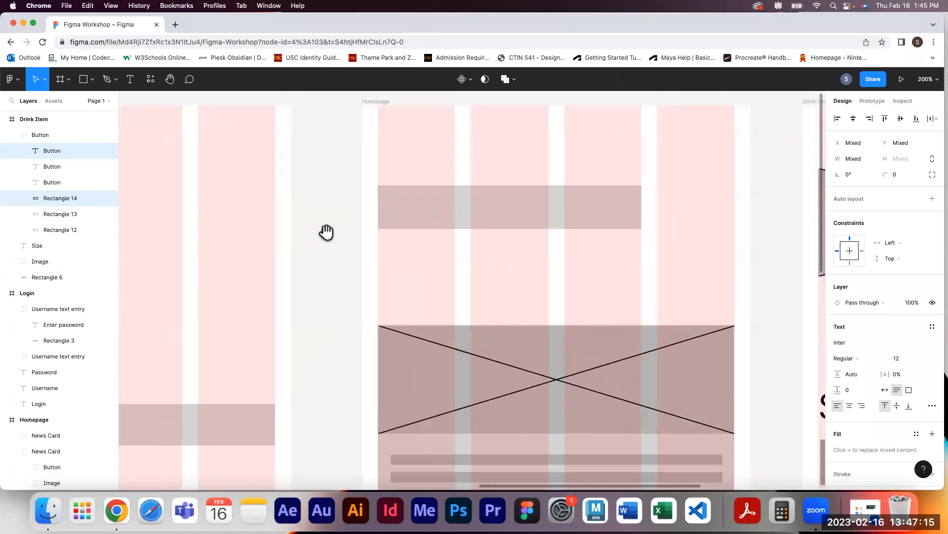
left_click_drag(771, 277, 586, 161)
left_click_drag(543, 249, 510, 154)
left_click_drag(606, 374, 442, 285)
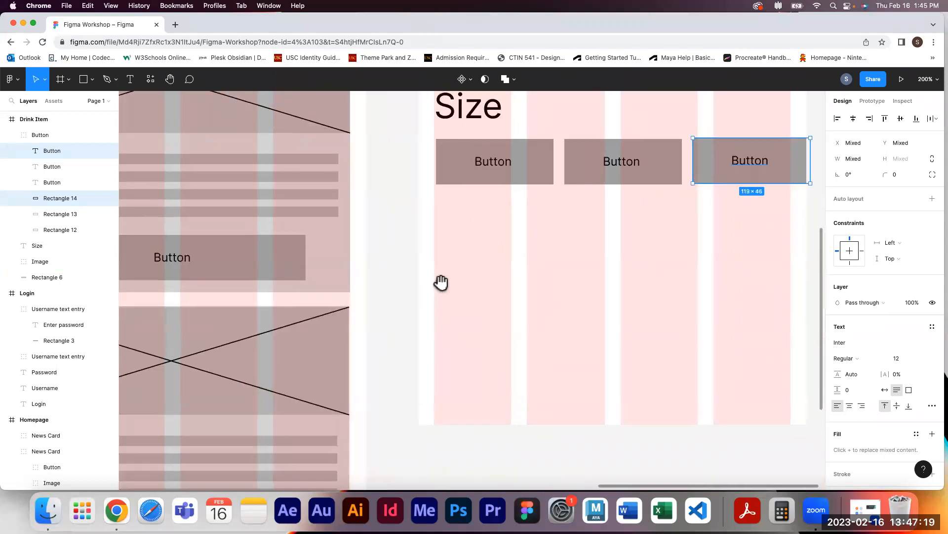
left_click_drag(426, 221, 387, 237)
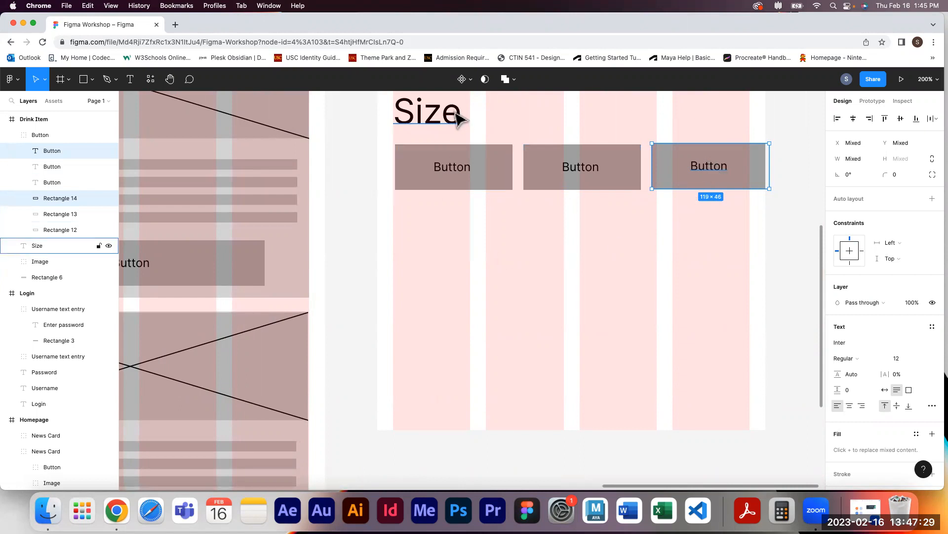
left_click_drag(459, 118, 459, 233)
double_click(435, 225)
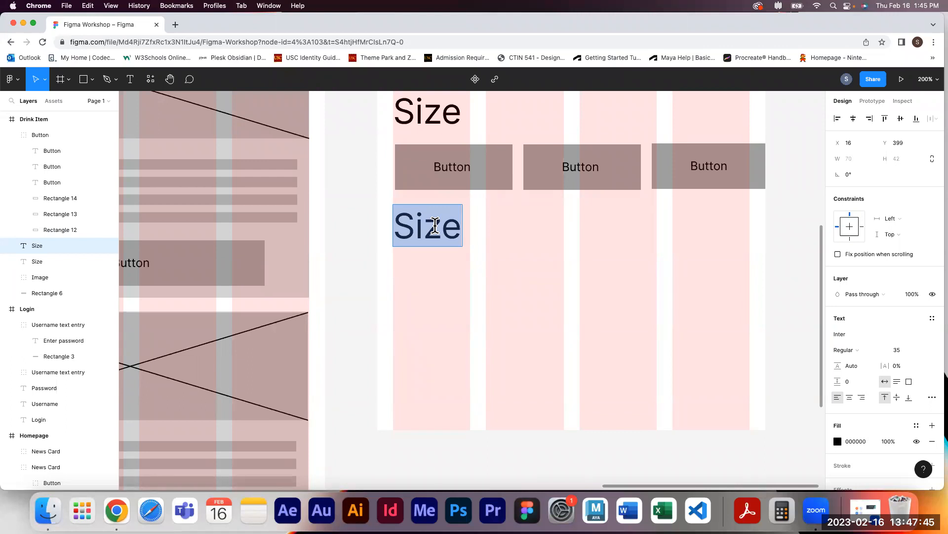
type("Addin-")
key("BackSpace")
key("BackSpace")
key("BackSpace")
type("-Ins")
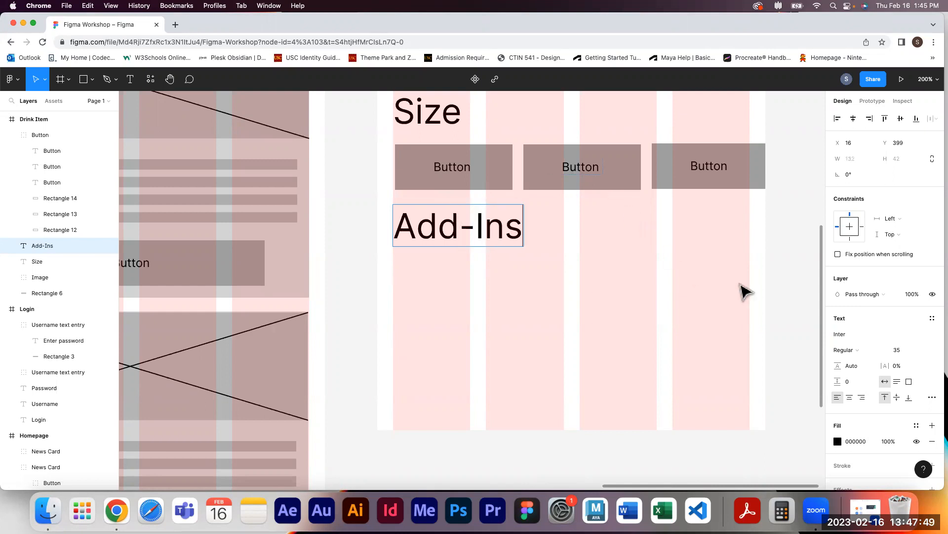
key("Escape")
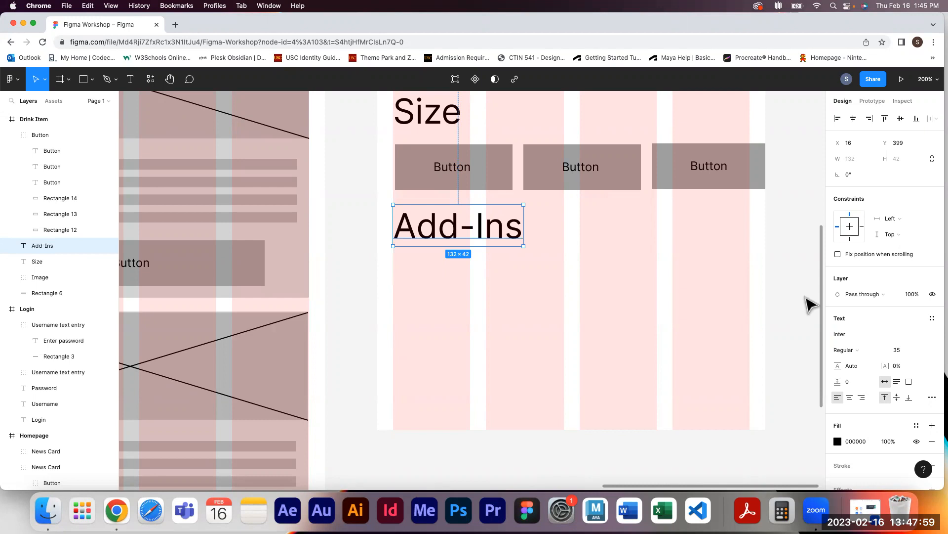
left_click(802, 215)
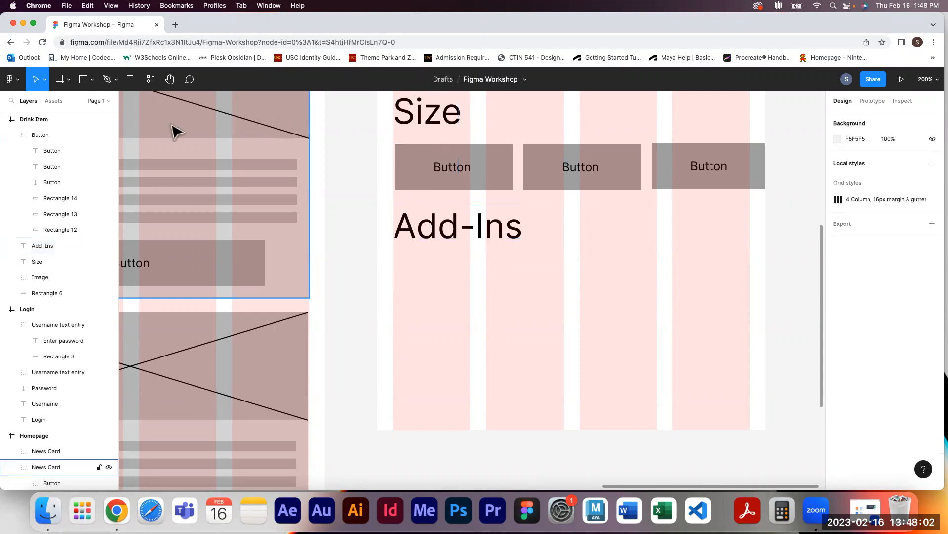
Draw a bar rectangle about 361 × 27 px directly below the Add-Ins label
left_click(83, 80)
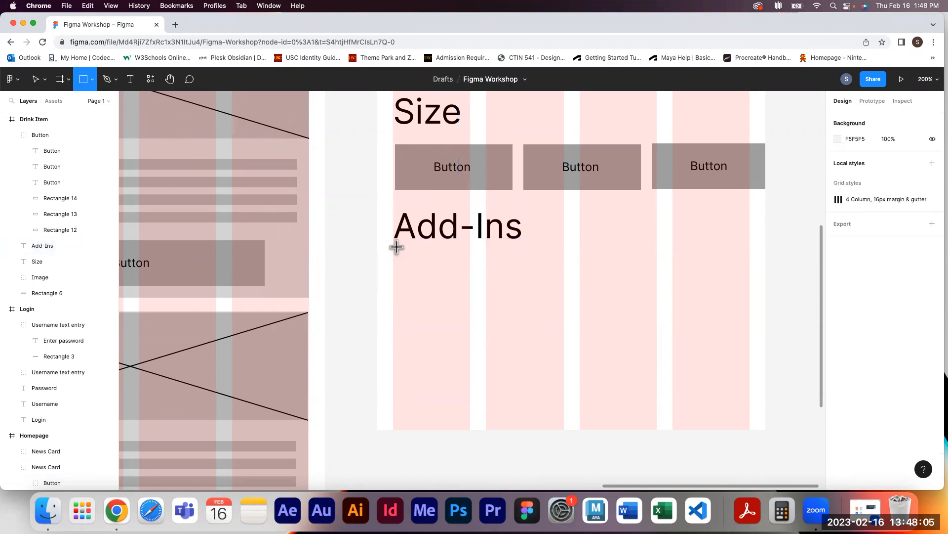
left_click_drag(397, 247, 749, 273)
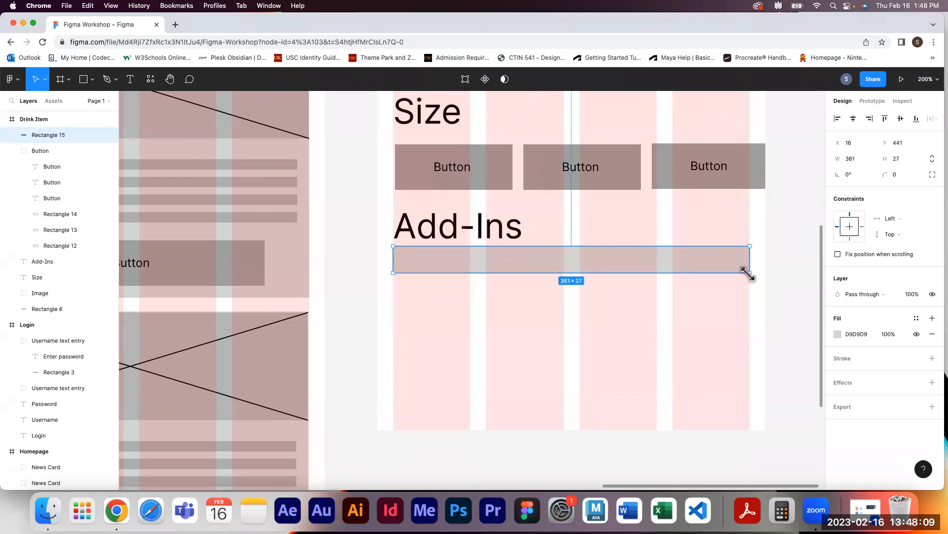
left_click(803, 266)
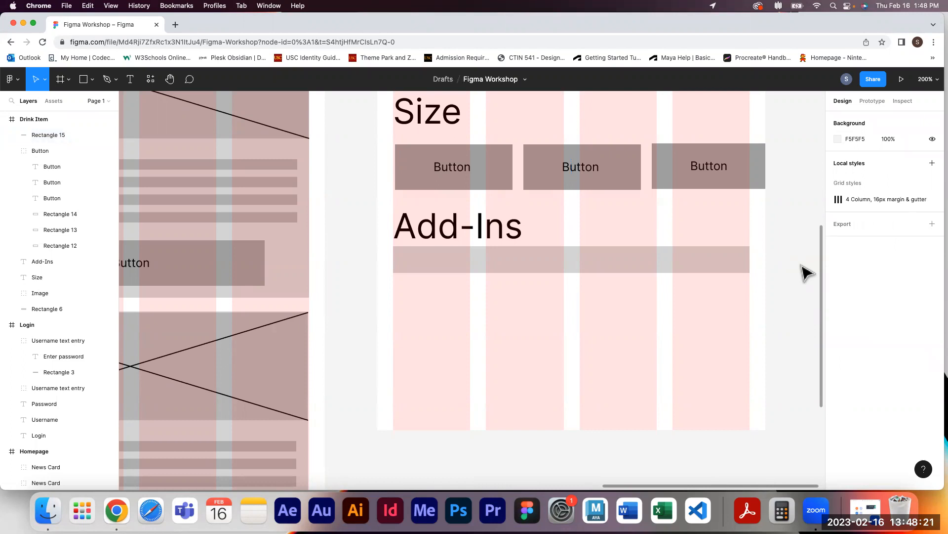
Draw a triangle polygon about 26 × 26 px beside the Add-Ins bar
left_click(93, 80)
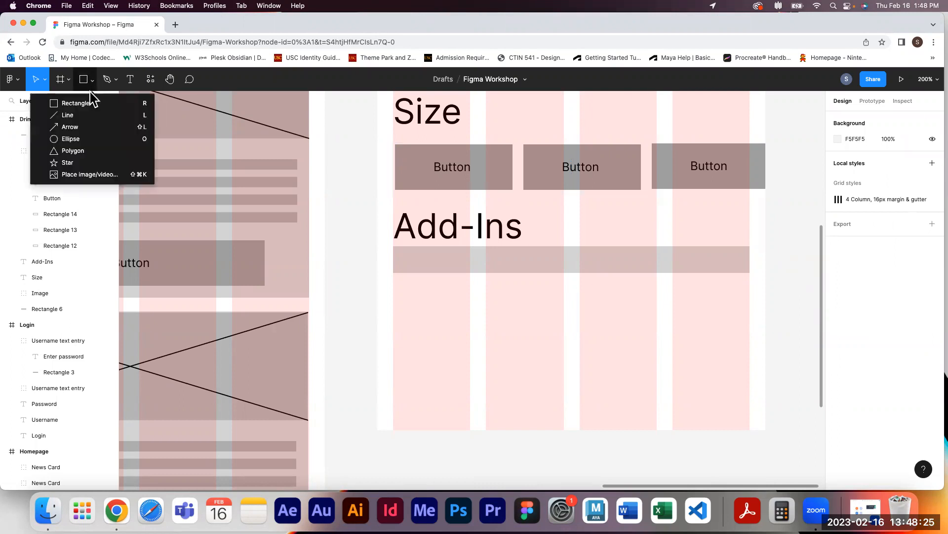
left_click(85, 152)
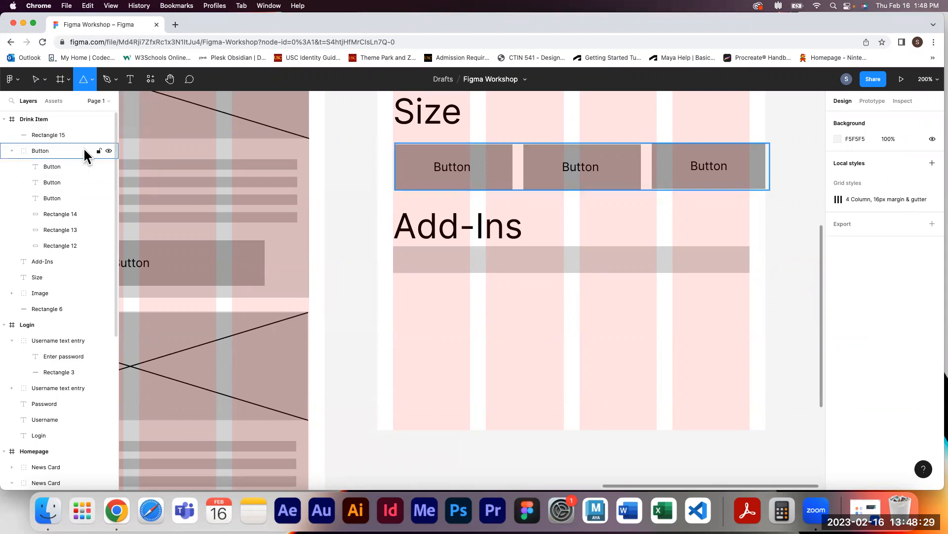
key("space")
mouse_move(785, 247)
left_mouse_down()
mouse_move(618, 223)
mouse_move(653, 241)
mouse_move(648, 230)
left_mouse_up()
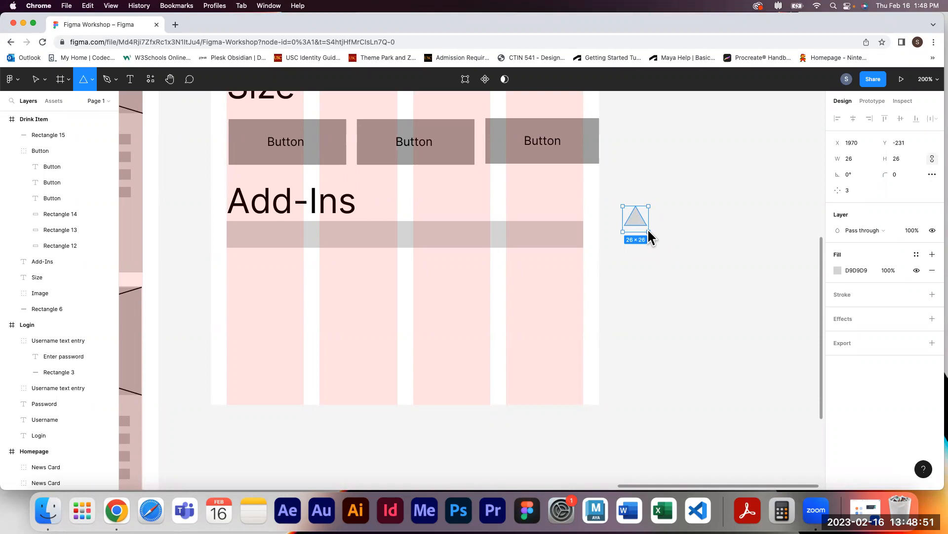
left_click_drag(649, 237, 649, 237)
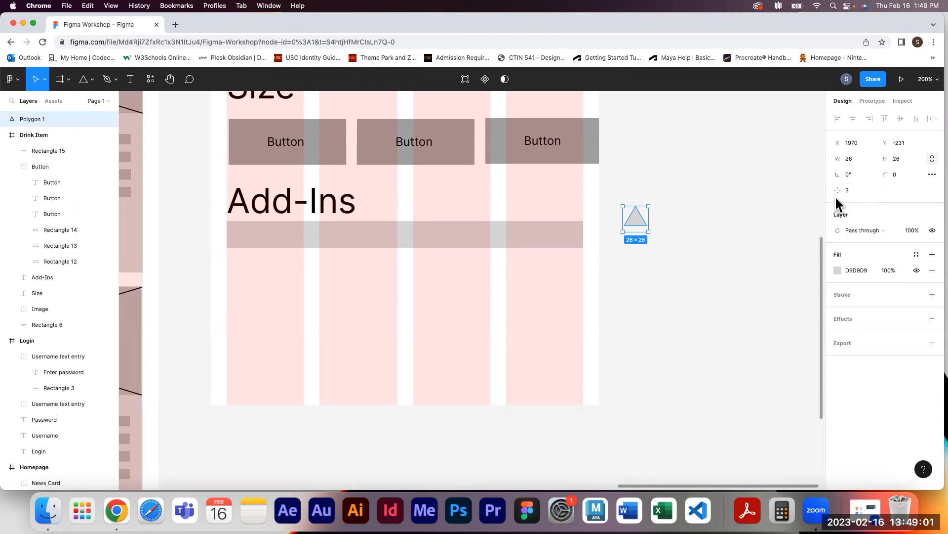
left_click(855, 192)
type("7")
key("Return")
left_click(839, 195)
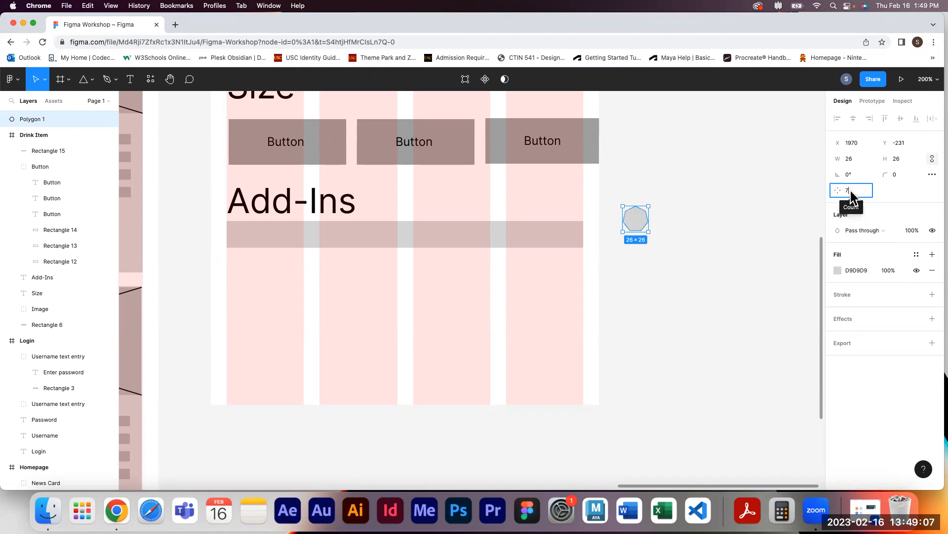
left_click_drag(839, 196, 800, 193)
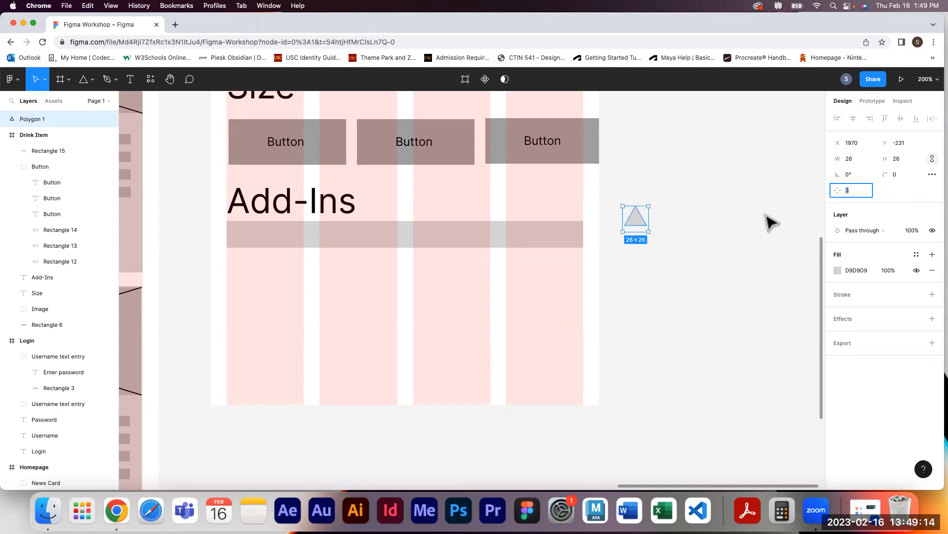
Rotate the triangle 180° so it points downward
left_click(714, 240)
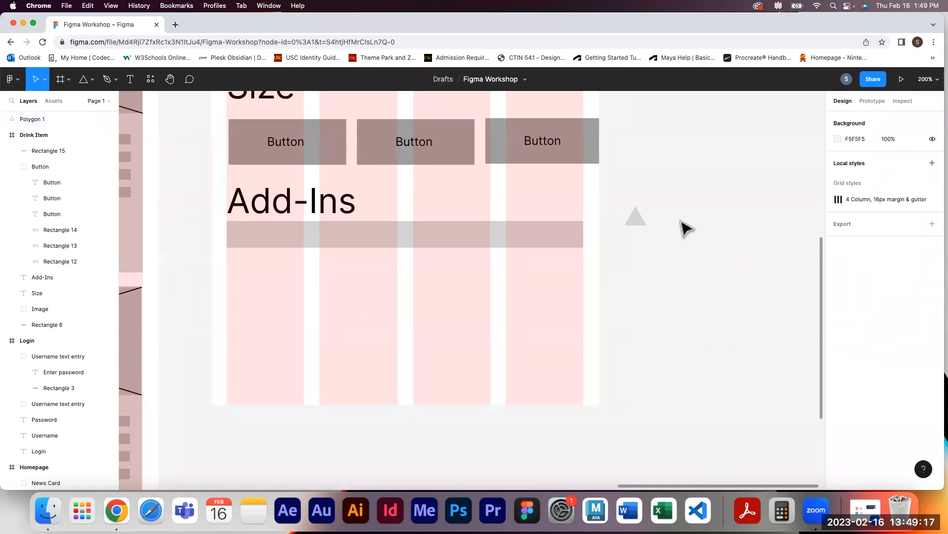
left_click(636, 218)
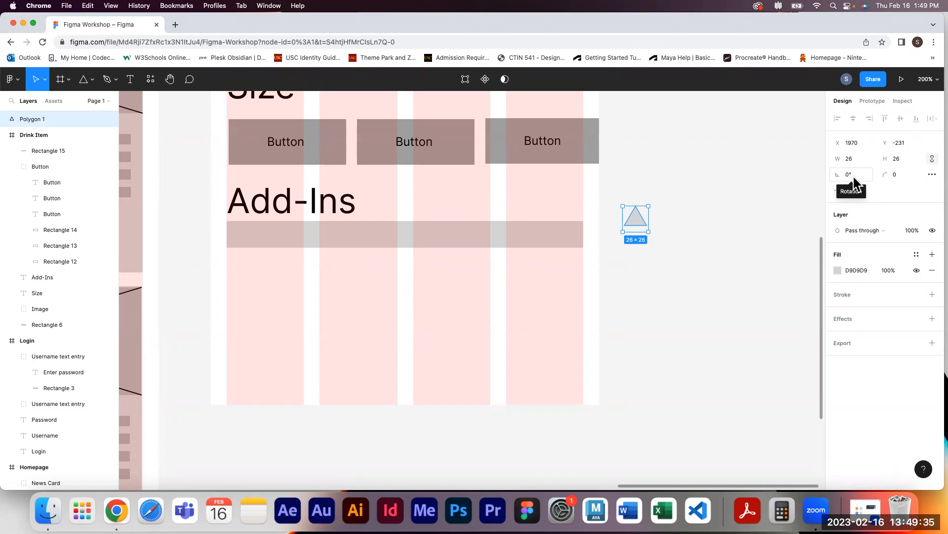
left_click(853, 182)
type("180")
key("Return")
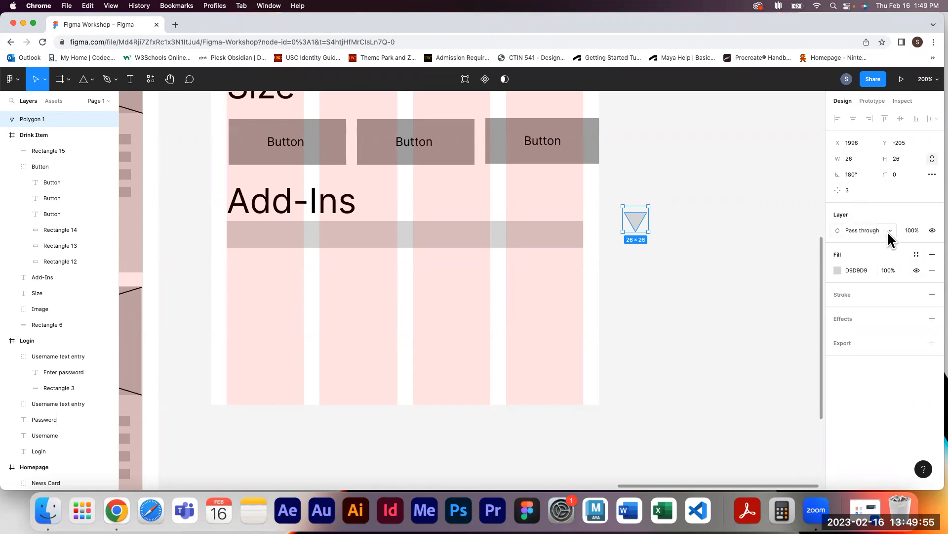
Move the triangle into the right end of the Add-Ins bar and darken its fill to B0B0B0
left_click_drag(639, 223, 566, 234)
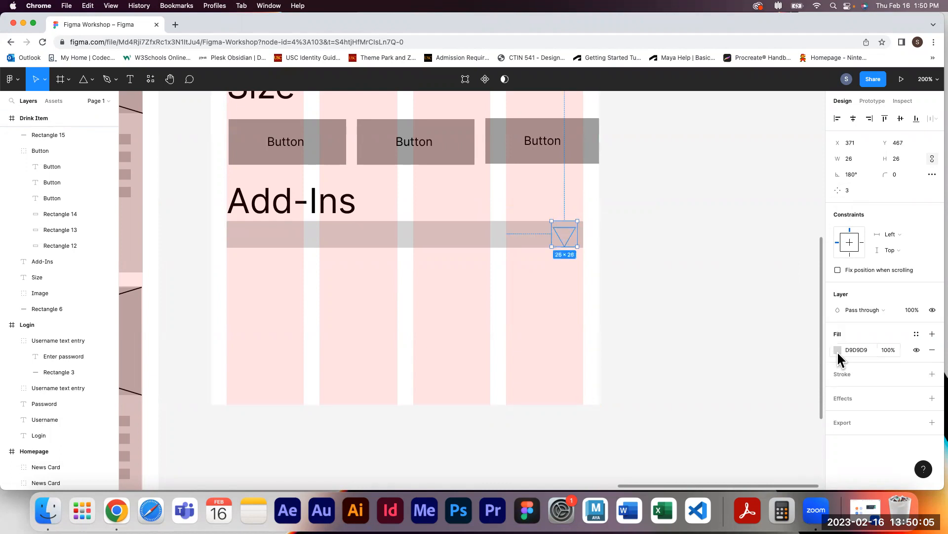
left_click(837, 349)
left_click_drag(706, 263, 706, 282)
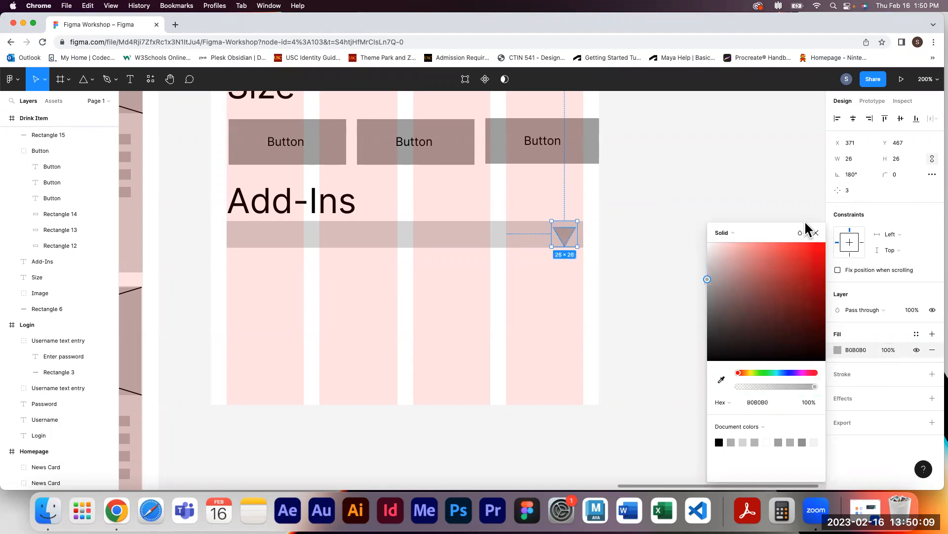
key("Escape")
left_click_drag(569, 237, 567, 236)
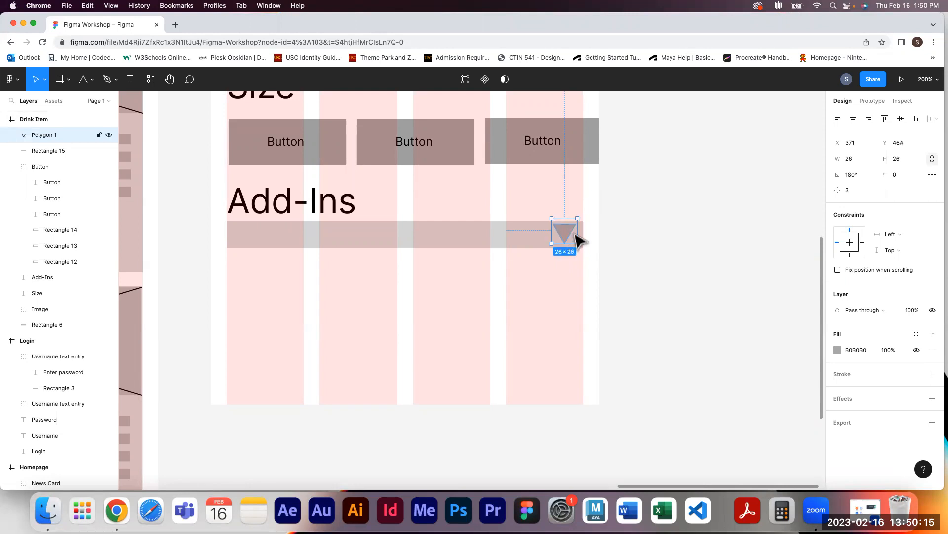
left_click(647, 239)
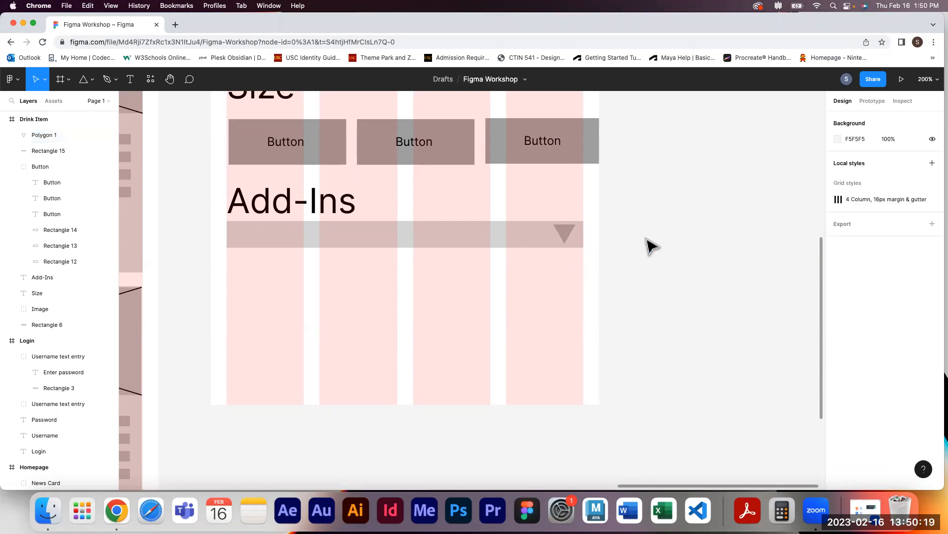
Place a small rectangle about 110 × 31 px below the Add-Ins bar
left_click(565, 233)
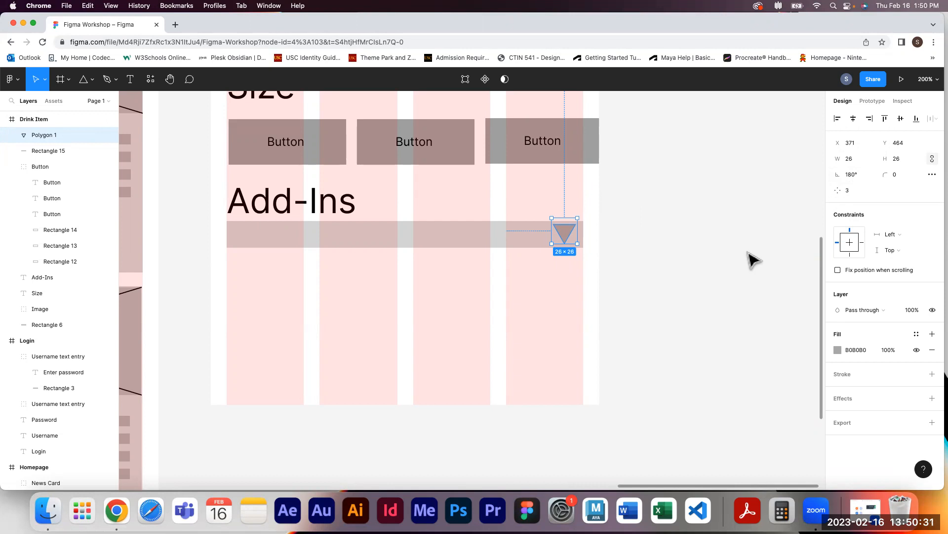
left_click(725, 307)
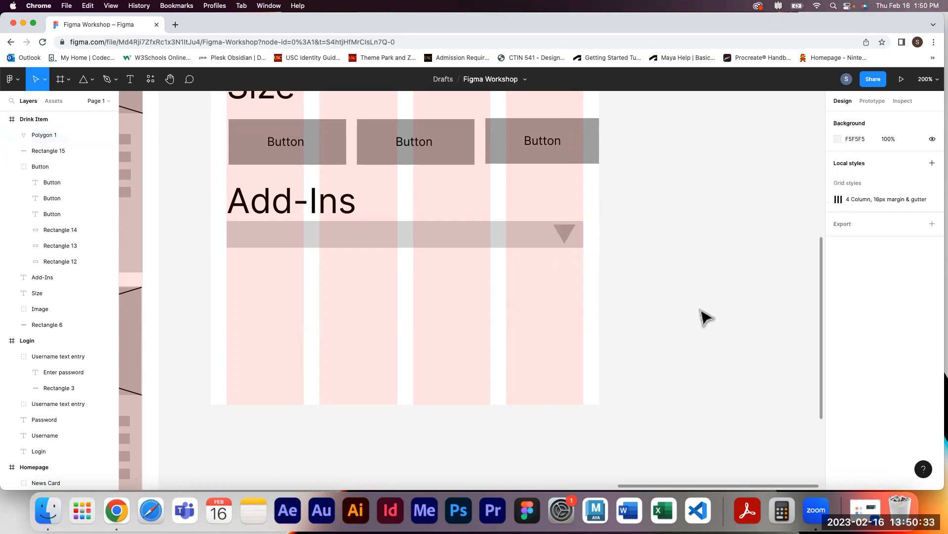
key("shift+0")
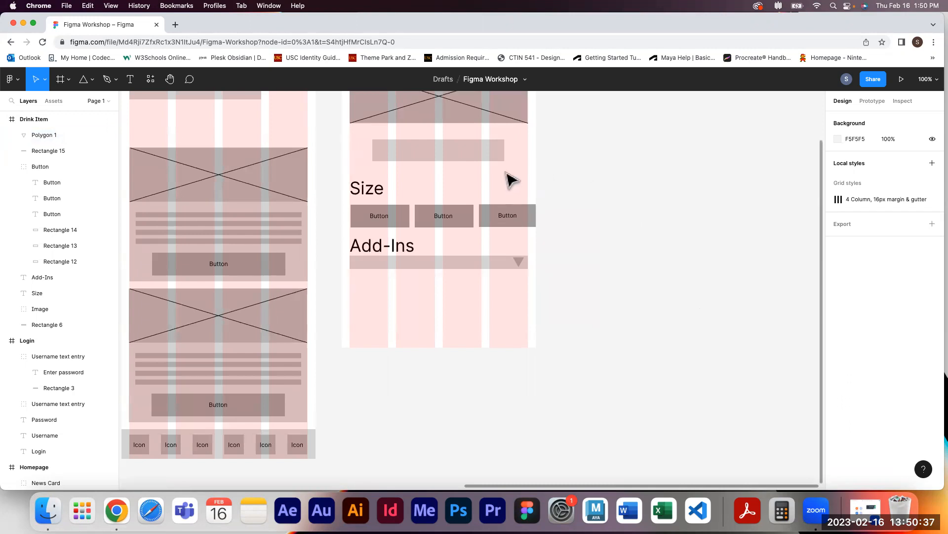
left_click_drag(486, 160, 508, 311)
left_click_drag(396, 306, 485, 299)
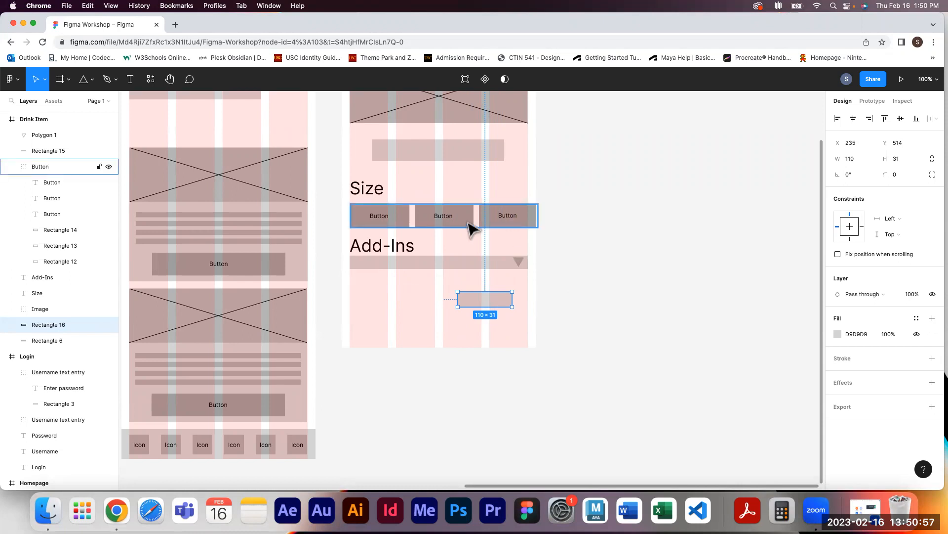
Copy the News Card's button into the Drink Item frame near its bottom edge
double_click(453, 218)
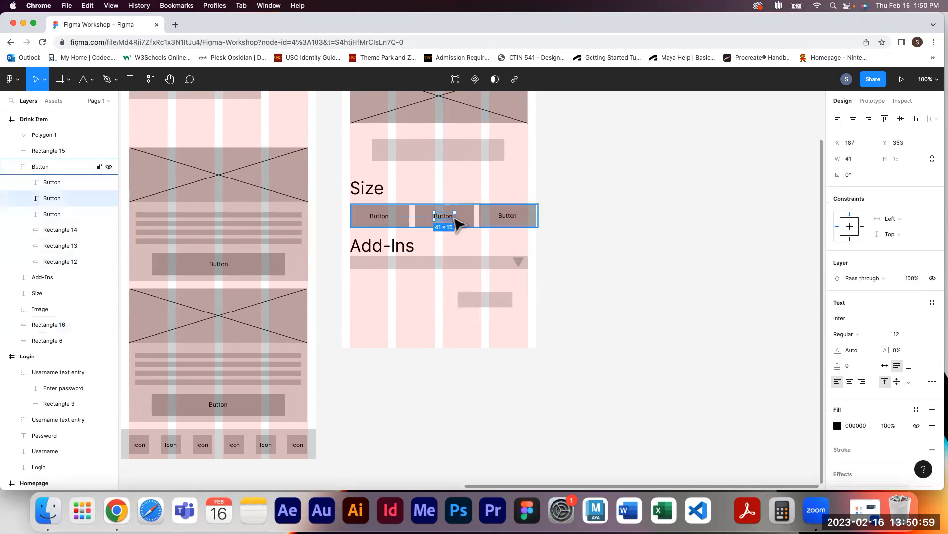
left_click(468, 220)
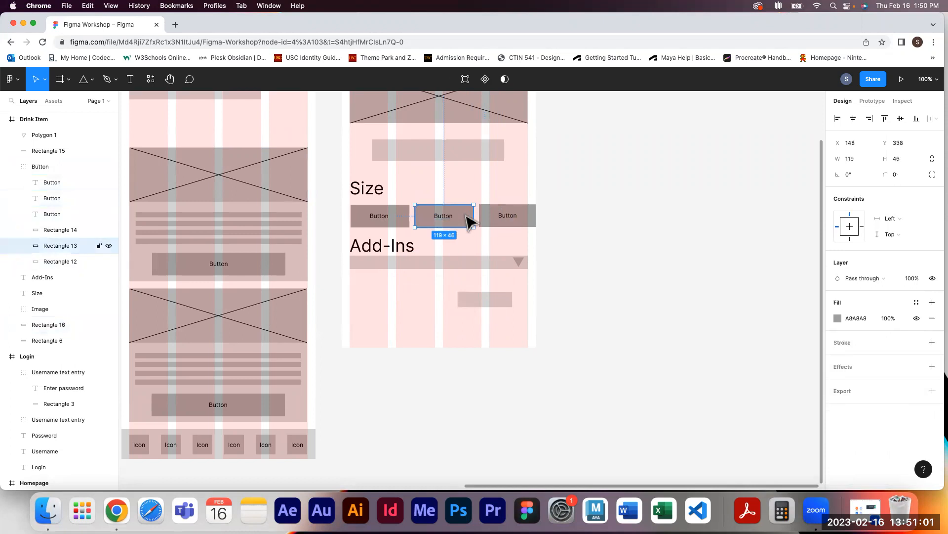
left_click(52, 168)
double_click(266, 270)
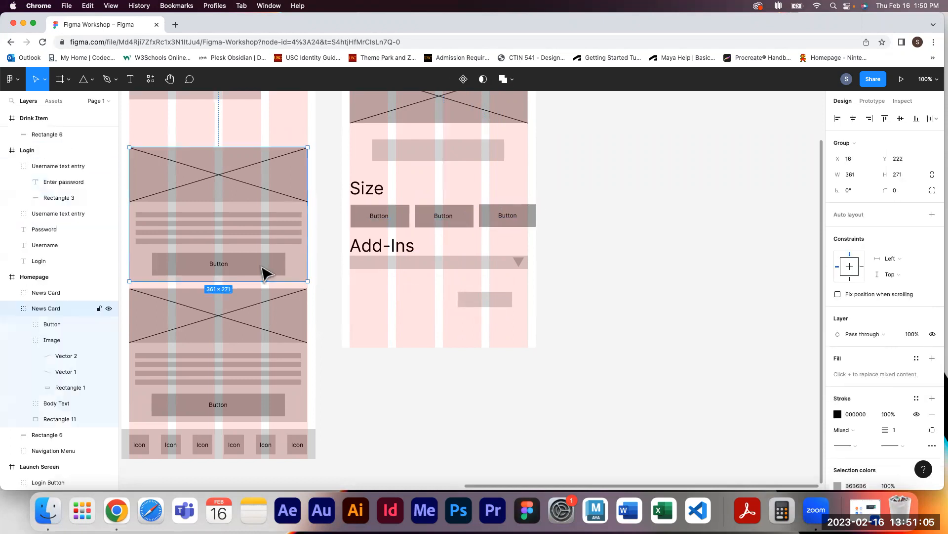
left_click_drag(271, 273, 500, 331)
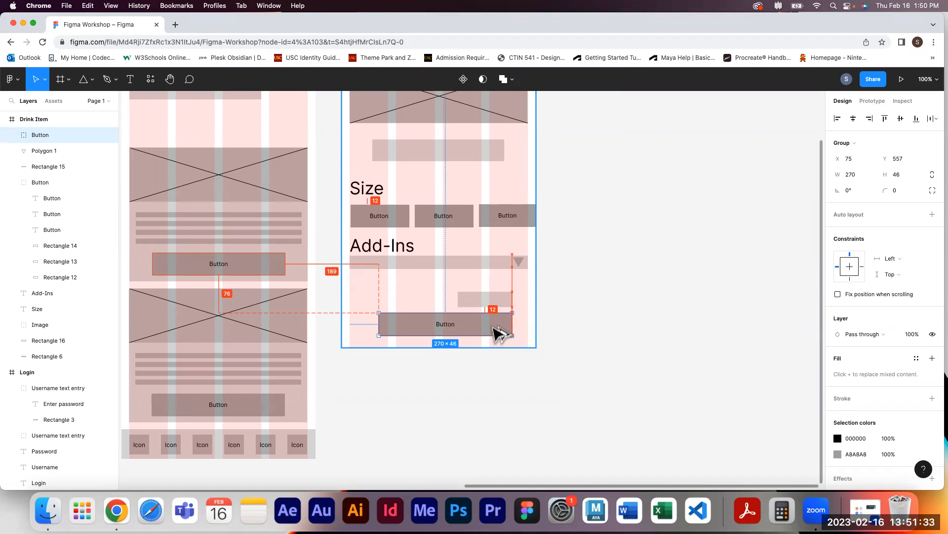
Change the copied button's label to Add to Cart
double_click(450, 325)
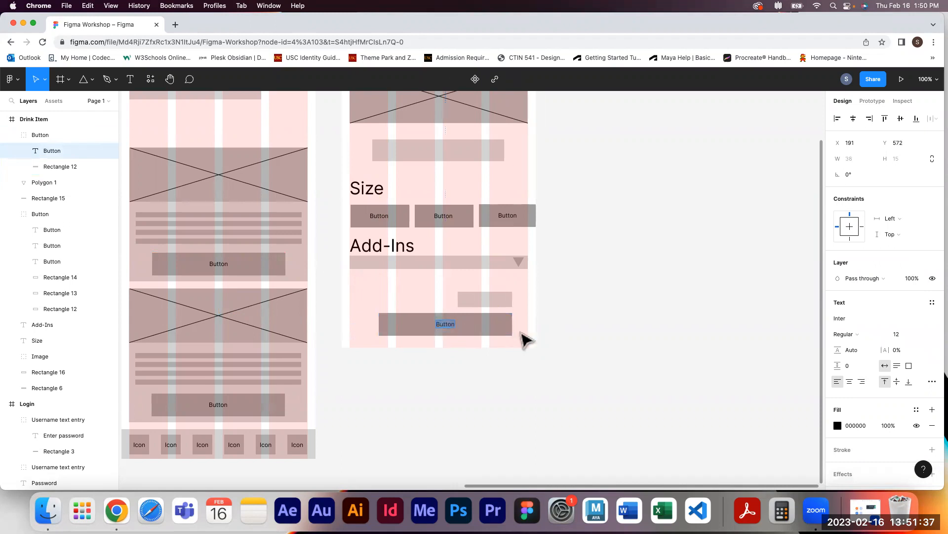
type("Add to Cart")
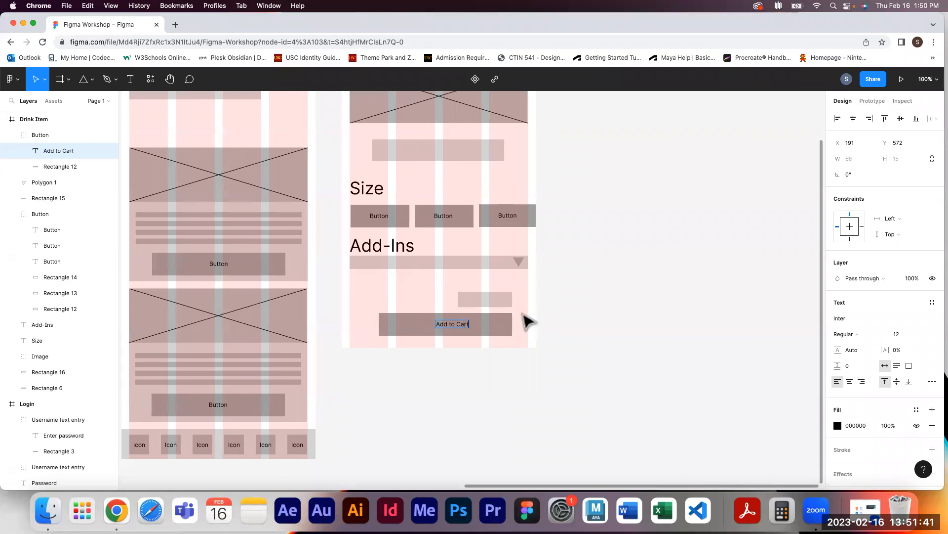
key("Escape")
Narrow the Add to Cart button to about 158 × 46 px at the right of the frame and widen its label's text box
left_click(501, 330, "shift")
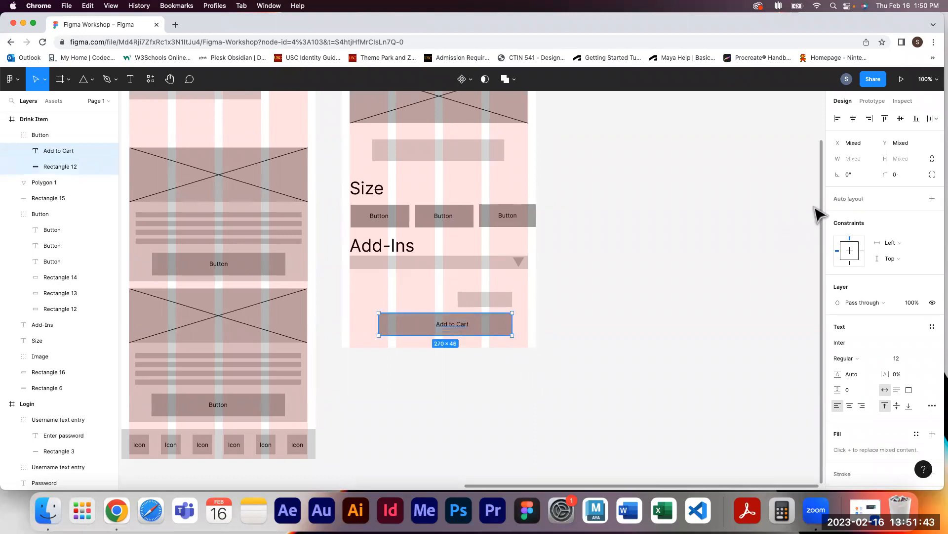
left_click(854, 120)
left_click_drag(375, 321, 434, 322)
double_click(464, 327)
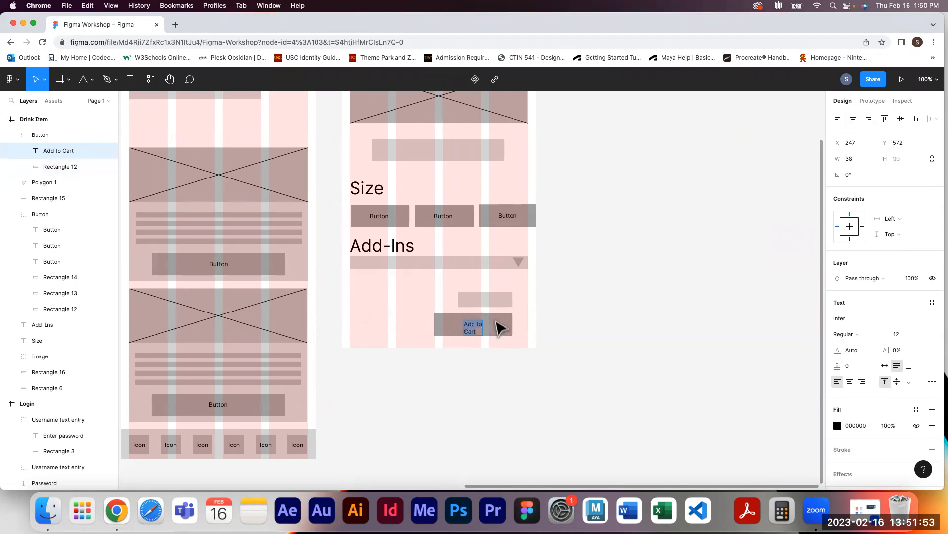
key("Escape")
left_click_drag(482, 325, 499, 324)
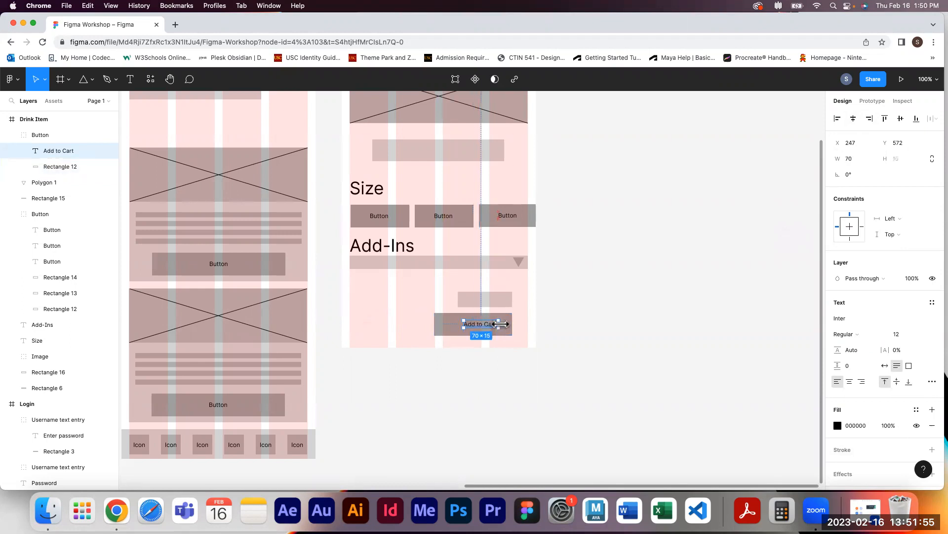
left_click(451, 334, "shift")
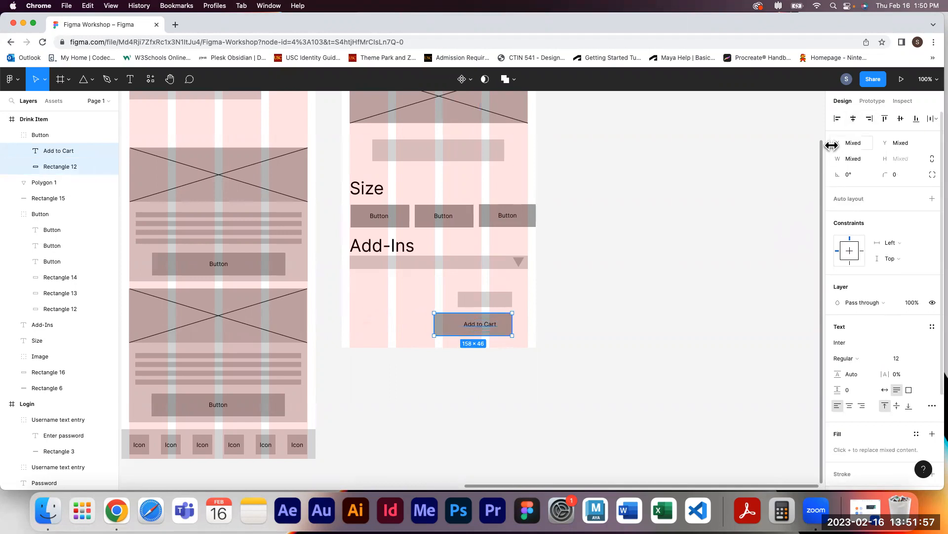
left_click(690, 326)
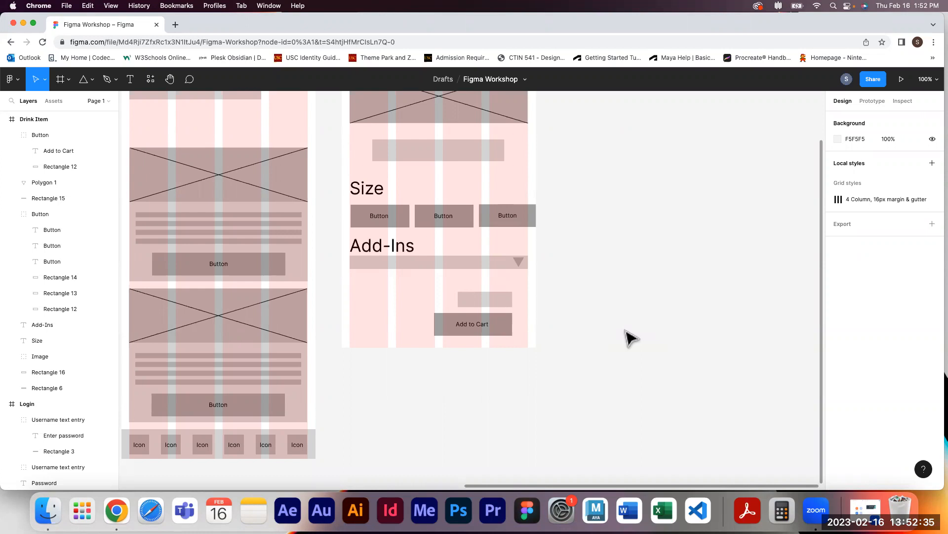
Inspect the Drink Item buttons and Add-Ins bar, then the Homepage News Card's button, image group and image rectangle
left_click(467, 227)
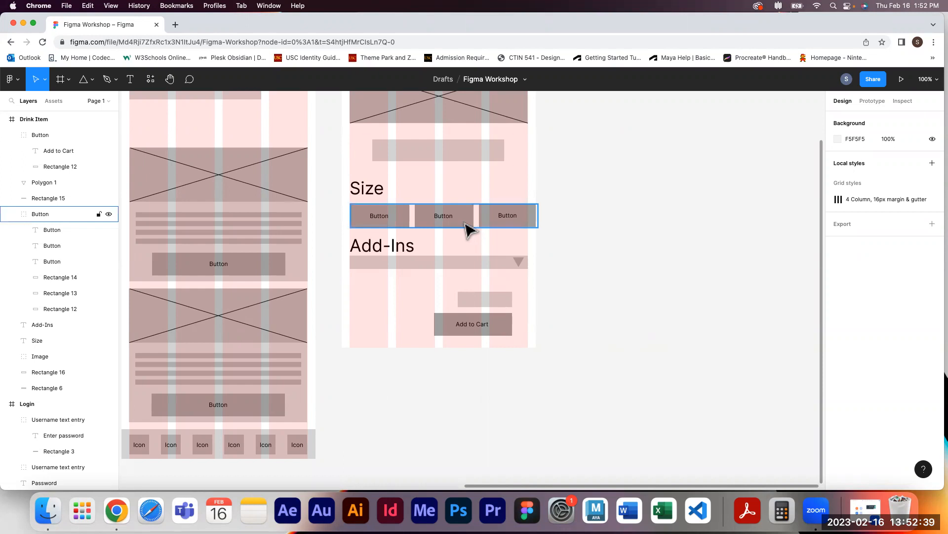
left_click(476, 245)
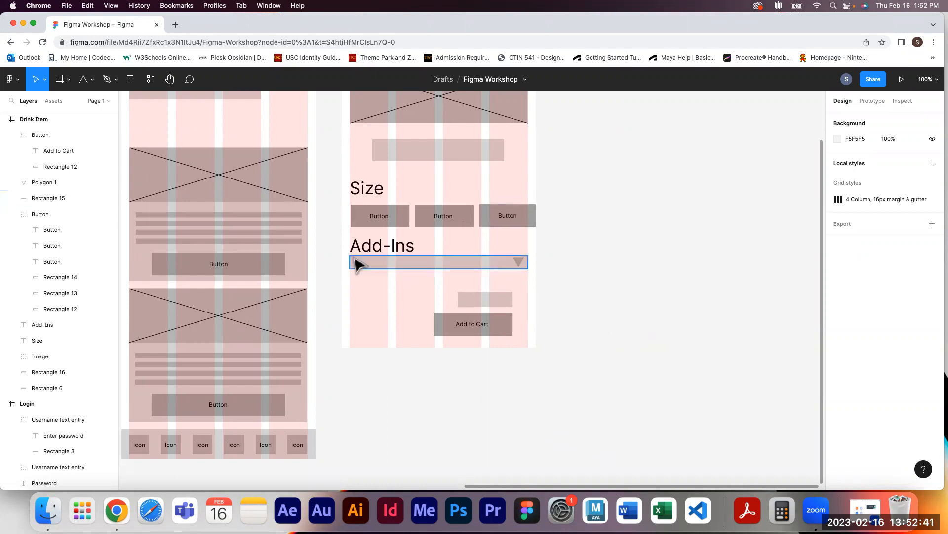
double_click(261, 268)
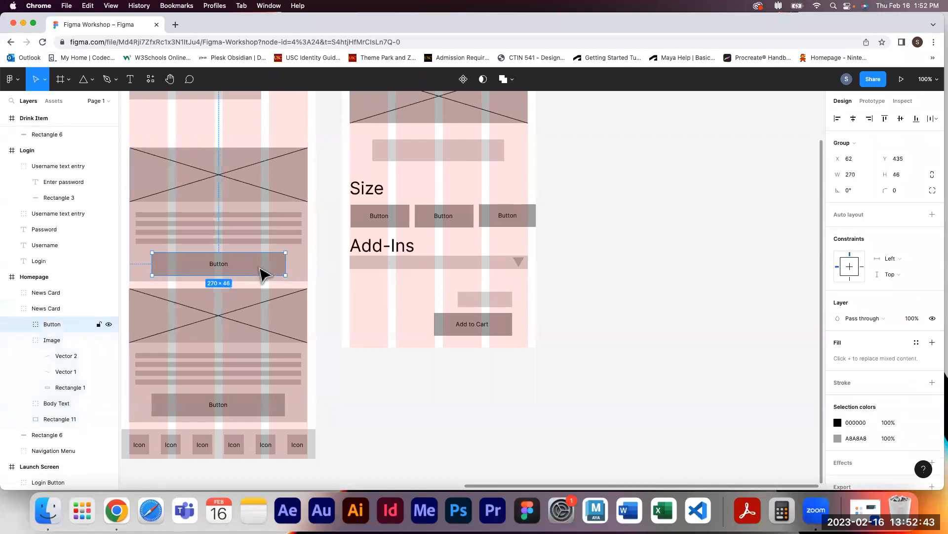
left_click(324, 313)
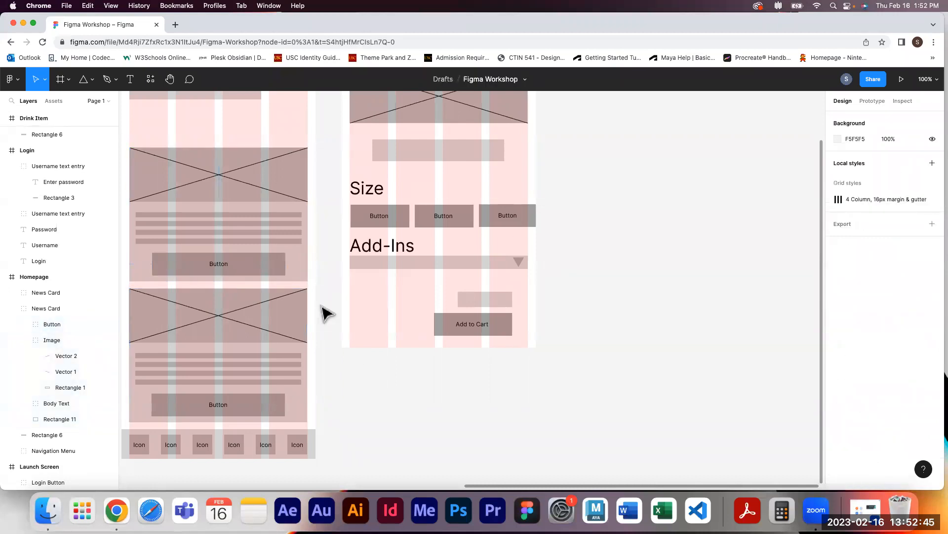
left_click(267, 191)
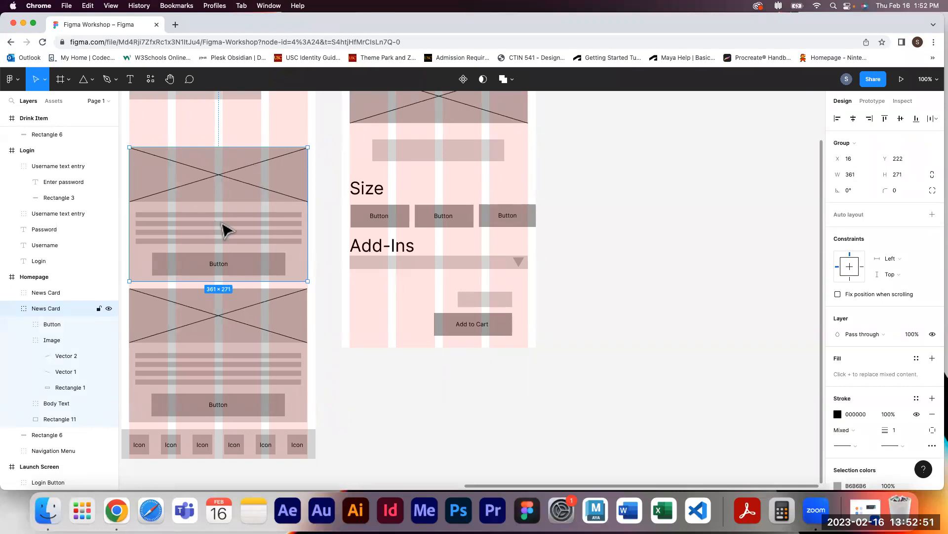
double_click(232, 173)
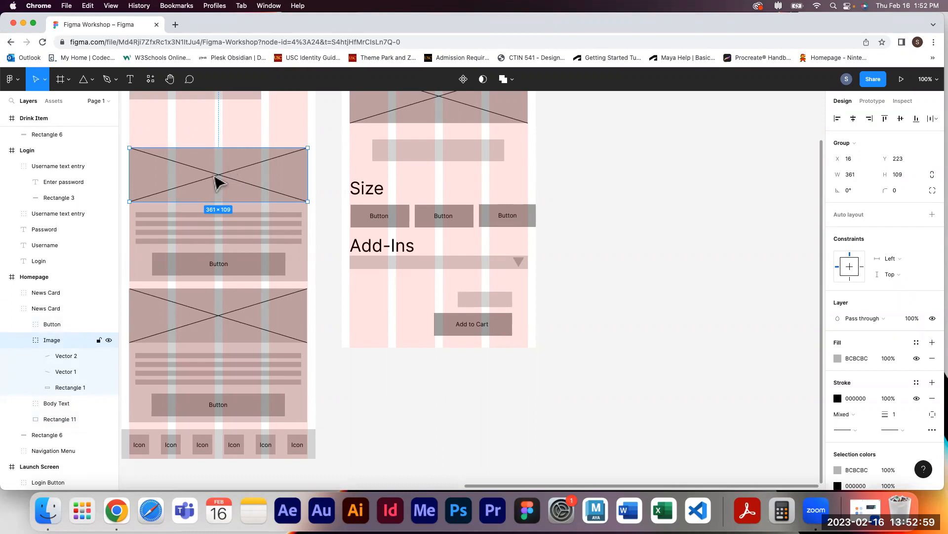
double_click(226, 184)
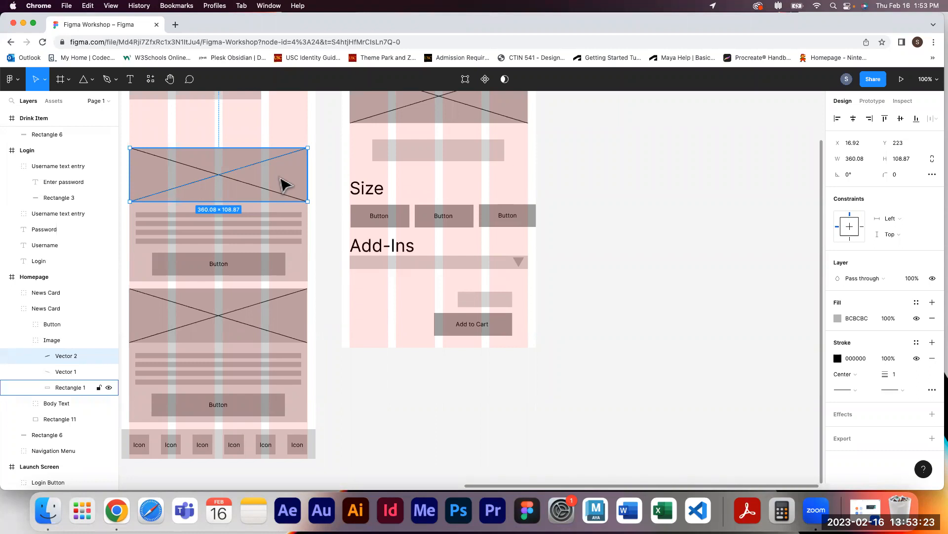
Open material.io in a new browser tab
left_click(178, 24)
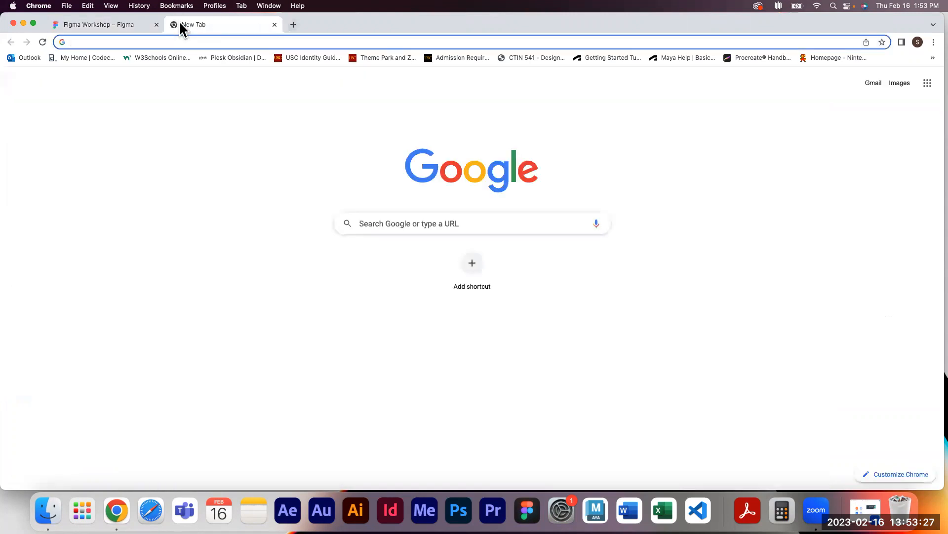
type("materia")
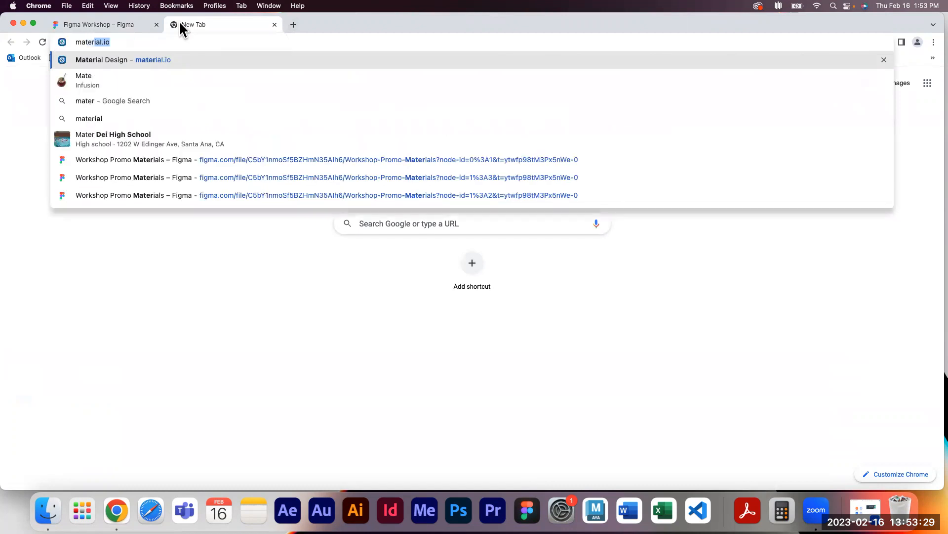
type("l.io")
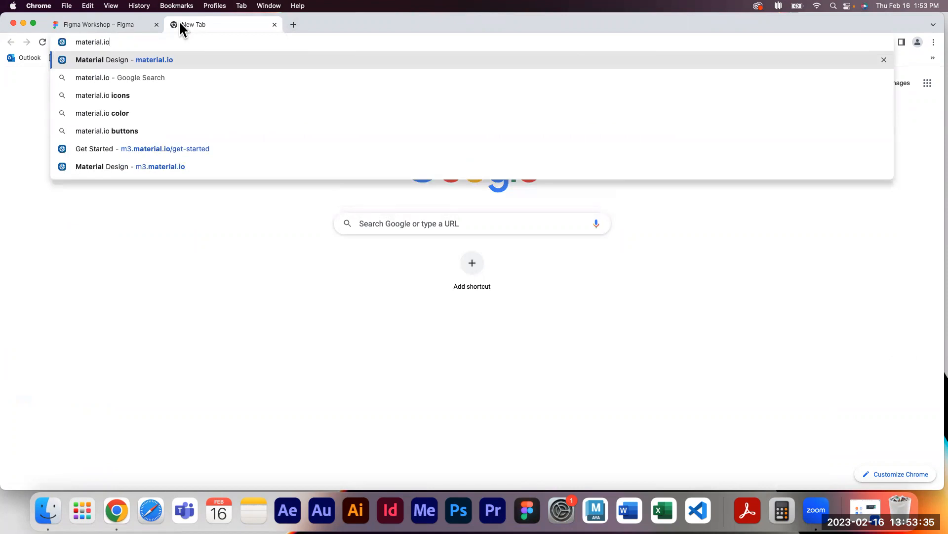
key("Return")
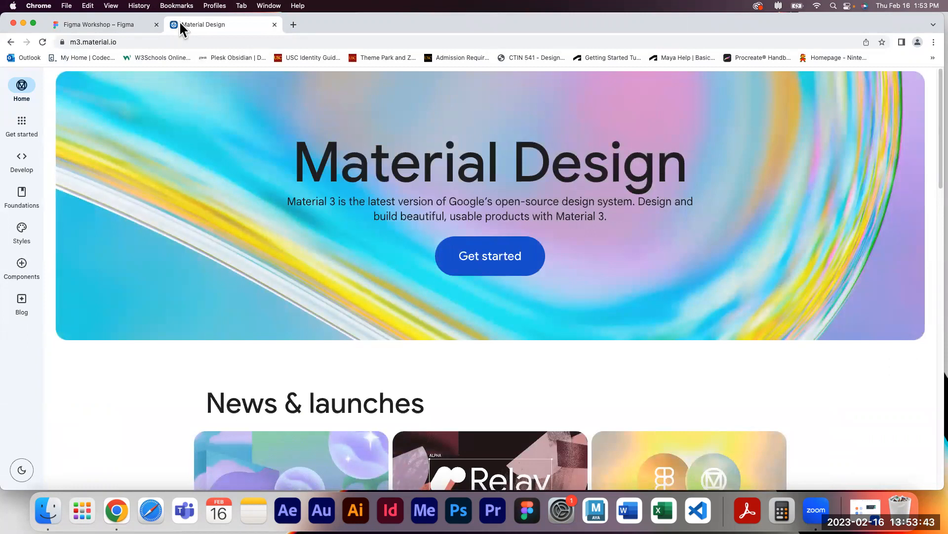
Browse the Material Design Get Started section, Styles & customization, and the Color system page
scroll(353, 154, "down", 1)
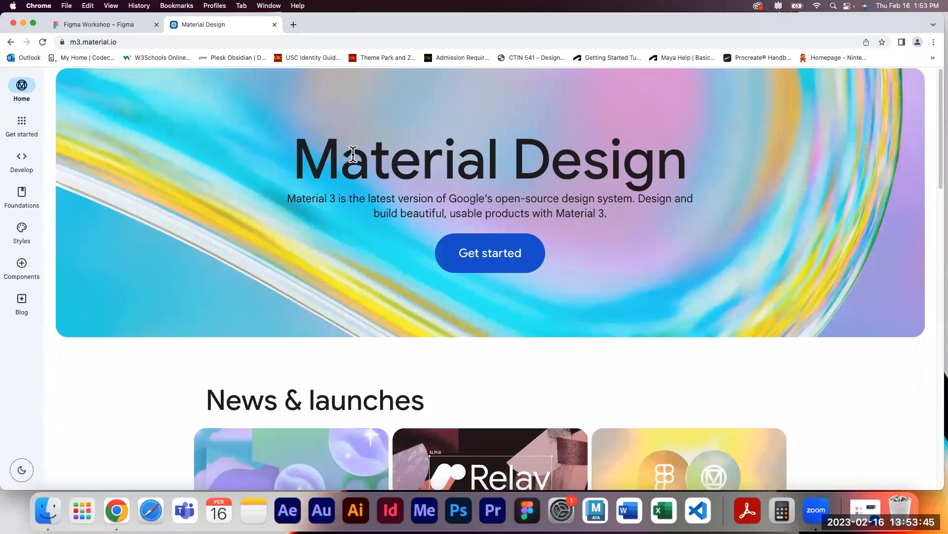
scroll(354, 154, "down", 3)
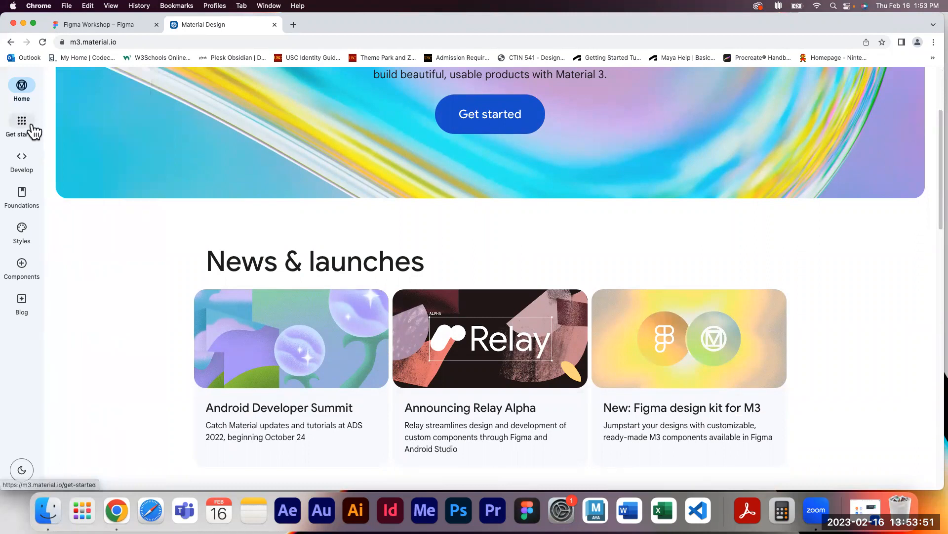
mouse_move(26, 169)
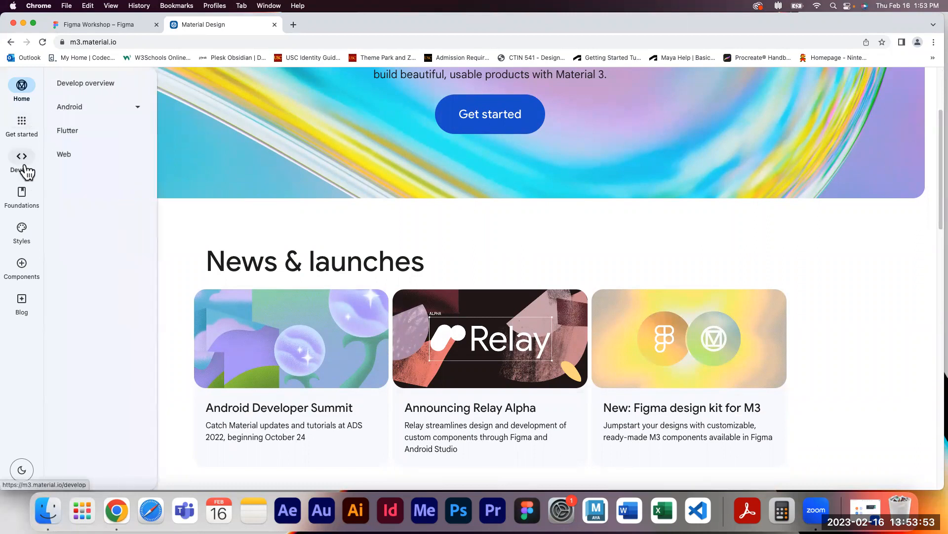
scroll(522, 274, "down", 3)
scroll(523, 271, "up", 5)
left_click(477, 256)
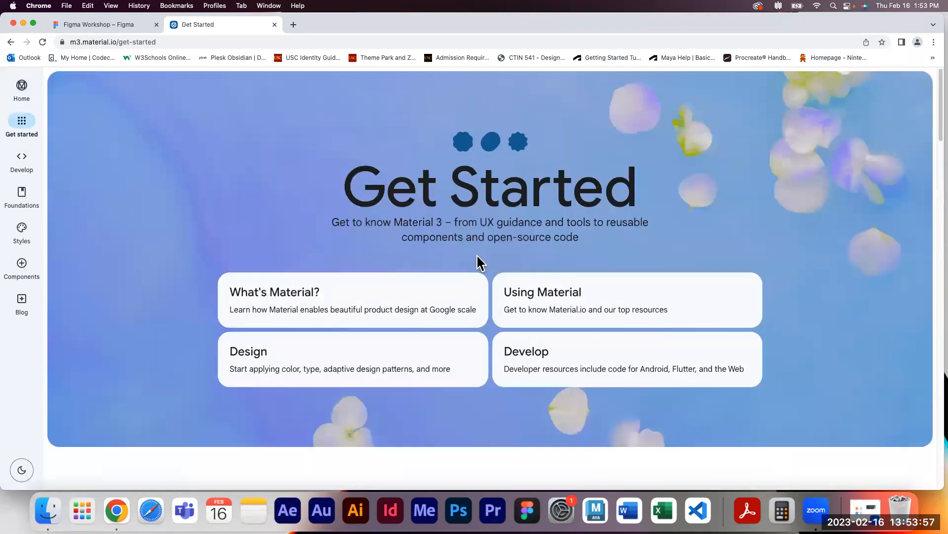
left_click(351, 369)
scroll(351, 368, "down", 5)
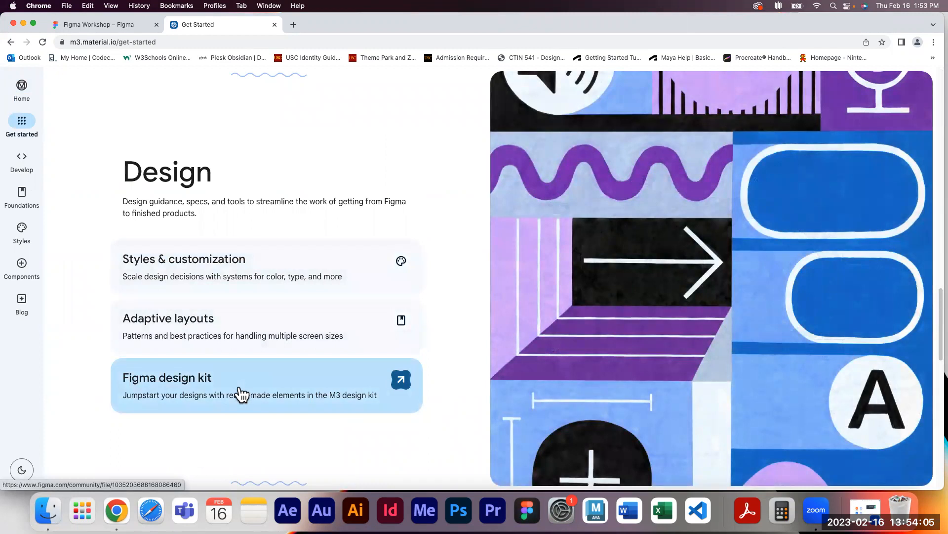
left_click(261, 262)
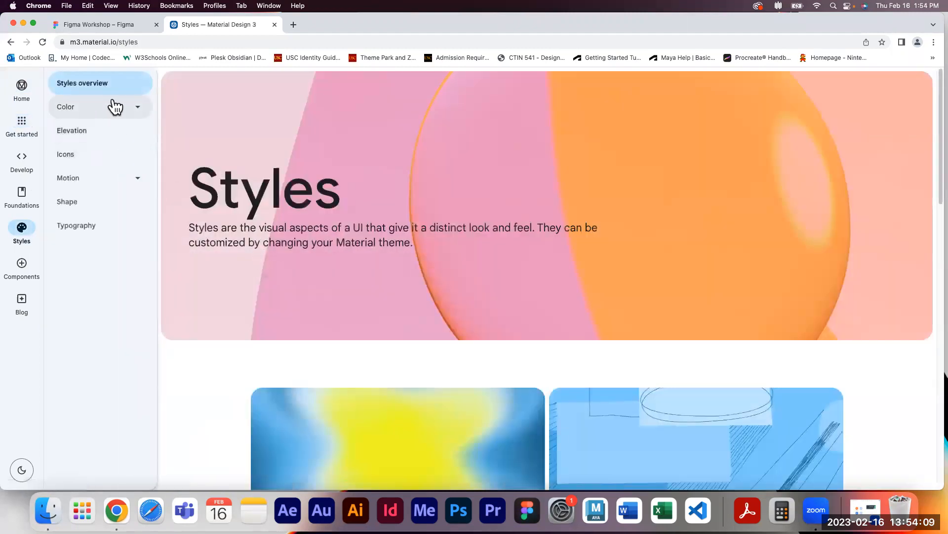
left_click(112, 106)
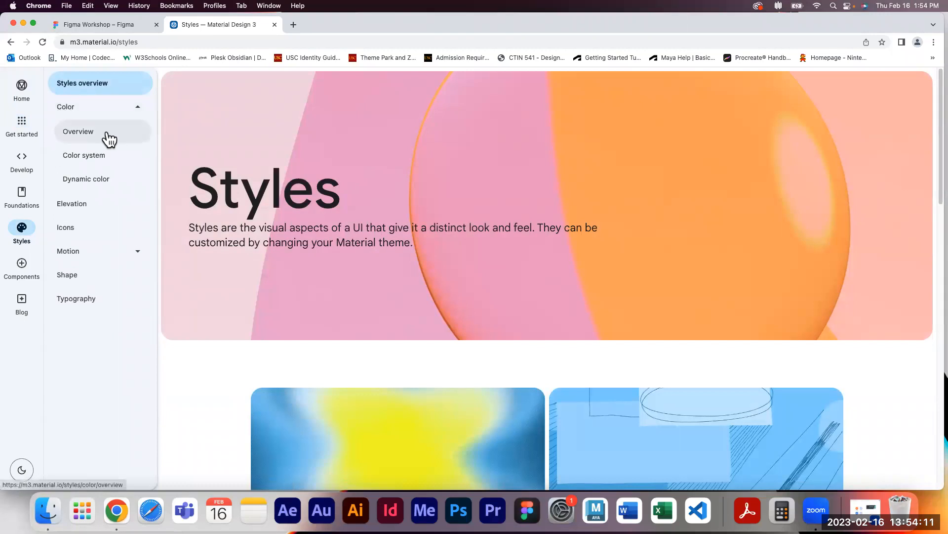
left_click(109, 158)
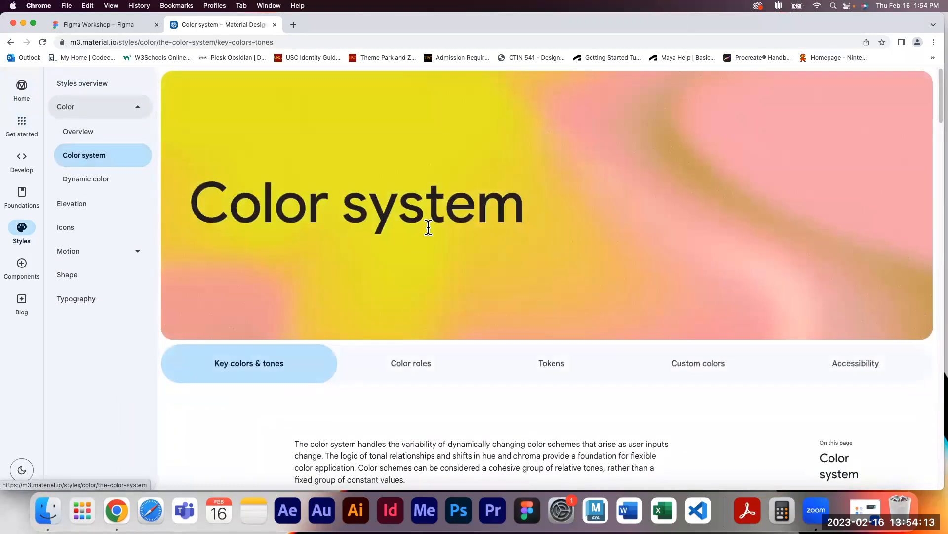
scroll(428, 227, "down", 5)
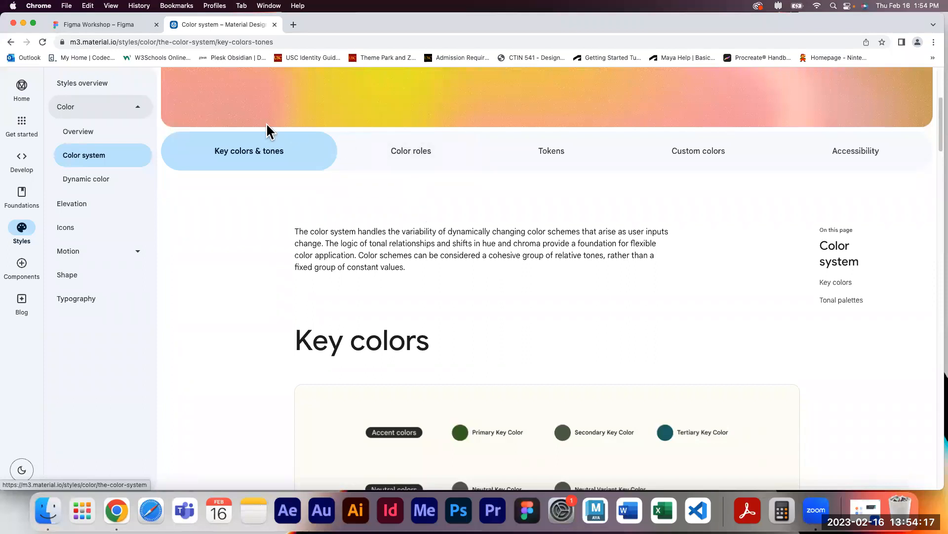
Return to the Figma tab and go back to the file browser's Drafts
left_click(111, 27)
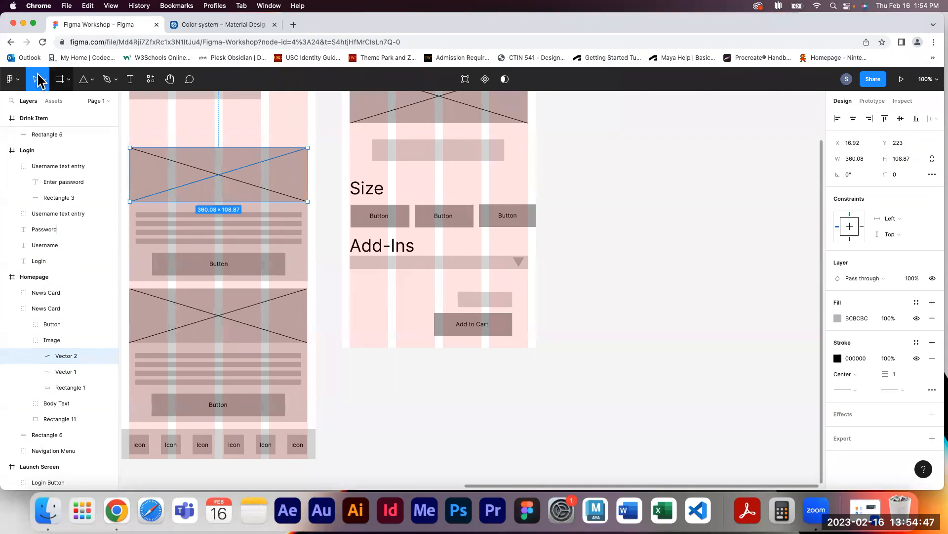
left_click(12, 79)
left_click(34, 104)
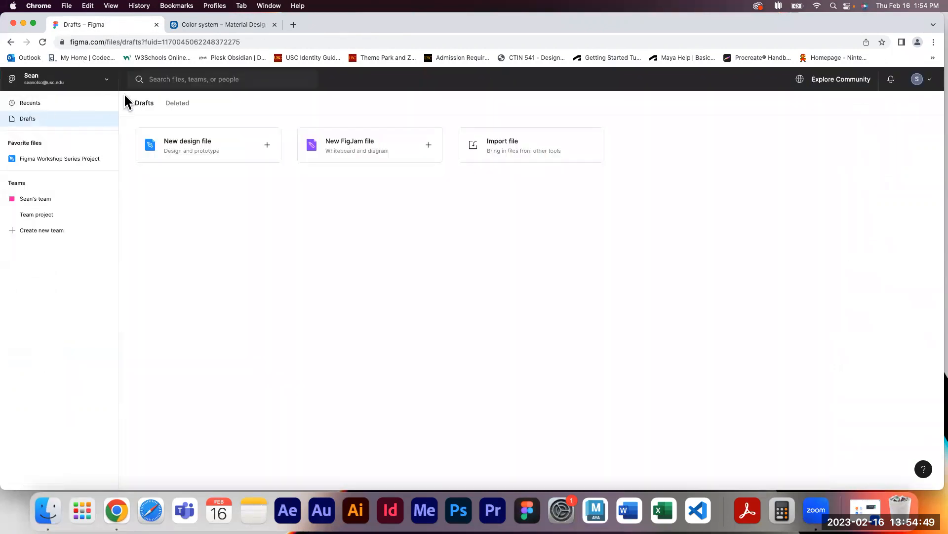